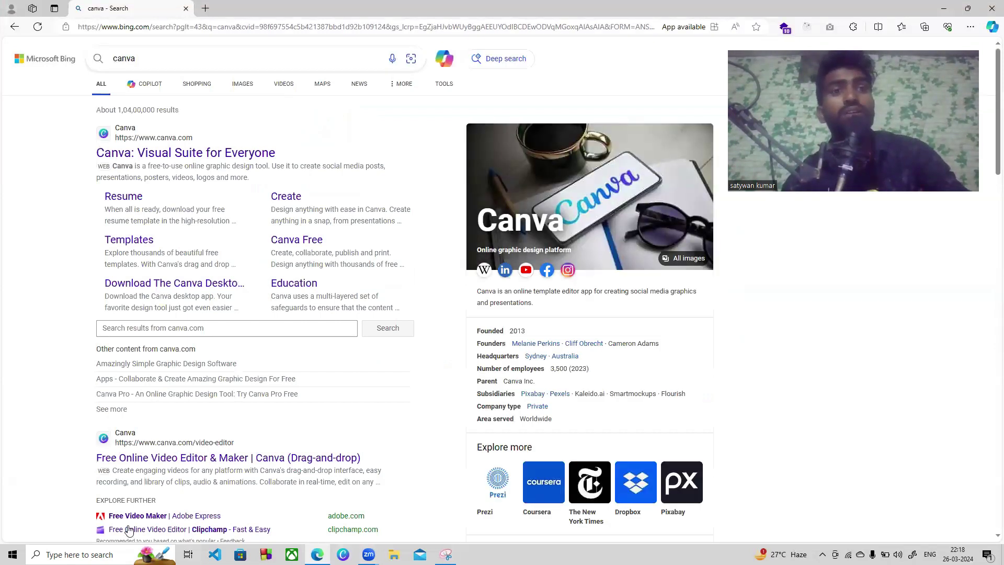
# Open the Canva website from the search results and dismiss the Google sign-in prompt
pyautogui.click(216, 159)
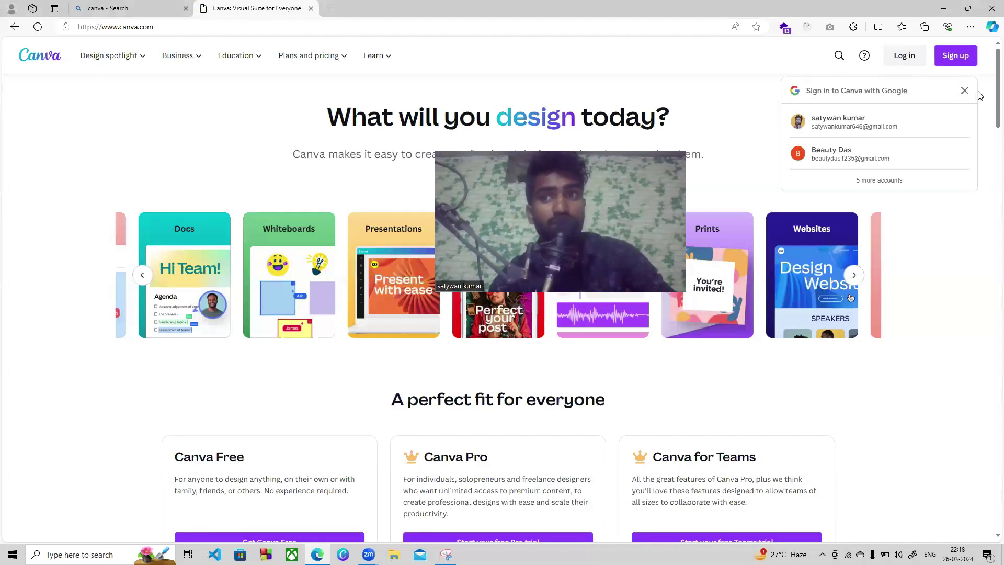
pyautogui.click(965, 91)
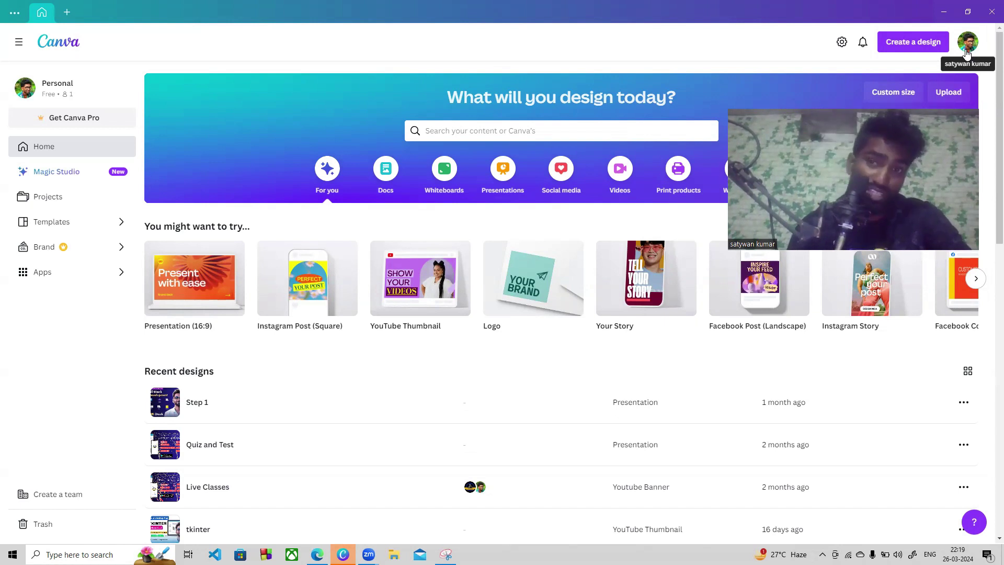
# Switch to the Snipping Tool and sketch a document box, a circle labelled "you" with an arrow to the box, and two more circles
pyautogui.click(445, 553)
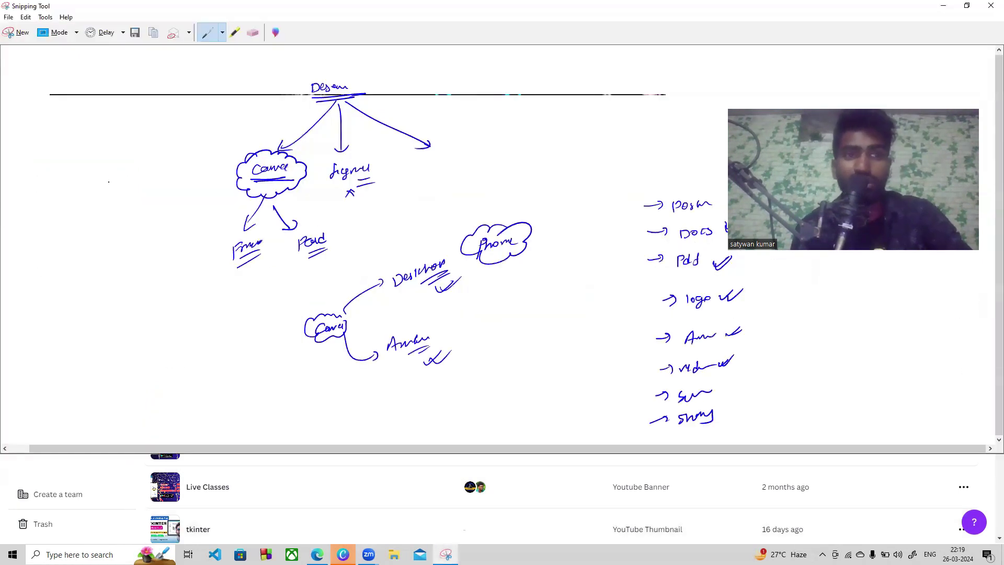
pyautogui.moveTo(96, 186)
pyautogui.mouseDown()
pyautogui.moveTo(139, 183)
pyautogui.moveTo(99, 239)
pyautogui.mouseUp()
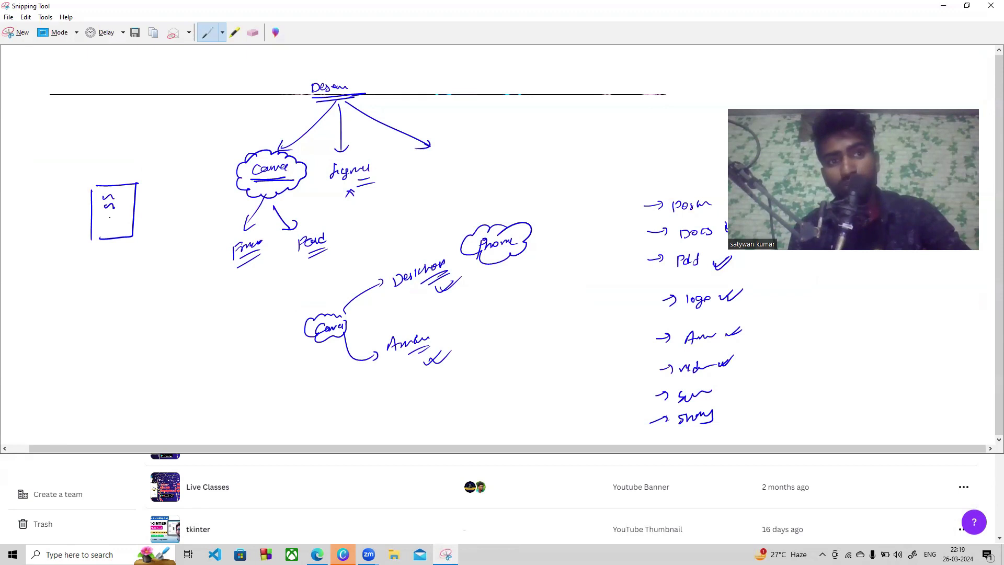
pyautogui.moveTo(51, 125); pyautogui.dragTo(71, 198)
pyautogui.moveTo(40, 102); pyautogui.dragTo(50, 104)
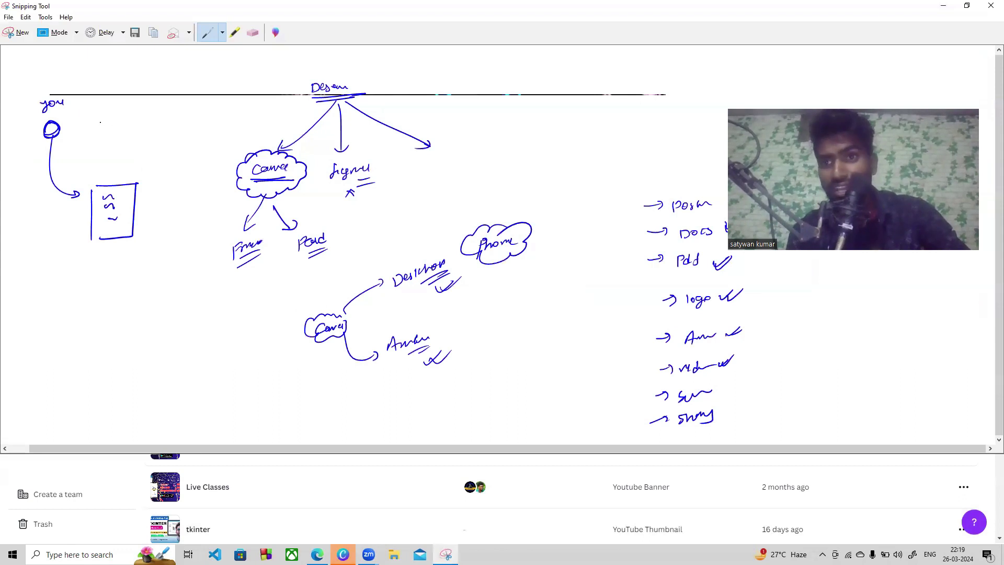
pyautogui.moveTo(111, 114); pyautogui.dragTo(167, 109)
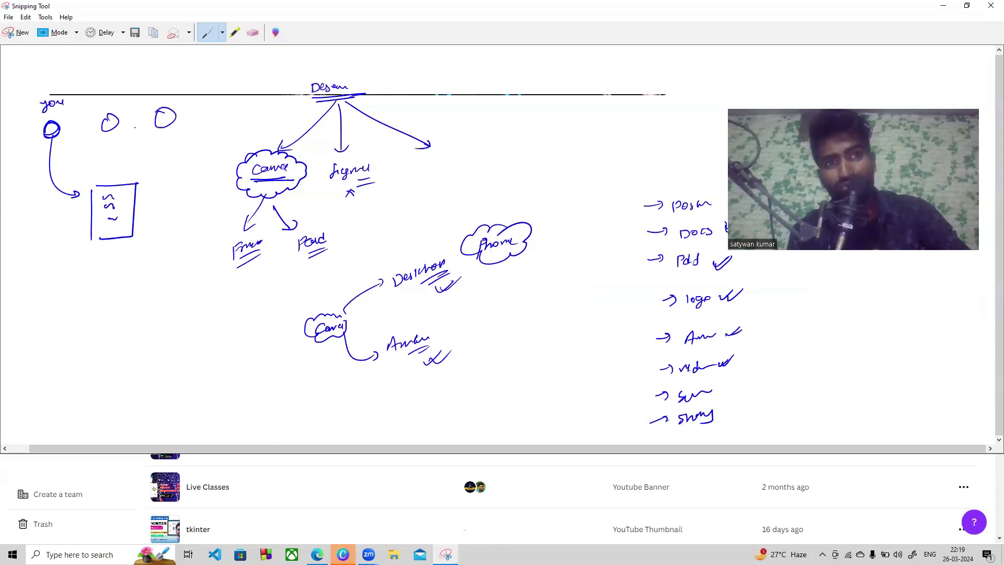
# Retrace the document box's outline and draw arrows to it from the two unlabelled circles
pyautogui.moveTo(89, 189); pyautogui.dragTo(87, 249)
pyautogui.moveTo(88, 189)
pyautogui.mouseDown()
pyautogui.moveTo(137, 181)
pyautogui.moveTo(118, 242)
pyautogui.mouseUp()
pyautogui.moveTo(111, 133); pyautogui.dragTo(108, 181)
pyautogui.moveTo(166, 132)
pyautogui.mouseDown()
pyautogui.moveTo(144, 176)
pyautogui.moveTo(152, 172)
pyautogui.mouseUp()
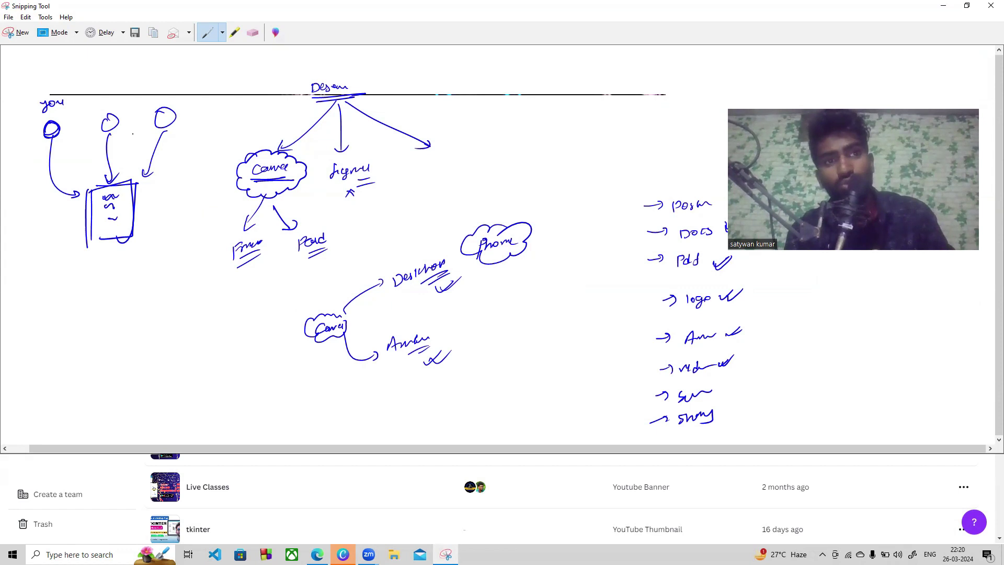
# Shade the three circles and add check marks beside them, then minimize the Snipping Tool to return to Canva
pyautogui.moveTo(104, 110); pyautogui.dragTo(107, 125)
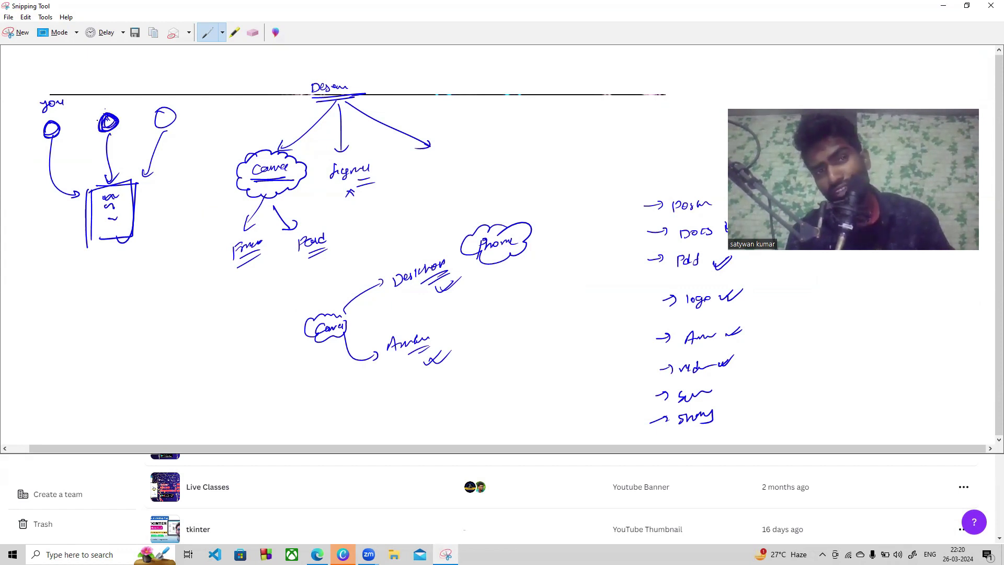
pyautogui.moveTo(53, 123); pyautogui.dragTo(47, 138)
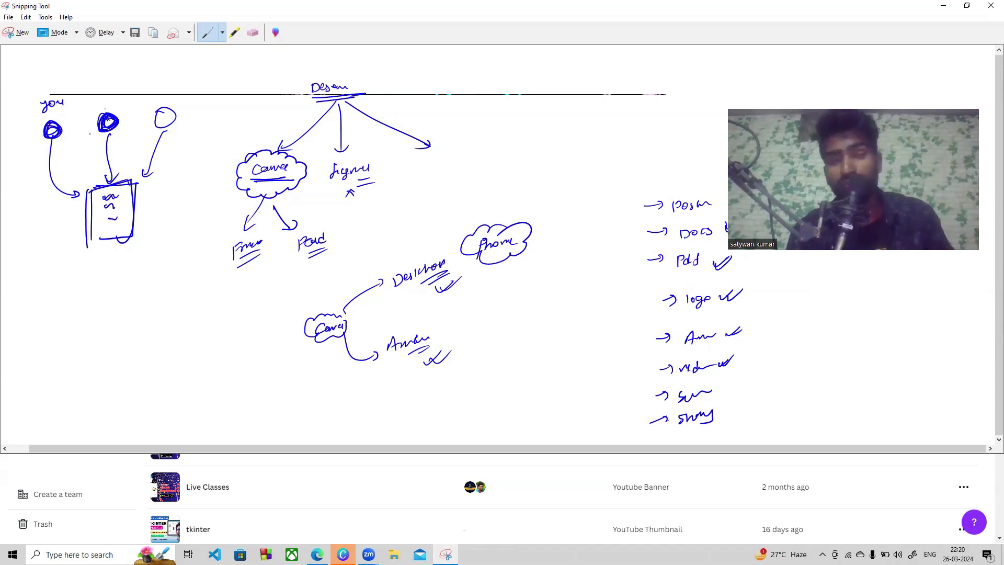
pyautogui.moveTo(116, 111); pyautogui.dragTo(135, 101)
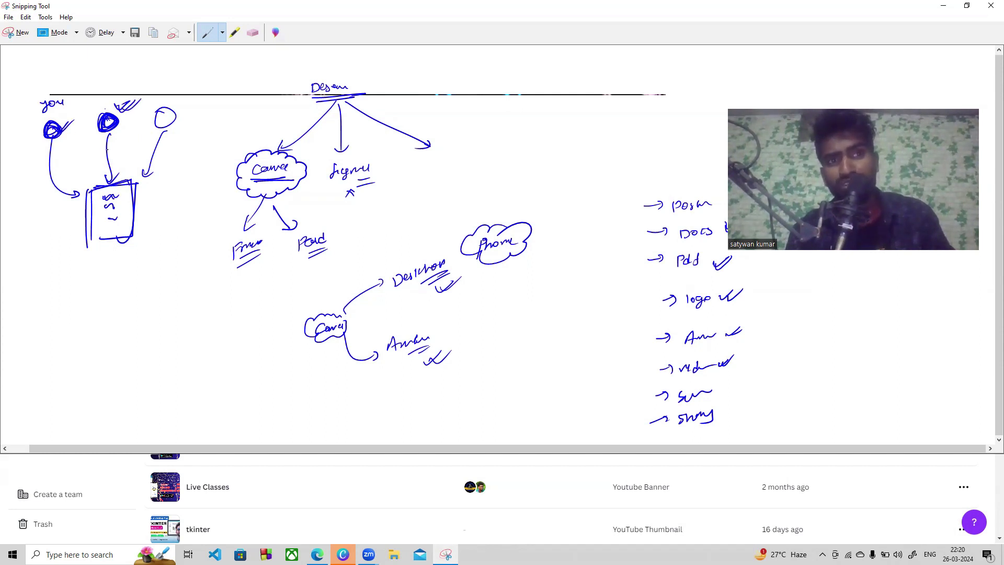
pyautogui.moveTo(162, 120)
pyautogui.mouseDown()
pyautogui.moveTo(178, 110)
pyautogui.moveTo(157, 116)
pyautogui.mouseUp()
pyautogui.moveTo(102, 102)
pyautogui.mouseDown()
pyautogui.moveTo(105, 113)
pyautogui.moveTo(85, 109)
pyautogui.moveTo(95, 124)
pyautogui.mouseUp()
pyautogui.moveTo(182, 117); pyautogui.dragTo(214, 98)
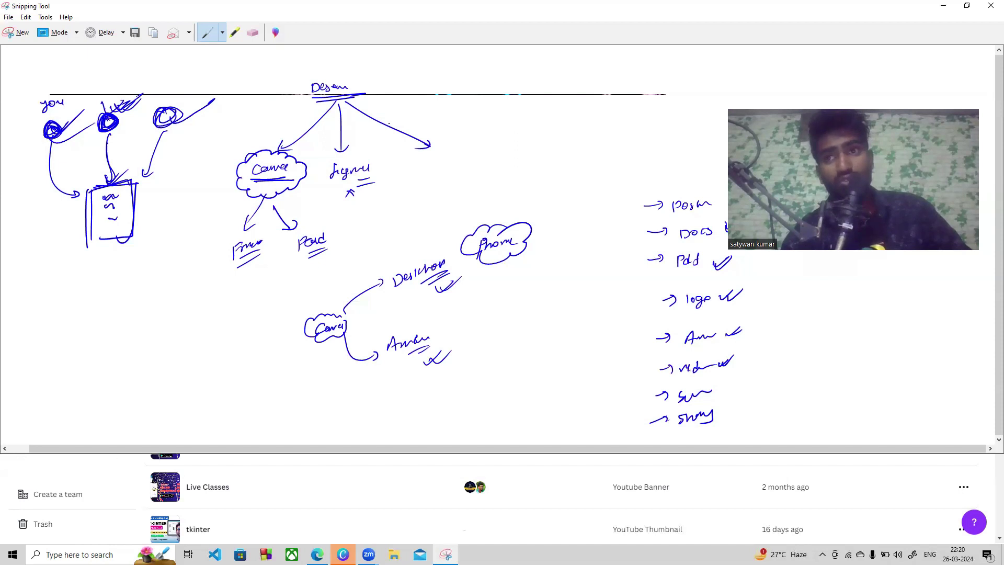
pyautogui.click(943, 6)
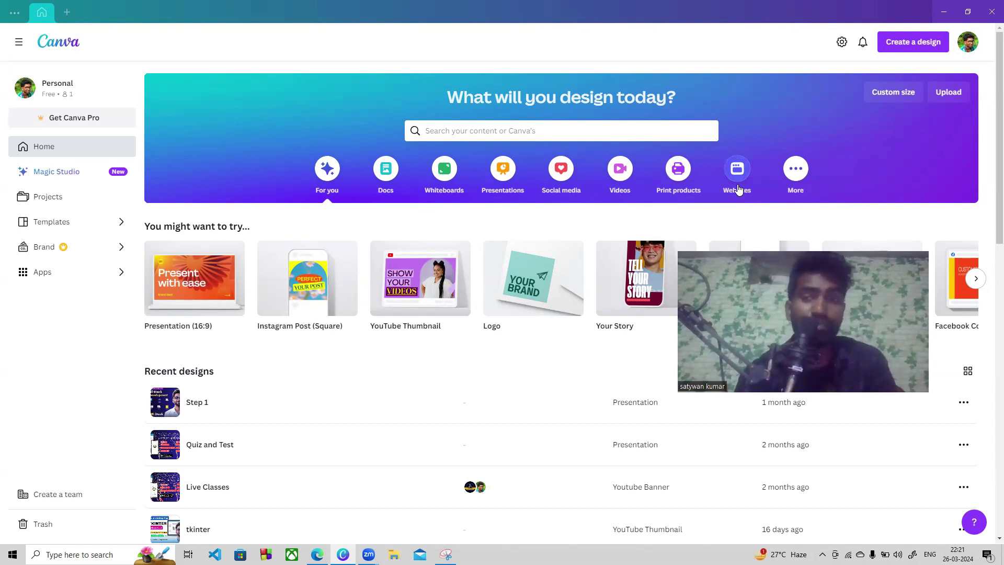
# Examine the additional design types and the template collections in Canva's More category
pyautogui.click(802, 177)
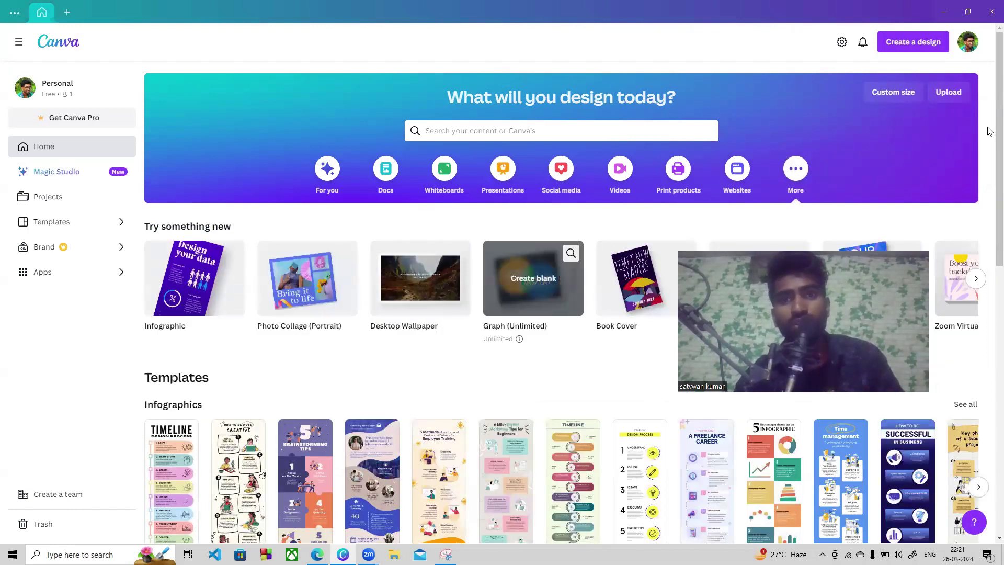
pyautogui.scroll(-3, 990, 130)
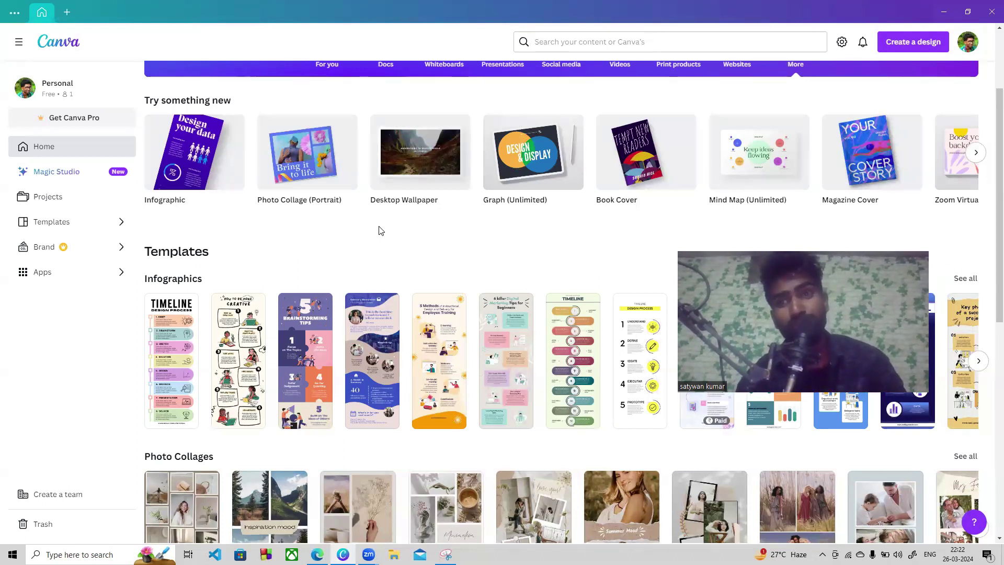
pyautogui.moveTo(336, 212)
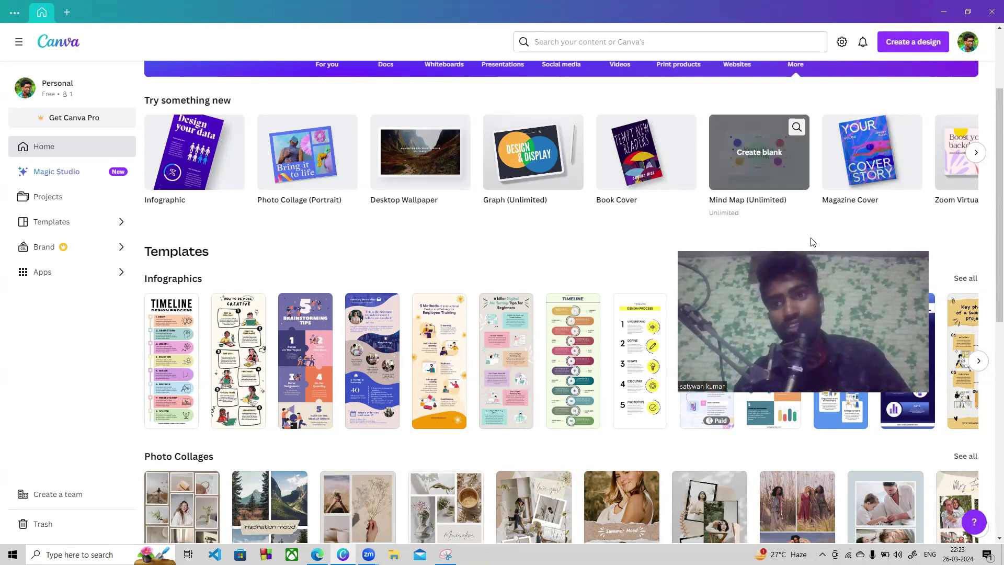
pyautogui.click(982, 157)
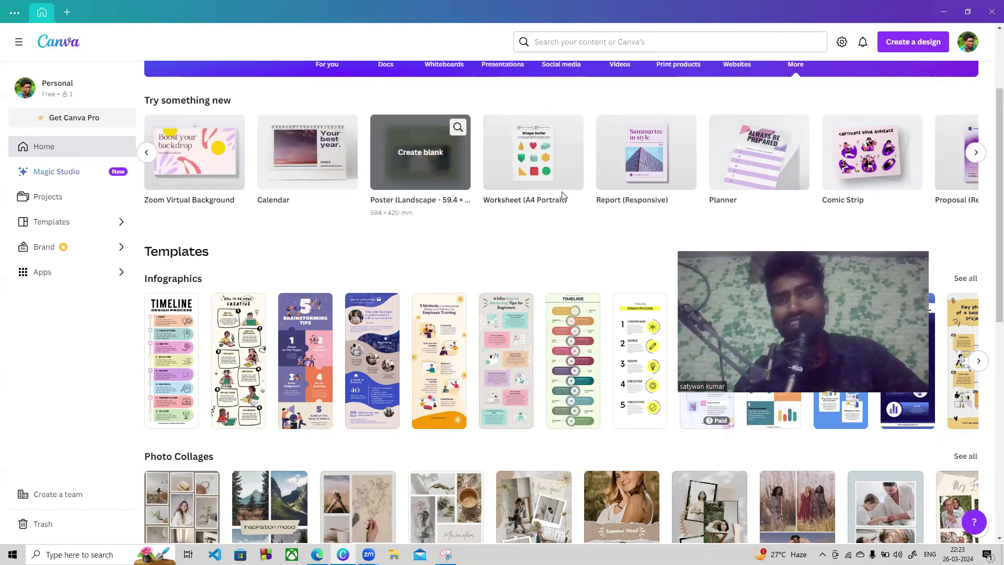
pyautogui.click(976, 153)
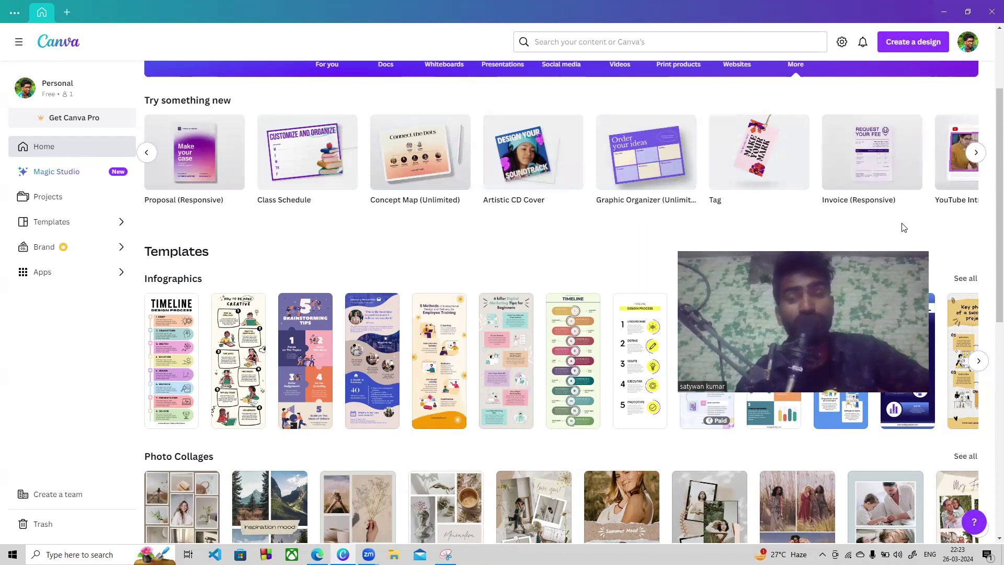
pyautogui.click(975, 154)
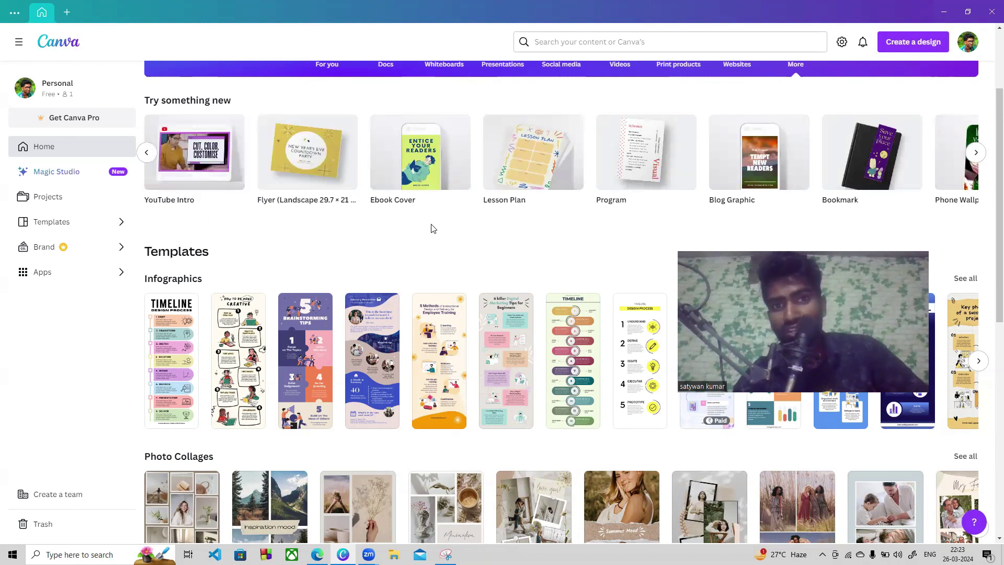
pyautogui.click(975, 153)
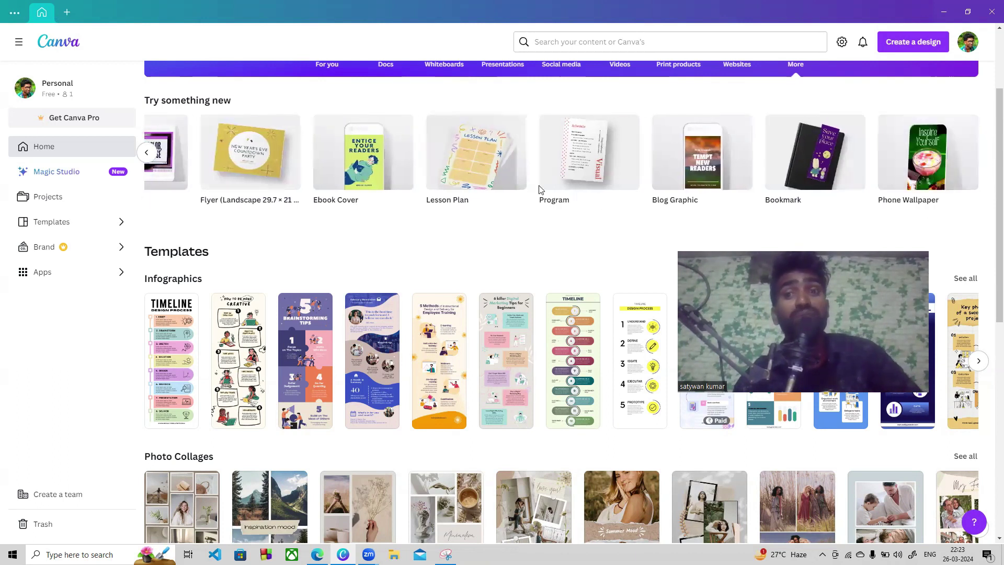
pyautogui.click(146, 152)
pyautogui.click(142, 159)
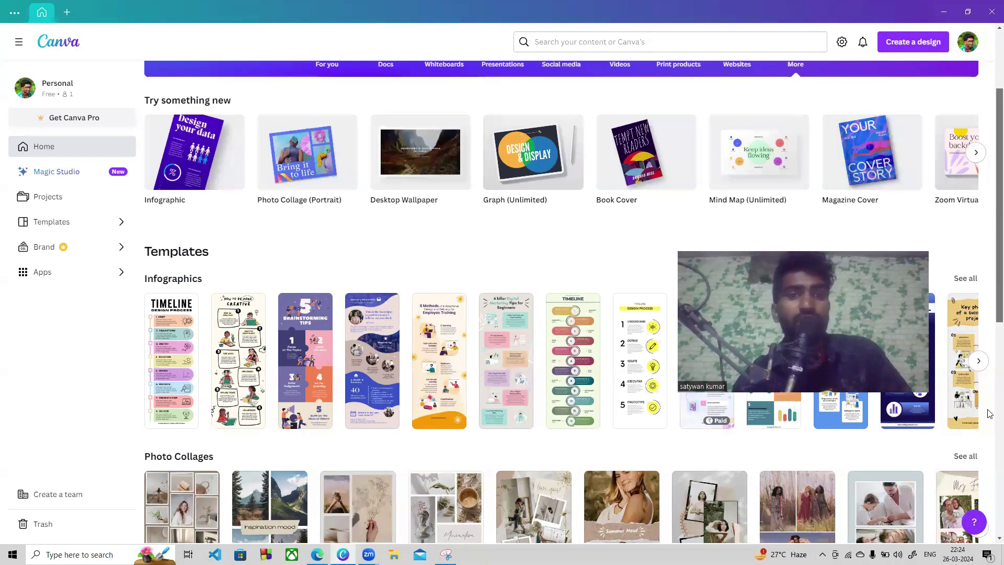
pyautogui.scroll(-9, 990, 414)
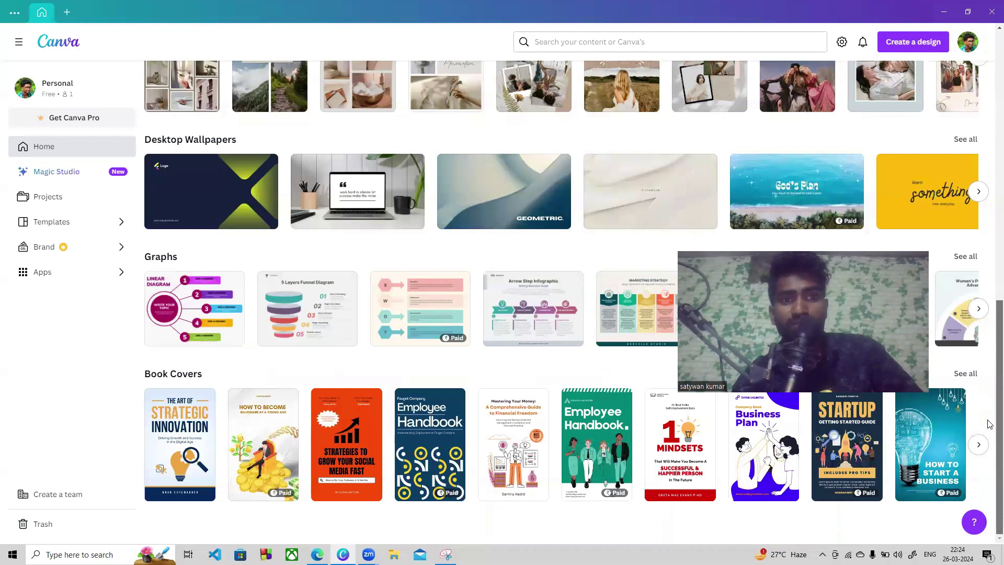
pyautogui.scroll(12, 990, 423)
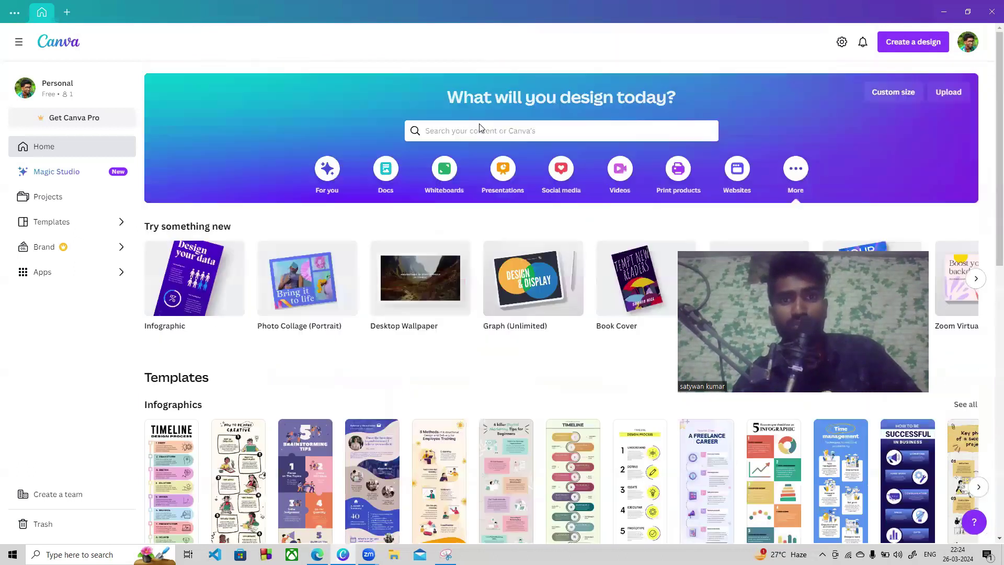
# Search the templates for "you tube" and open the suggested Tutorial YouTube Thumbnail collection
pyautogui.click(499, 130)
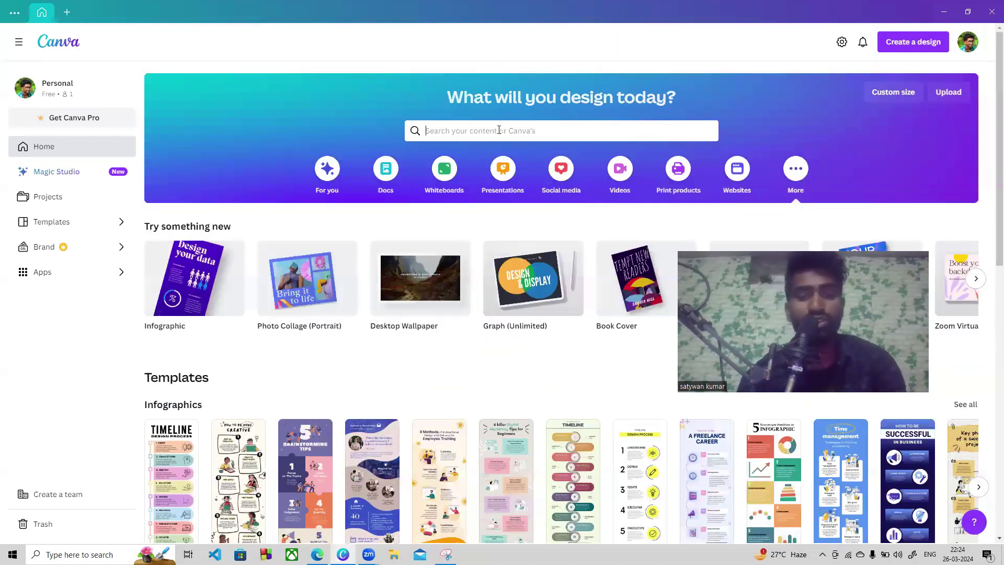
pyautogui.write('you t')
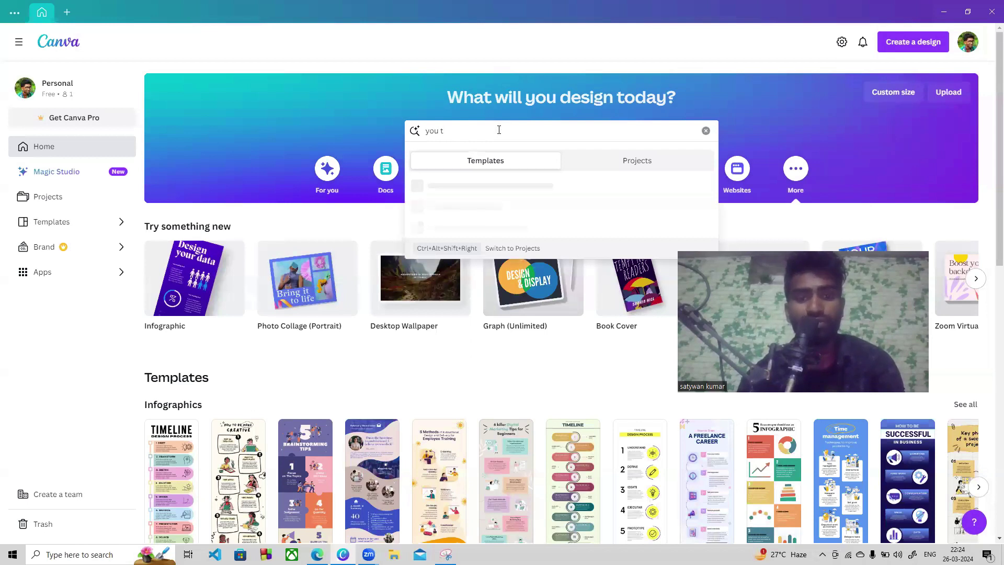
pyautogui.write('ube')
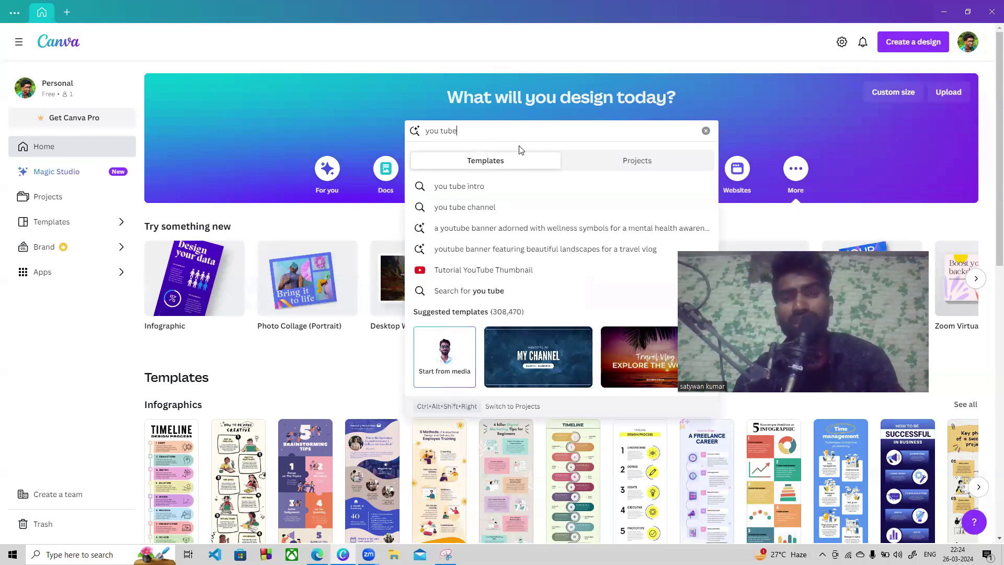
pyautogui.click(495, 271)
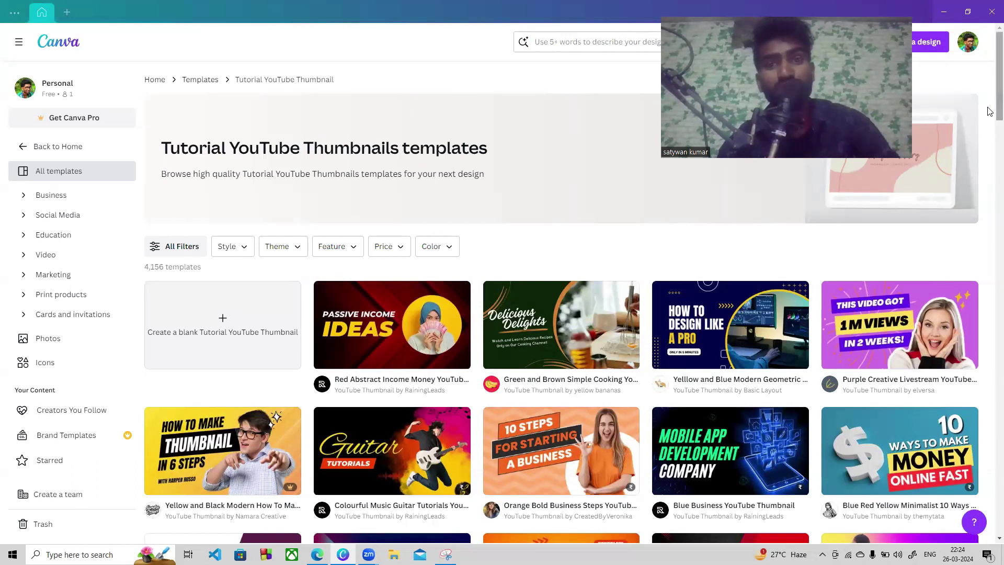
# Look through the thumbnail templates and create a blank Tutorial YouTube Thumbnail design
pyautogui.scroll(-4, 990, 112)
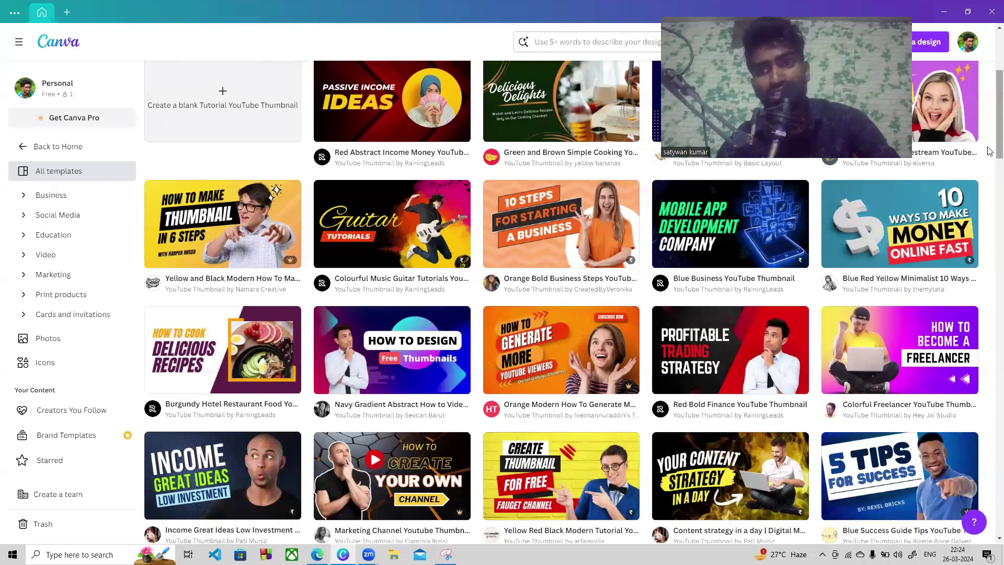
pyautogui.moveTo(282, 264)
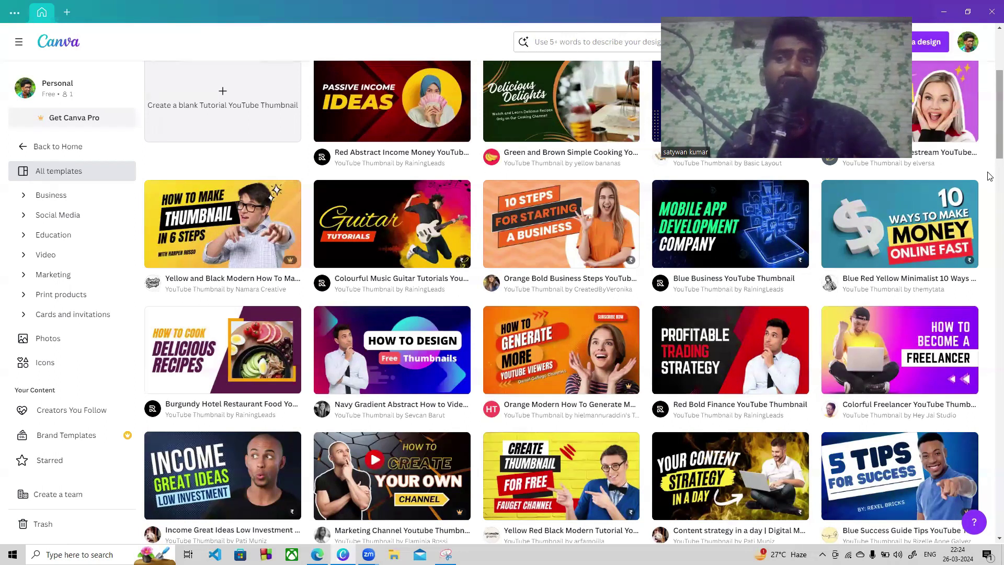
pyautogui.scroll(-5, 990, 190)
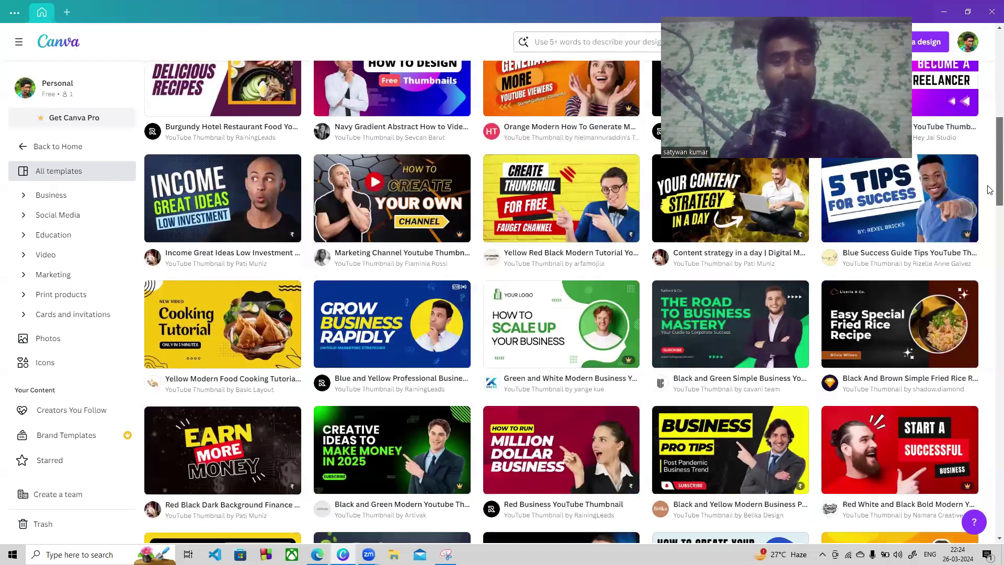
pyautogui.scroll(10, 990, 190)
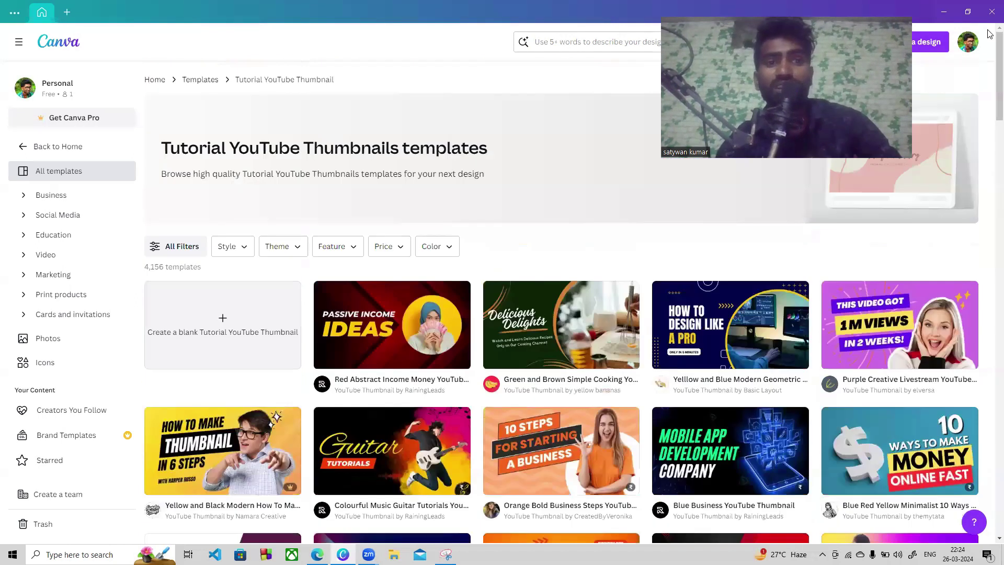
pyautogui.click(235, 338)
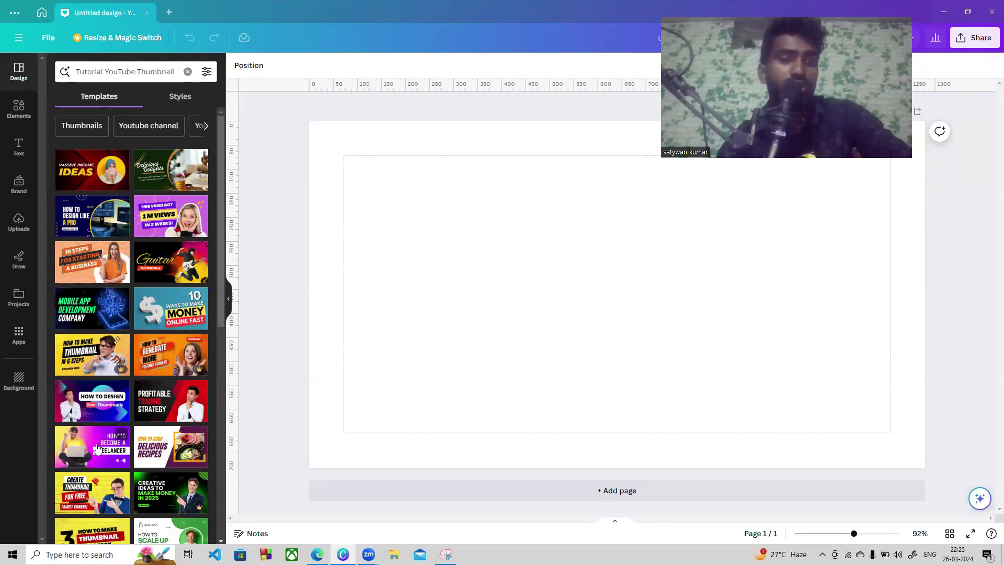
# Apply the Navy Gradient Abstract "How to Design Free Thumbnails" template and select the word HOW in its heading
pyautogui.click(101, 408)
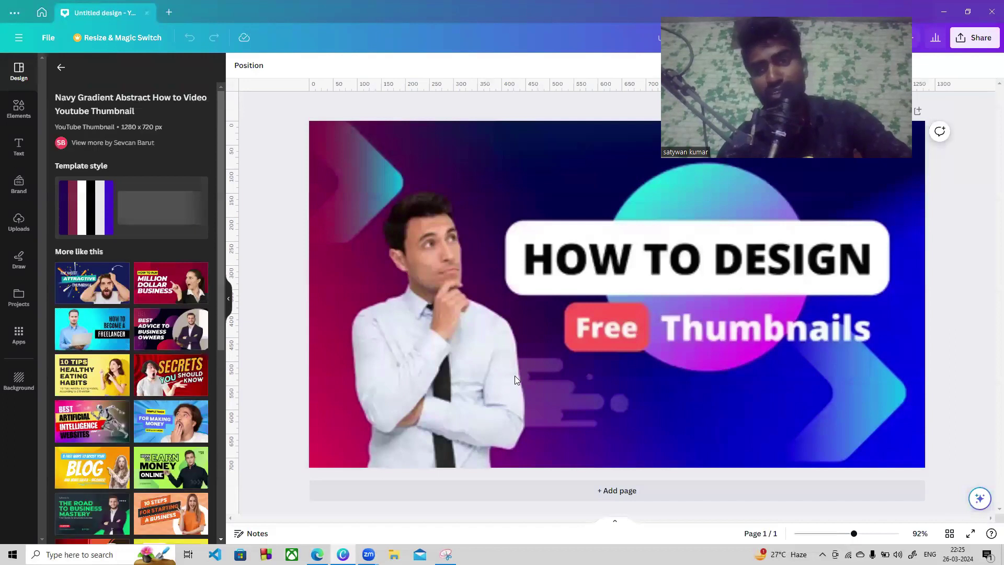
pyautogui.click(515, 376)
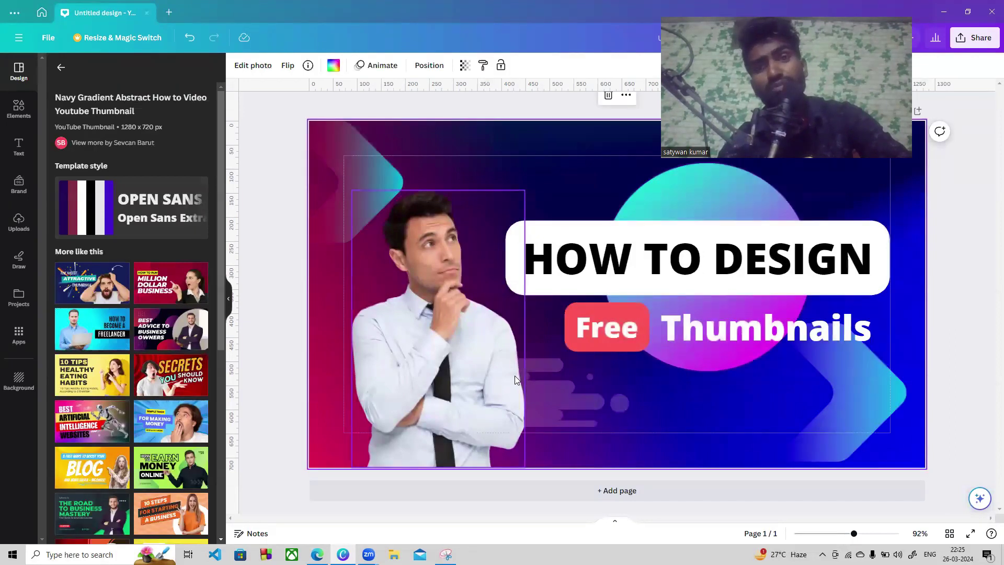
pyautogui.doubleClick(646, 270)
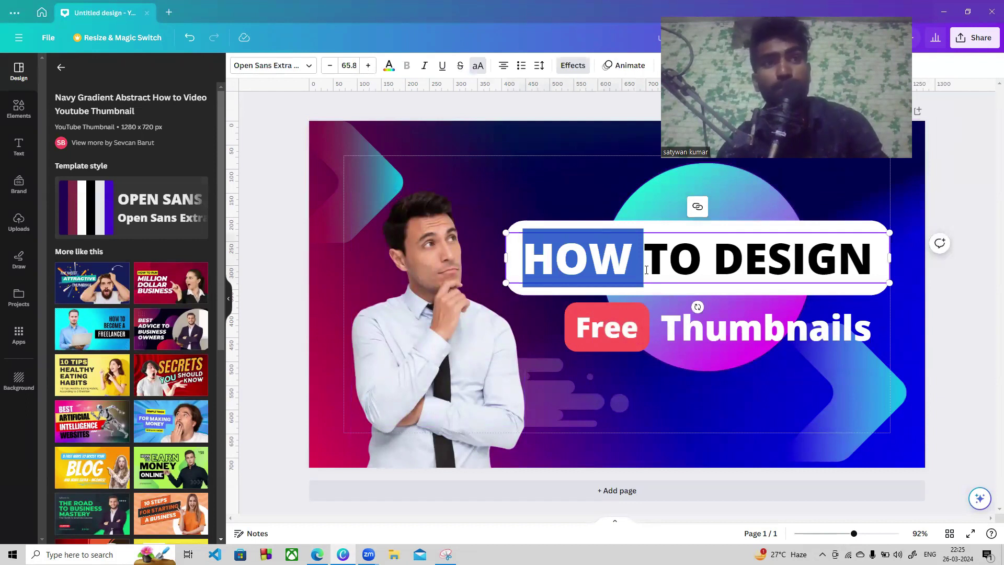
# Replace the thumbnail's "HOW TO DESIGN" heading text with "HOW TO LEARN"
pyautogui.click(169, 12)
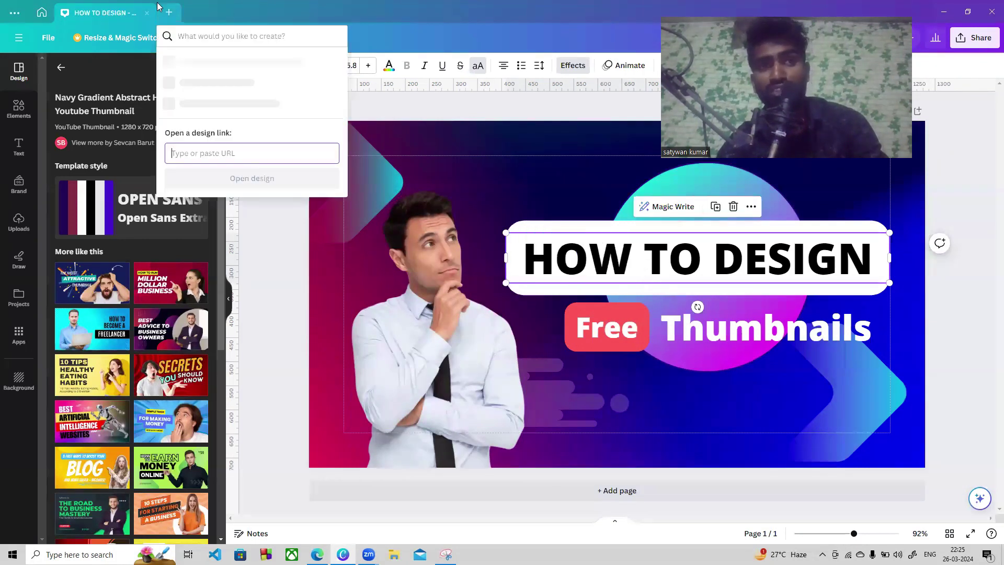
pyautogui.click(382, 40)
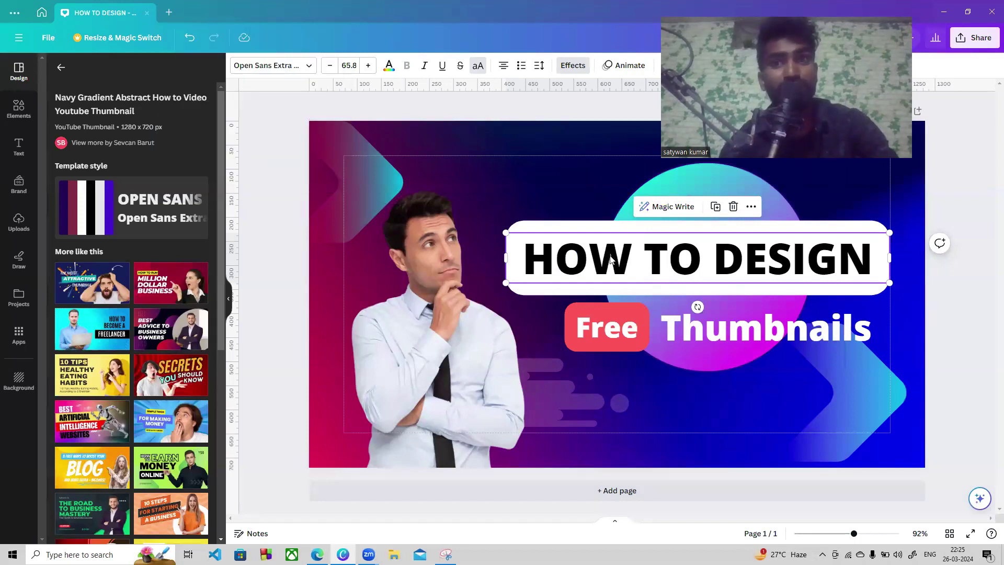
pyautogui.click(665, 253)
pyautogui.hotkey('shift', 'Home')
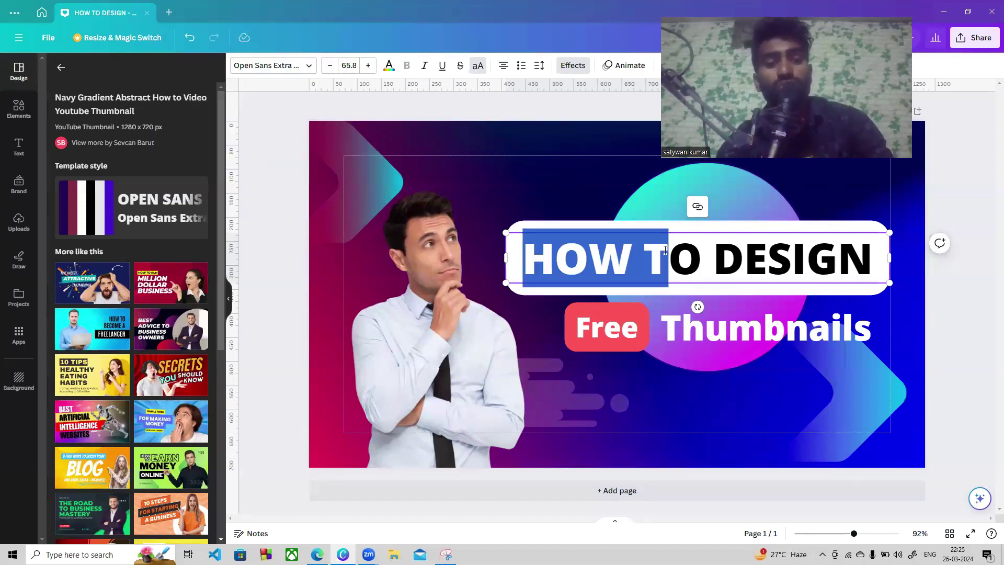
pyautogui.hotkey('shift', 'End')
pyautogui.write('HO')
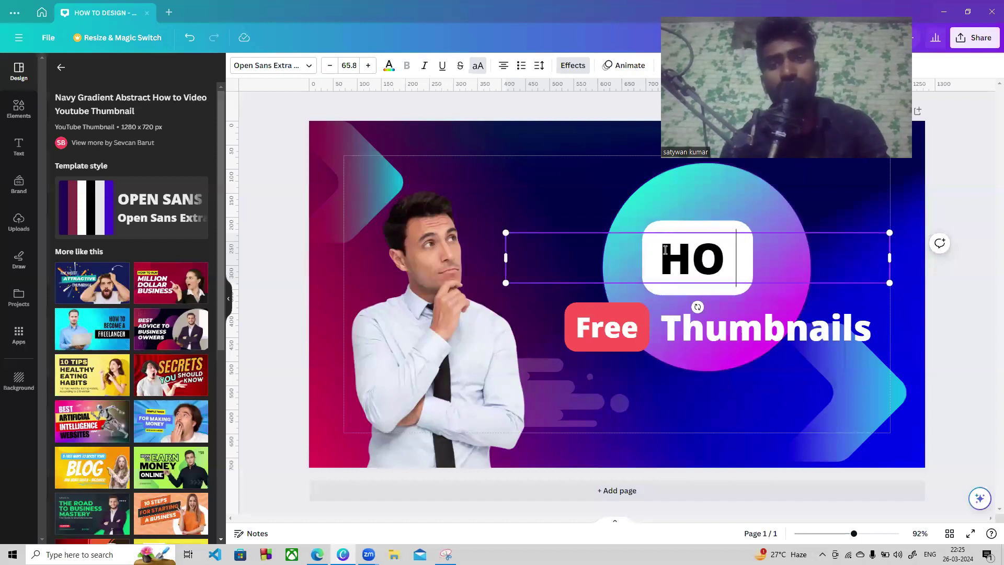
pyautogui.write('W TO LEARN')
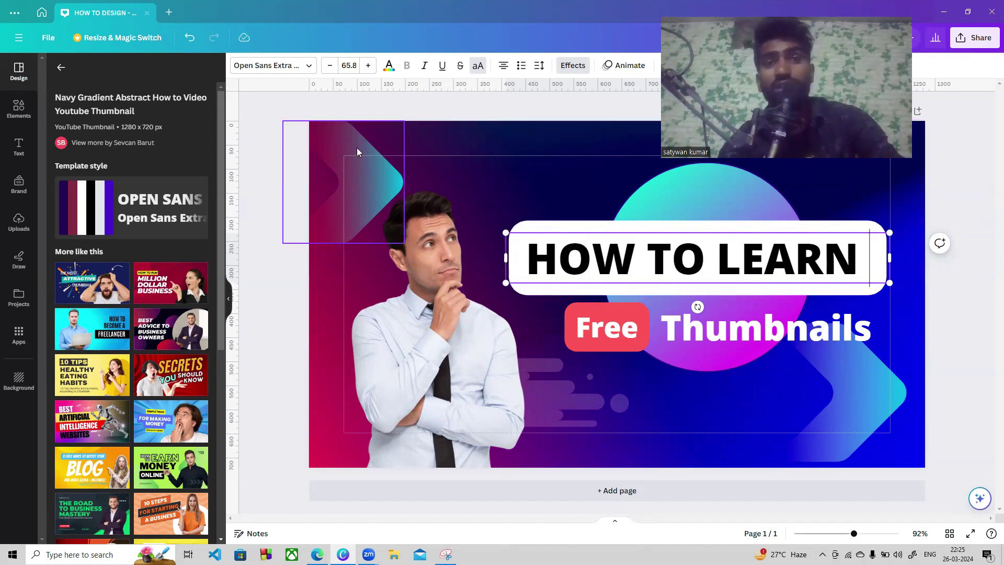
# Delete all elements and the background image from the thumbnail, and undo the deletions to restore the template's contents
pyautogui.click(488, 163)
pyautogui.hotkey('ctrl', 'a')
pyautogui.press('Delete')
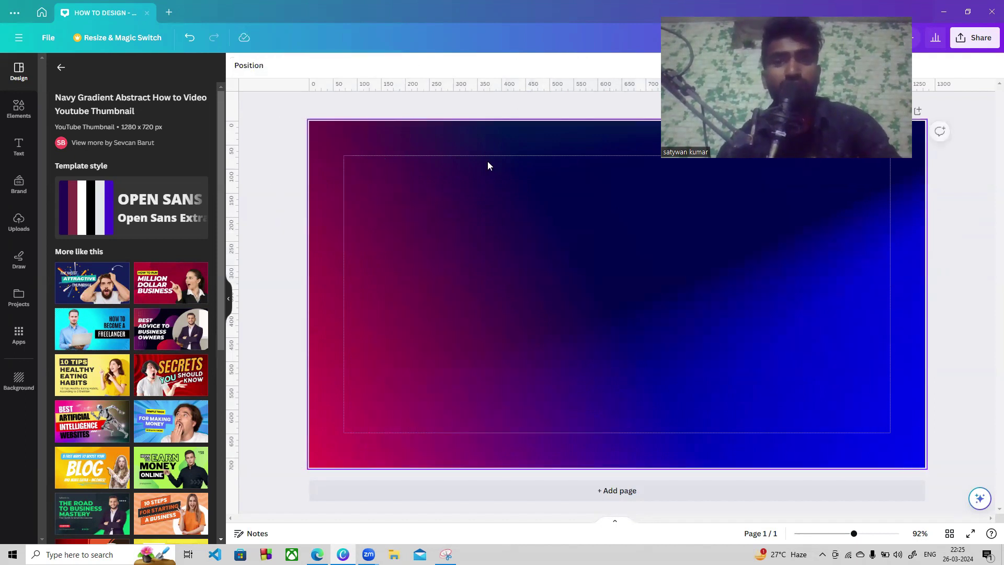
pyautogui.press('Delete')
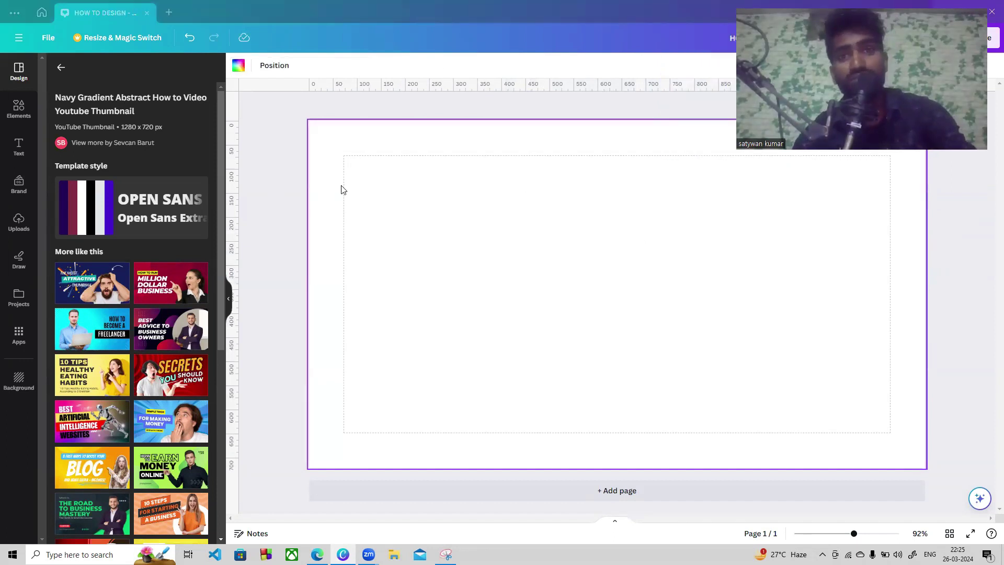
pyautogui.hotkey('ctrl', 'z')
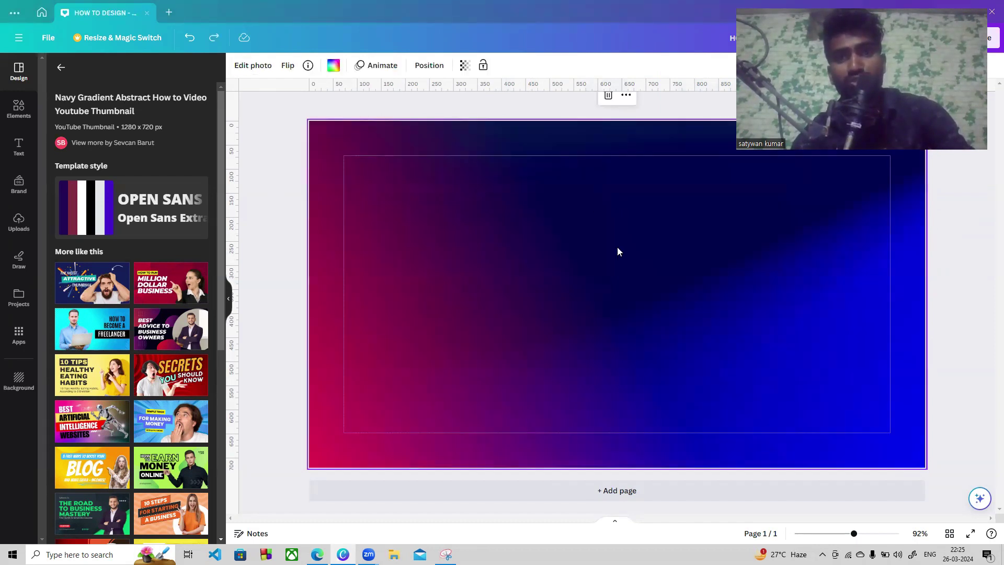
pyautogui.hotkey('ctrl', 'z')
pyautogui.hotkey('ctrl', 'z')
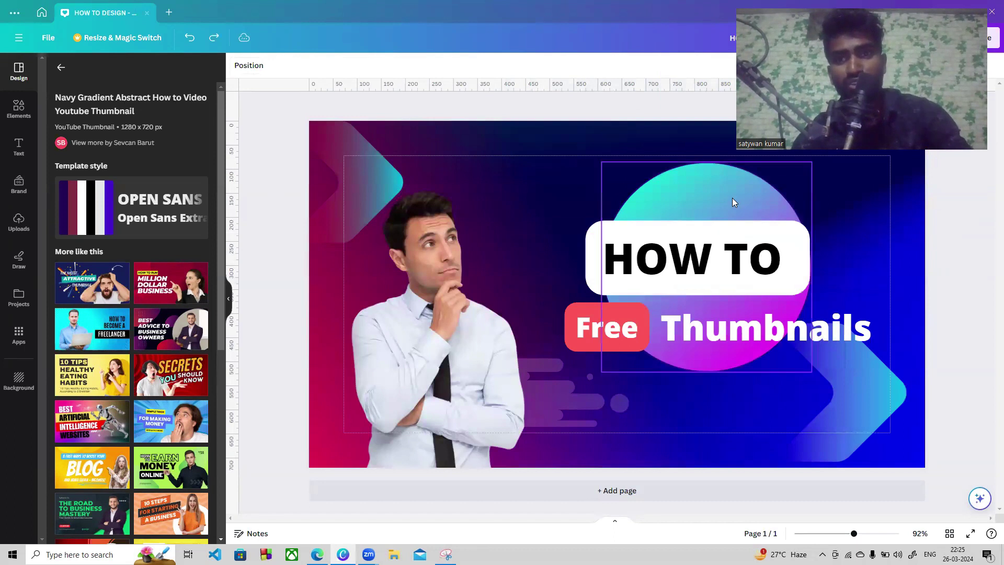
# Delete the gradient circle, the HOW TO heading, the Thumbnails text and the Free label one by one, and close the design
pyautogui.click(732, 199)
pyautogui.click(708, 135)
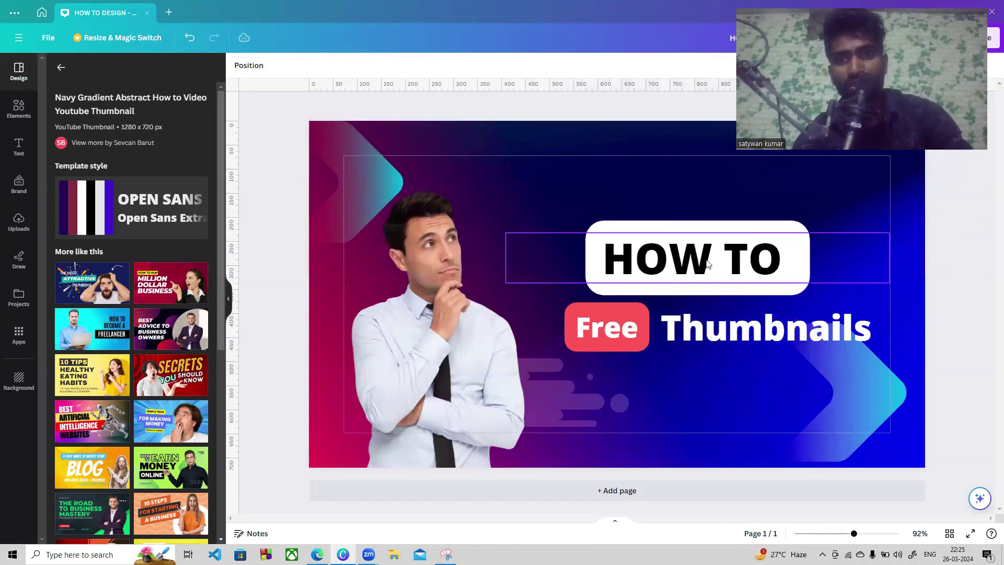
pyautogui.click(702, 262)
pyautogui.click(733, 206)
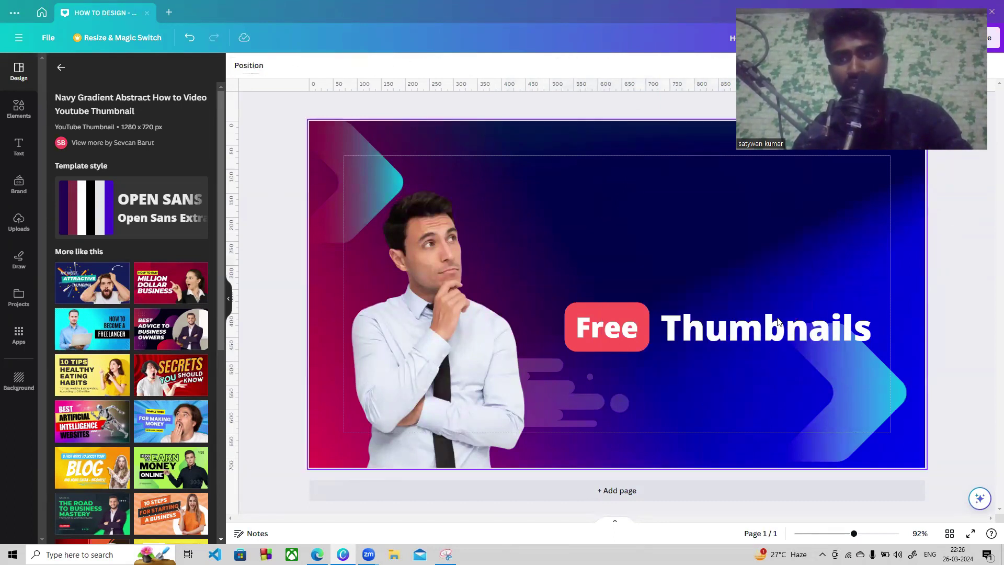
pyautogui.click(766, 330)
pyautogui.click(802, 280)
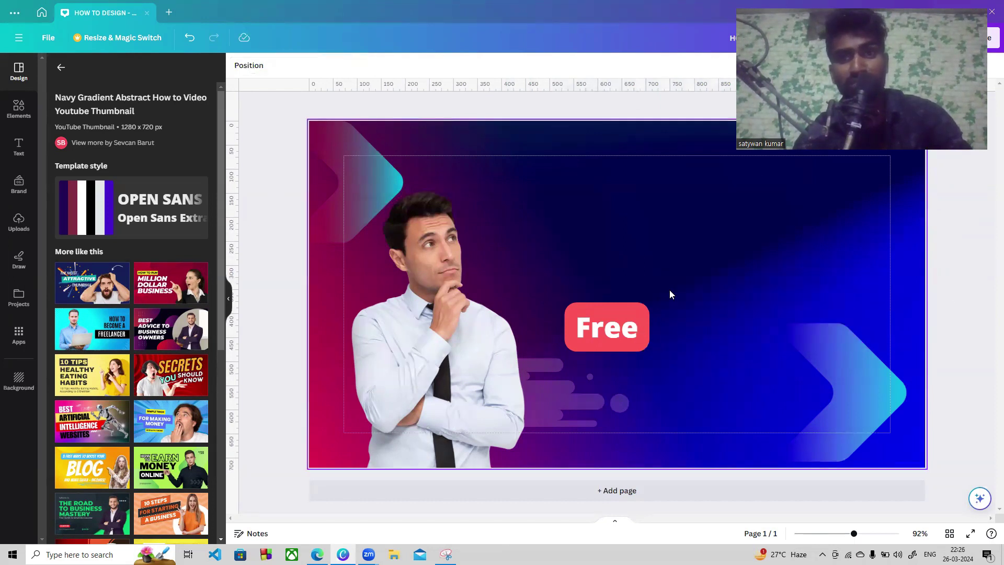
pyautogui.click(627, 320)
pyautogui.click(642, 284)
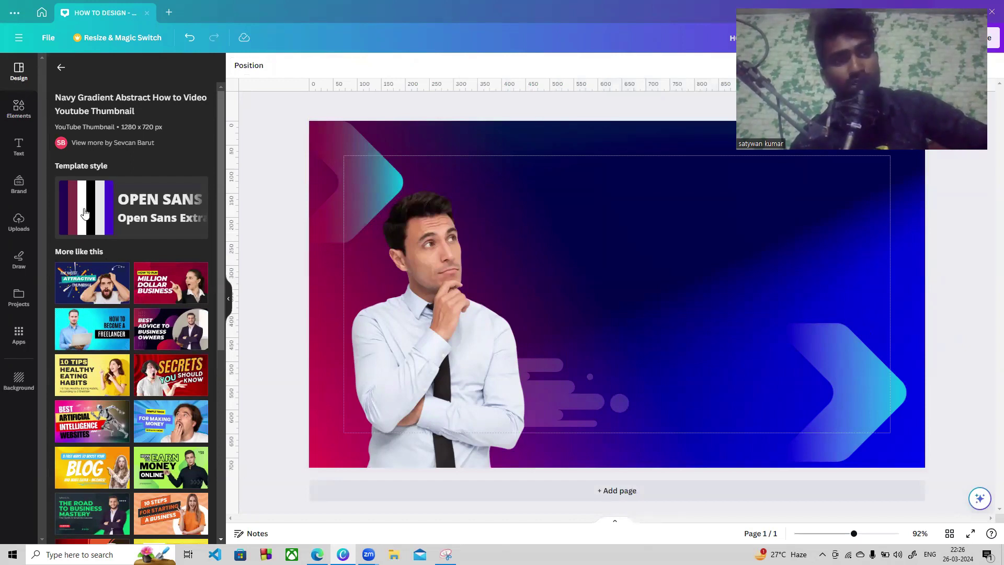
pyautogui.click(147, 13)
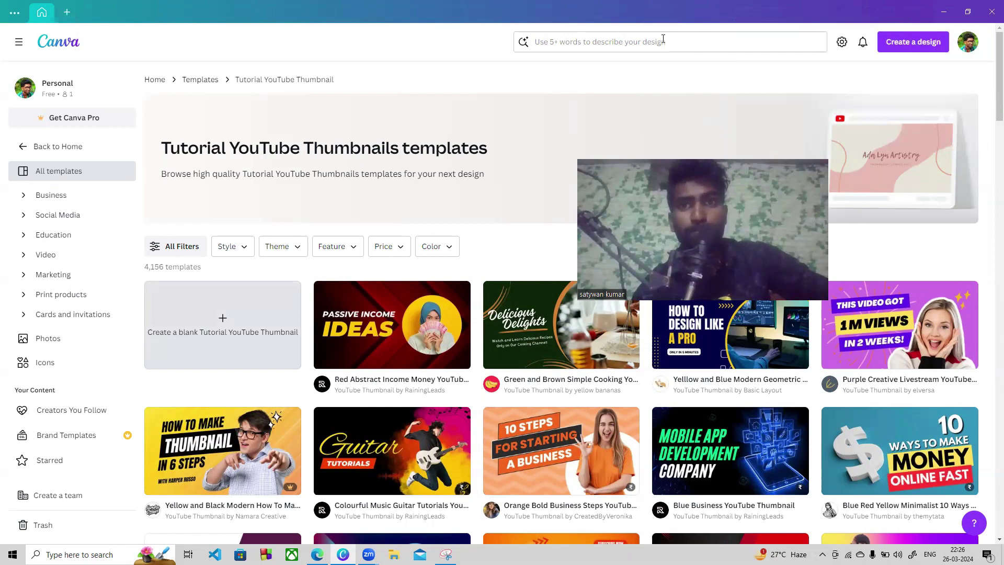
# Search the templates for "insta" and "story", and open the suggested Facebook Stories collection
pyautogui.click(663, 39)
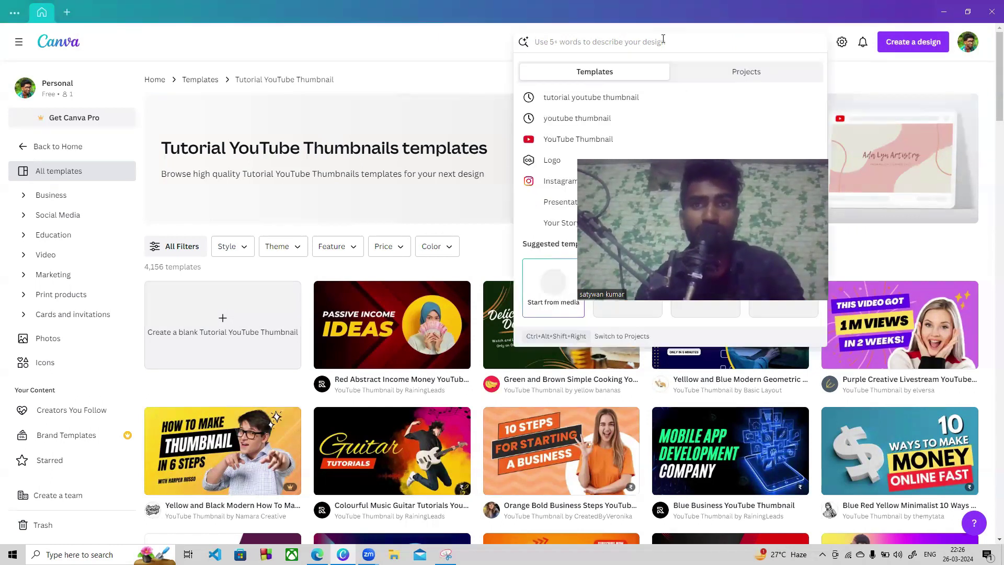
pyautogui.write('insta')
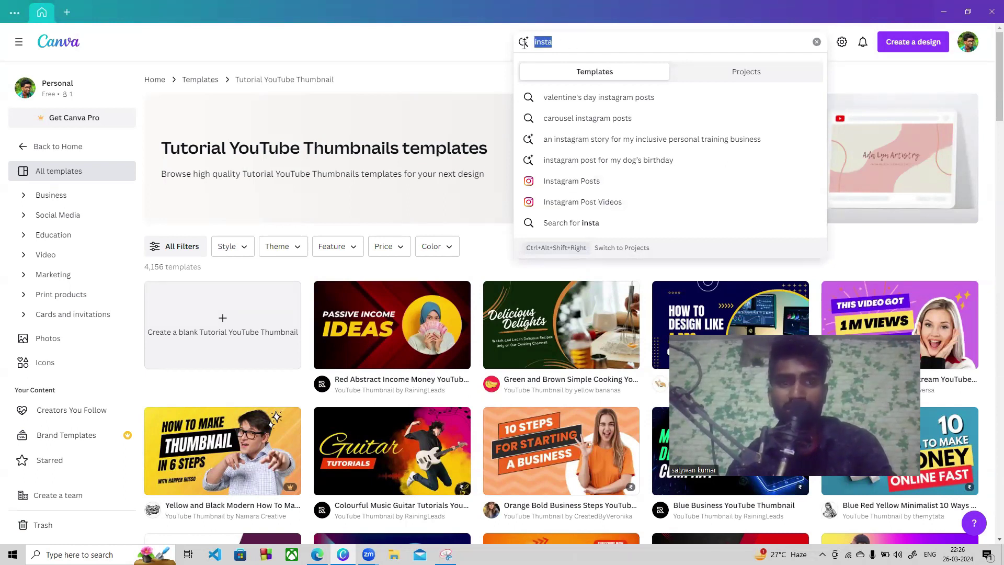
pyautogui.write('story')
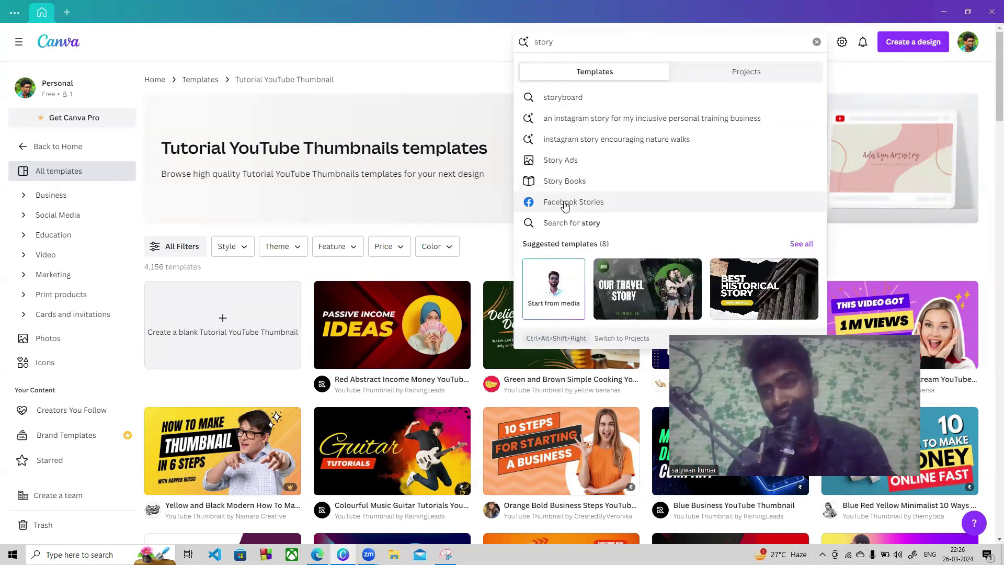
pyautogui.click(566, 206)
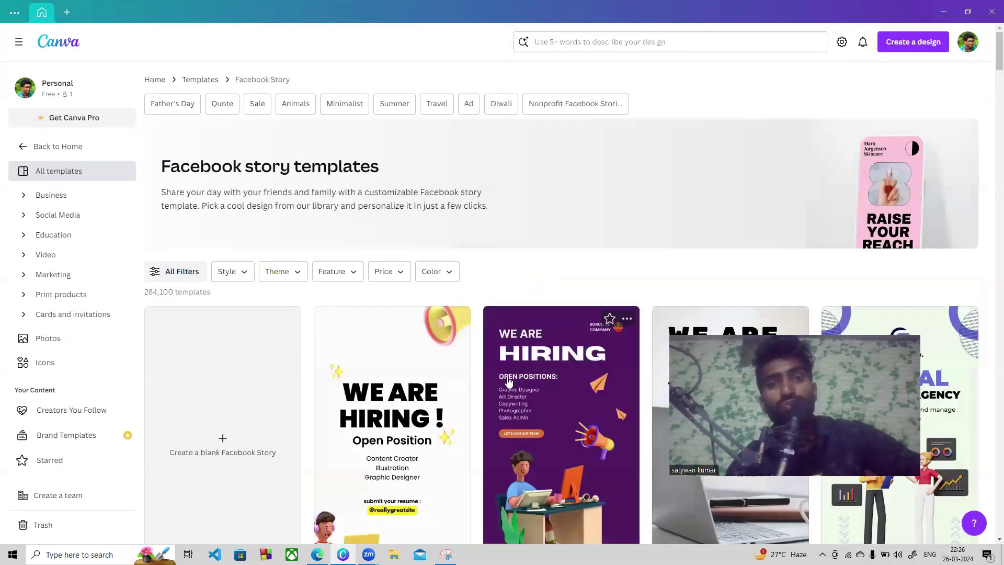
# Browse the Facebook story templates and start customizing the Purple and Orange 3D We are Hiring Instagram Story
pyautogui.scroll(-5, 990, 68)
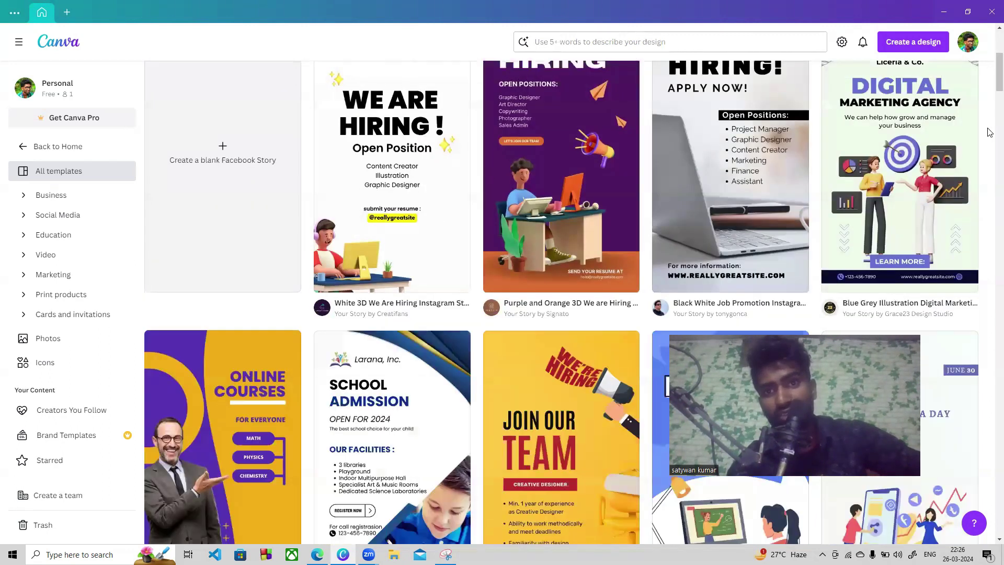
pyautogui.scroll(1, 990, 89)
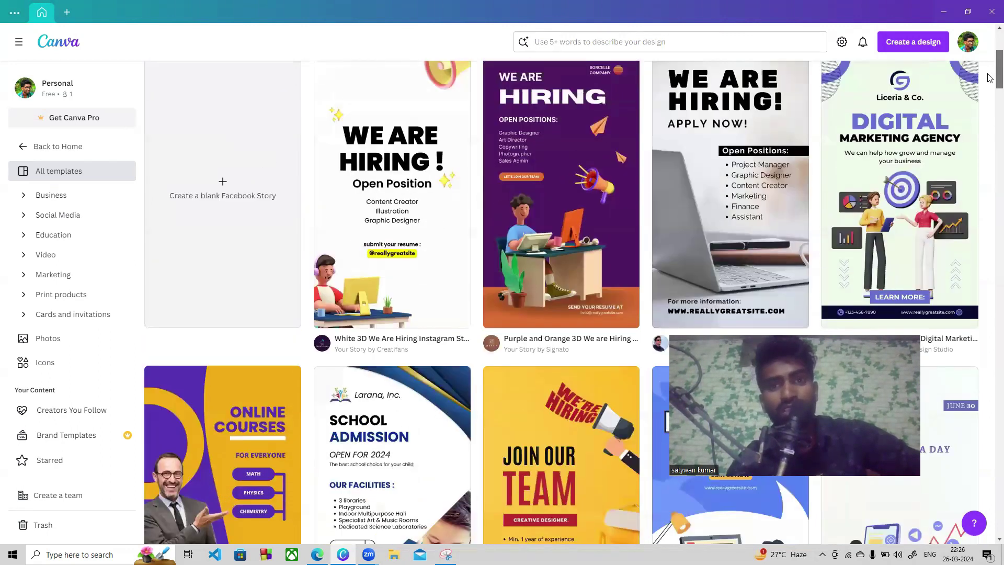
pyautogui.scroll(3, 990, 77)
pyautogui.click(561, 274)
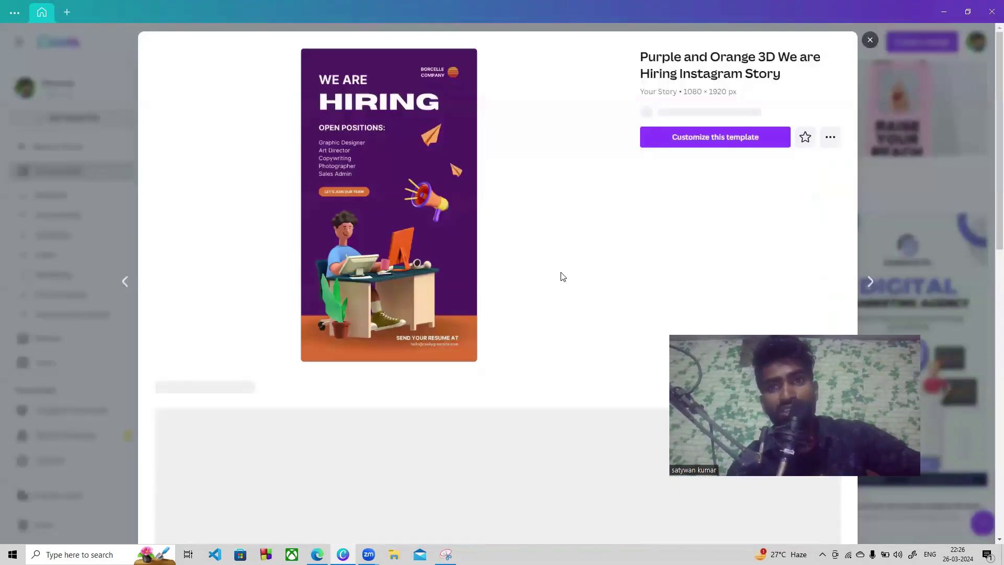
pyautogui.click(709, 147)
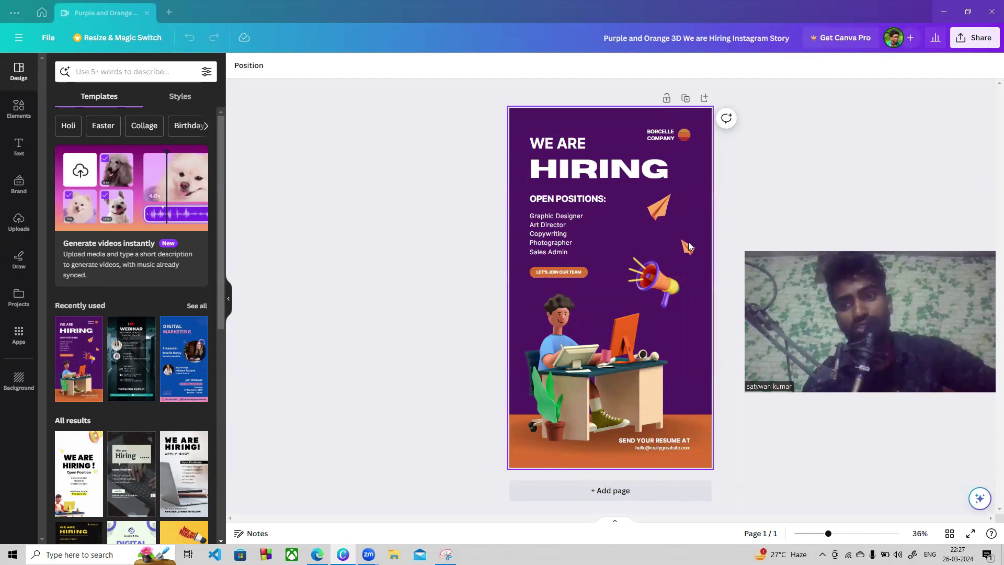
# Try the Dark Tosca webinar and "Join Our Live Webinar!" templates on the page, ending with the Blue Modern Business Conference Instagram Story
pyautogui.moveTo(828, 534)
pyautogui.mouseDown()
pyautogui.moveTo(863, 535)
pyautogui.moveTo(833, 537)
pyautogui.mouseUp()
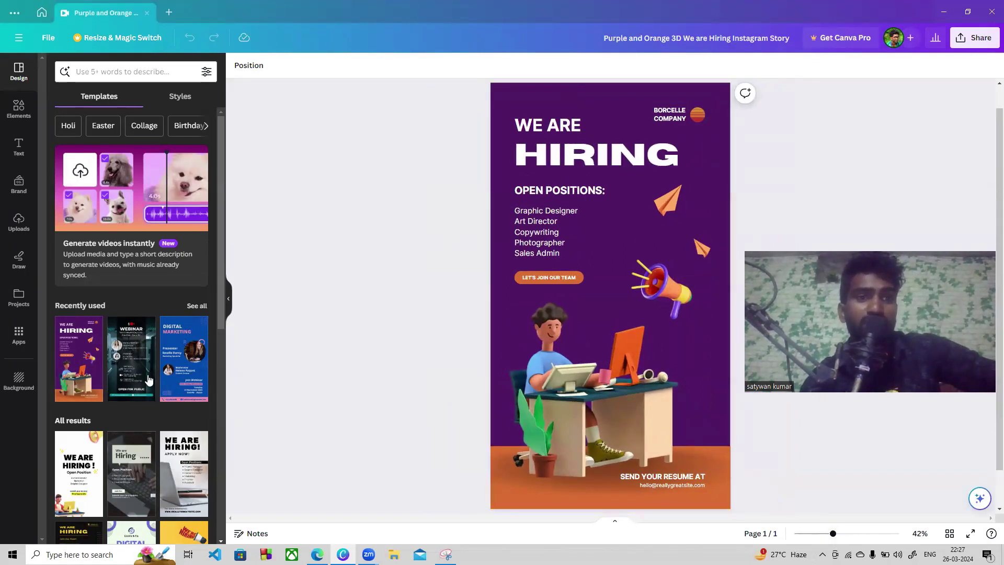
pyautogui.click(133, 373)
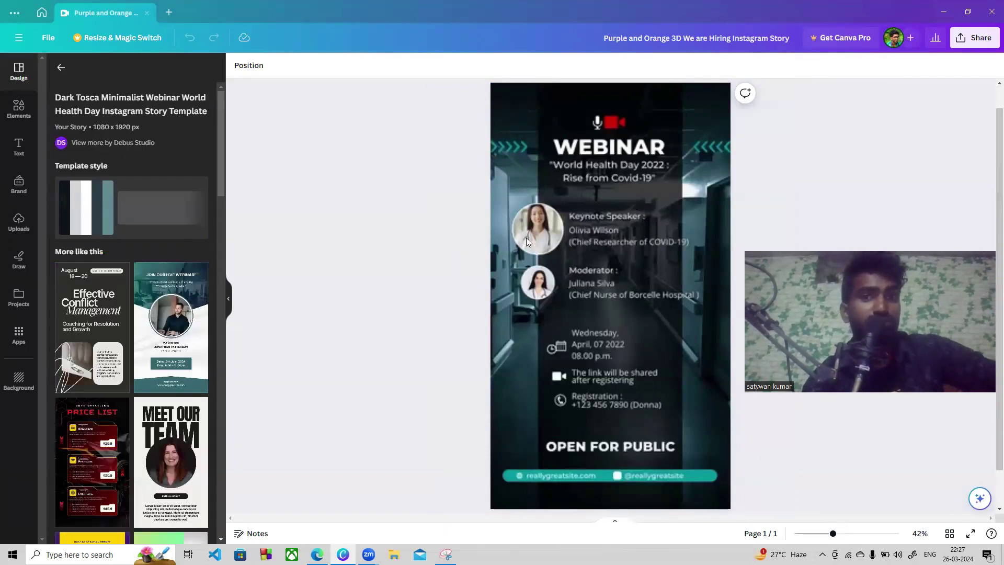
pyautogui.click(563, 192)
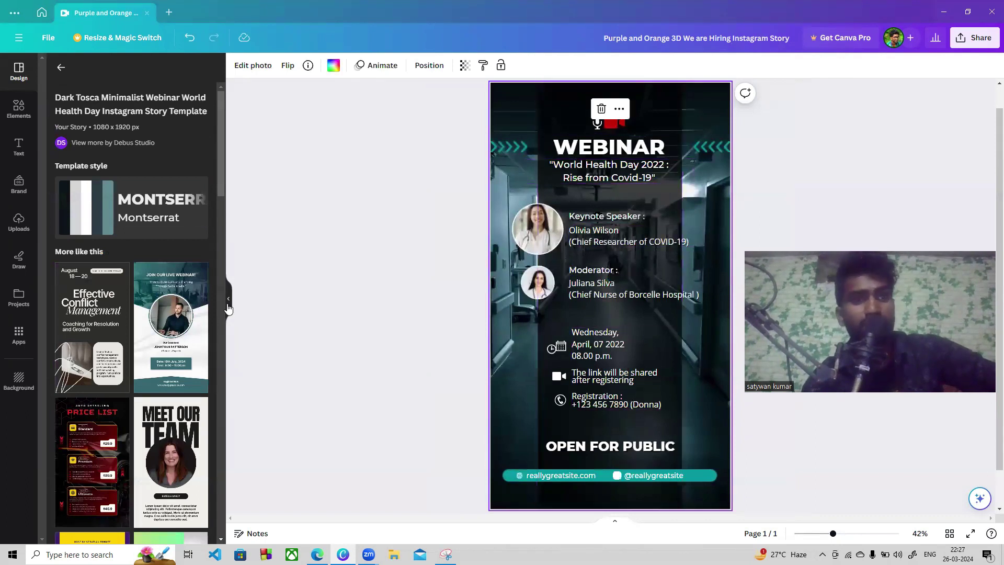
pyautogui.click(177, 317)
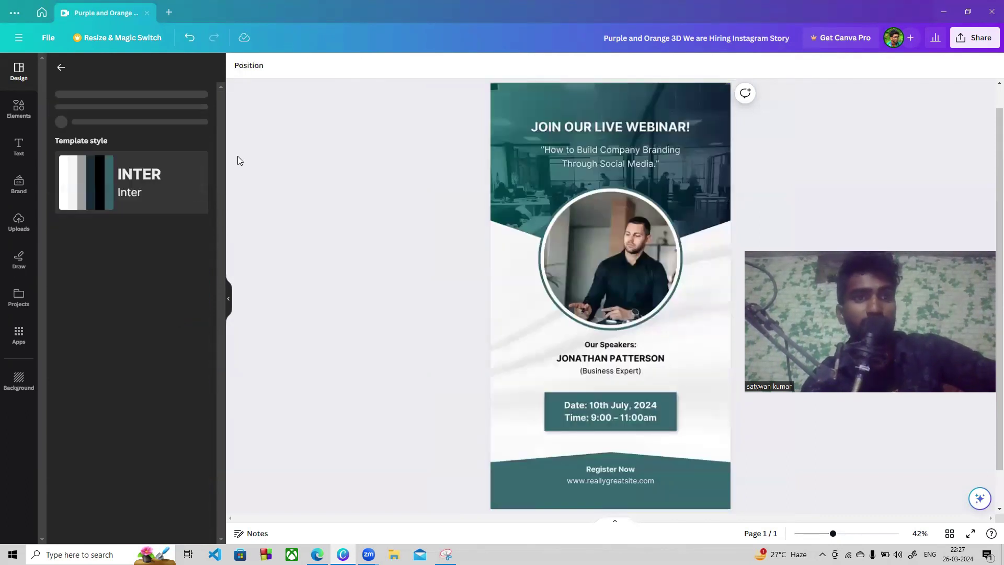
pyautogui.scroll(-3, 222, 137)
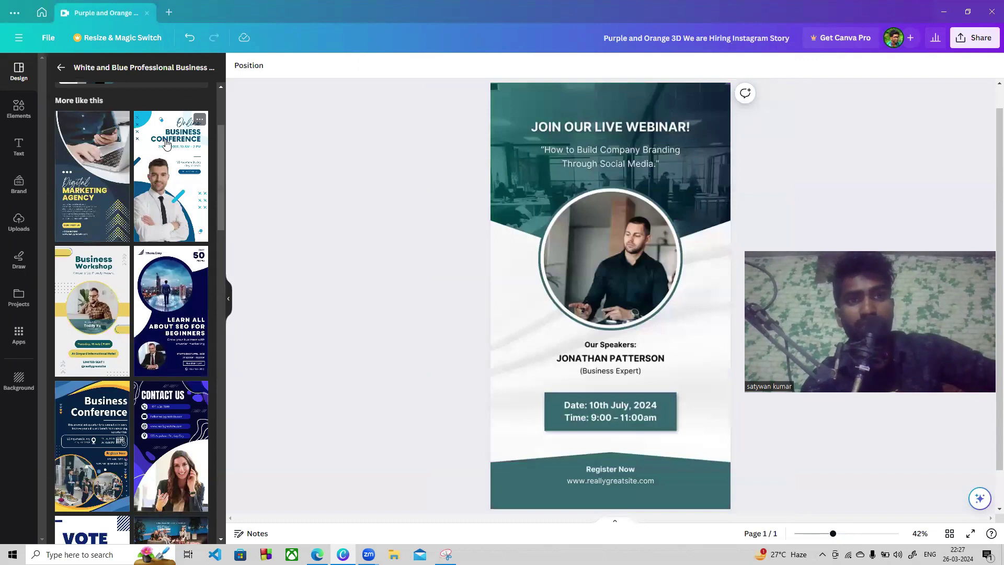
pyautogui.click(172, 168)
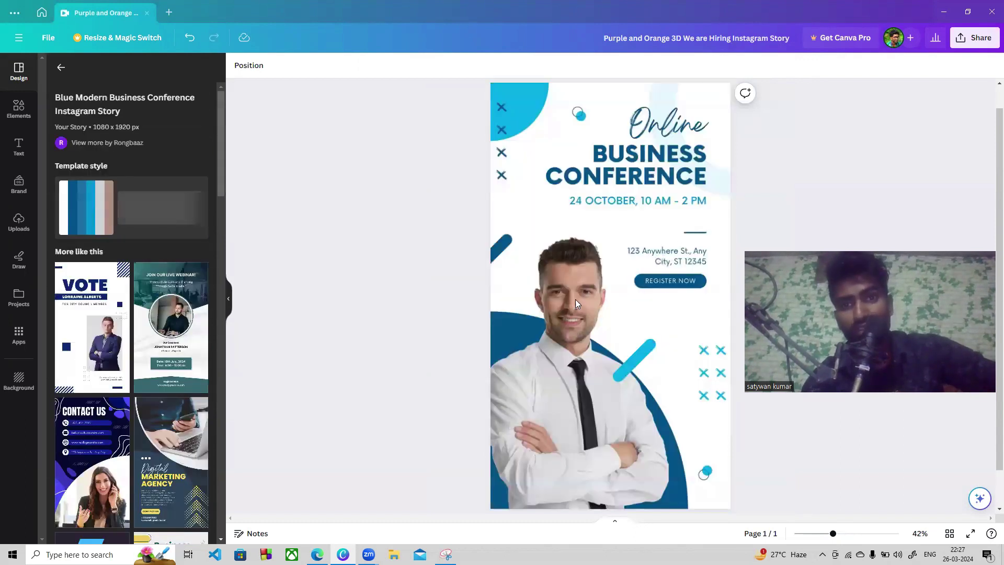
# Inspect the man's photo and the Business Conference heading as separately editable elements, and close the design
pyautogui.click(560, 294)
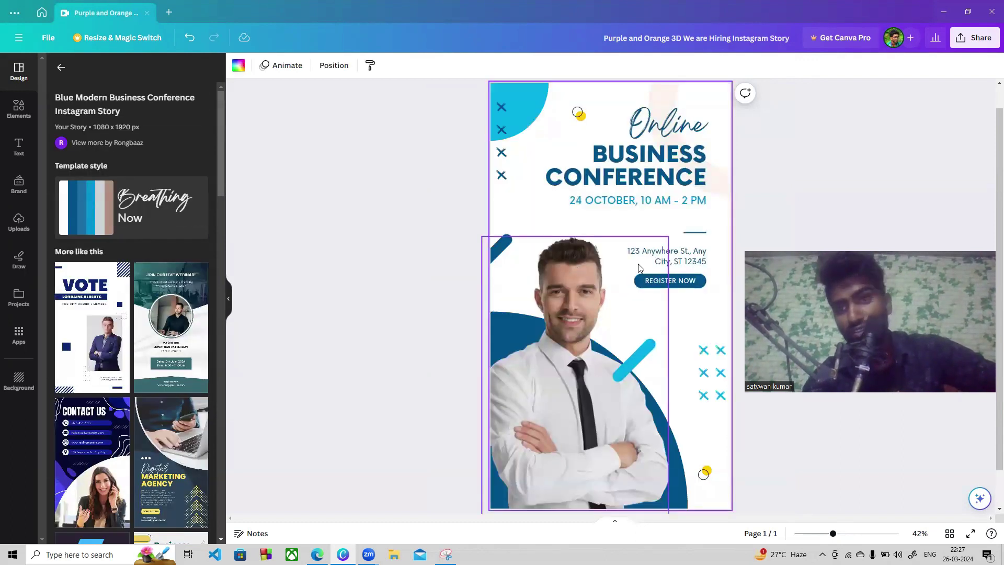
pyautogui.click(626, 166)
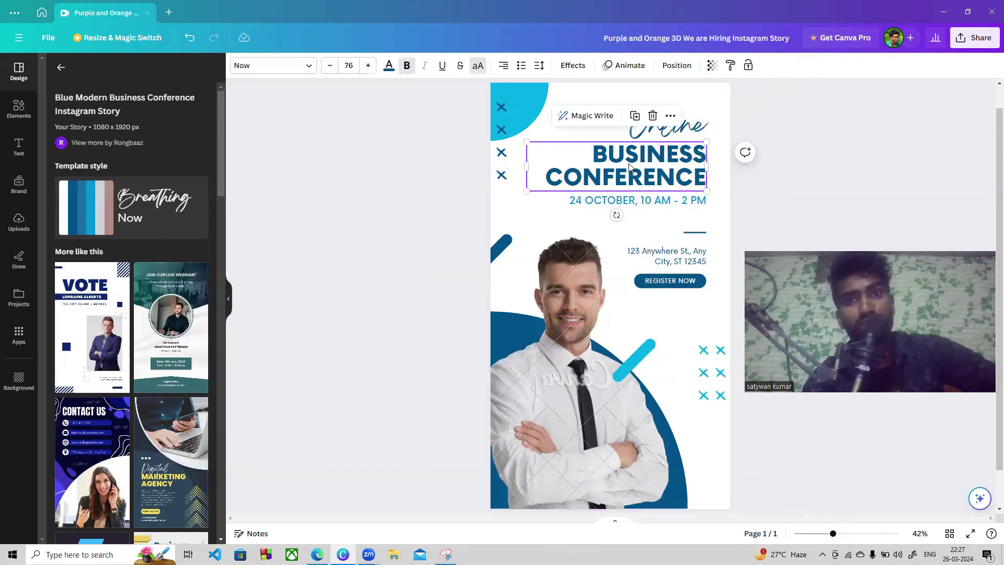
pyautogui.click(590, 281)
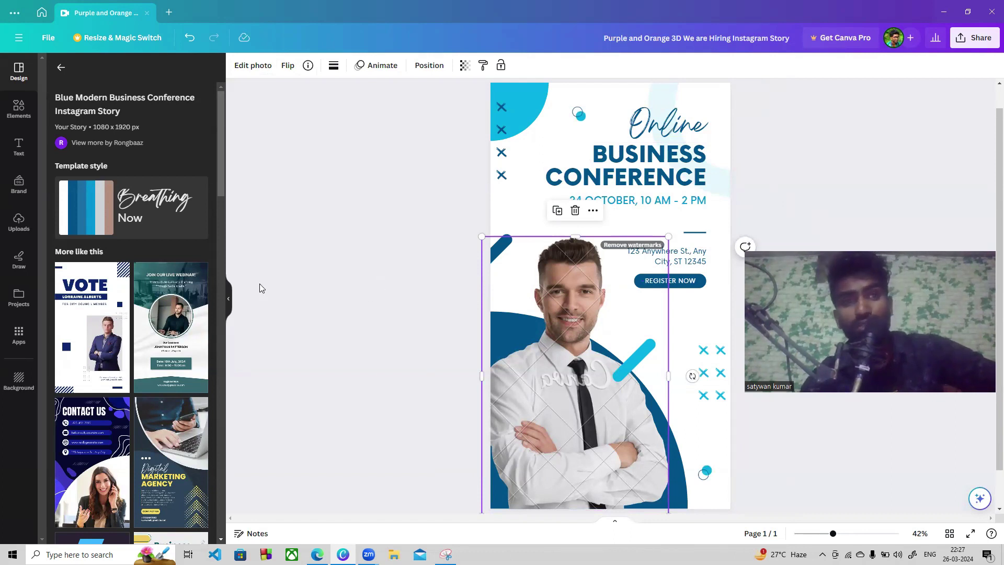
pyautogui.moveTo(219, 159)
pyautogui.mouseDown()
pyautogui.moveTo(219, 333)
pyautogui.moveTo(220, 157)
pyautogui.mouseUp()
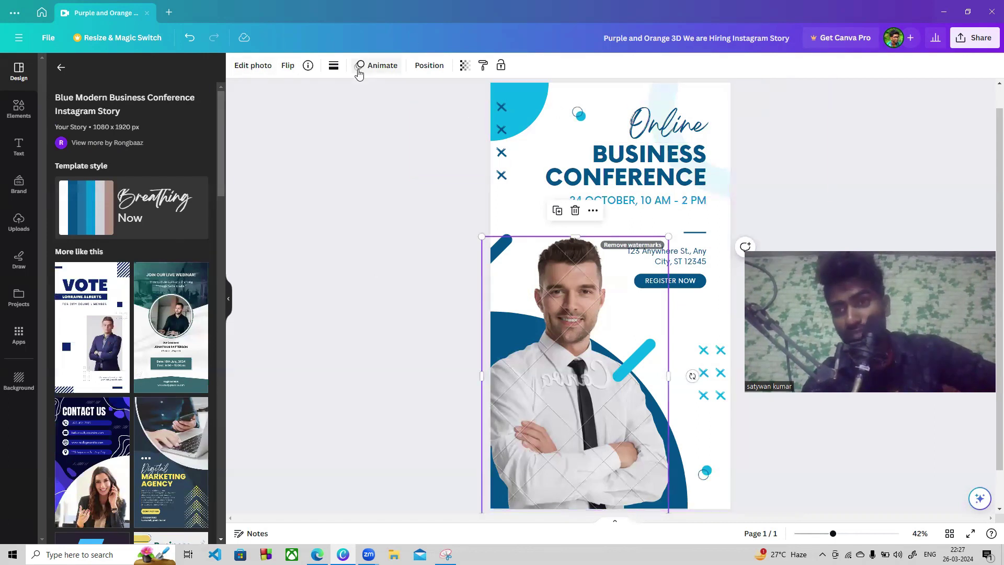
pyautogui.click(148, 14)
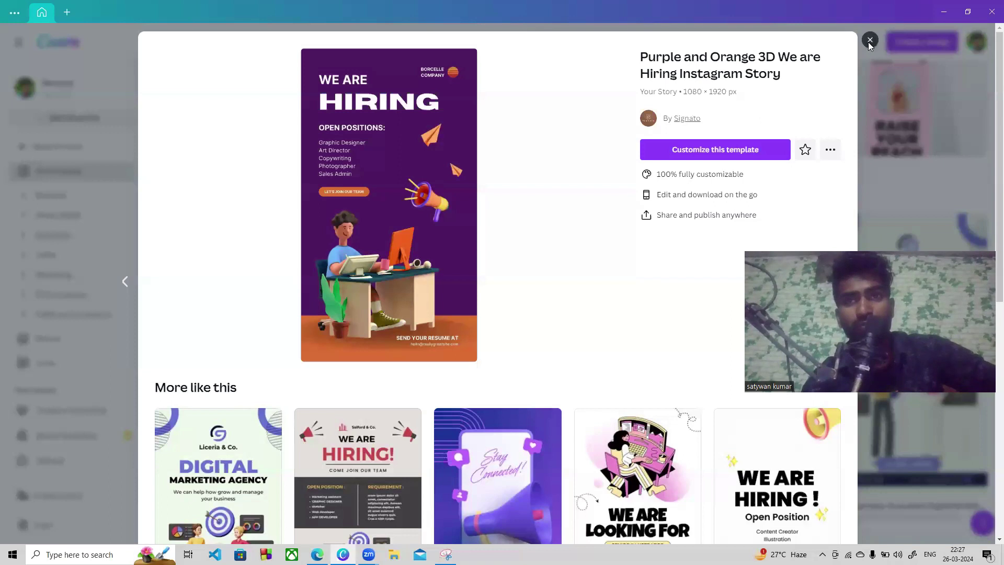
# Close the hiring template preview, search the templates for "facebook ad", and open and browse the Facebook Ads collection
pyautogui.click(869, 40)
pyautogui.click(680, 42)
pyautogui.write('fac')
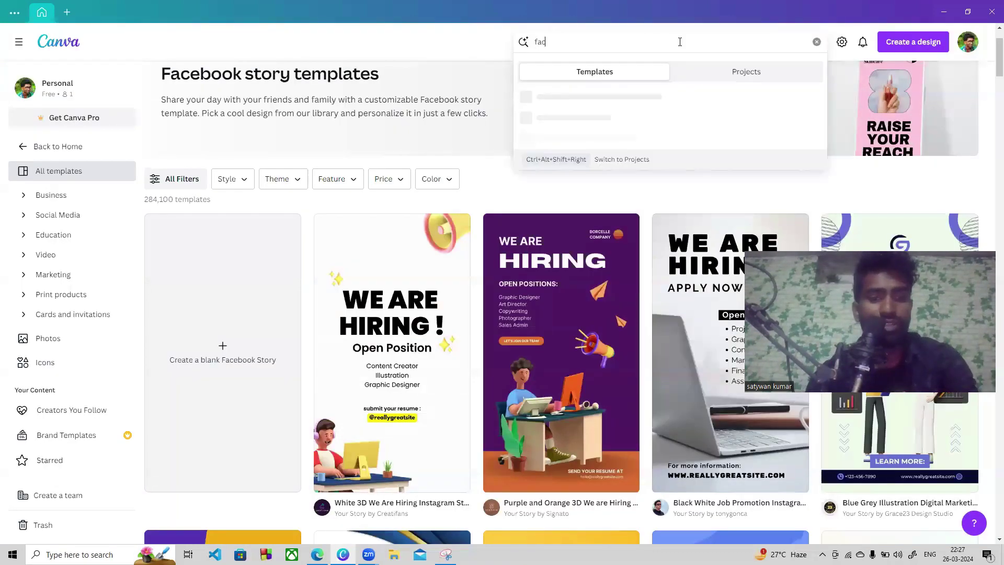
pyautogui.write('ebook ad')
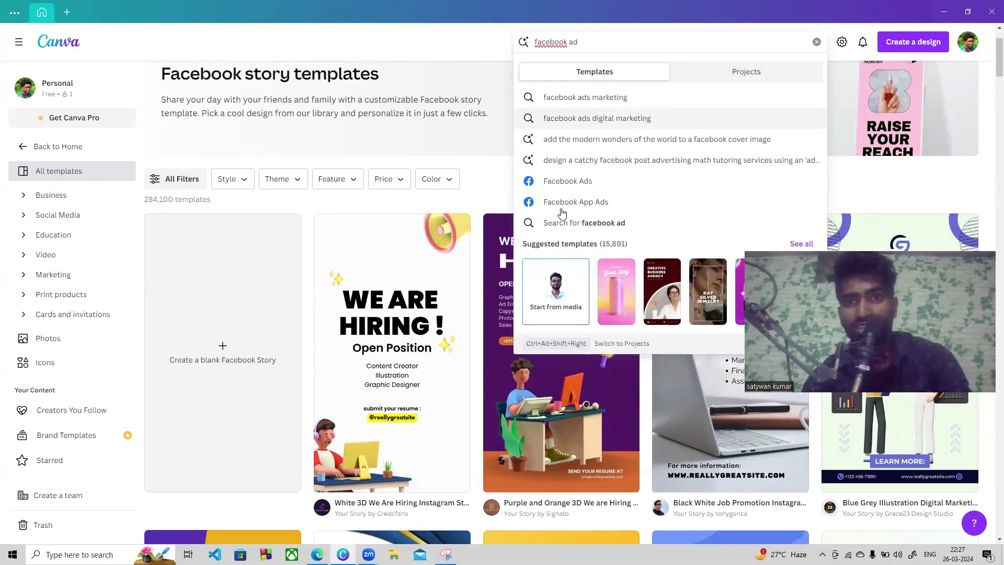
pyautogui.click(563, 187)
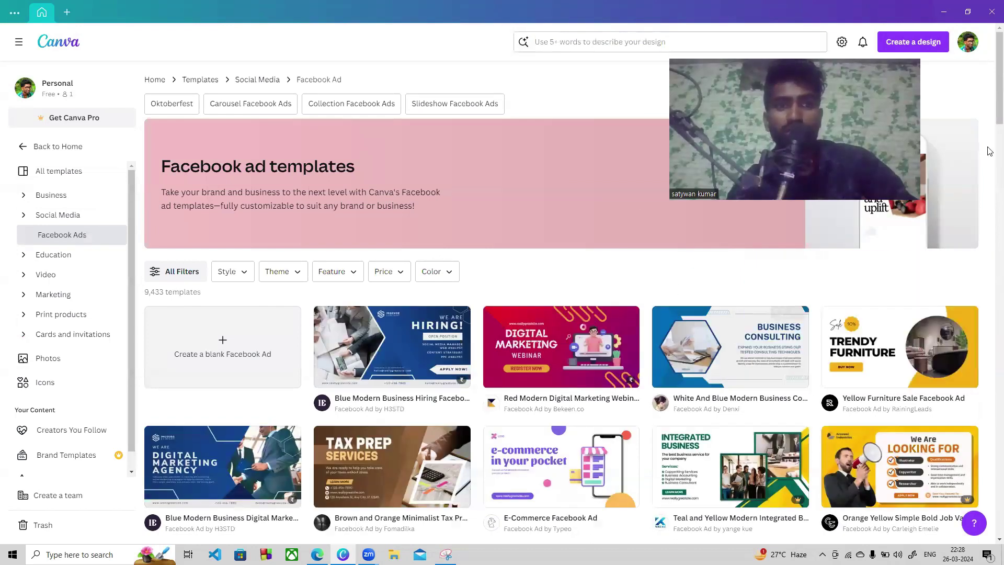
pyautogui.scroll(-9, 990, 151)
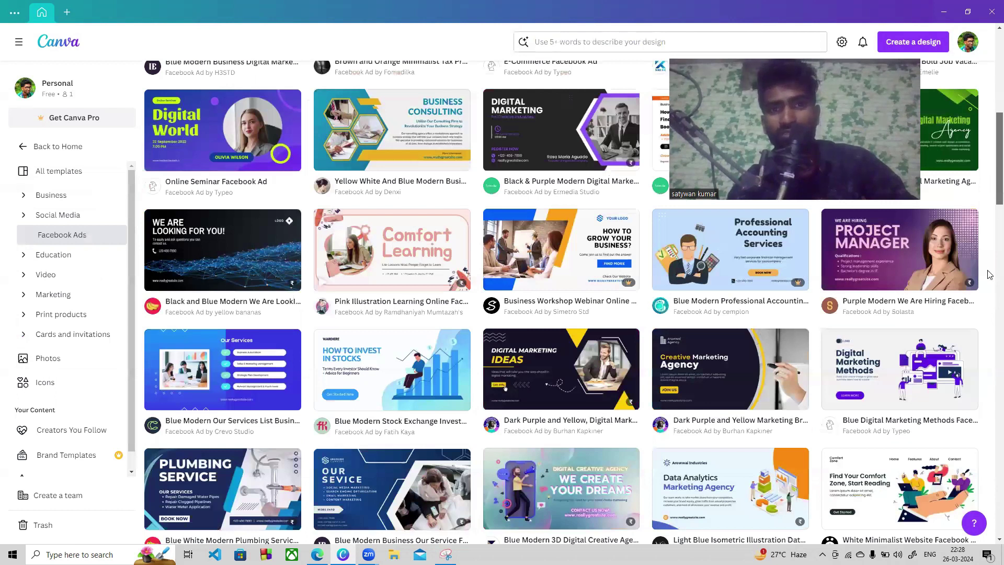
pyautogui.scroll(-10, 990, 275)
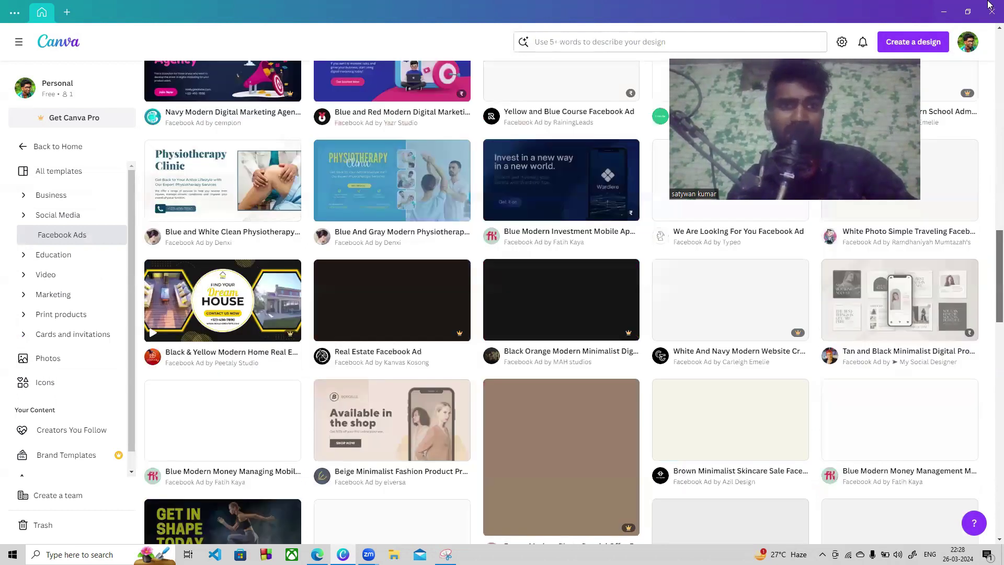
pyautogui.press('Home')
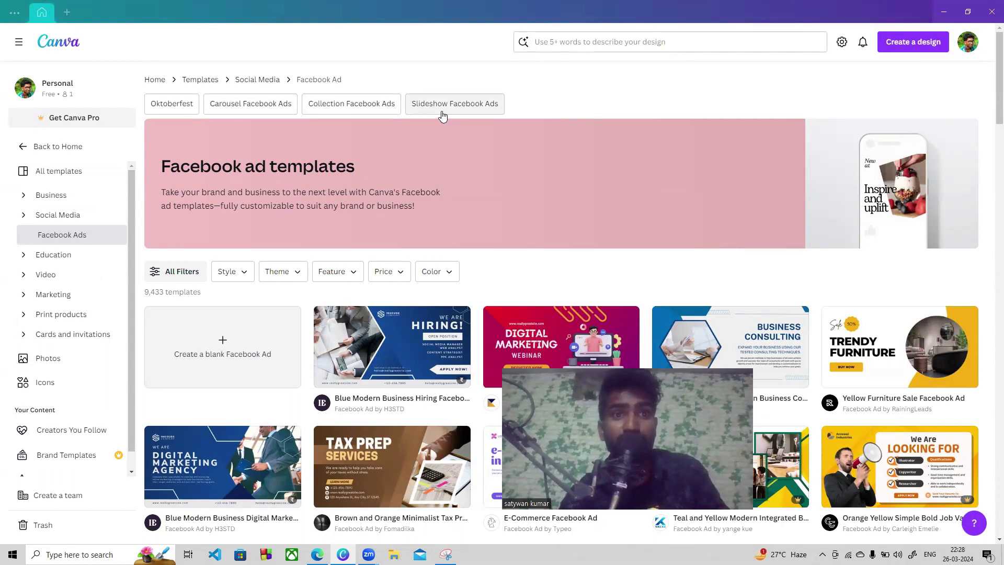
# Open the suggested Logo template collection, browse it, and narrow it to the Hospital logos
pyautogui.click(609, 46)
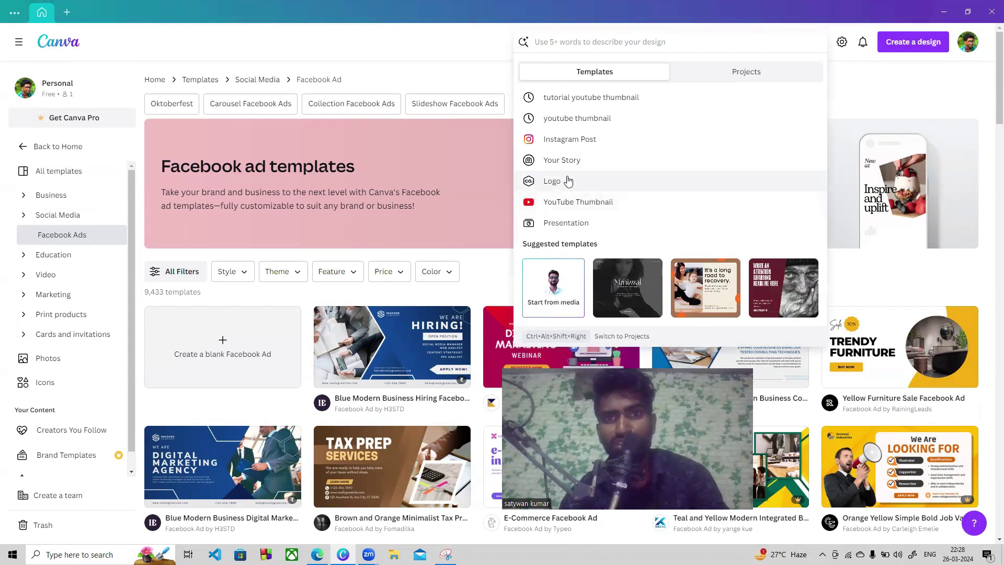
pyautogui.click(568, 181)
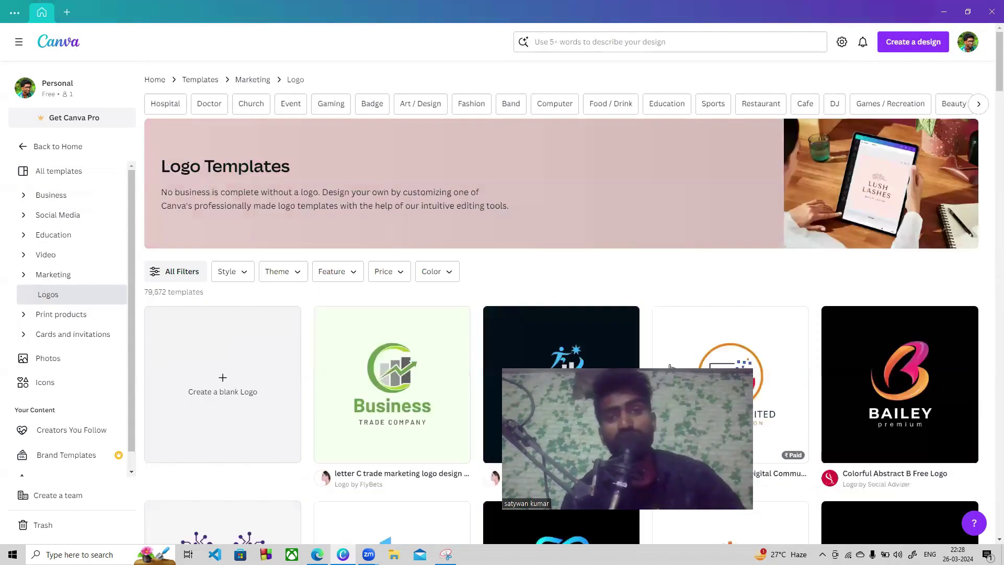
pyautogui.moveTo(1000, 80); pyautogui.dragTo(990, 142)
pyautogui.scroll(10, 354, 317)
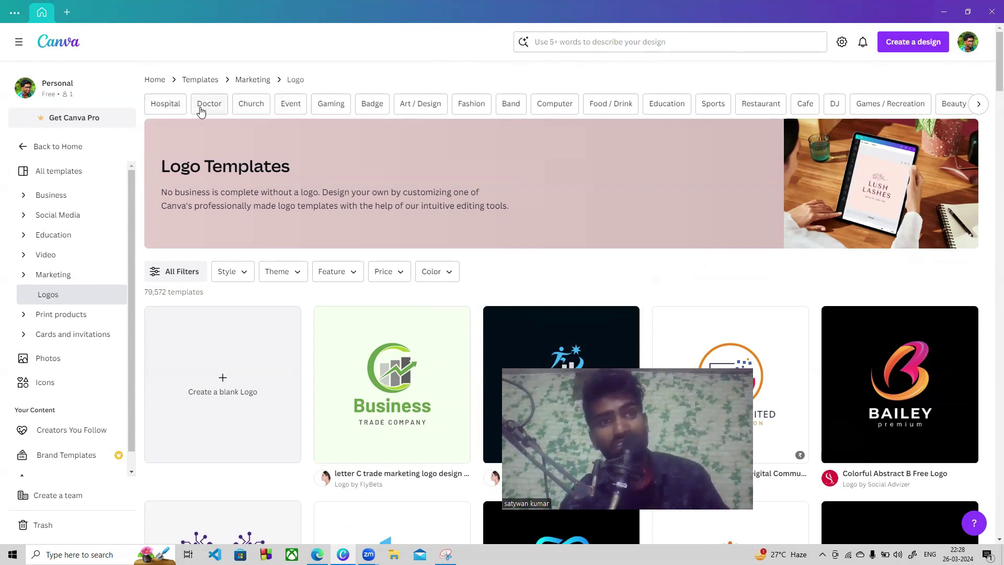
pyautogui.click(175, 105)
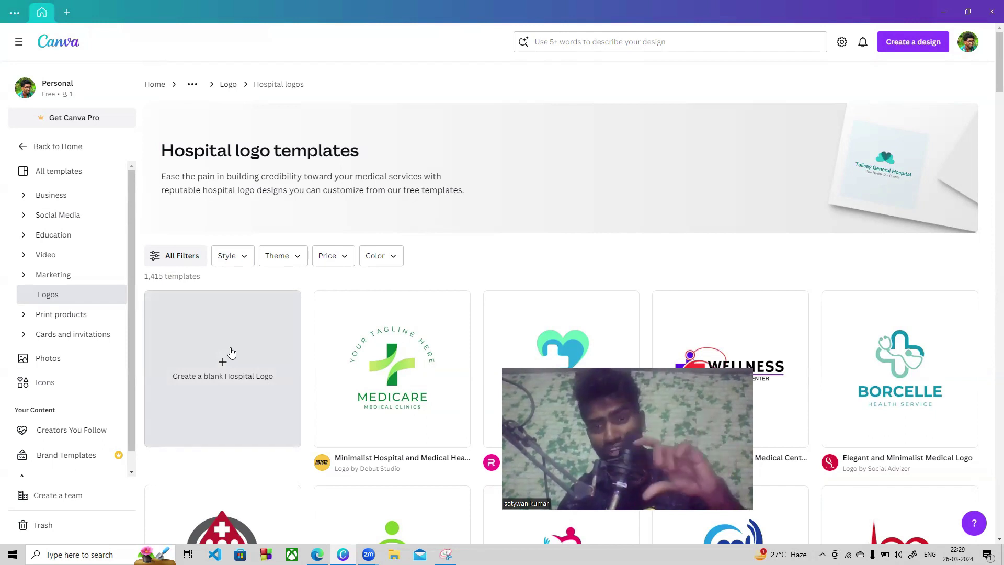
# Search the templates for "story", open the Facebook Stories collection, and create a blank Facebook Story
pyautogui.click(593, 42)
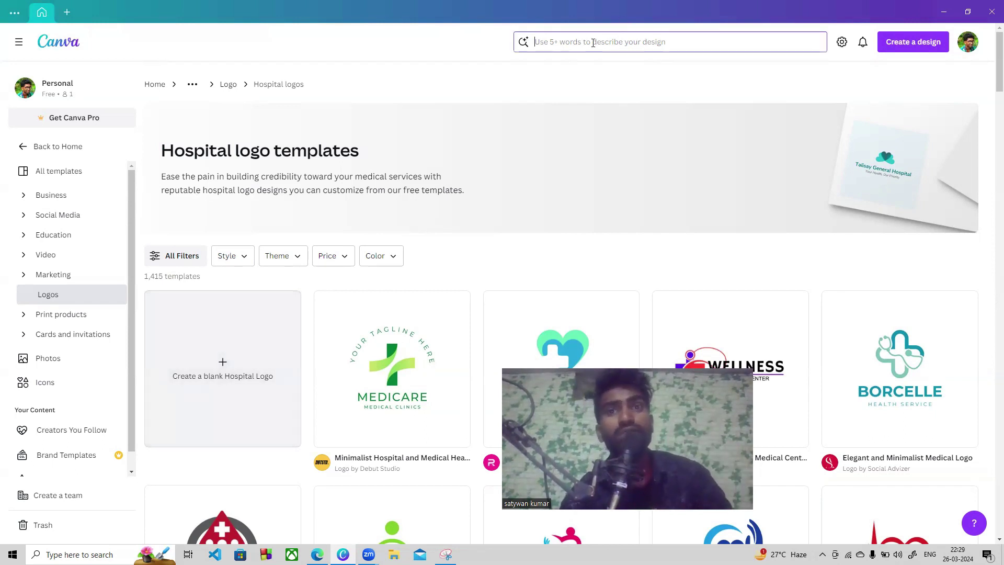
pyautogui.write('story')
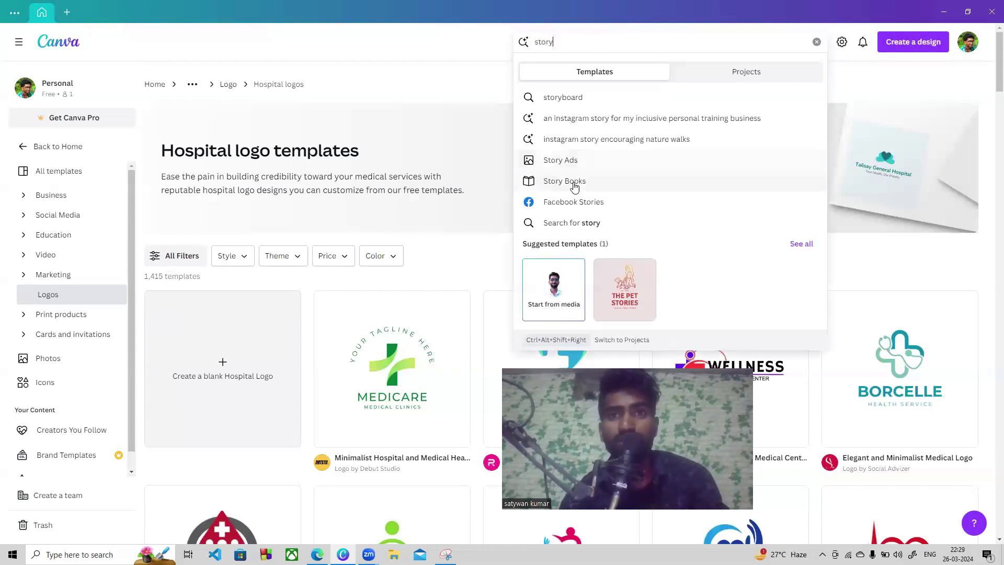
pyautogui.click(584, 204)
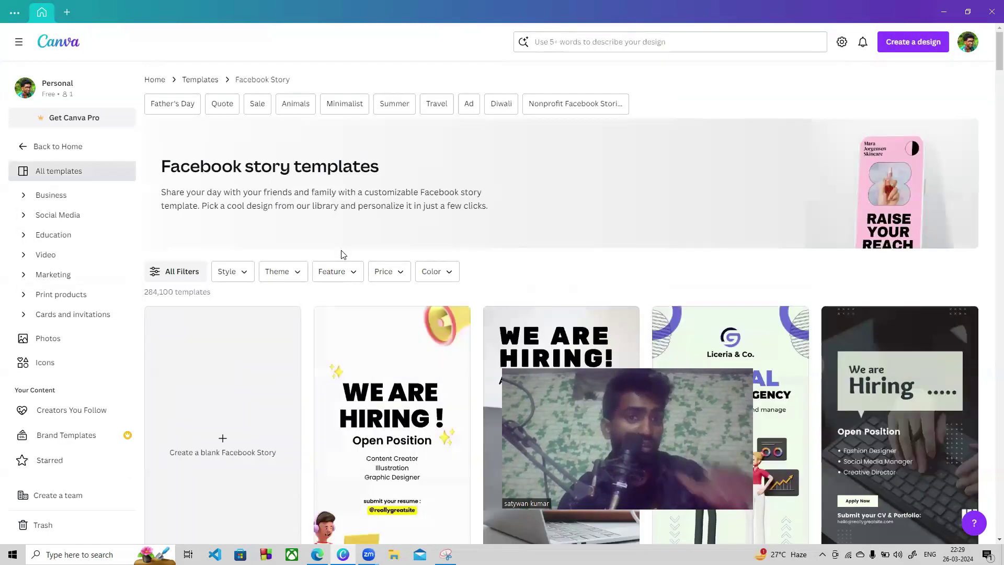
pyautogui.click(209, 378)
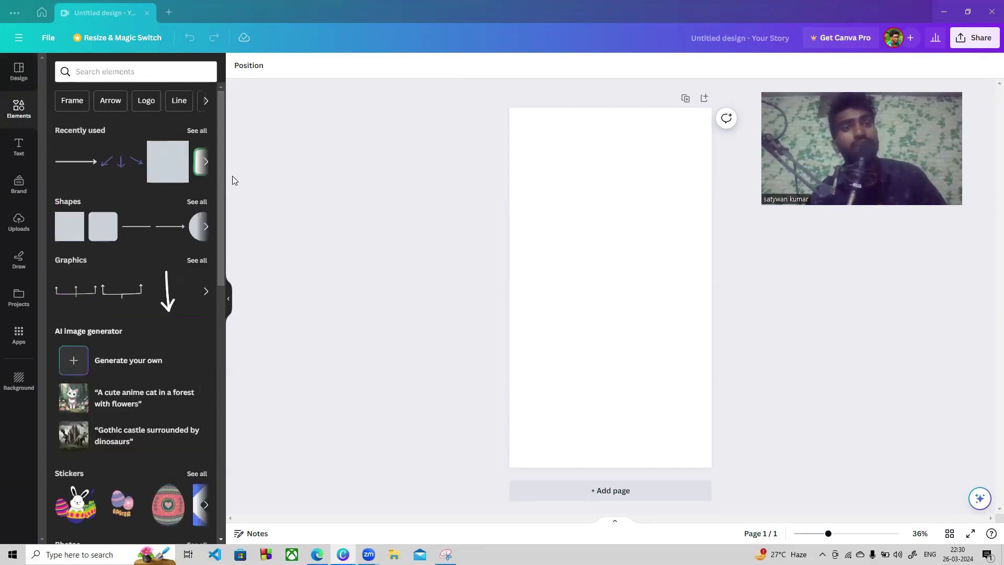
# Browse the element categories, search the elements for "books", and list all matching graphics
pyautogui.moveTo(222, 167); pyautogui.dragTo(214, 306)
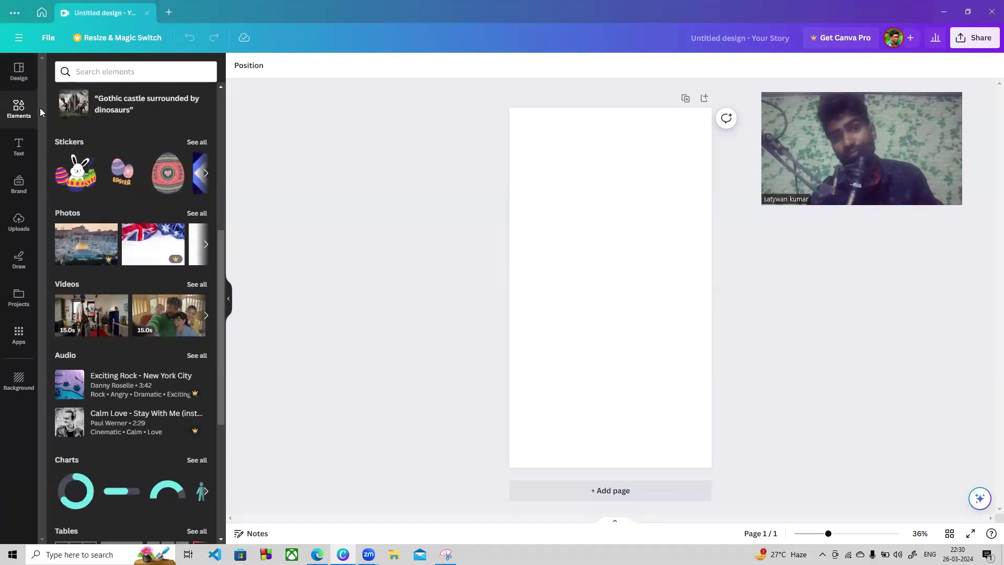
pyautogui.click(153, 74)
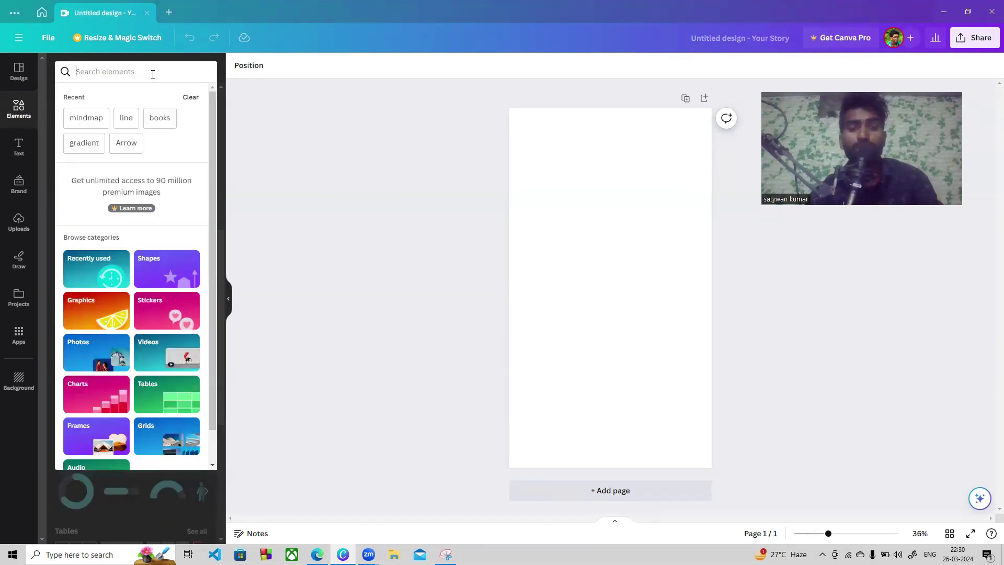
pyautogui.write('books')
pyautogui.press('Return')
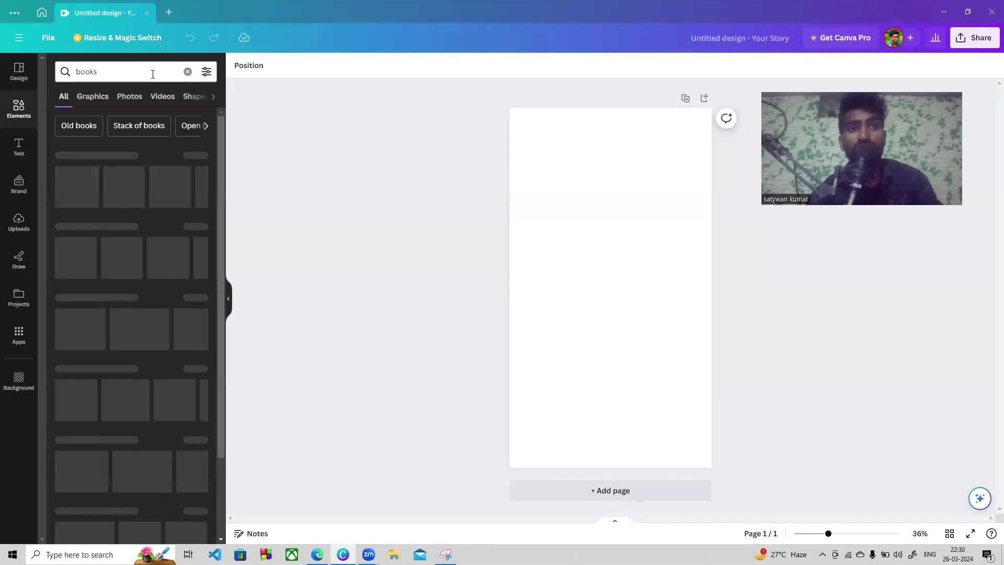
pyautogui.click(197, 156)
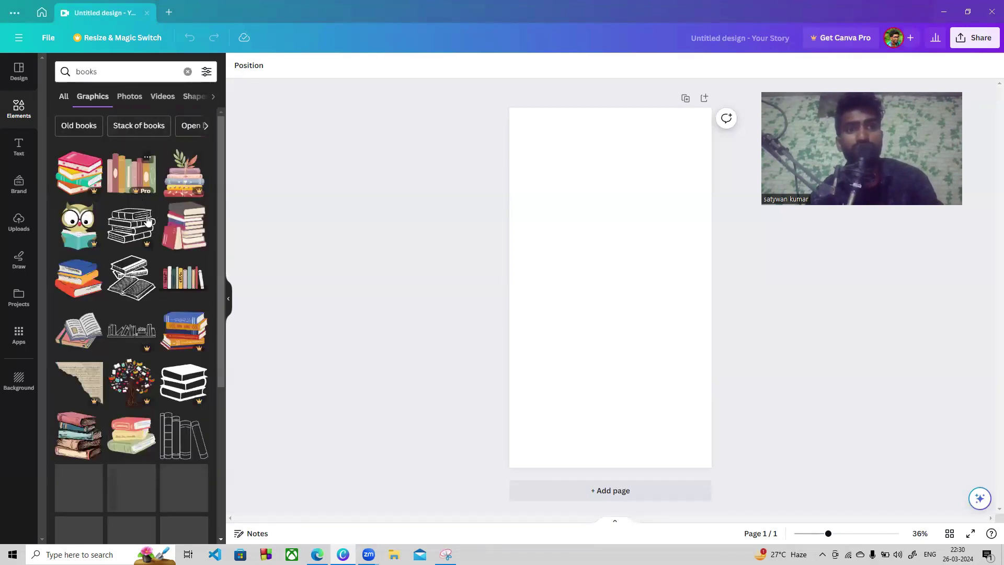
# Search the graphics for "star", check the list of new design types, and close the blank story design
pyautogui.click(99, 67)
pyautogui.hotkey('ctrl', 'a')
pyautogui.write('star')
pyautogui.press('Return')
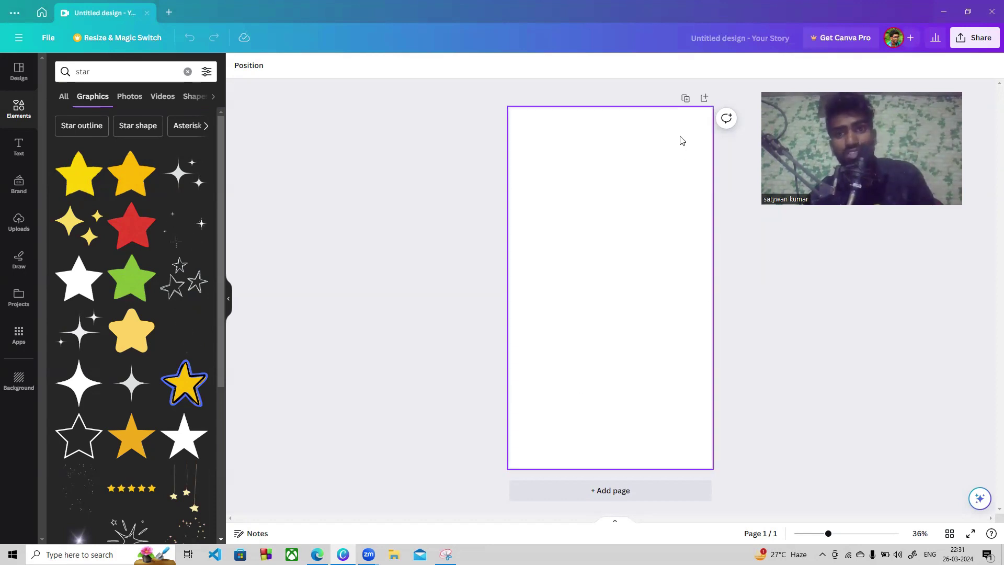
pyautogui.click(572, 226)
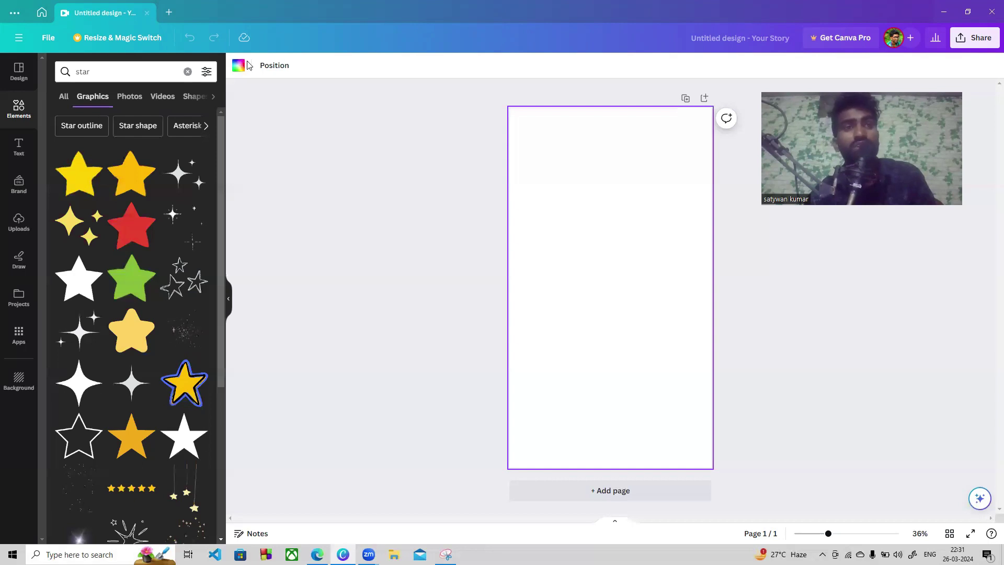
pyautogui.click(169, 13)
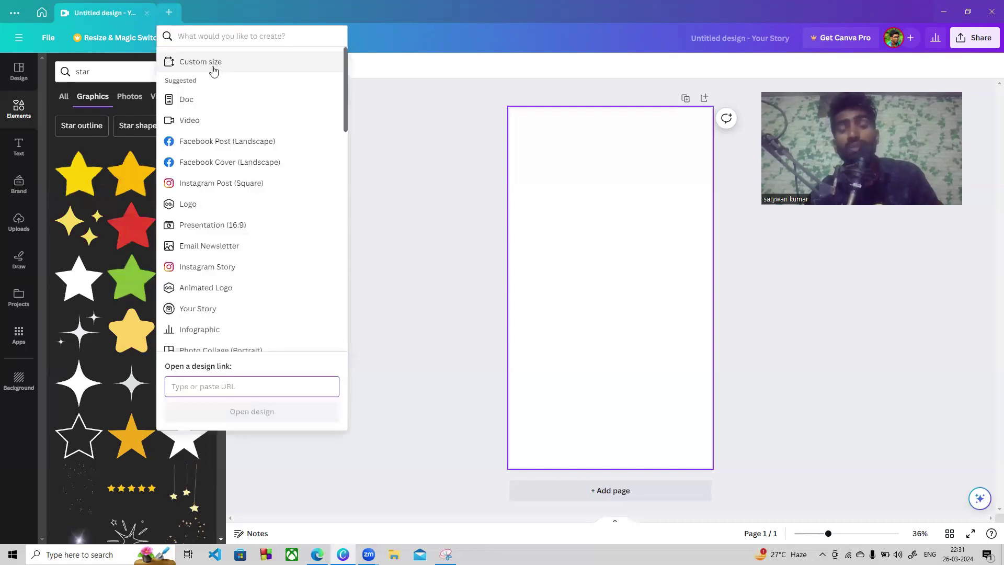
pyautogui.click(147, 13)
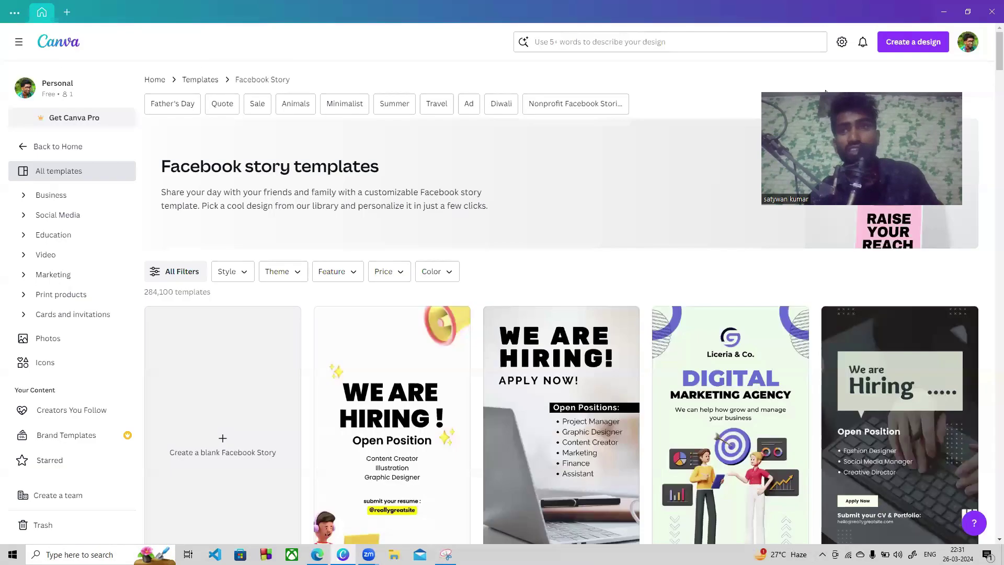
# Look over the custom-size units, create a blank design from the recent 2280 × 3700 px size, and close it
pyautogui.click(910, 41)
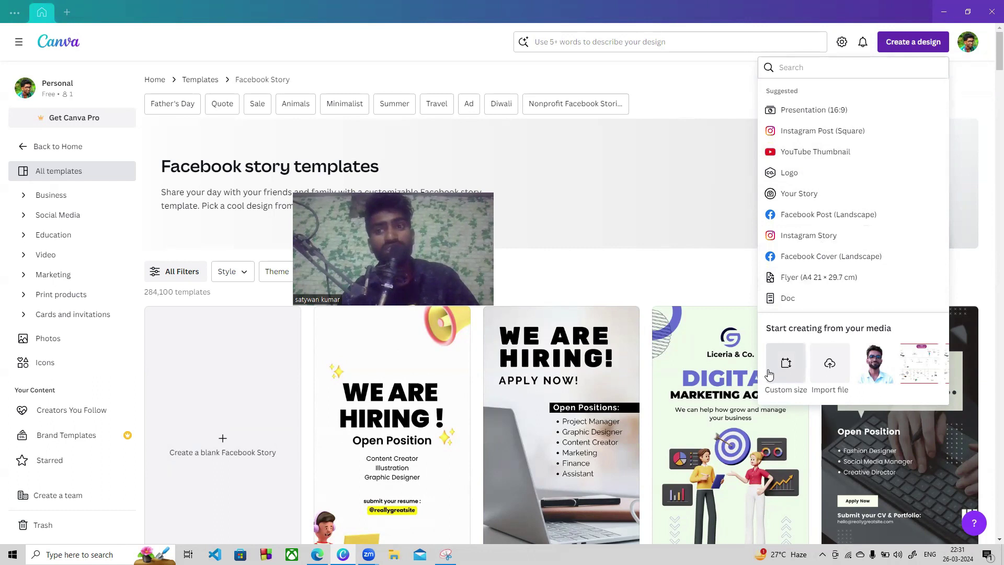
pyautogui.click(785, 364)
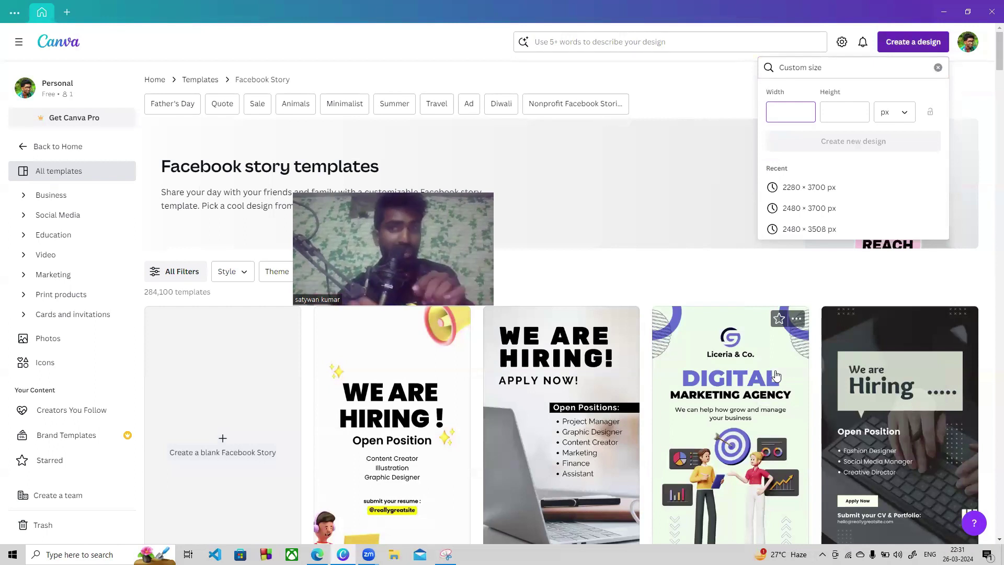
pyautogui.click(904, 116)
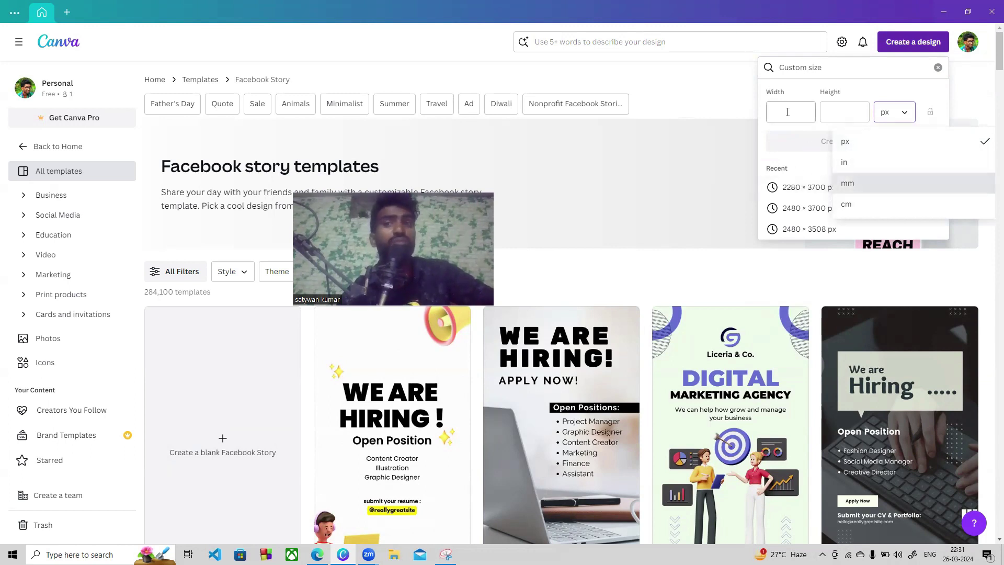
pyautogui.click(797, 192)
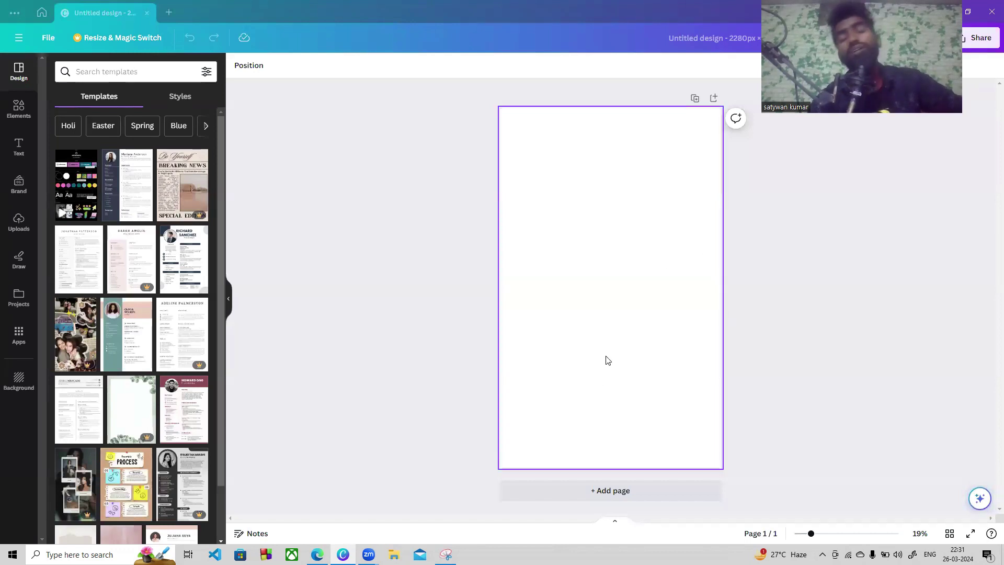
pyautogui.click(754, 323)
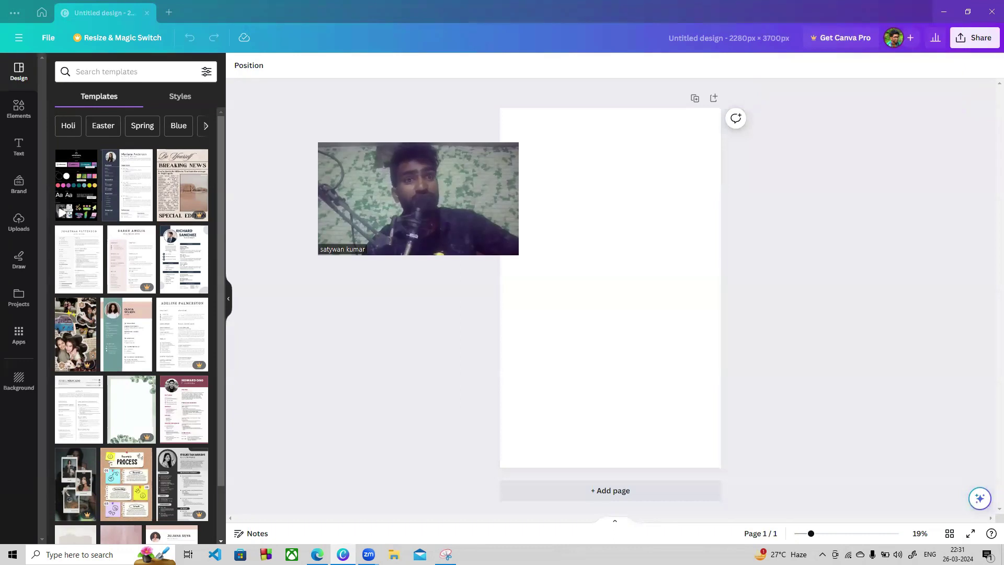
pyautogui.click(148, 14)
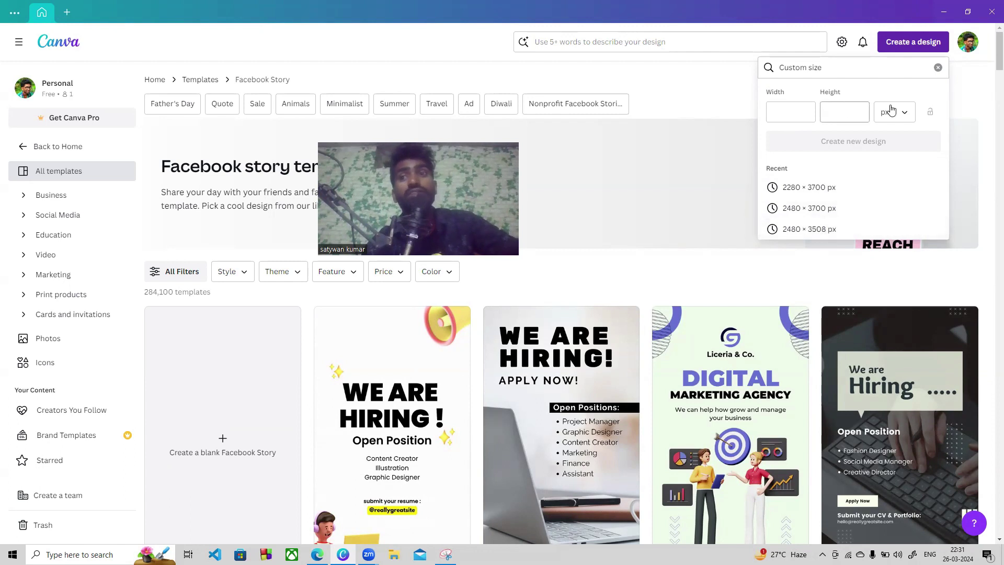
pyautogui.click(722, 86)
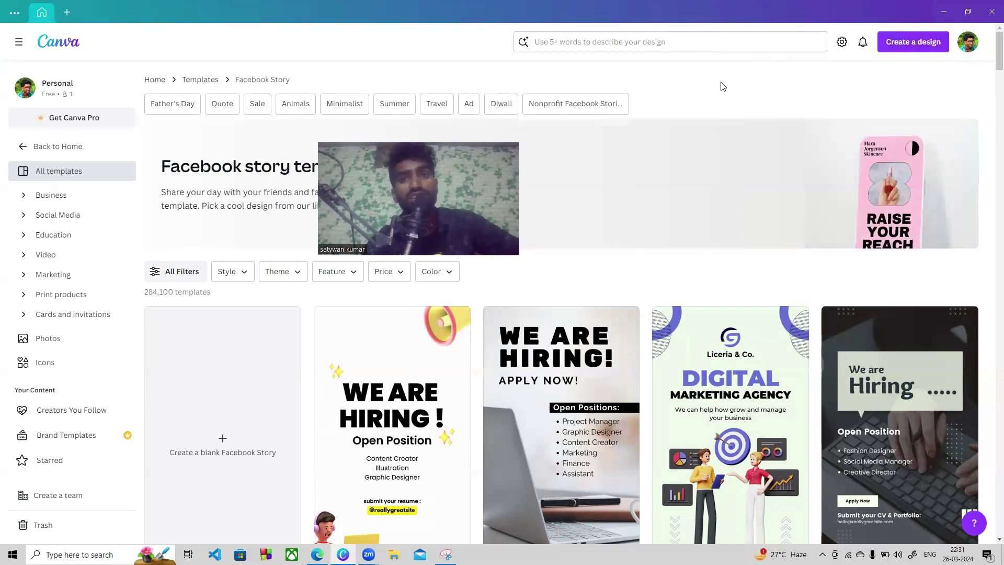
# Create a blank Instagram Story design and browse the story templates offered for it
pyautogui.click(913, 42)
pyautogui.click(847, 236)
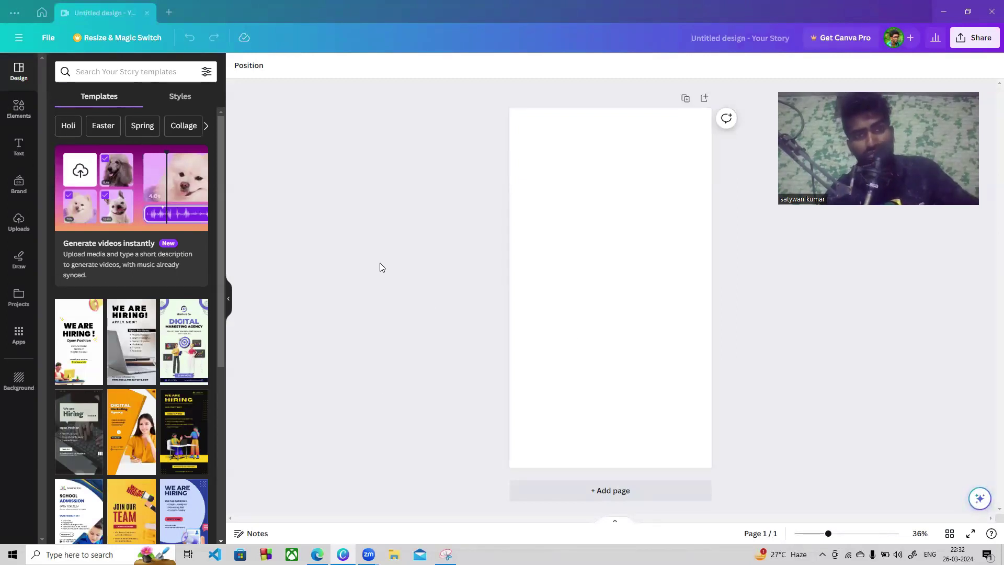
pyautogui.moveTo(223, 237); pyautogui.dragTo(217, 380)
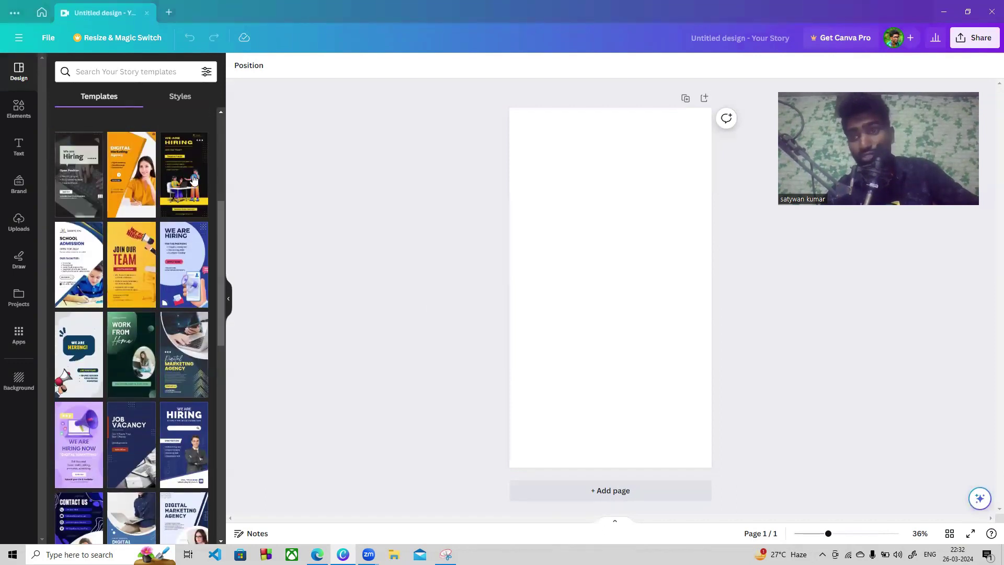
pyautogui.click(220, 154)
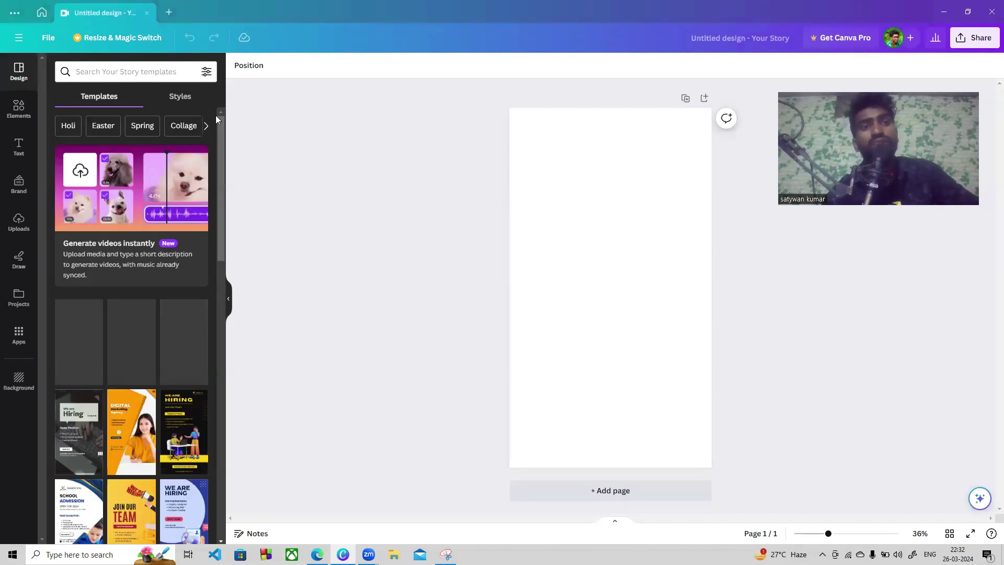
# Apply the Arsenal style combination to the blank story page and shuffle its colors once
pyautogui.click(183, 98)
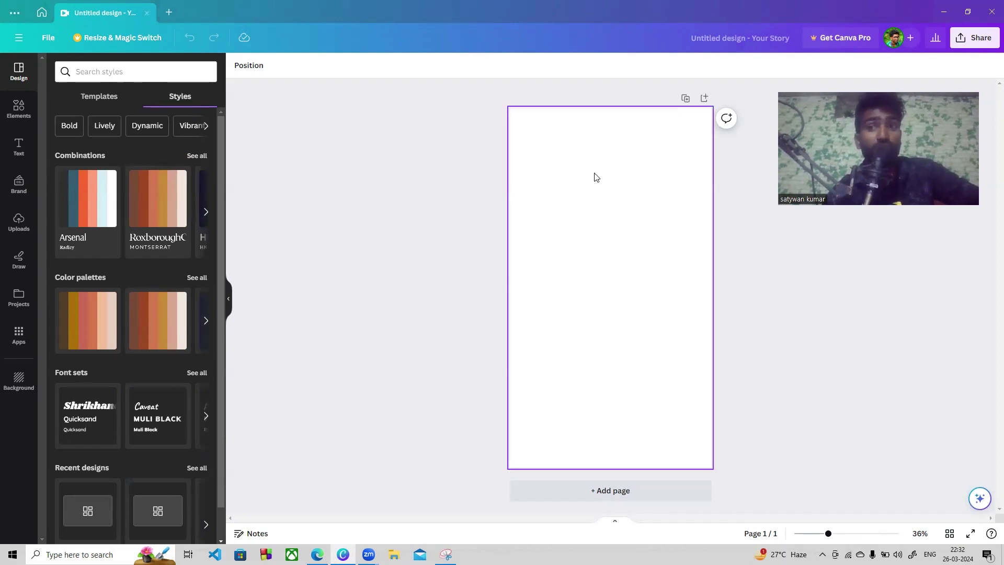
pyautogui.click(72, 219)
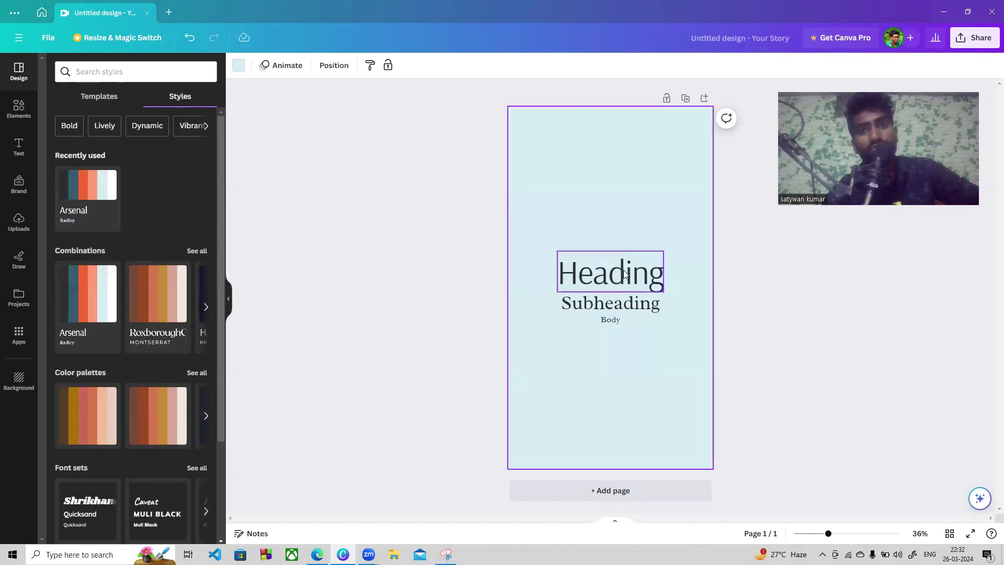
pyautogui.click(96, 184)
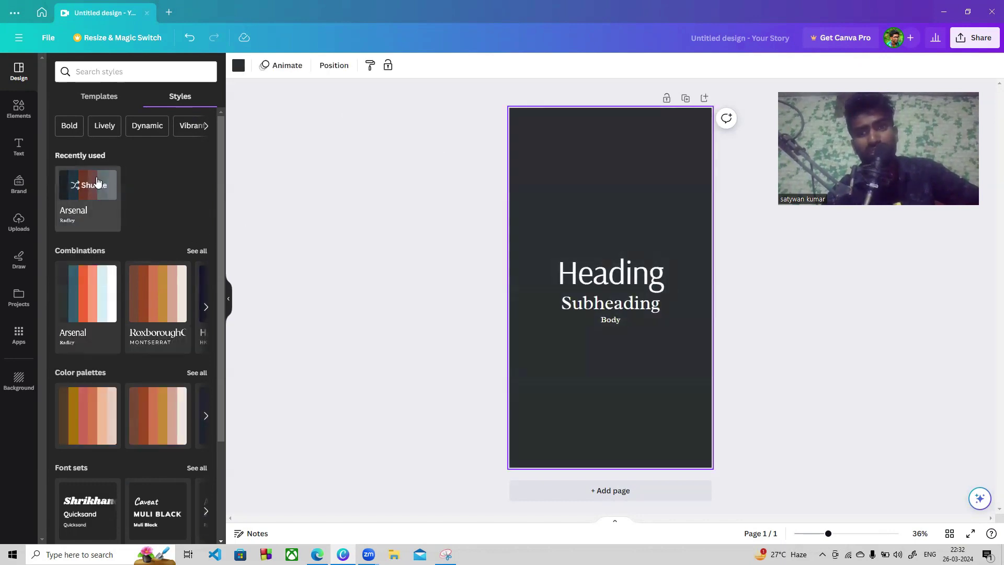
# Shuffle the Arsenal style's colors until the page background is white, and delete the heading, subheading and body text
pyautogui.click(93, 187)
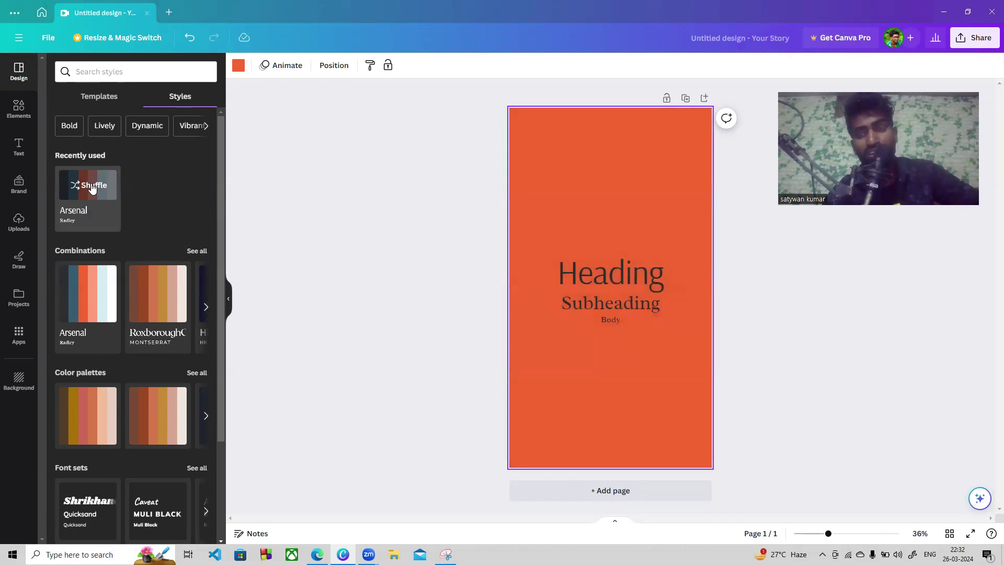
pyautogui.click(92, 187)
pyautogui.click(92, 186)
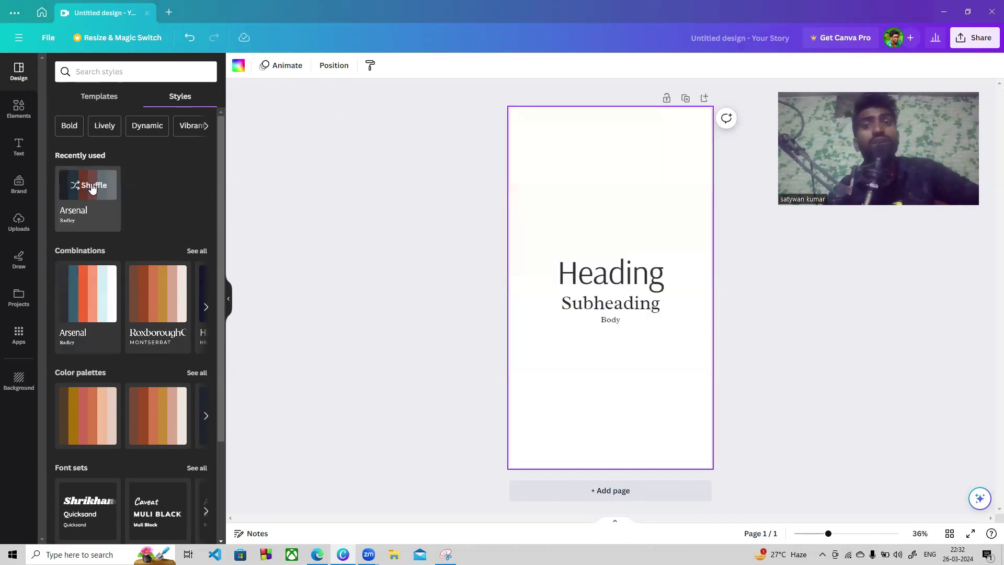
pyautogui.moveTo(565, 204); pyautogui.dragTo(683, 379)
pyautogui.press('Delete')
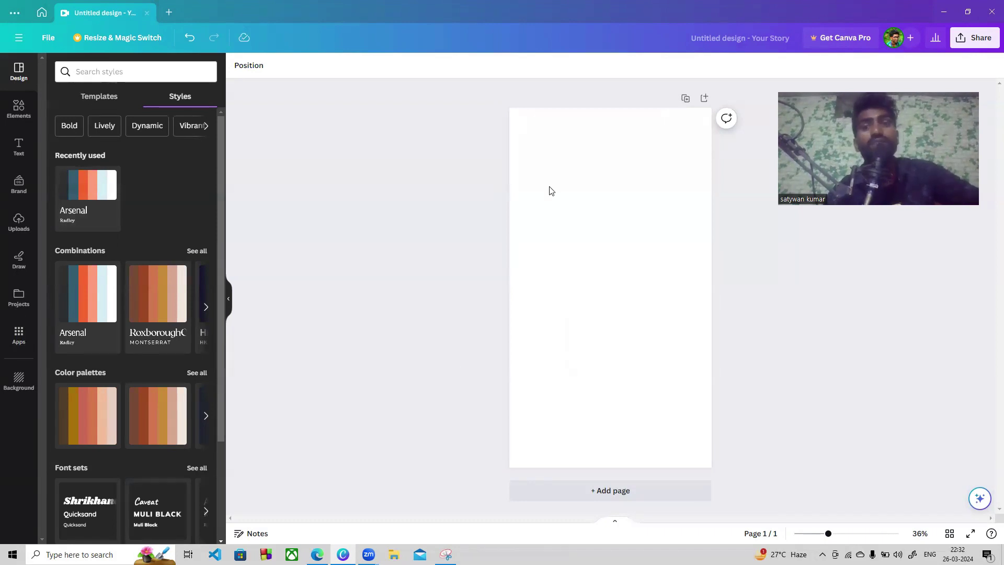
# Try several default gradients as the blank page's background, ending with the black-to-blue gradient
pyautogui.click(617, 204)
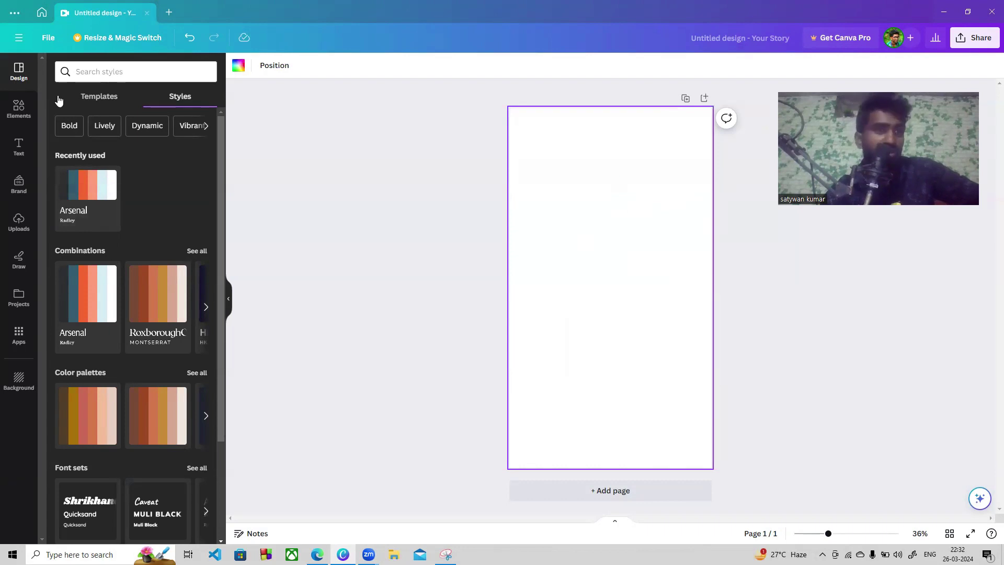
pyautogui.click(238, 66)
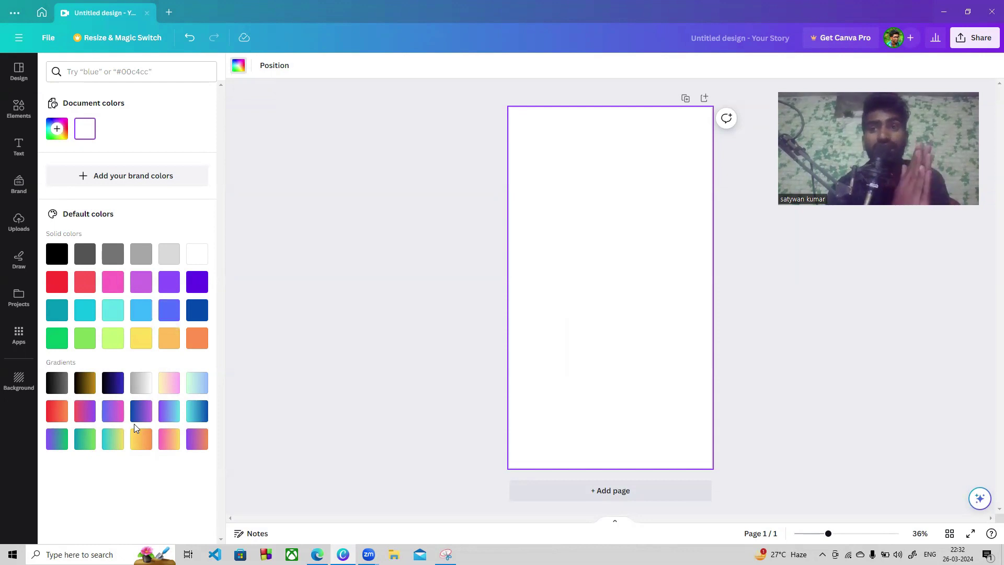
pyautogui.click(113, 383)
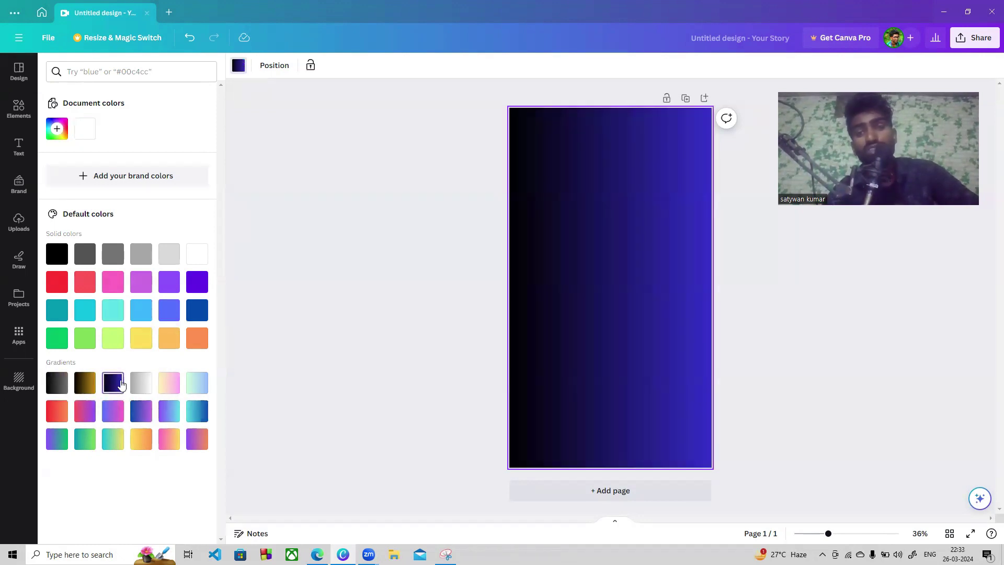
pyautogui.click(140, 383)
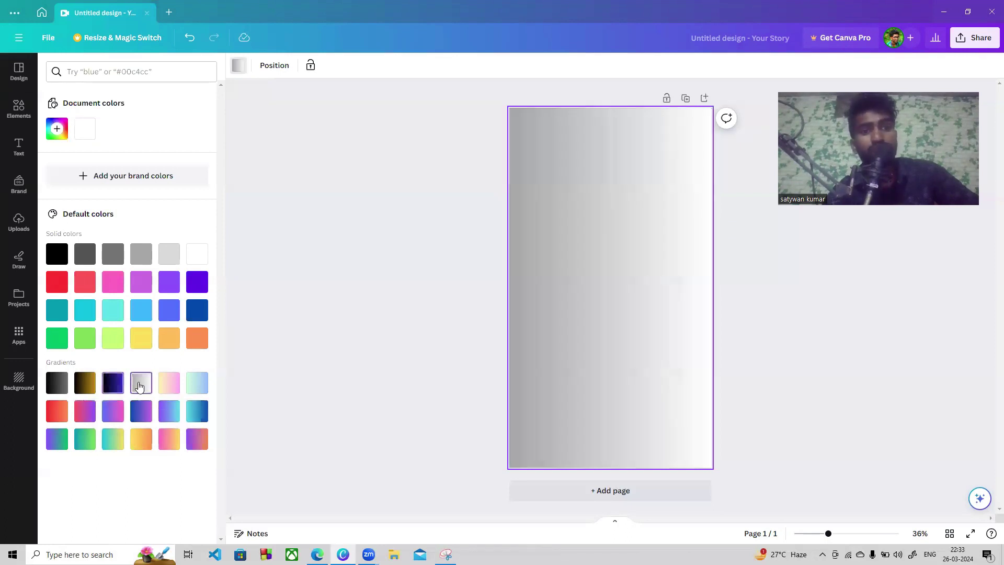
pyautogui.click(194, 389)
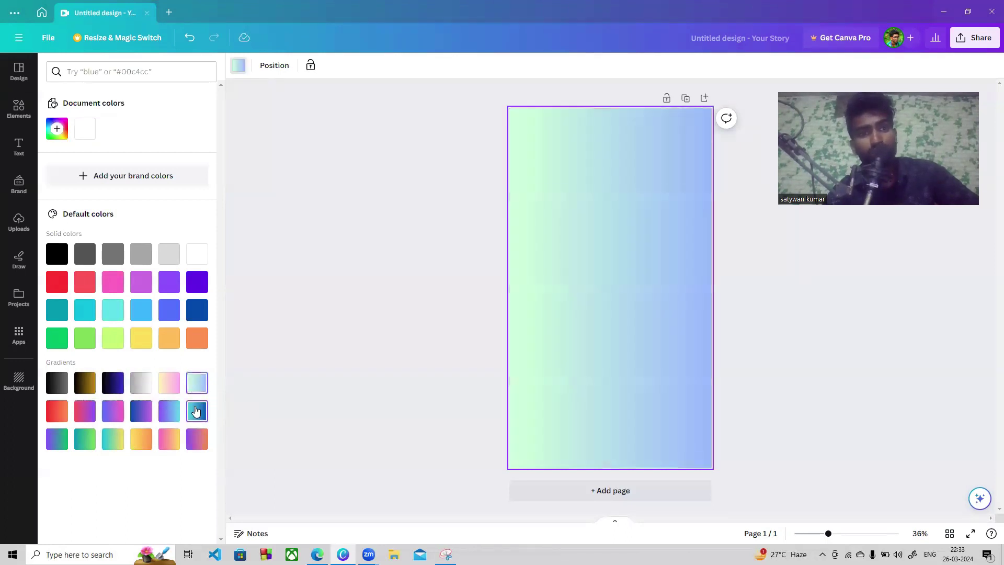
pyautogui.click(197, 411)
pyautogui.click(169, 420)
pyautogui.click(134, 419)
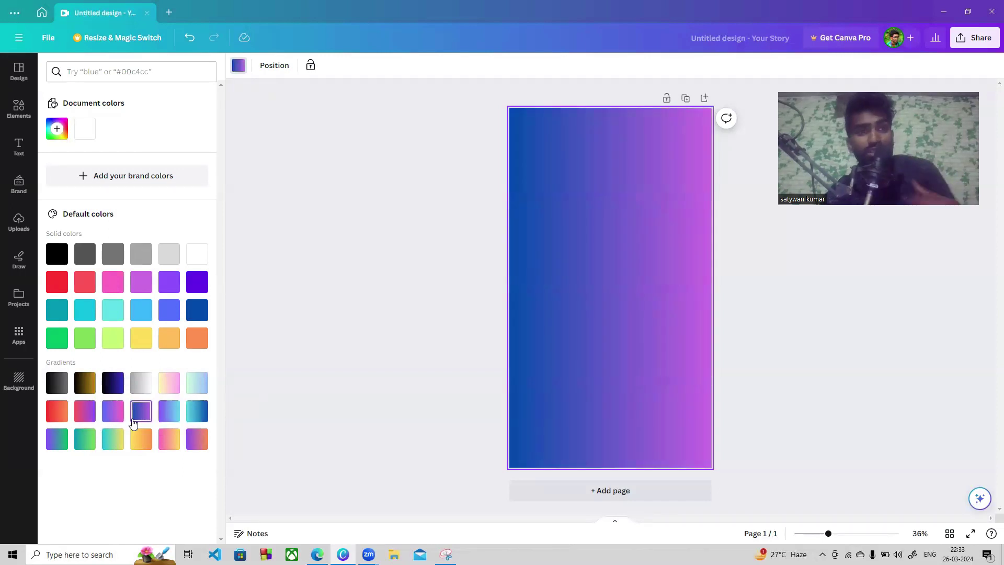
pyautogui.click(109, 385)
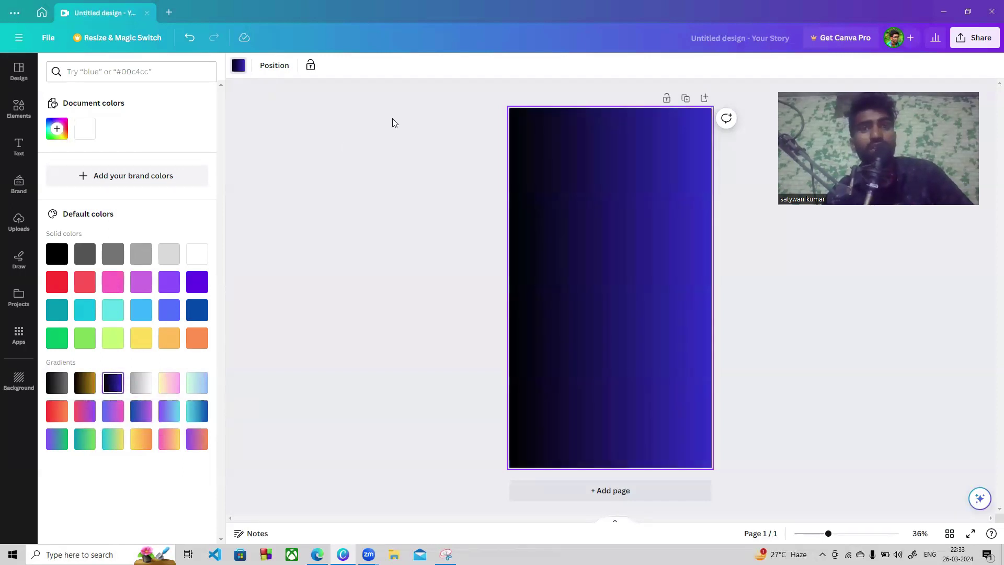
# Edit the background gradient and change its first color from black to the vivid blue #1207E1
pyautogui.click(238, 65)
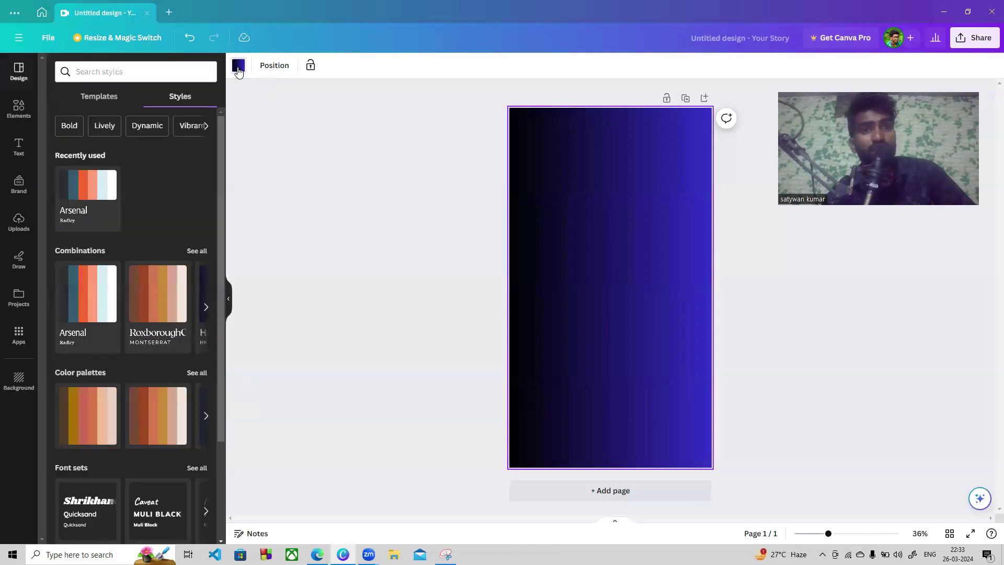
pyautogui.click(238, 67)
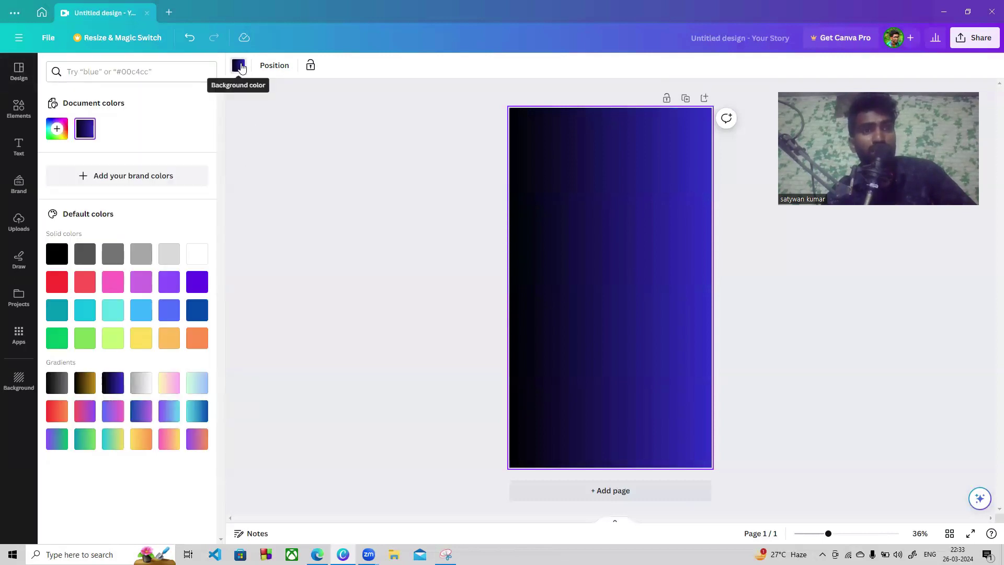
pyautogui.click(85, 129)
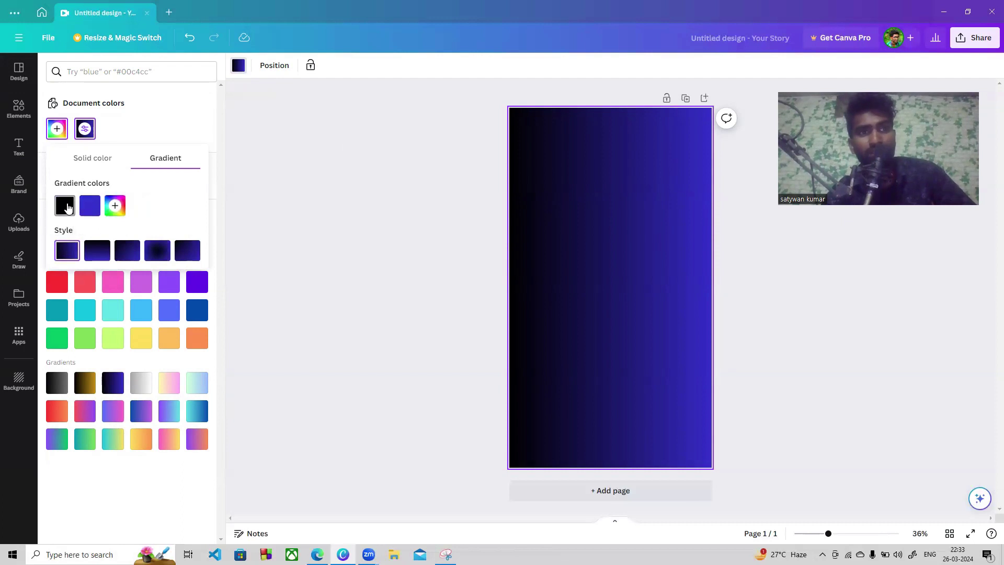
pyautogui.click(65, 206)
pyautogui.moveTo(109, 284); pyautogui.dragTo(184, 239)
pyautogui.moveTo(197, 297); pyautogui.dragTo(160, 294)
pyautogui.click(183, 238)
pyautogui.moveTo(183, 238); pyautogui.dragTo(204, 233)
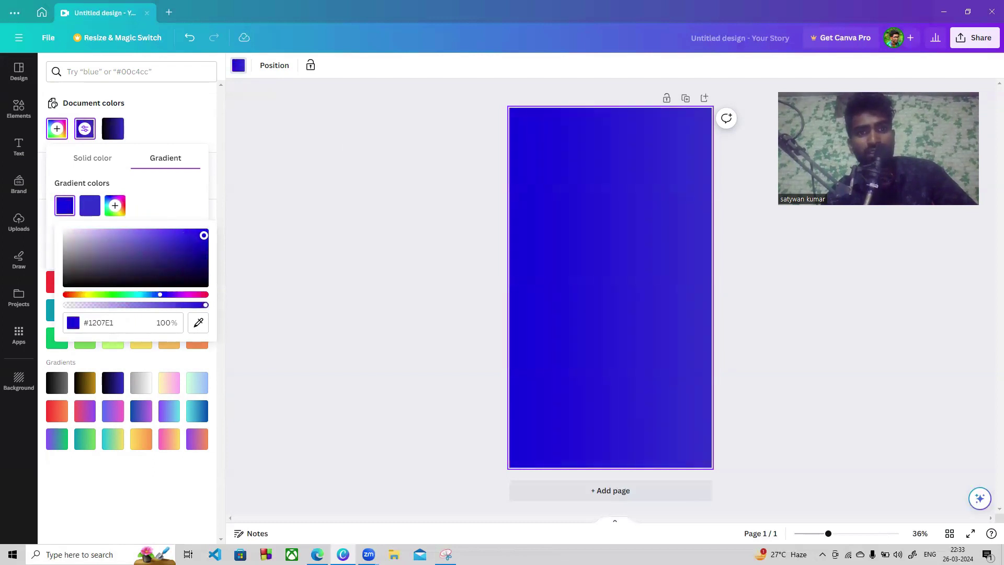
# Change the background gradient's second color to light cyan and close the gradient editor
pyautogui.click(90, 206)
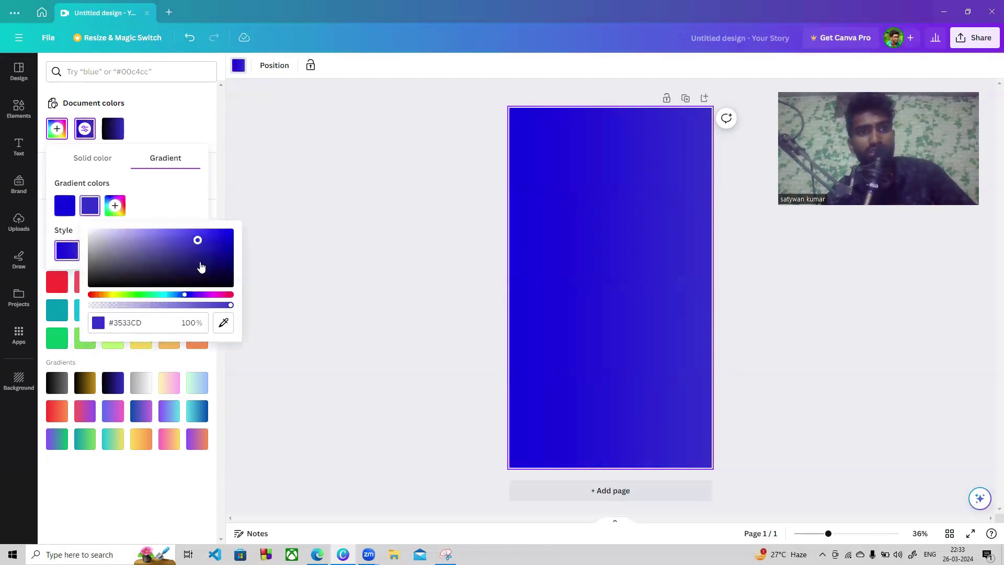
pyautogui.moveTo(178, 295); pyautogui.dragTo(166, 296)
pyautogui.moveTo(197, 244); pyautogui.dragTo(181, 239)
pyautogui.click(548, 234)
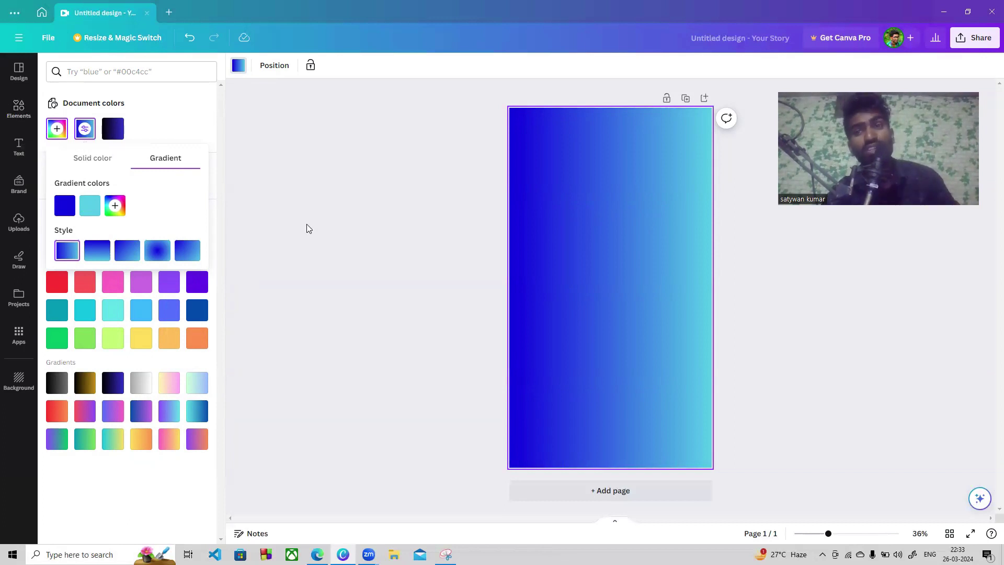
pyautogui.click(648, 182)
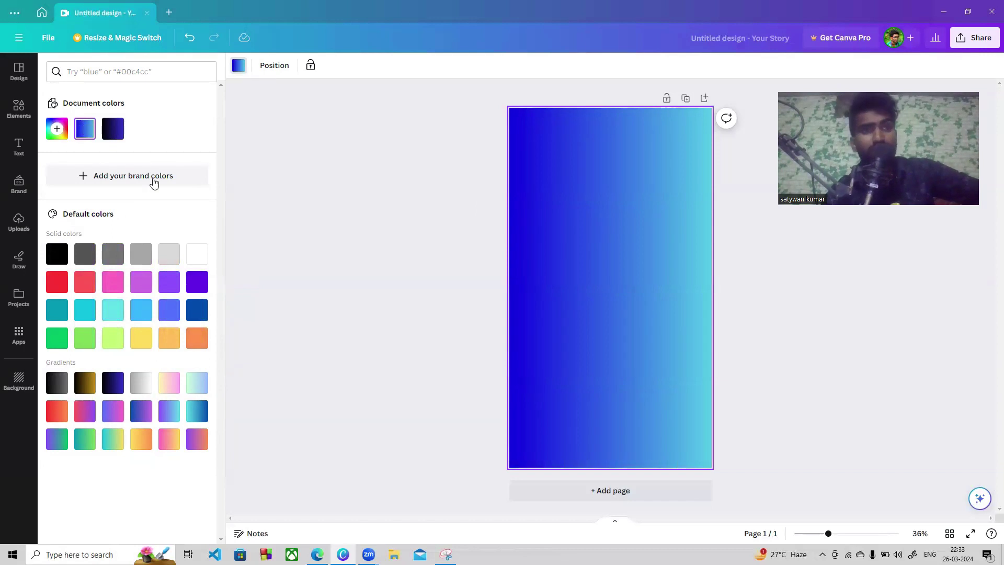
# Set the page background to solid light gray, and replace it with white using a custom color
pyautogui.click(161, 257)
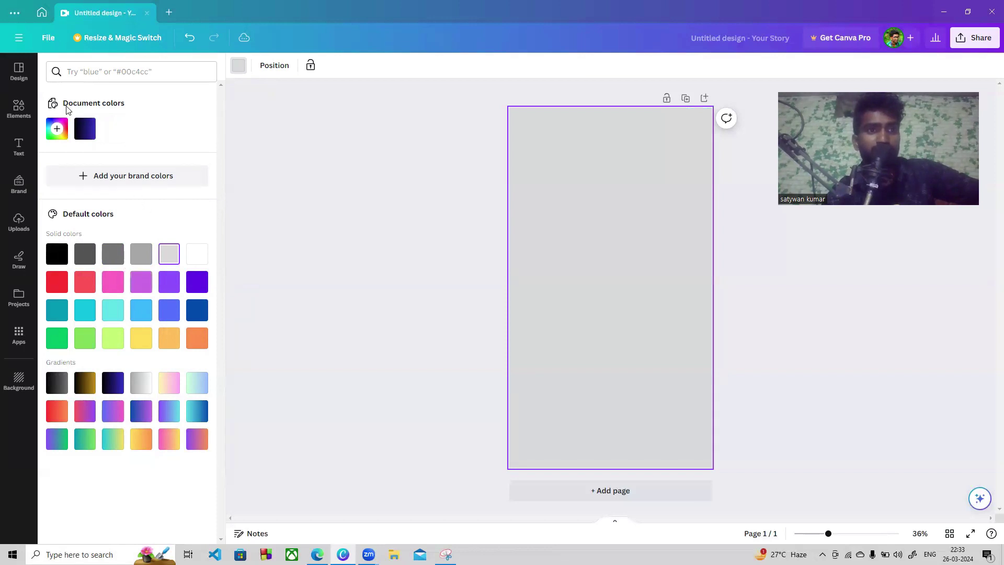
pyautogui.click(57, 133)
pyautogui.moveTo(141, 205); pyautogui.dragTo(103, 185)
pyautogui.moveTo(115, 245); pyautogui.dragTo(51, 244)
pyautogui.moveTo(113, 196); pyautogui.dragTo(54, 178)
pyautogui.click(301, 232)
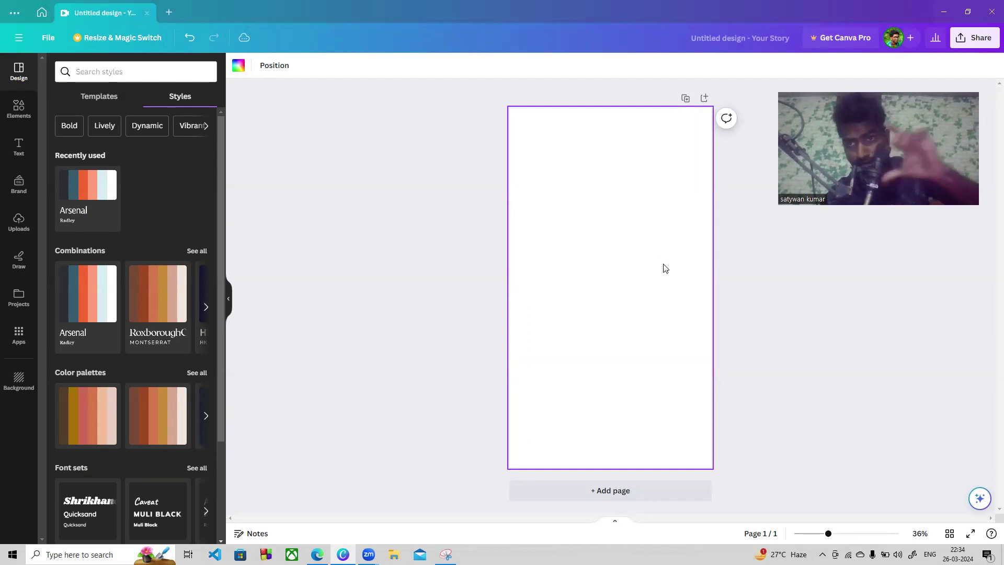
# Search the design styles for "food"
pyautogui.click(125, 73)
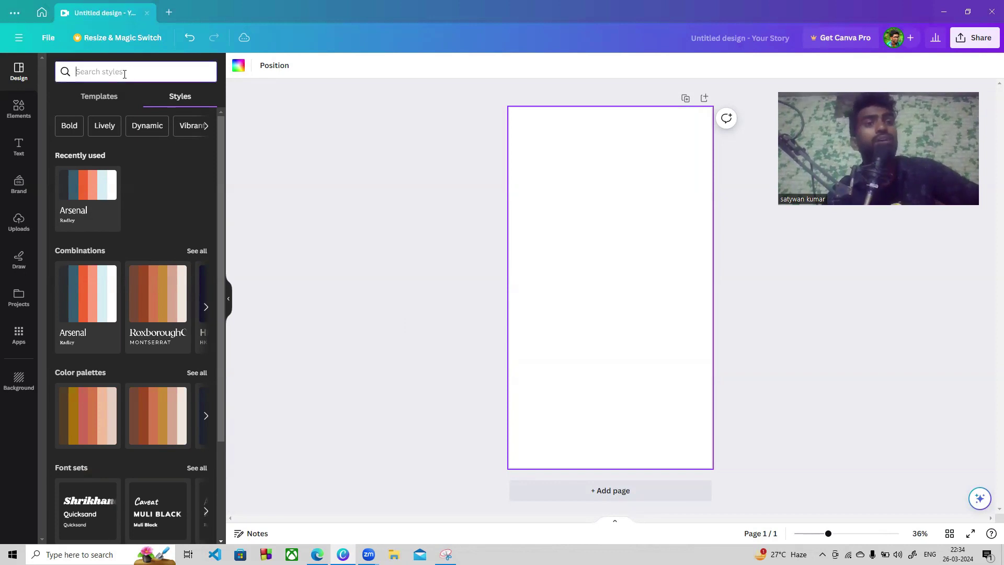
pyautogui.write('food')
pyautogui.press('Return')
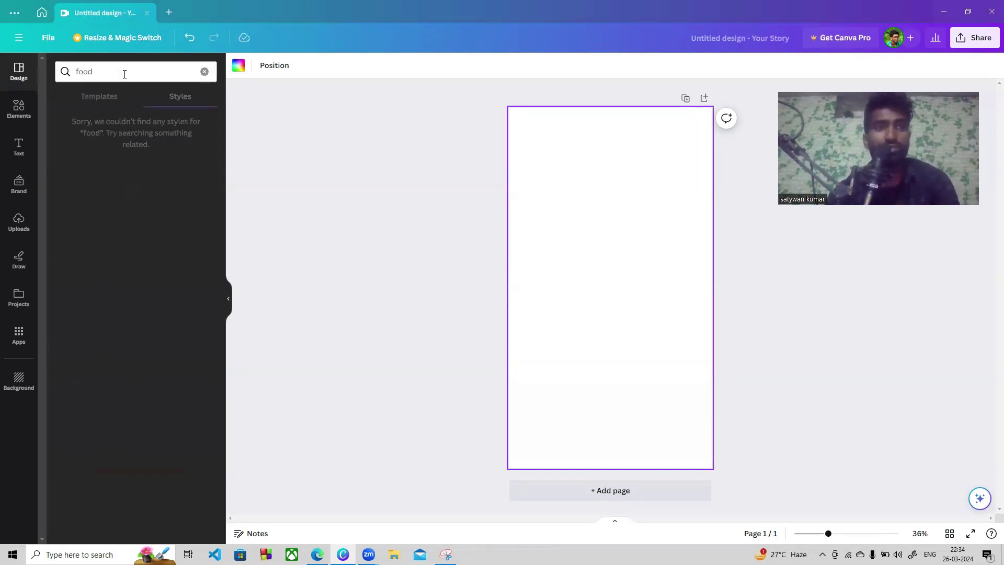
# Search the elements for "food" and show all of the matching graphics
pyautogui.click(21, 110)
pyautogui.click(101, 71)
pyautogui.write('food')
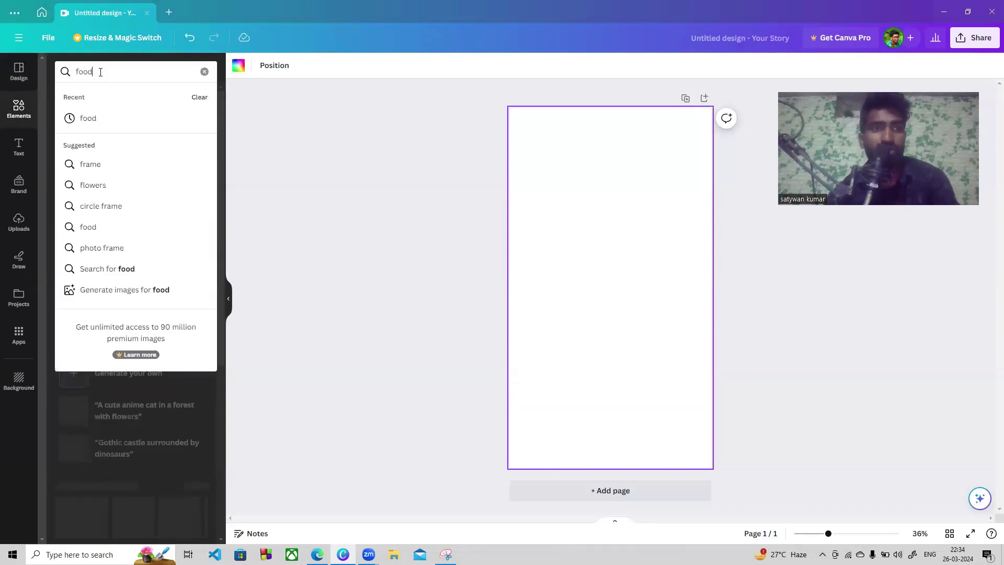
pyautogui.press('Return')
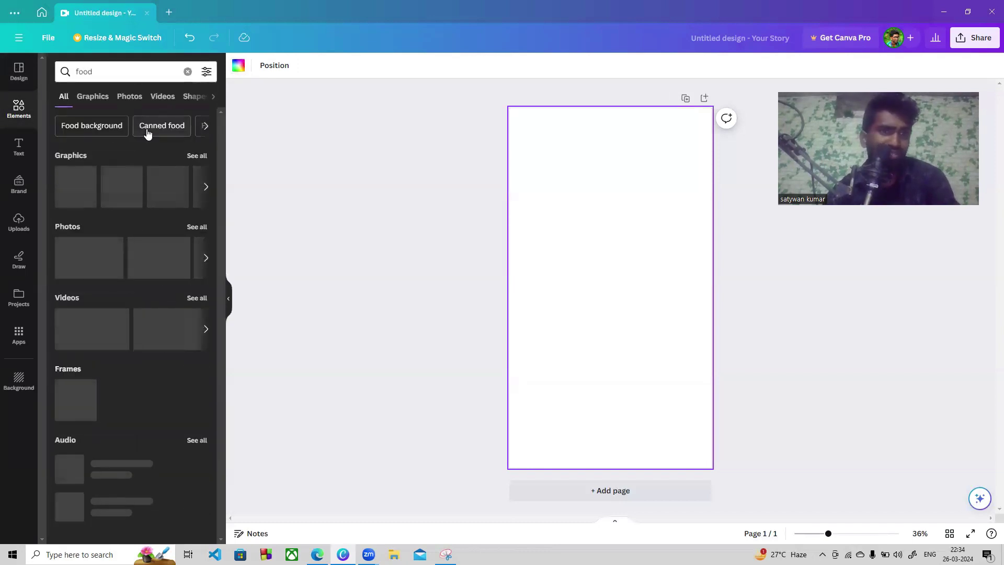
pyautogui.click(194, 157)
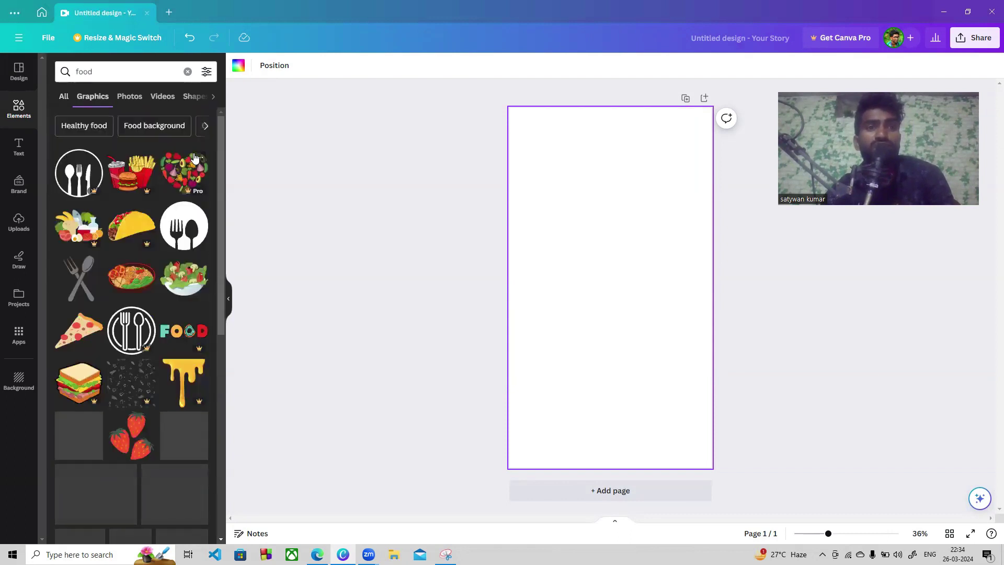
pyautogui.click(431, 439)
# Switch to Microsoft Edge and search the web in a new tab for images of "food on plate"
pyautogui.click(317, 554)
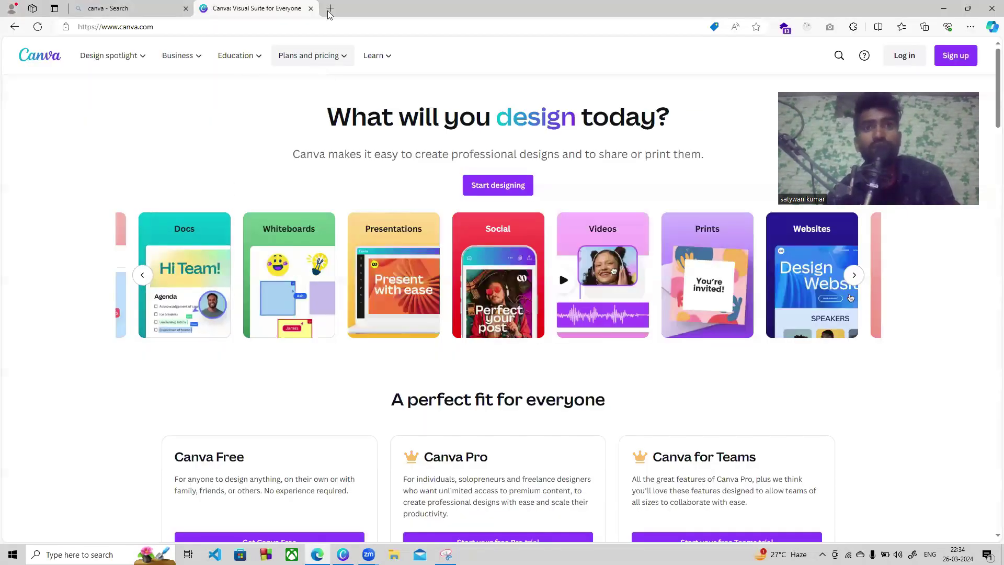
pyautogui.hotkey('ctrl', 't')
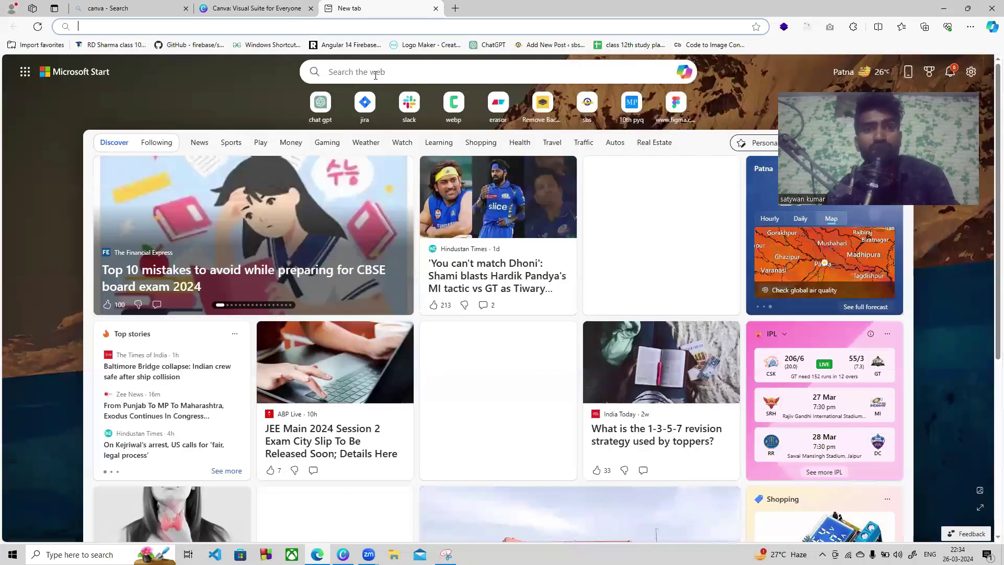
pyautogui.click(376, 75)
pyautogui.write('food')
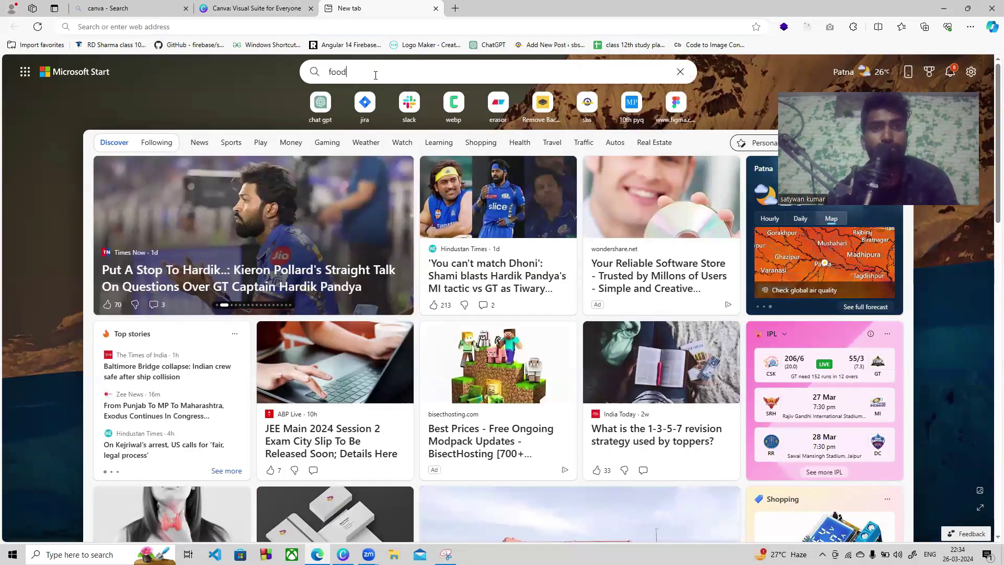
pyautogui.write(' on pla')
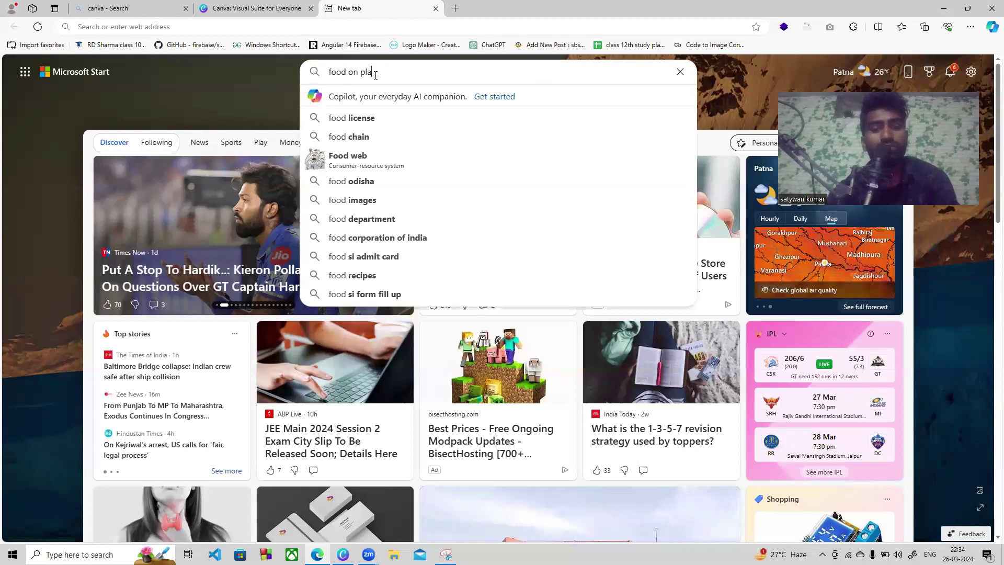
pyautogui.write('te')
pyautogui.press('Return')
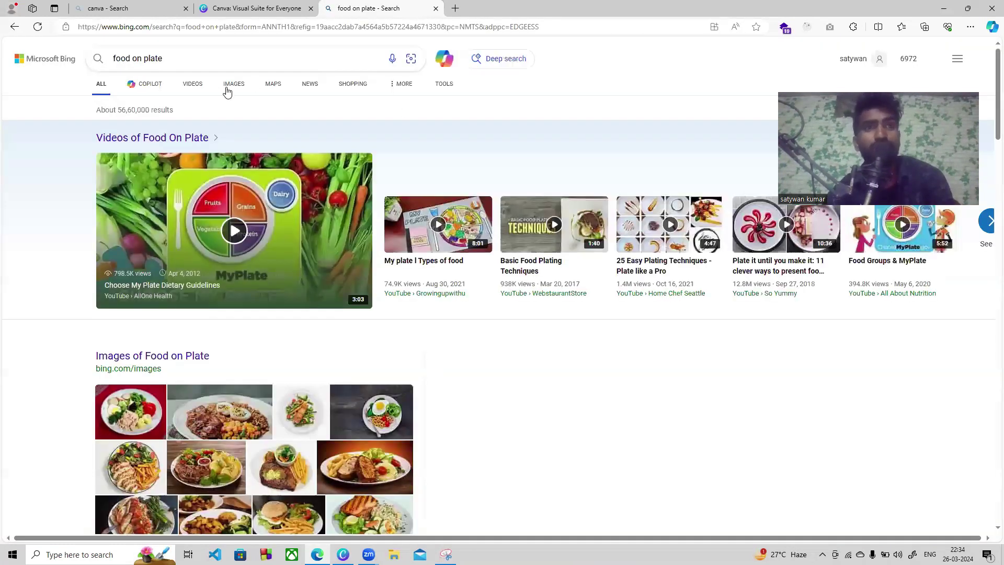
pyautogui.click(228, 90)
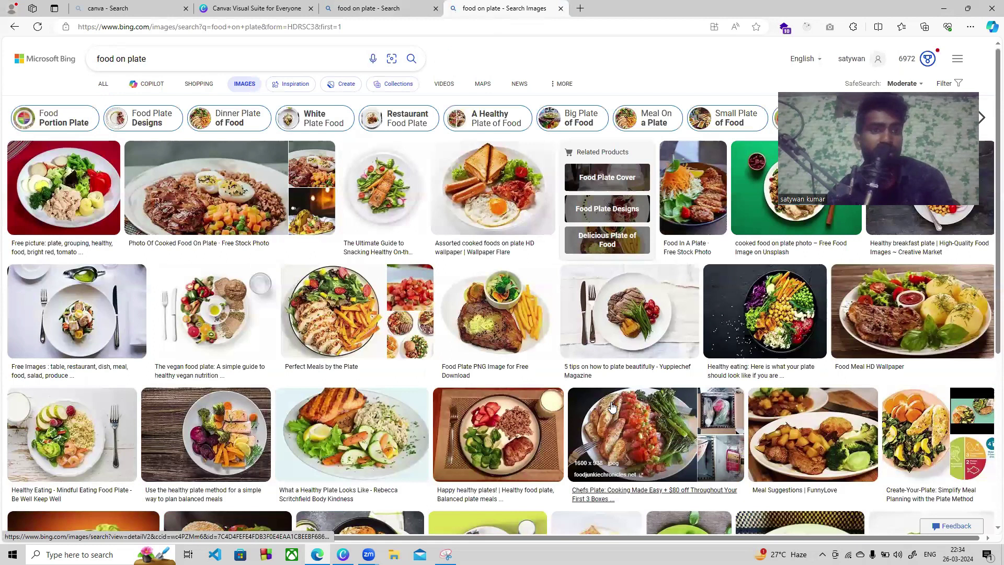
# Open the naturefresh.ca picture of salmon and vegetables on a white plate and copy the image
pyautogui.click(397, 177)
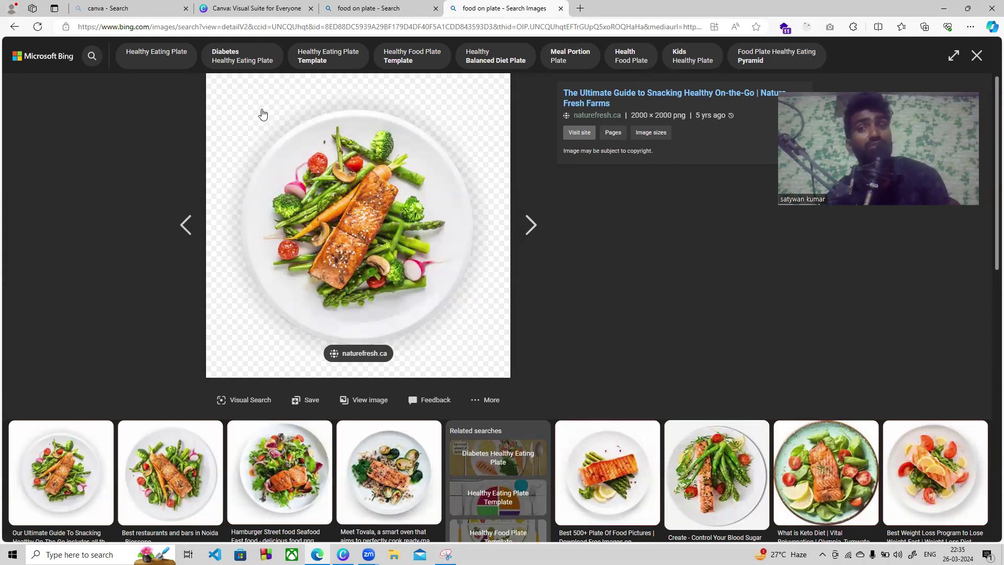
pyautogui.rightClick(356, 157)
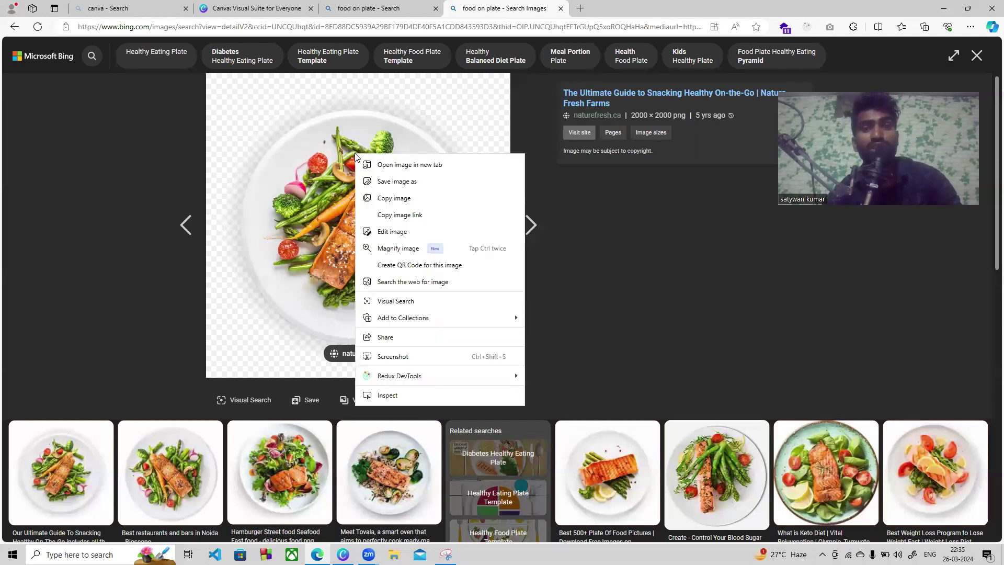
pyautogui.click(407, 201)
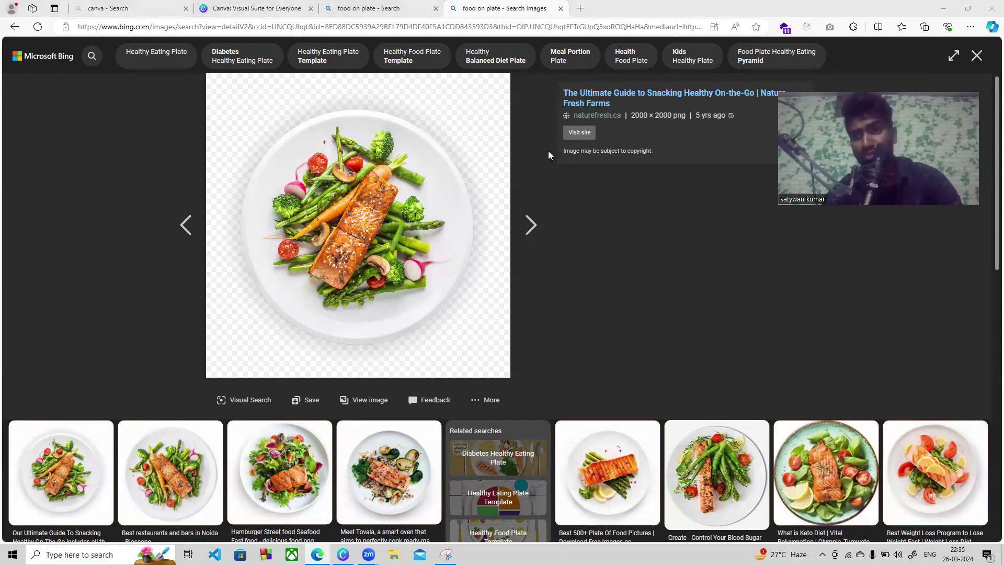
pyautogui.rightClick(355, 166)
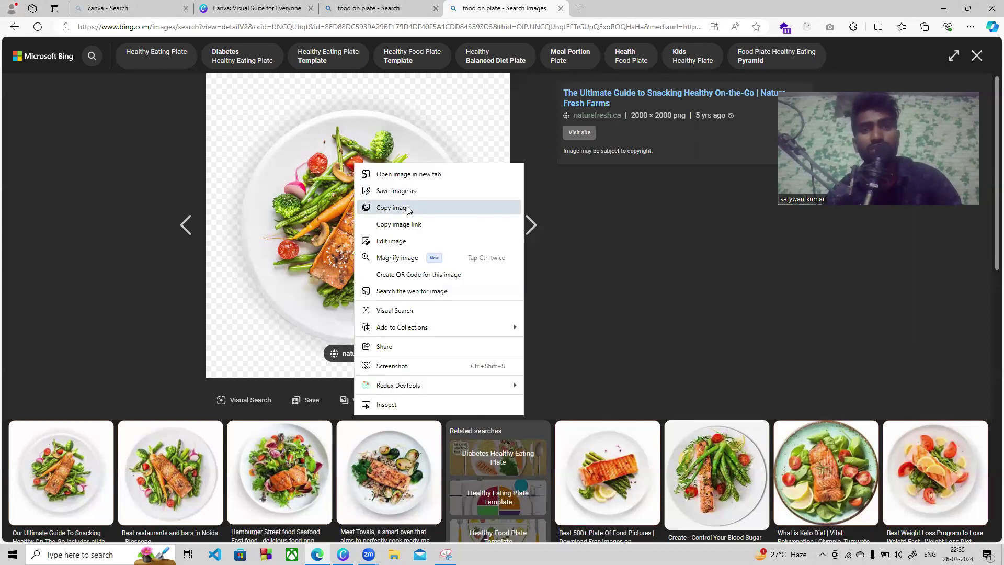
pyautogui.click(408, 210)
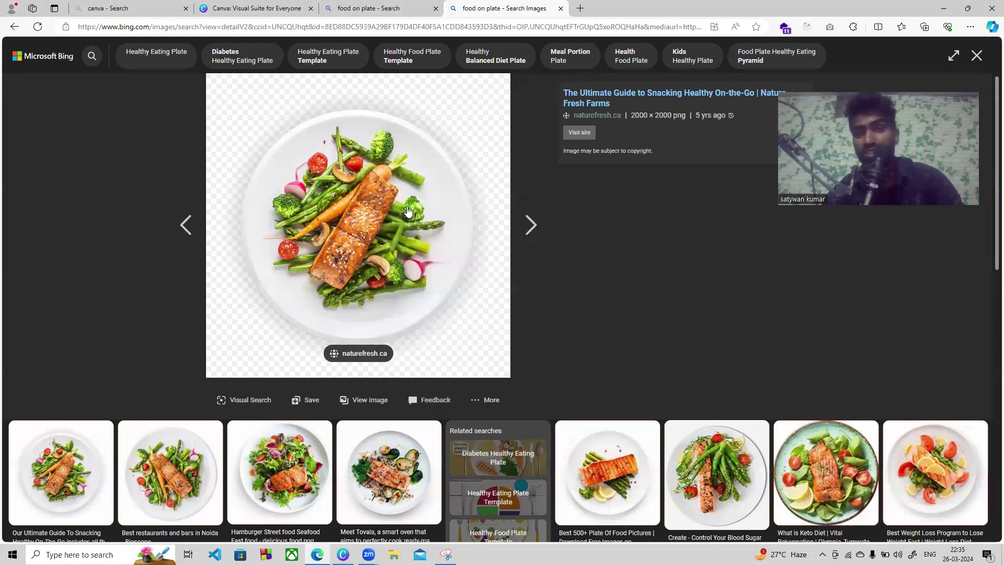
# Open the remove.bg website in a new browser tab
pyautogui.click(580, 9)
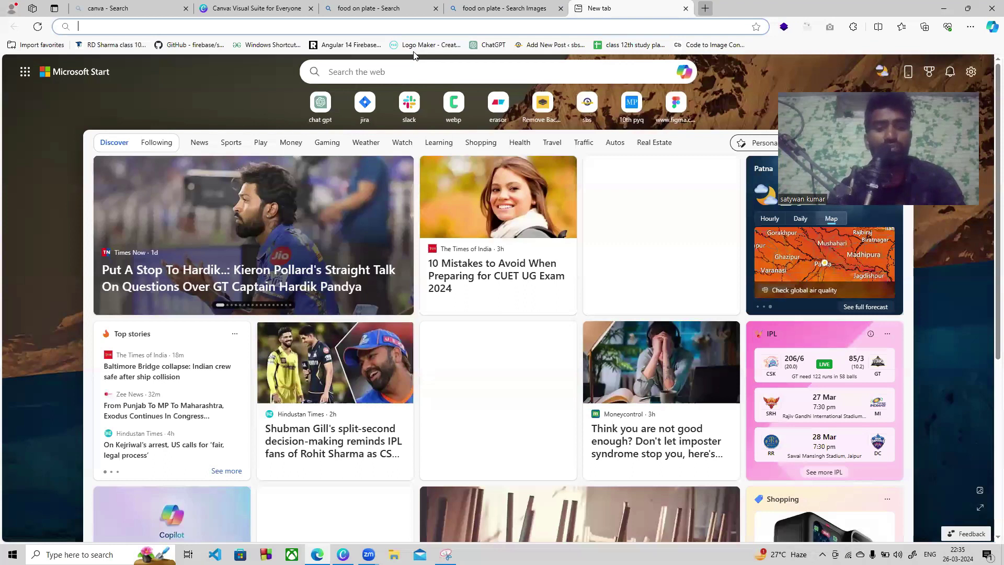
pyautogui.write('remove.bg')
pyautogui.press('Return')
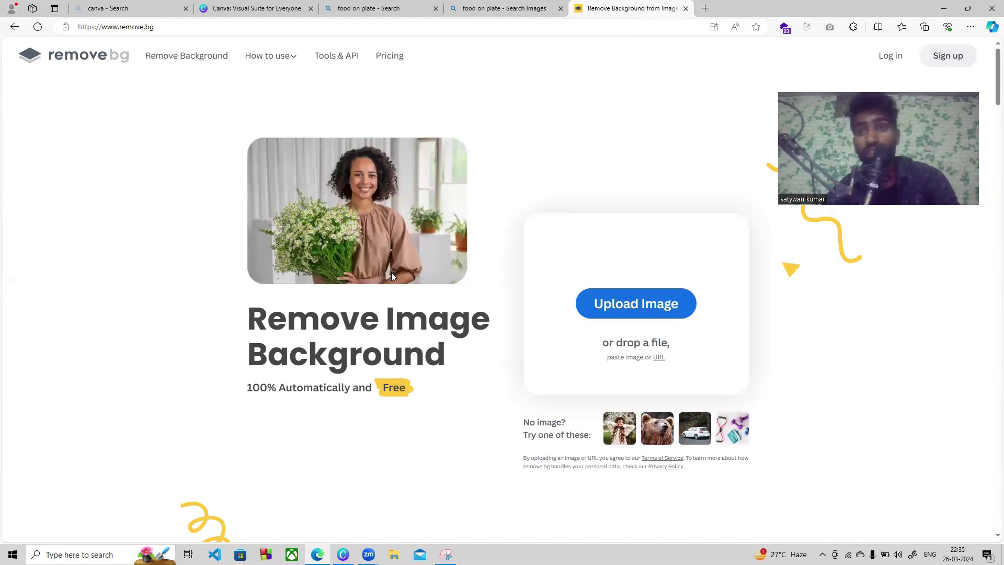
# Remove the background from the copied salmon plate image in remove.bg and copy the cutout
pyautogui.click(639, 320)
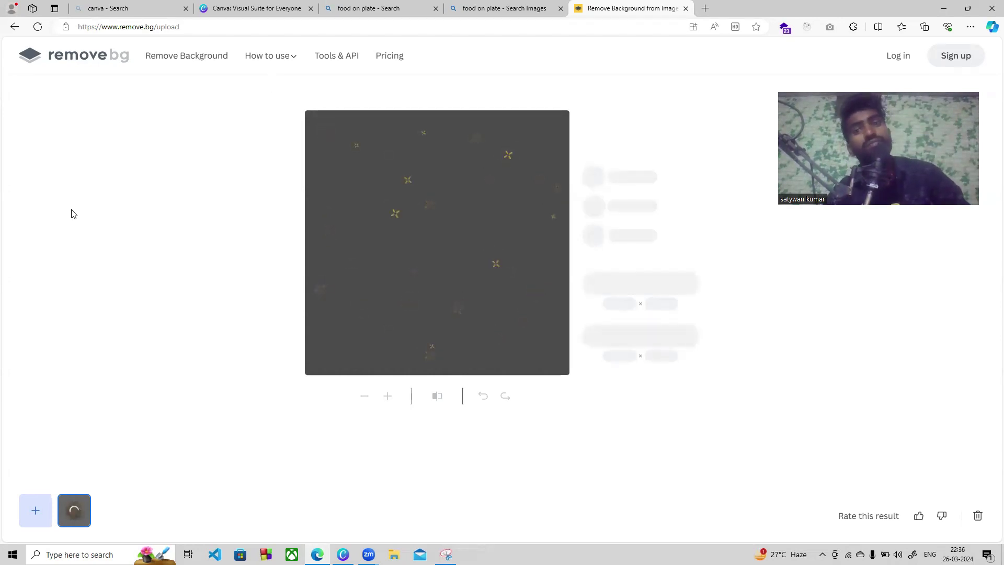
pyautogui.click(37, 26)
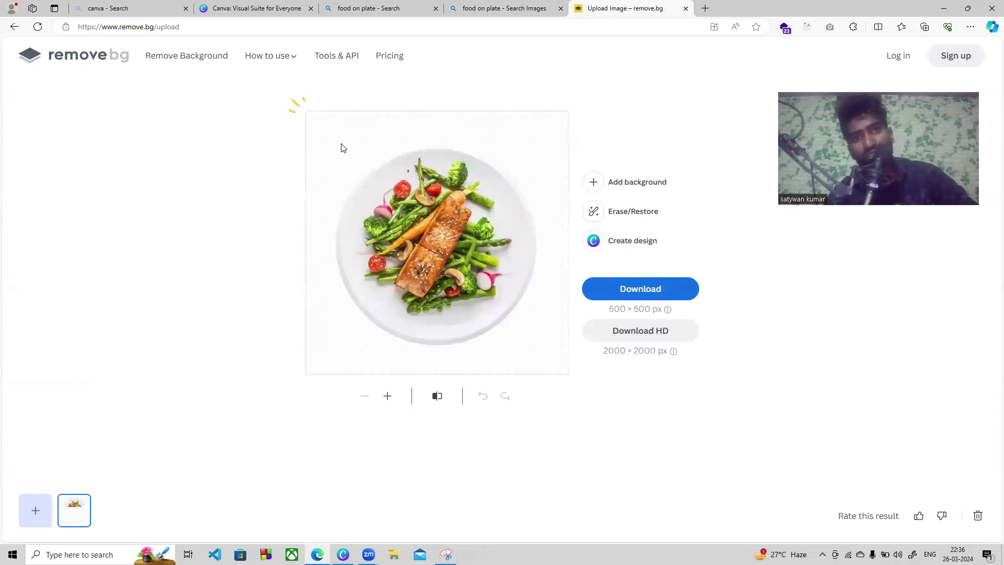
pyautogui.rightClick(458, 223)
pyautogui.click(510, 251)
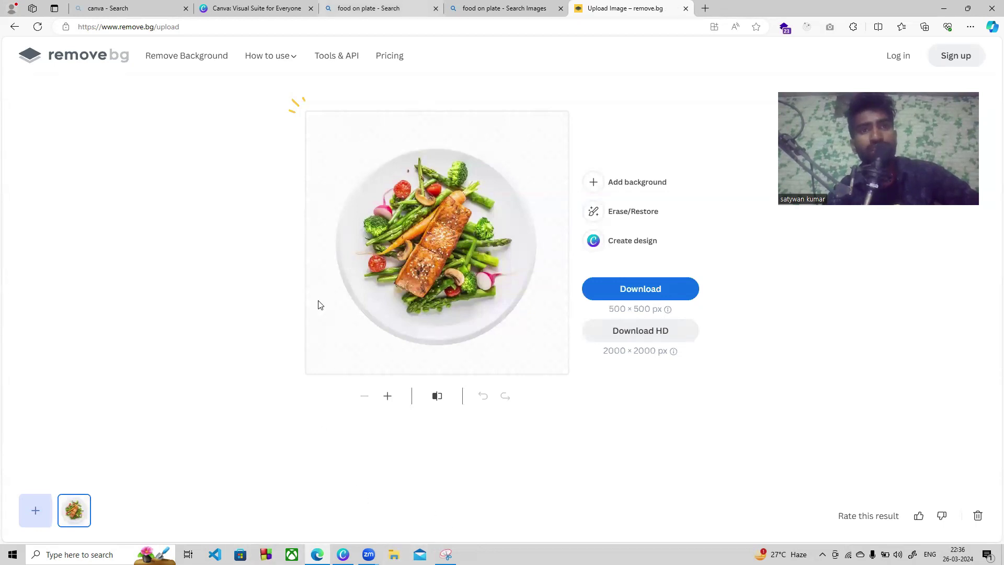
# Switch to Canva and paste the salmon plate cutout onto the blank story page
pyautogui.click(343, 554)
pyautogui.click(562, 267)
pyautogui.hotkey('ctrl', 'v')
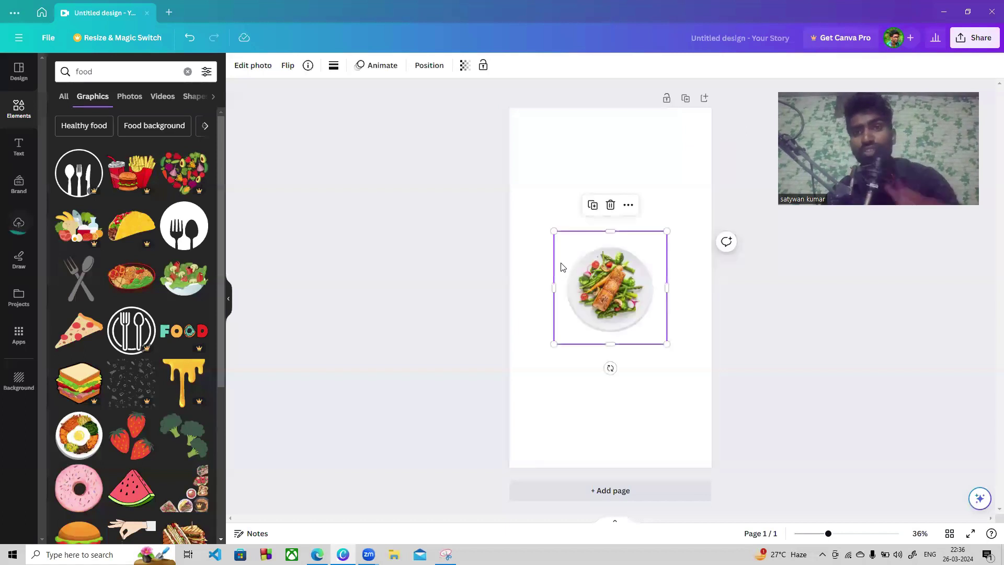
# Enlarge the salmon plate and center it horizontally in the lower half of the page
pyautogui.moveTo(667, 344); pyautogui.dragTo(731, 408)
pyautogui.moveTo(642, 301); pyautogui.dragTo(538, 414)
pyautogui.moveTo(569, 368); pyautogui.dragTo(633, 282)
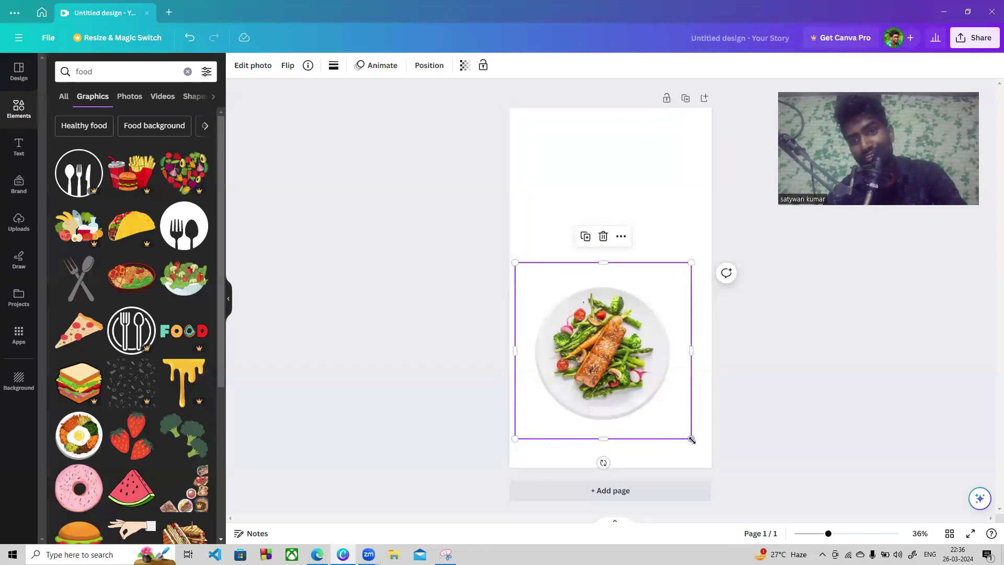
pyautogui.moveTo(683, 433); pyautogui.dragTo(679, 424)
pyautogui.moveTo(619, 343); pyautogui.dragTo(630, 343)
pyautogui.click(772, 368)
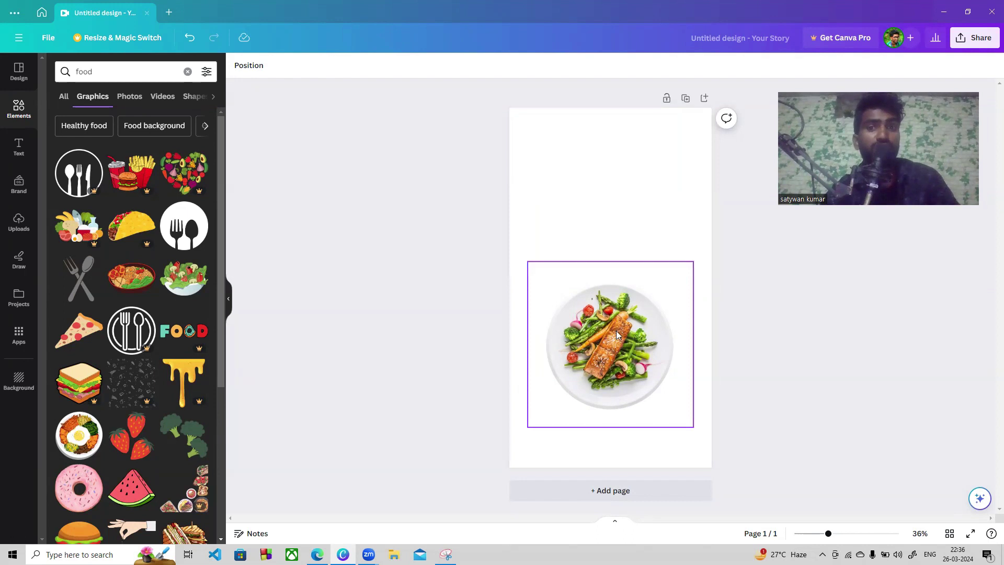
# Show the page's background color options and open the custom color picker for the white document color
pyautogui.click(598, 309)
pyautogui.click(576, 187)
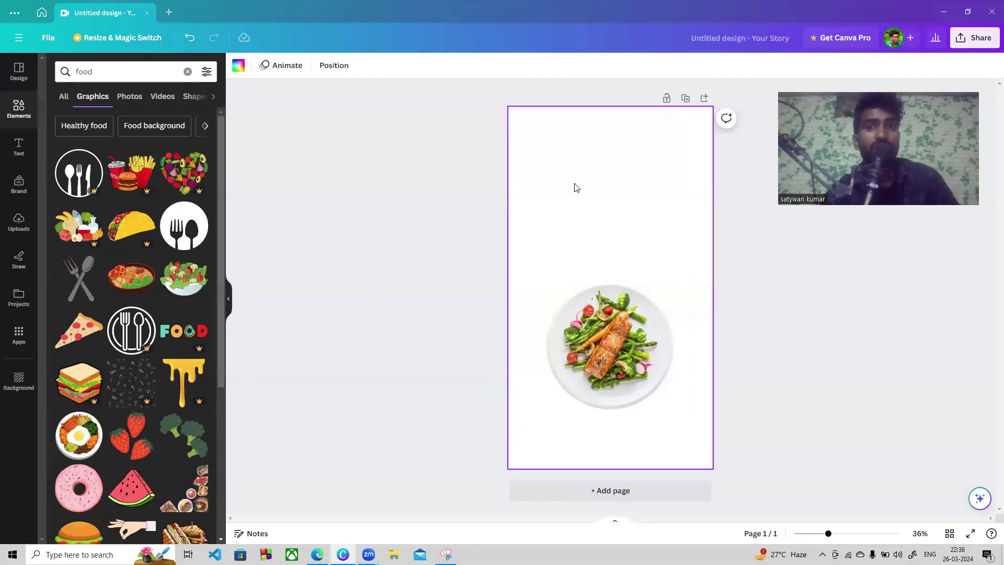
pyautogui.click(239, 65)
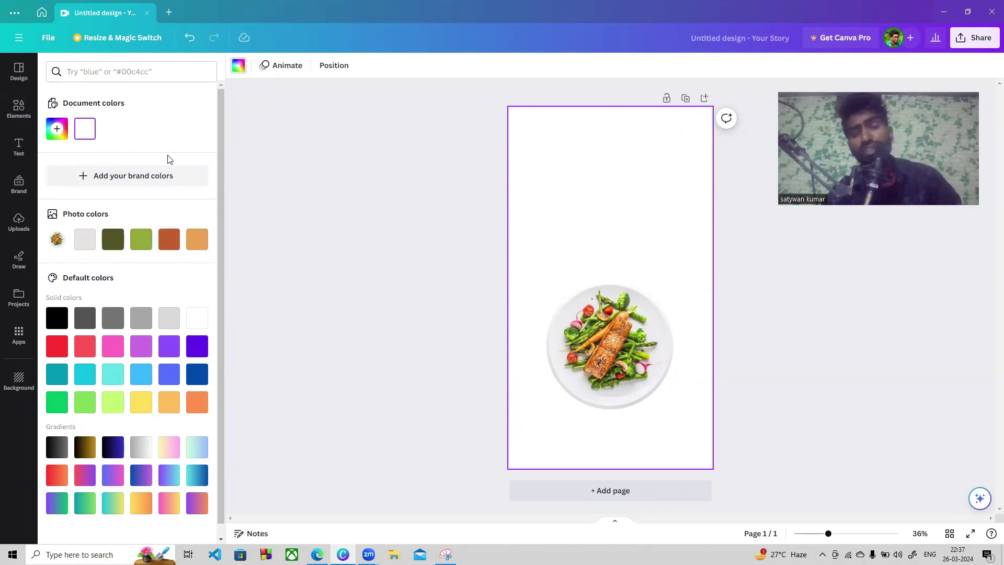
pyautogui.click(85, 129)
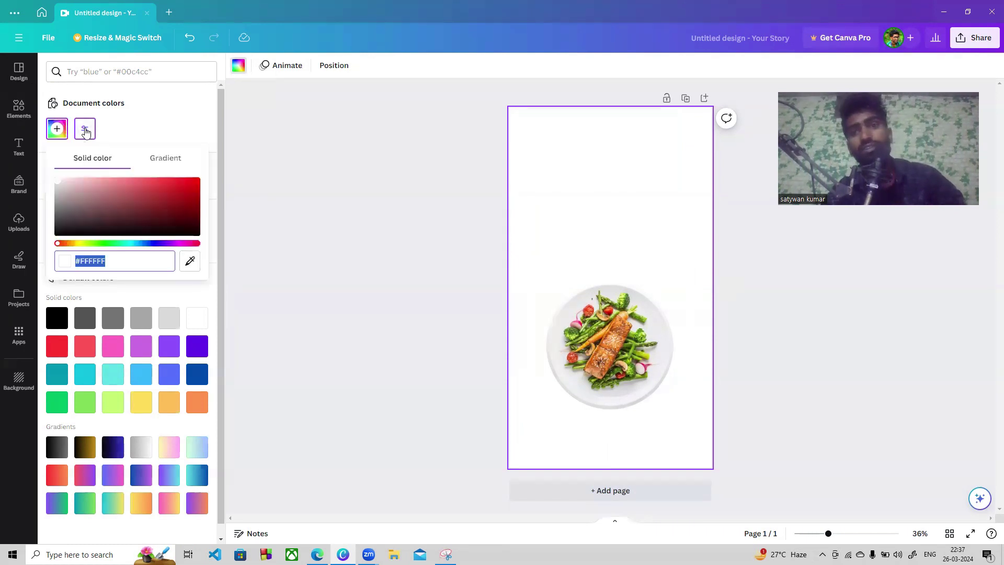
pyautogui.click(372, 245)
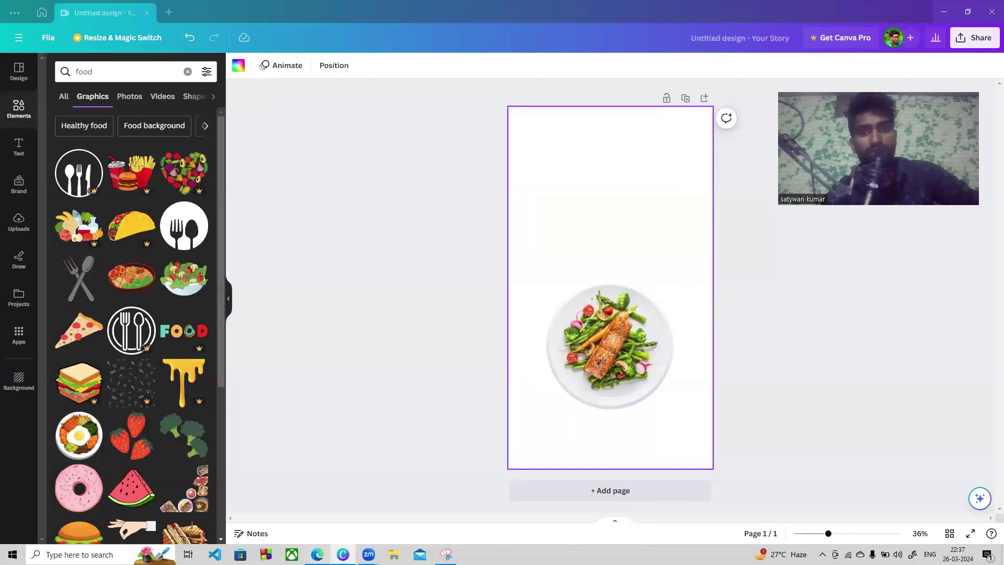
# Switch to Microsoft Edge, open the clipart-library.com picture of salmon salad on a white plate, and copy the image
pyautogui.click(317, 554)
pyautogui.click(497, 10)
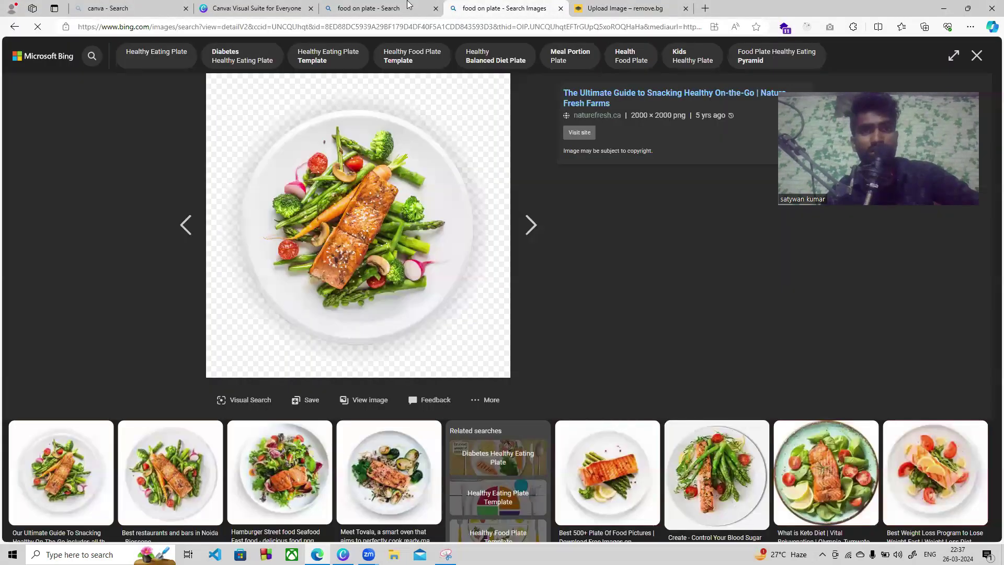
pyautogui.moveTo(989, 219); pyautogui.dragTo(990, 365)
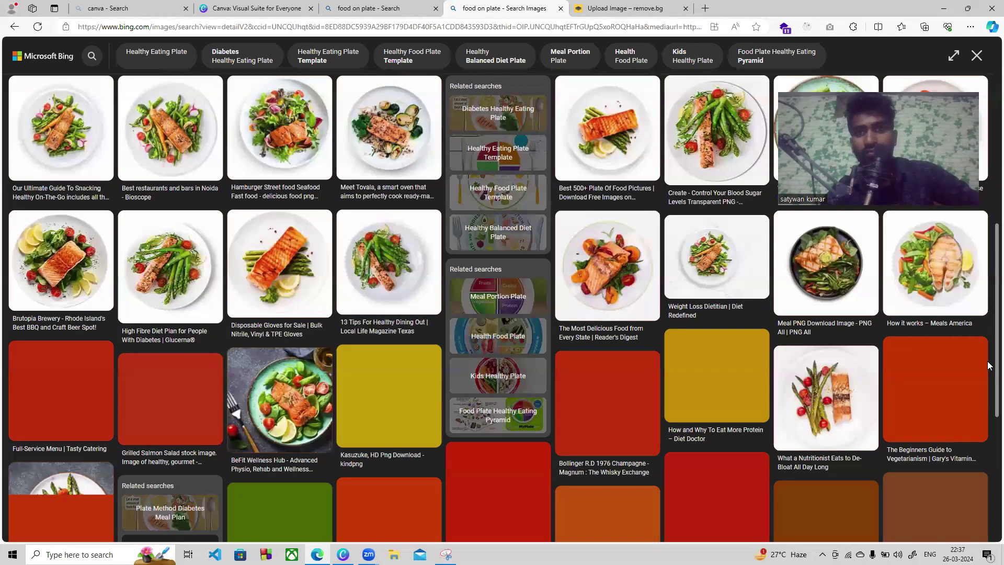
pyautogui.moveTo(989, 325); pyautogui.dragTo(988, 302)
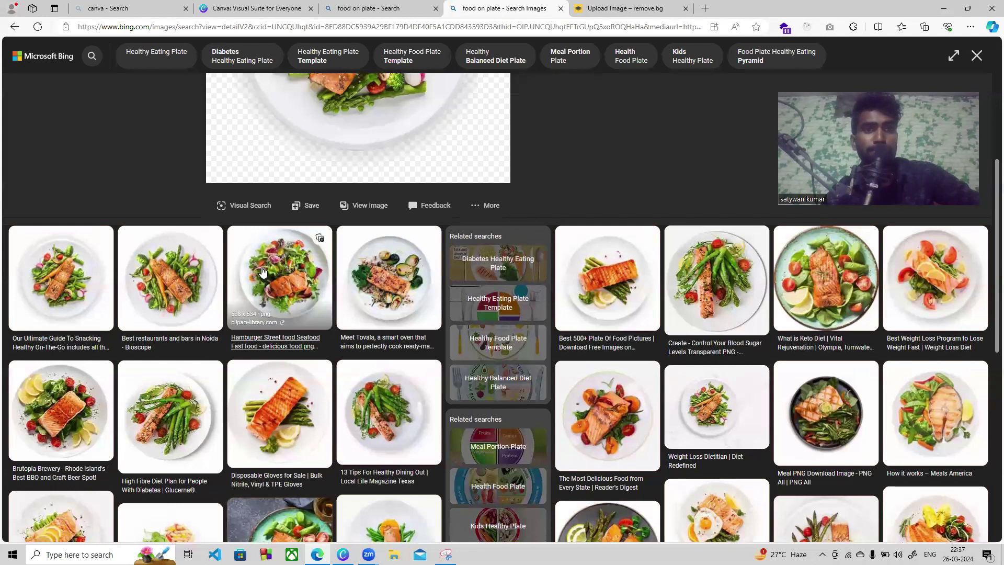
pyautogui.click(262, 271)
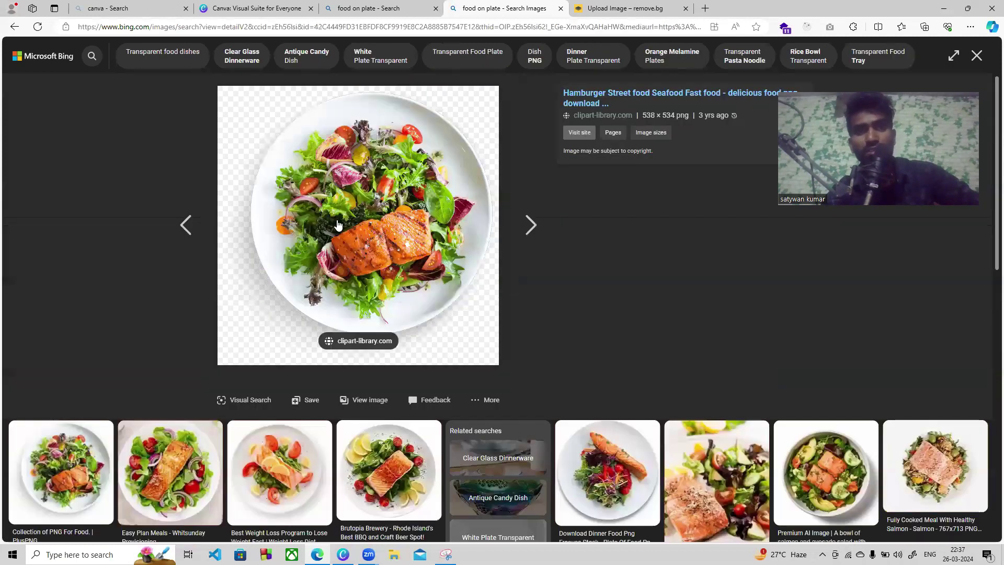
pyautogui.rightClick(414, 300)
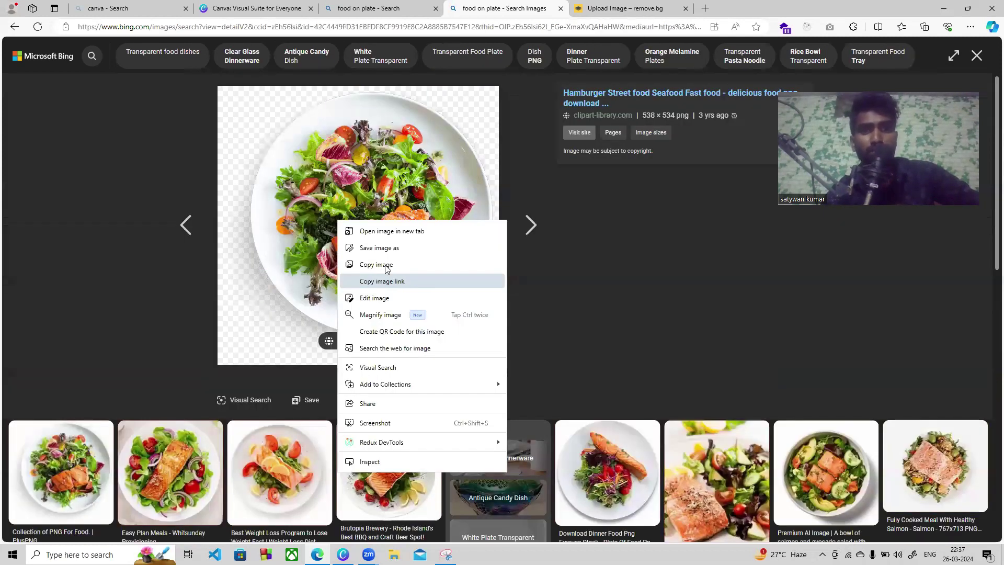
pyautogui.click(376, 264)
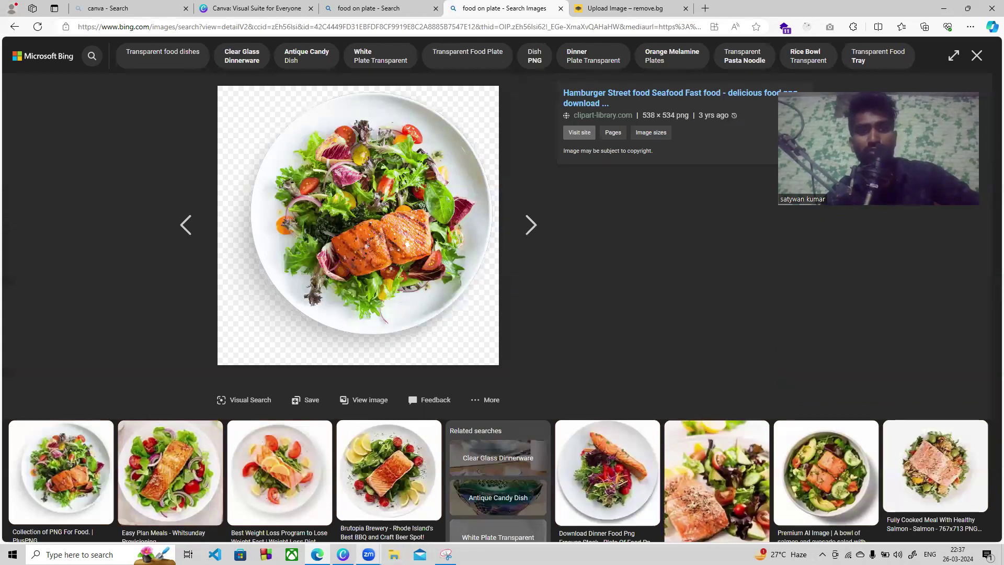
# Switch to Canva, paste the salmon salad plate, enlarge it below the page's middle, and tuck the first plate partly off the lower-left page corner
pyautogui.hotkey('alt', 'Tab')
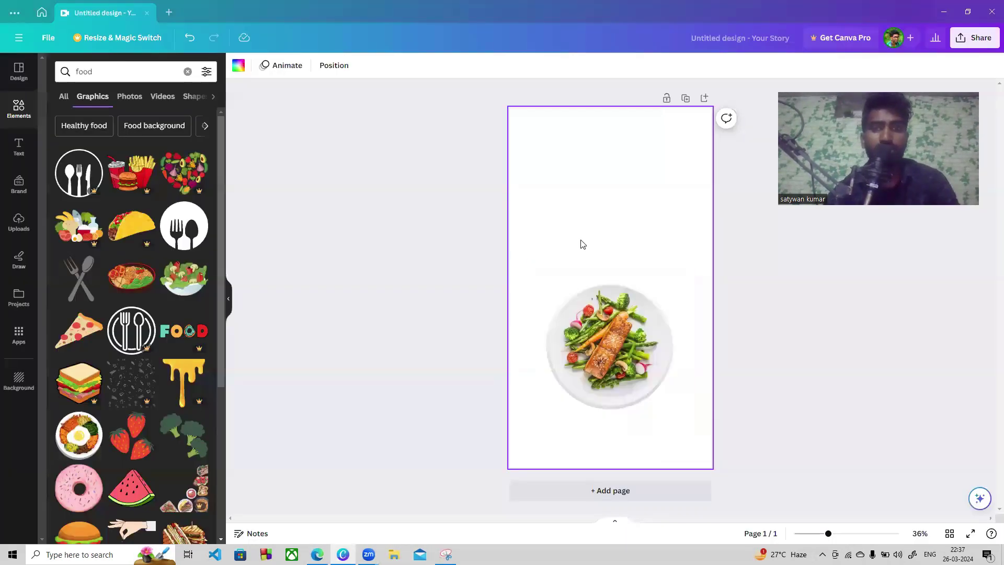
pyautogui.hotkey('ctrl', 'v')
pyautogui.moveTo(614, 283); pyautogui.dragTo(527, 449)
pyautogui.moveTo(639, 358); pyautogui.dragTo(633, 337)
pyautogui.click(577, 420)
pyautogui.moveTo(652, 376); pyautogui.dragTo(652, 387)
pyautogui.moveTo(573, 413); pyautogui.dragTo(650, 241)
pyautogui.moveTo(627, 365); pyautogui.dragTo(540, 480)
pyautogui.moveTo(617, 270); pyautogui.dragTo(611, 338)
pyautogui.click(750, 382)
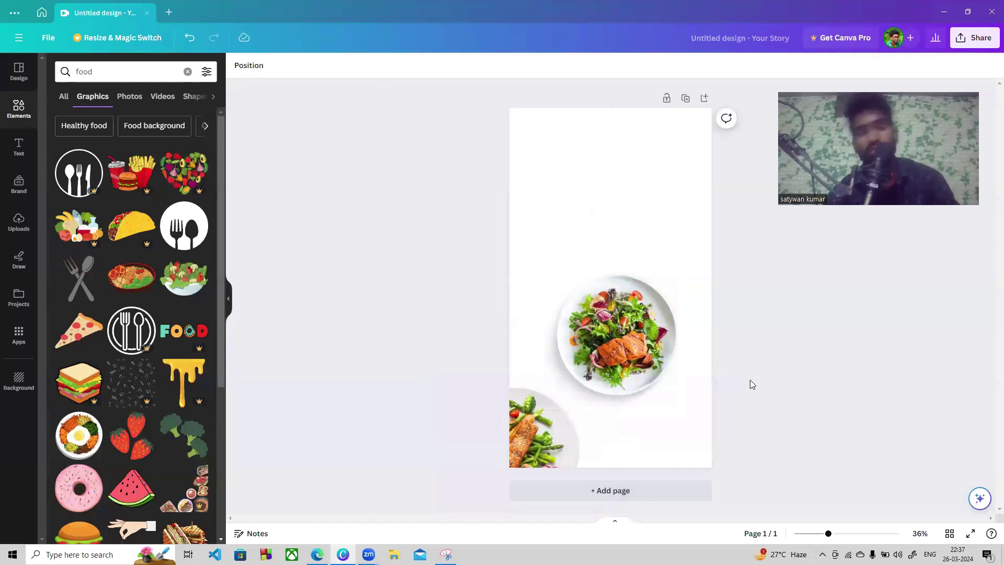
pyautogui.click(659, 340)
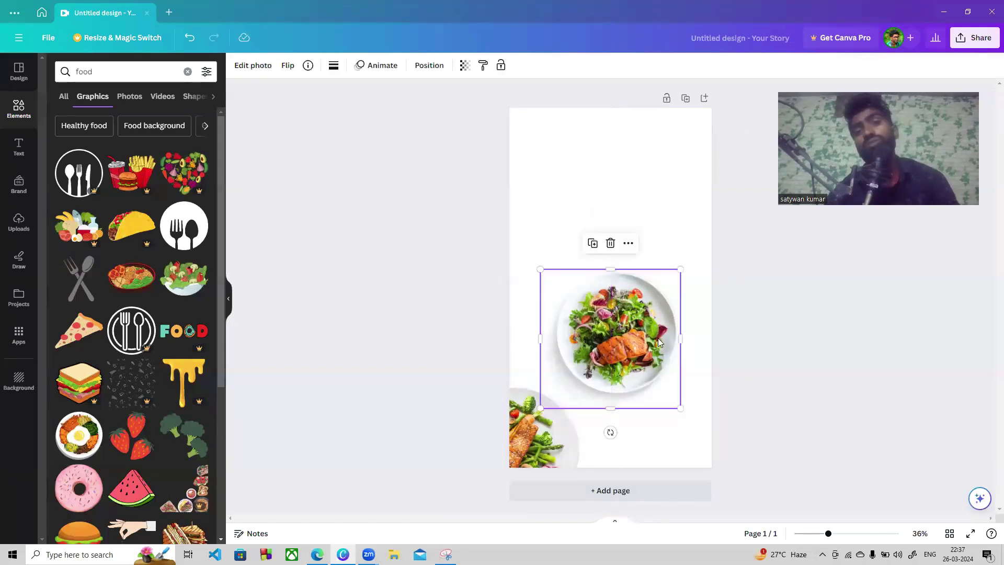
pyautogui.click(810, 344)
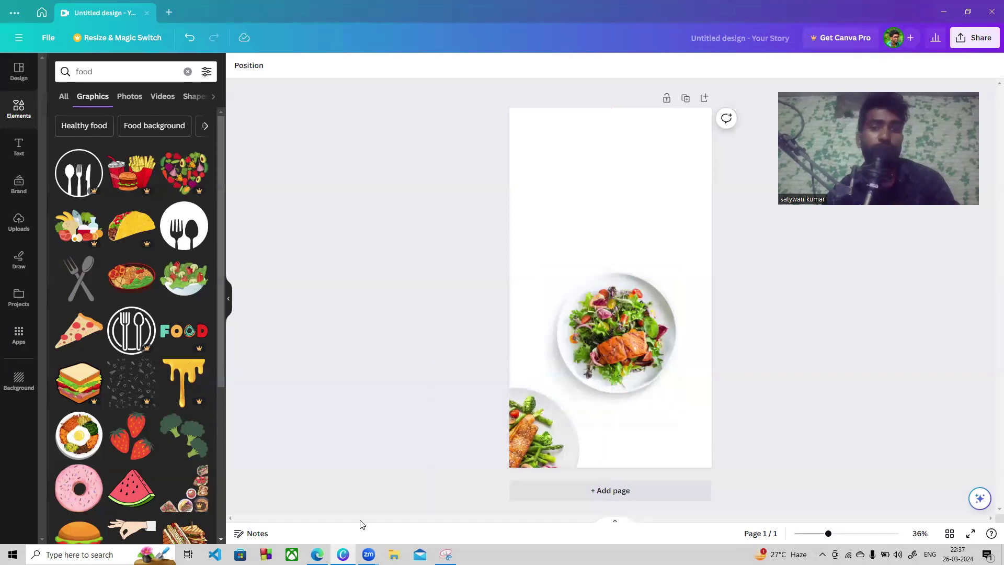
# Switch to Microsoft Edge and search the web for images of "cup on table"
pyautogui.click(317, 554)
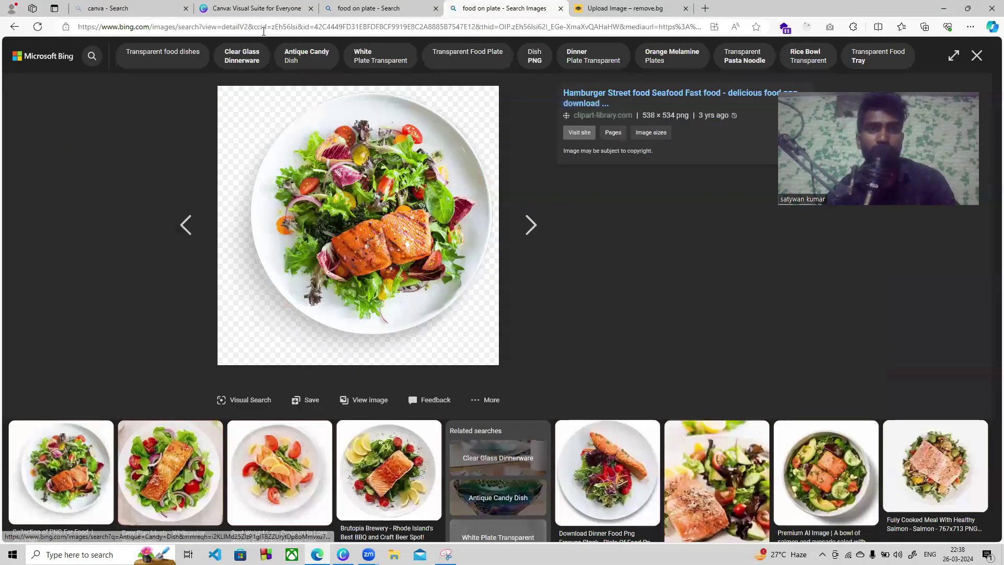
pyautogui.click(264, 32)
pyautogui.write('coffy')
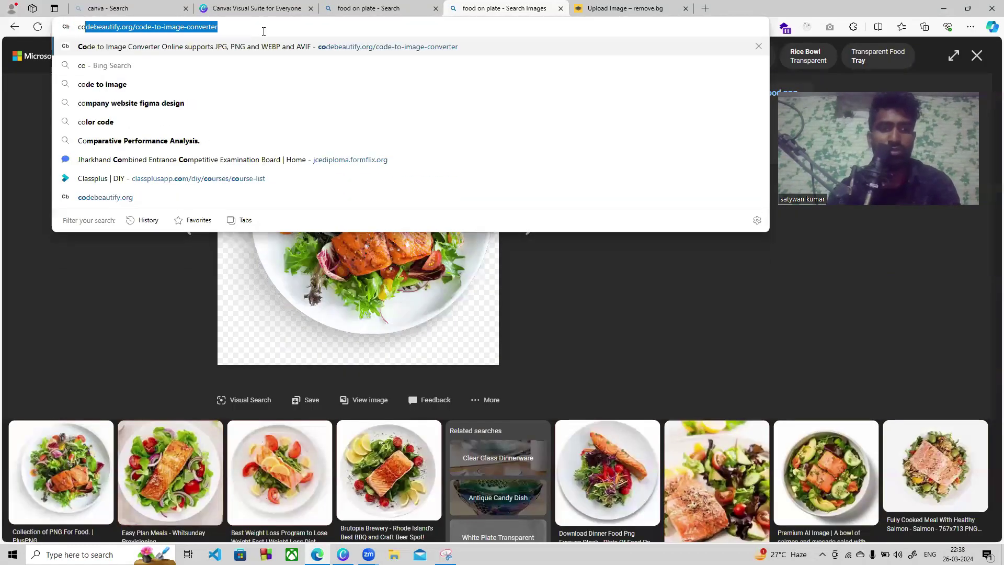
pyautogui.press('BackSpace')
pyautogui.press('BackSpace')
pyautogui.press('BackSpace')
pyautogui.press('Escape')
pyautogui.click(264, 31)
pyautogui.write('cup on table')
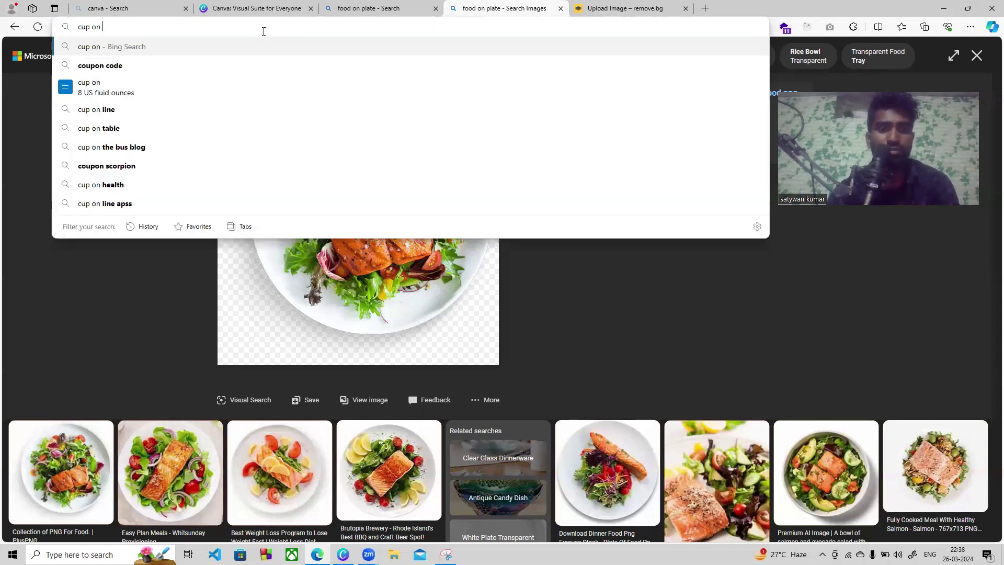
pyautogui.press('Return')
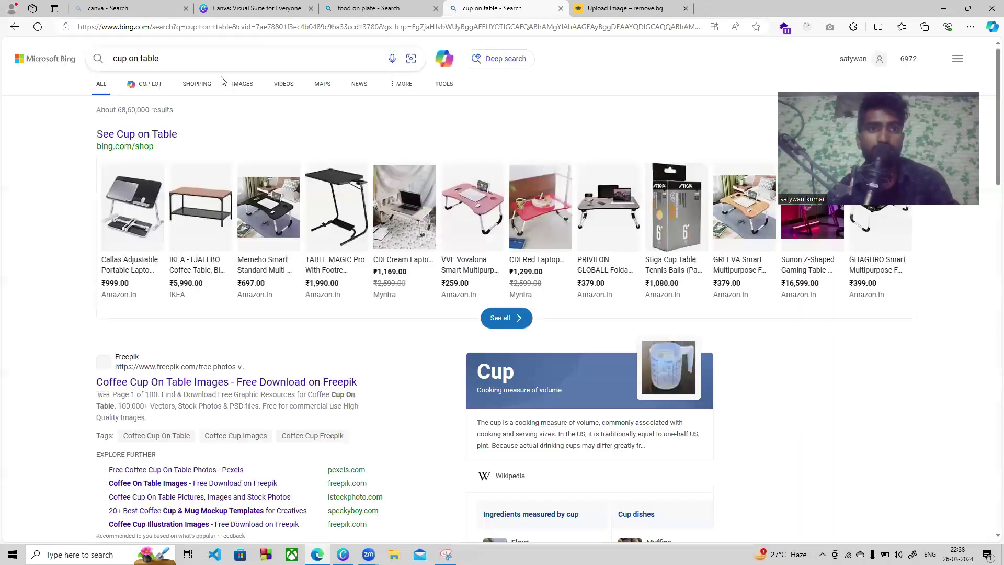
pyautogui.click(248, 88)
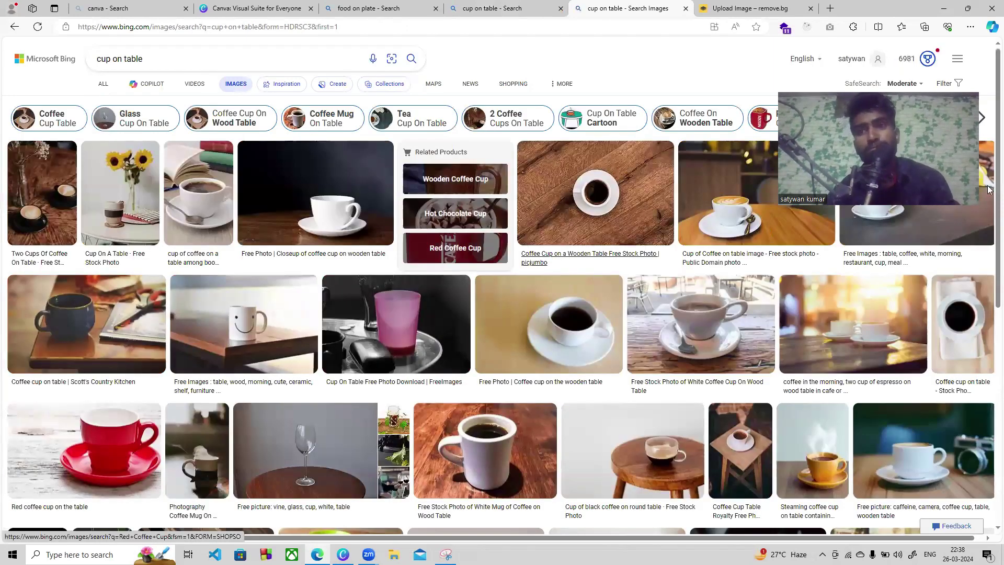
# Open the freepik.com picture of black coffee in a white cup on a wooden table and copy the image
pyautogui.scroll(-3, 988, 208)
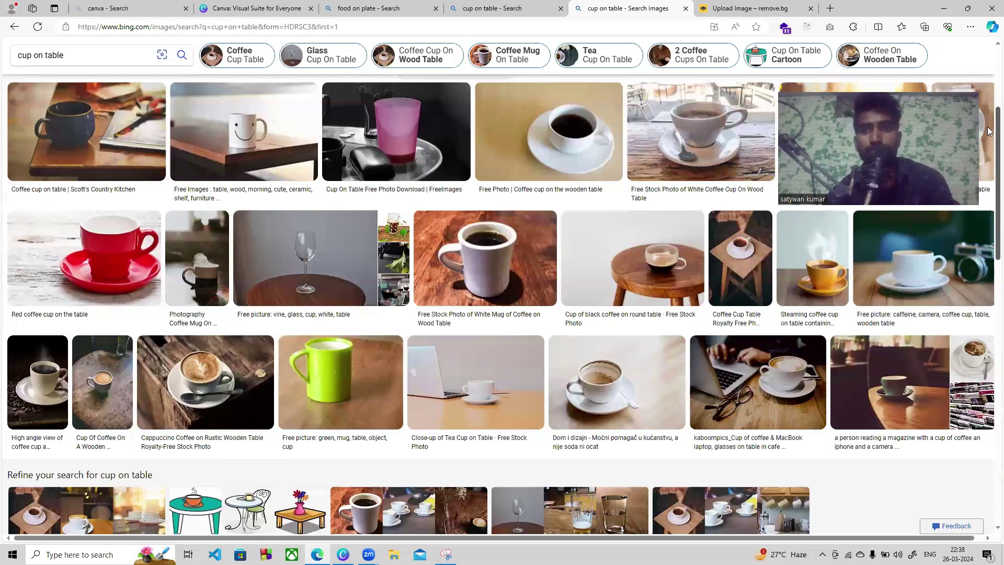
pyautogui.scroll(3, 988, 131)
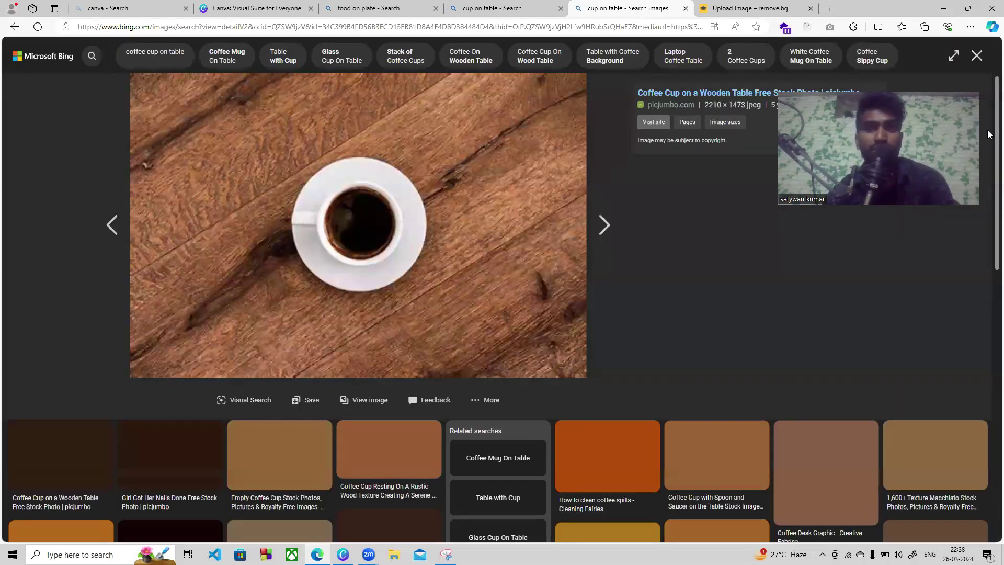
pyautogui.scroll(-1, 988, 142)
pyautogui.scroll(-3, 989, 222)
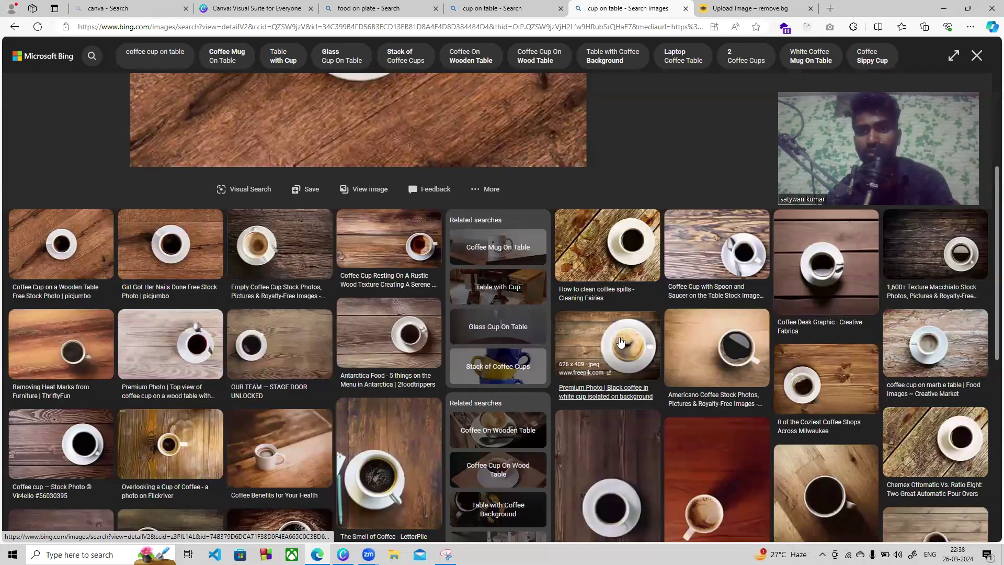
pyautogui.click(620, 342)
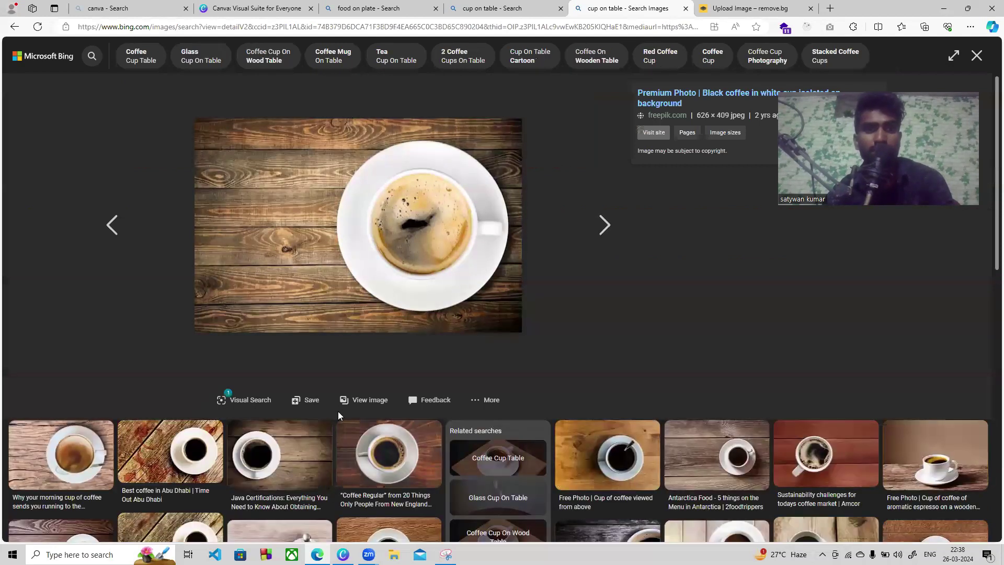
pyautogui.rightClick(345, 183)
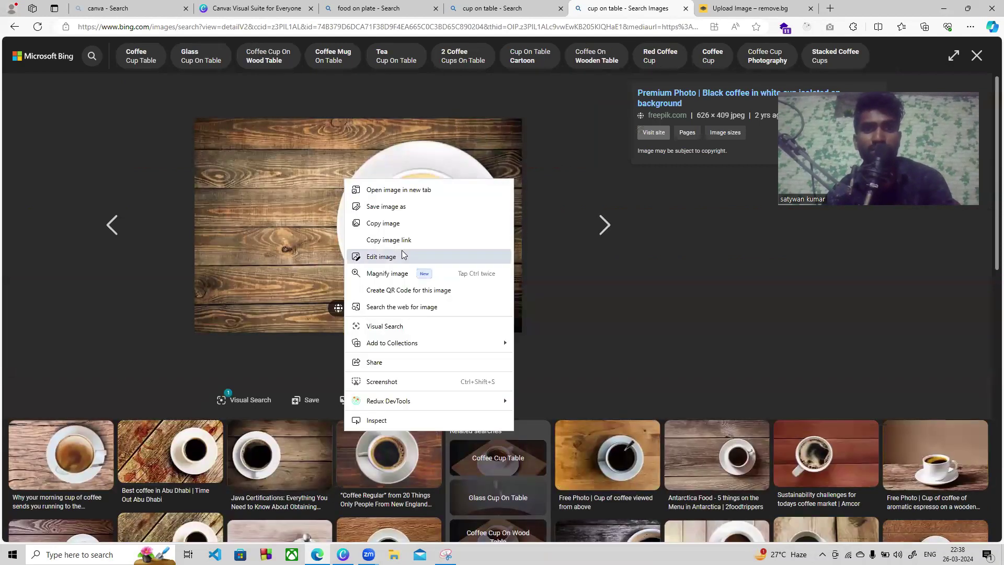
pyautogui.click(386, 228)
# Switch to the remove.bg page, remove the background from the pasted coffee cup picture, and copy the cut-out image
pyautogui.click(743, 7)
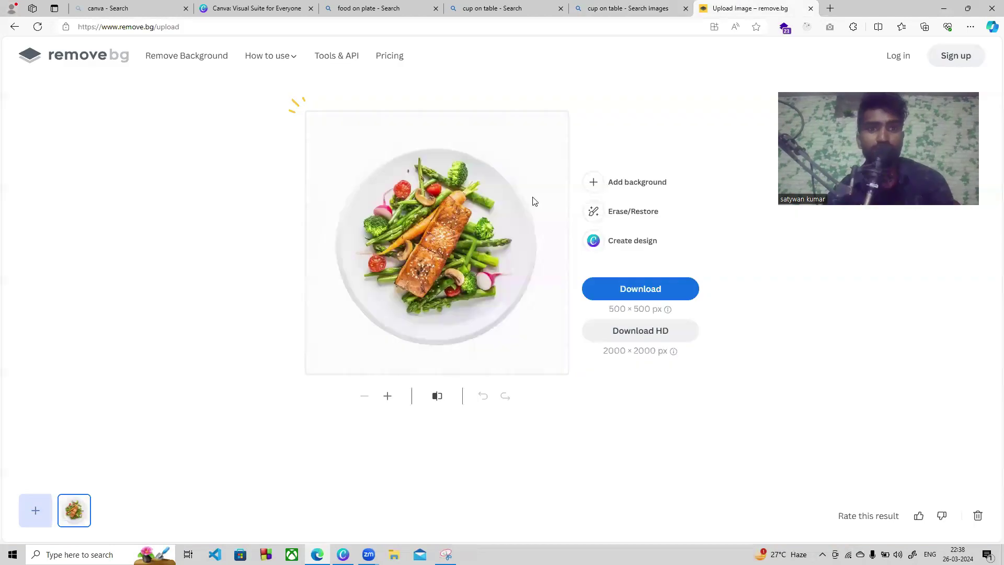
pyautogui.hotkey('ctrl', 'v')
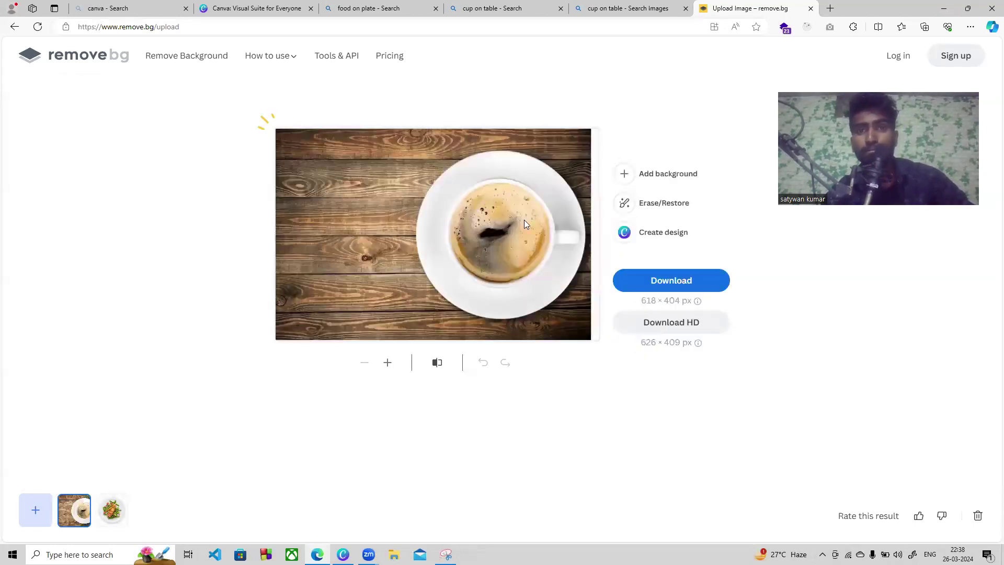
pyautogui.rightClick(494, 218)
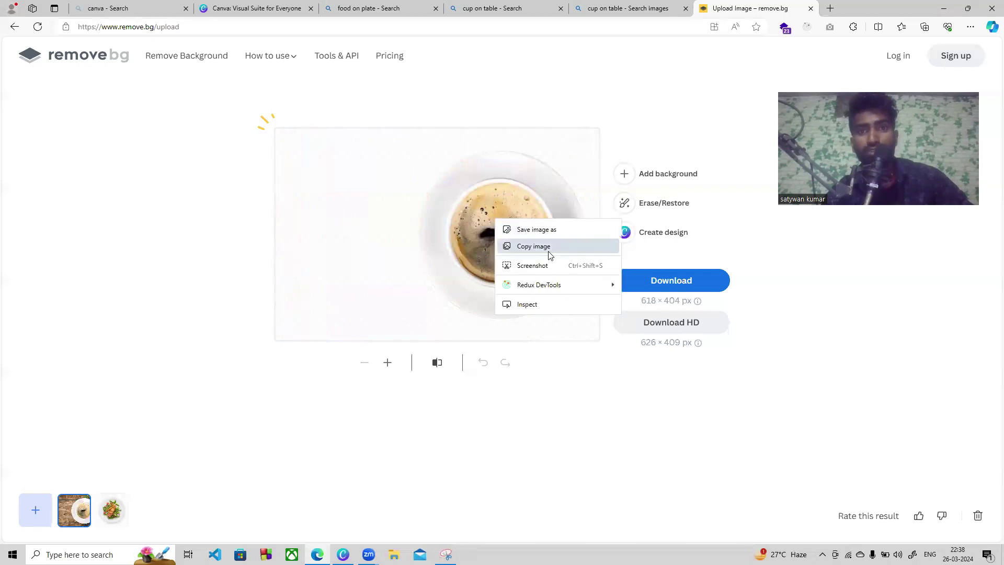
pyautogui.click(545, 253)
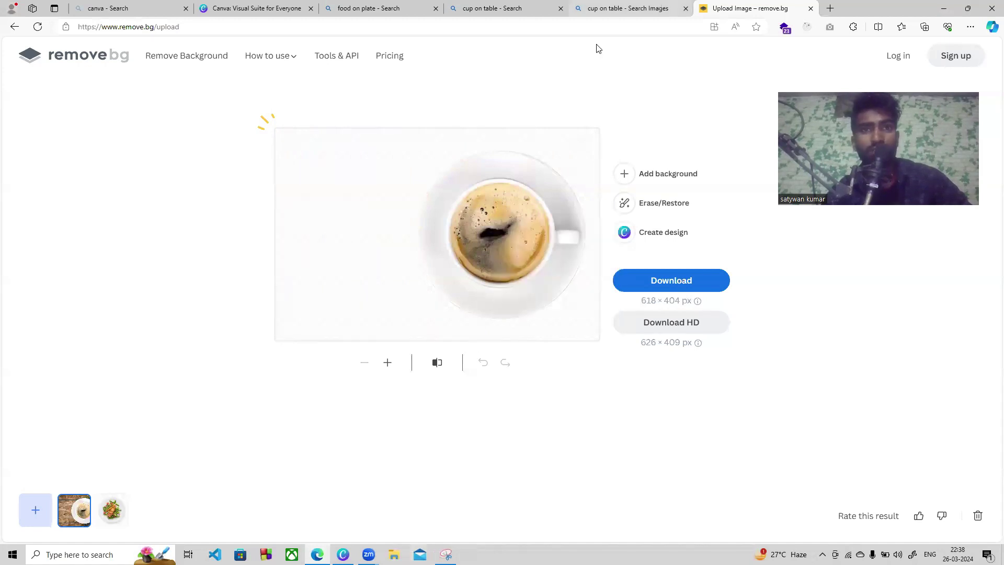
# Switch to Canva, paste the coffee cup near the page's upper-right corner, and crop its empty left side to about 427 wide
pyautogui.click(343, 554)
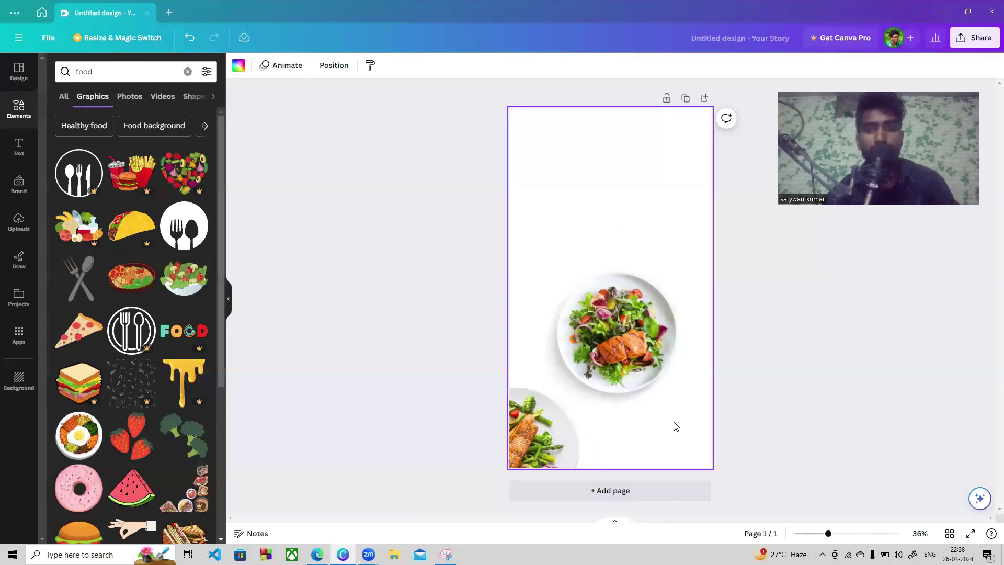
pyautogui.hotkey('ctrl', 'v')
pyautogui.moveTo(630, 278); pyautogui.dragTo(644, 172)
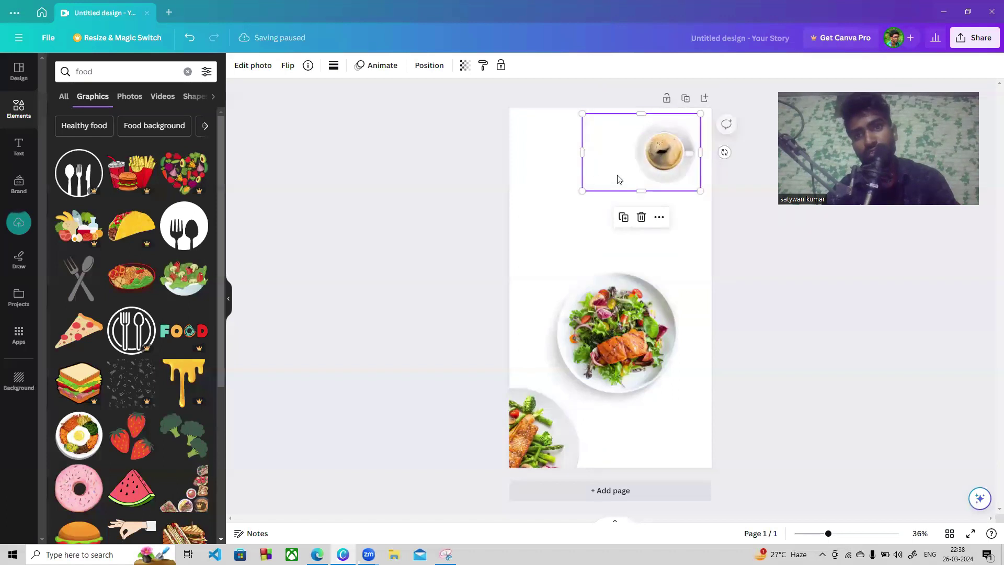
pyautogui.moveTo(619, 160); pyautogui.dragTo(621, 152)
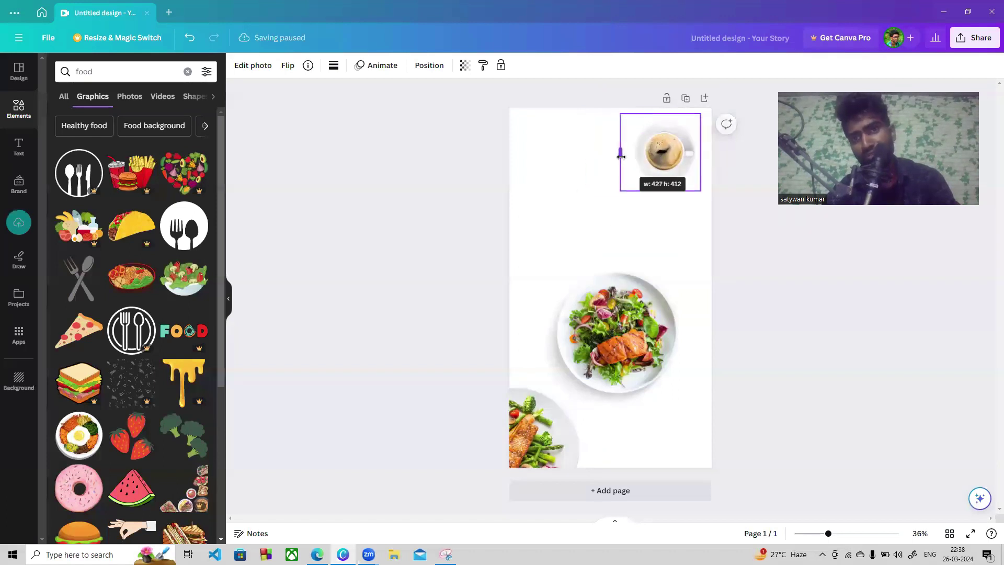
pyautogui.click(590, 222)
# Move the salmon salad plate further down the page
pyautogui.click(603, 316)
pyautogui.moveTo(603, 316); pyautogui.dragTo(599, 340)
pyautogui.click(745, 404)
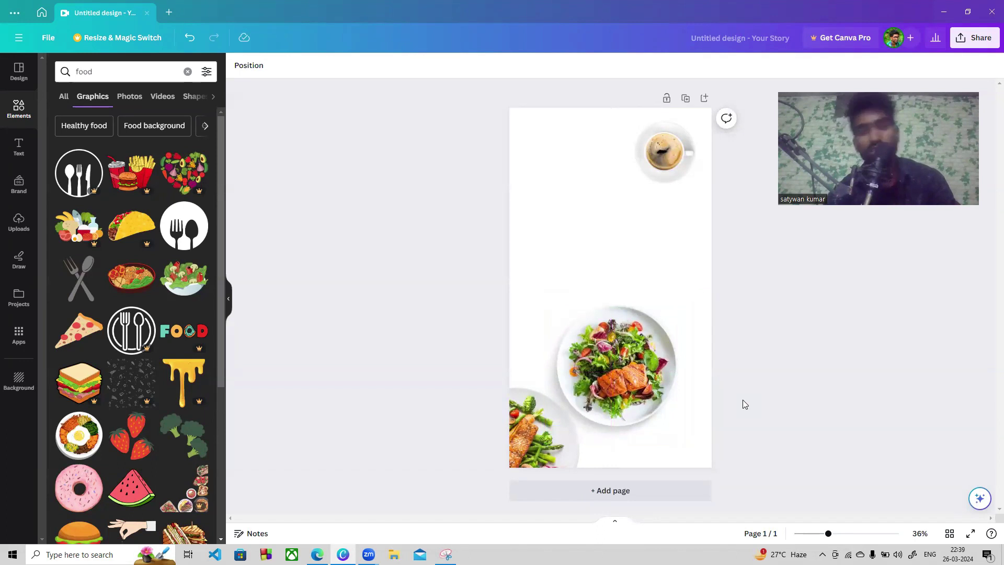
# Switch to Microsoft Edge, return remove.bg to its start page, and search the web for "chicken" in the cup picture's tab
pyautogui.hotkey('alt', 'Tab')
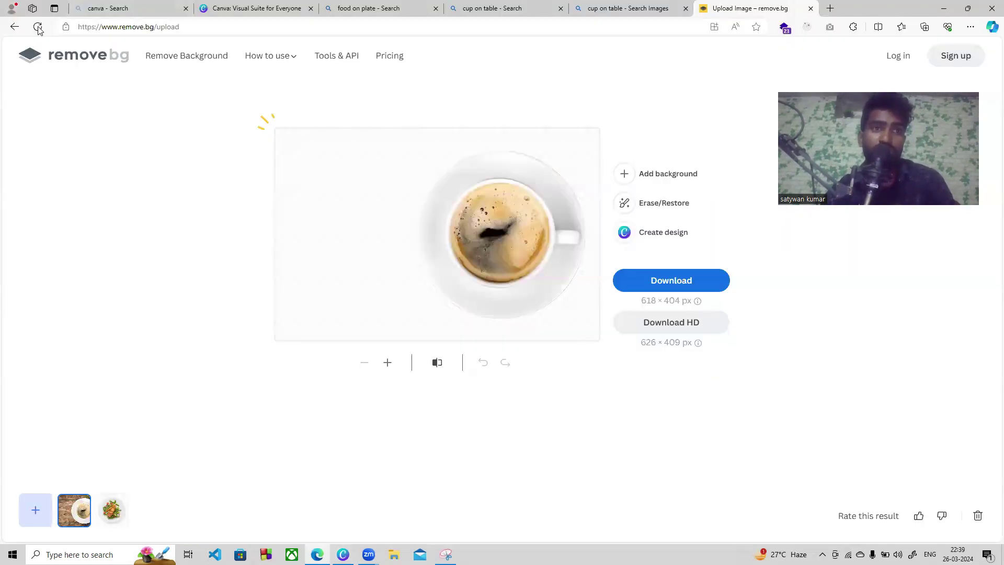
pyautogui.click(15, 27)
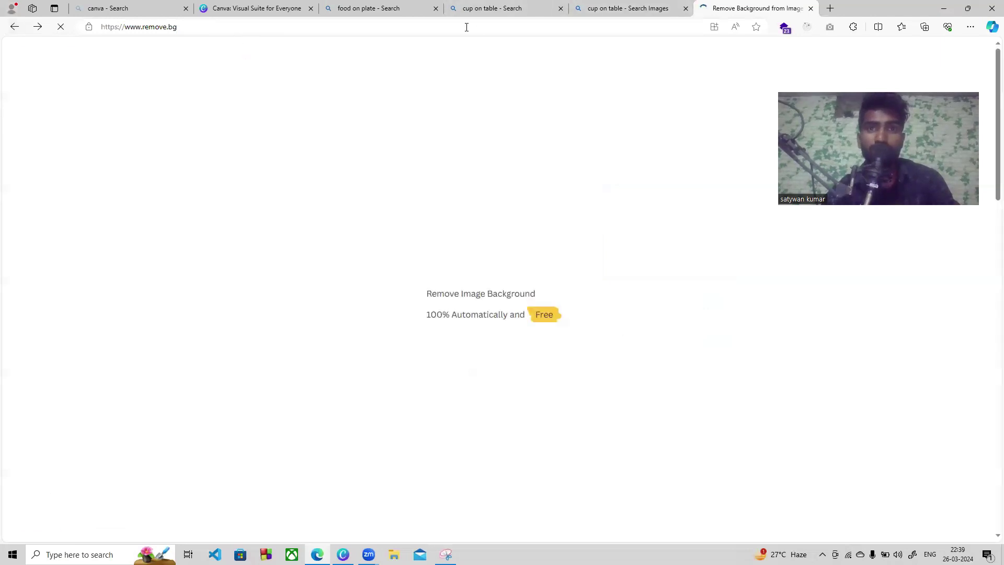
pyautogui.click(628, 8)
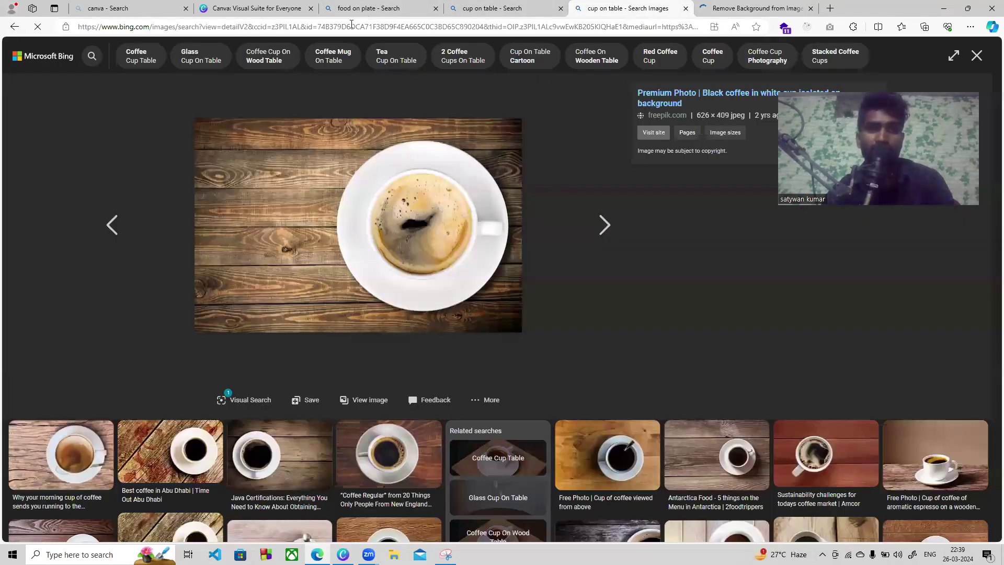
pyautogui.click(349, 25)
pyautogui.write('chci')
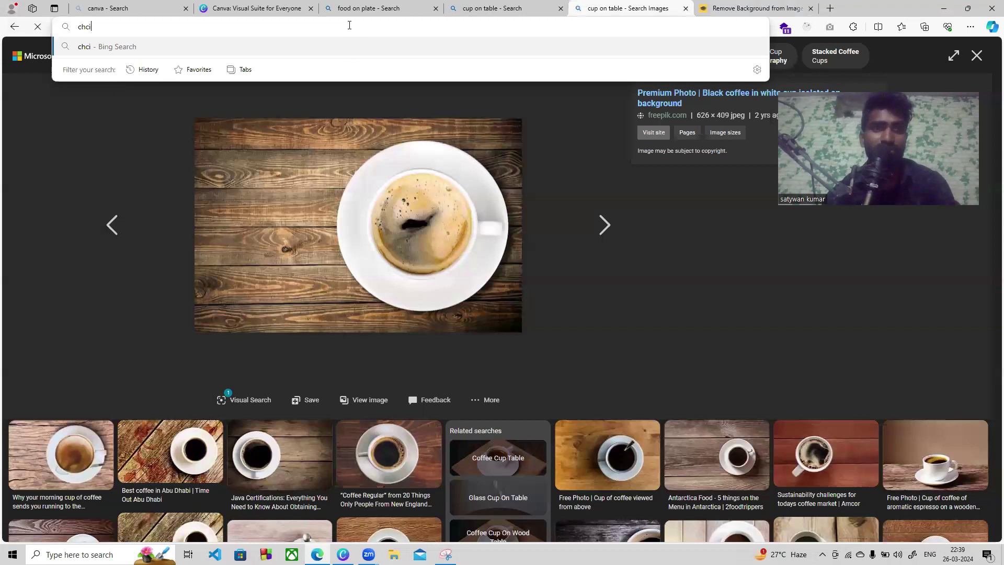
pyautogui.press('BackSpace')
pyautogui.press('BackSpace')
pyautogui.write('icken')
pyautogui.press('Return')
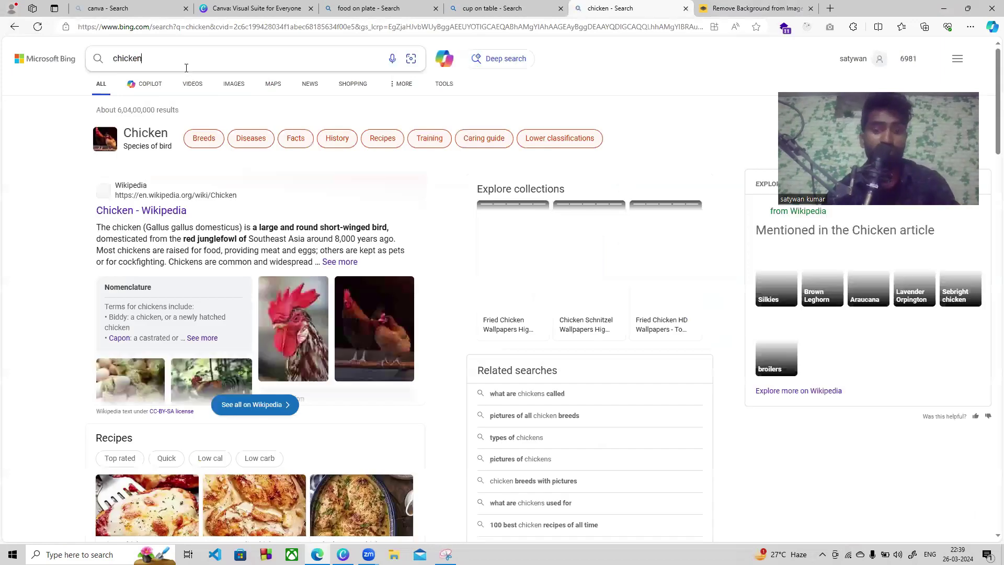
# Change the web search to "chicken.png" and show the image results
pyautogui.click(186, 67)
pyautogui.press('BackSpace')
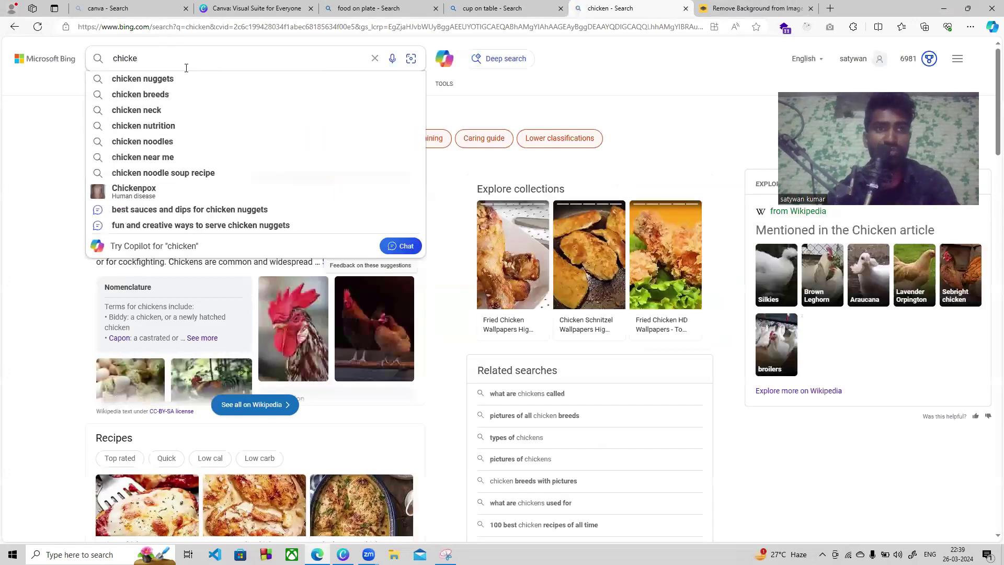
pyautogui.write('n.png')
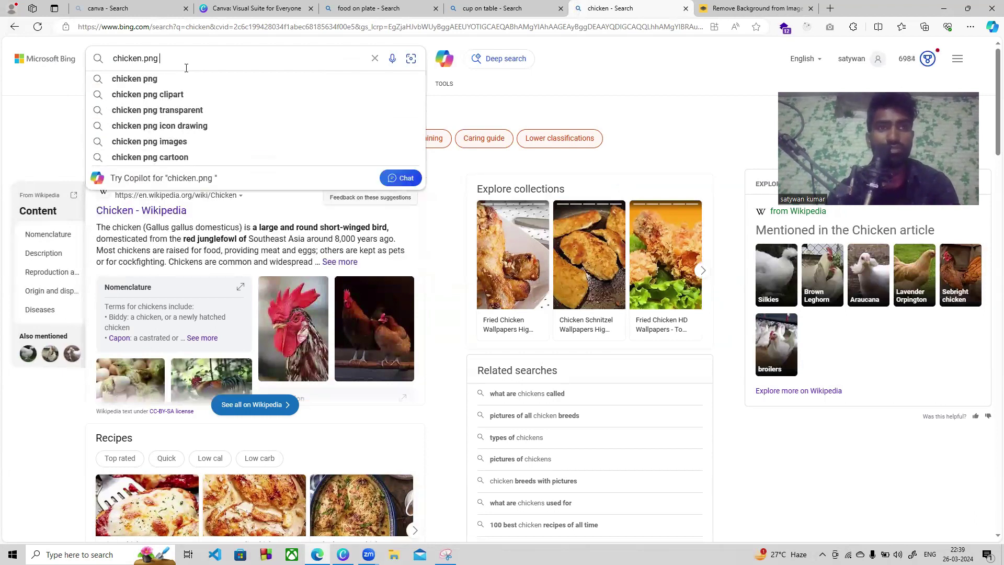
pyautogui.press('Return')
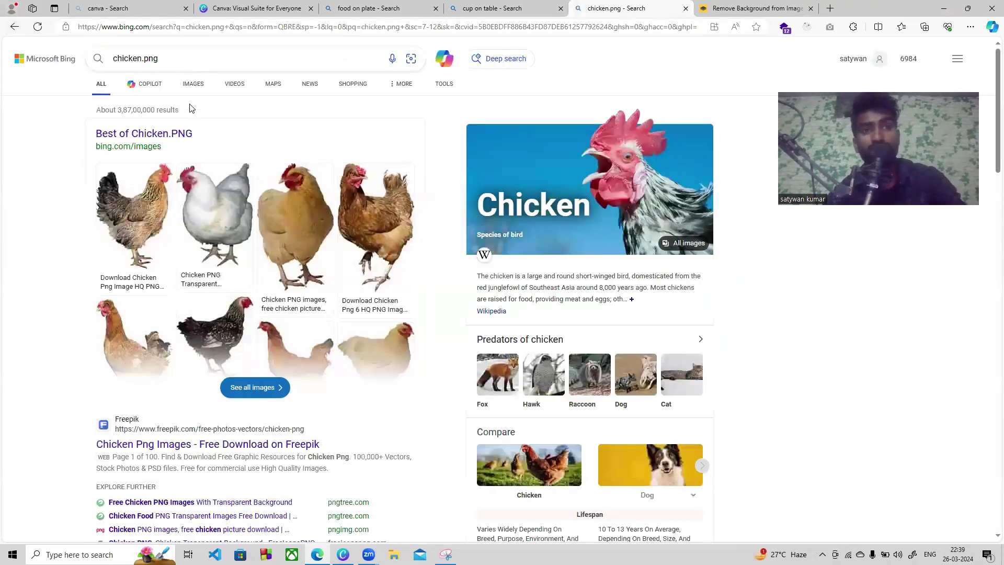
pyautogui.click(191, 85)
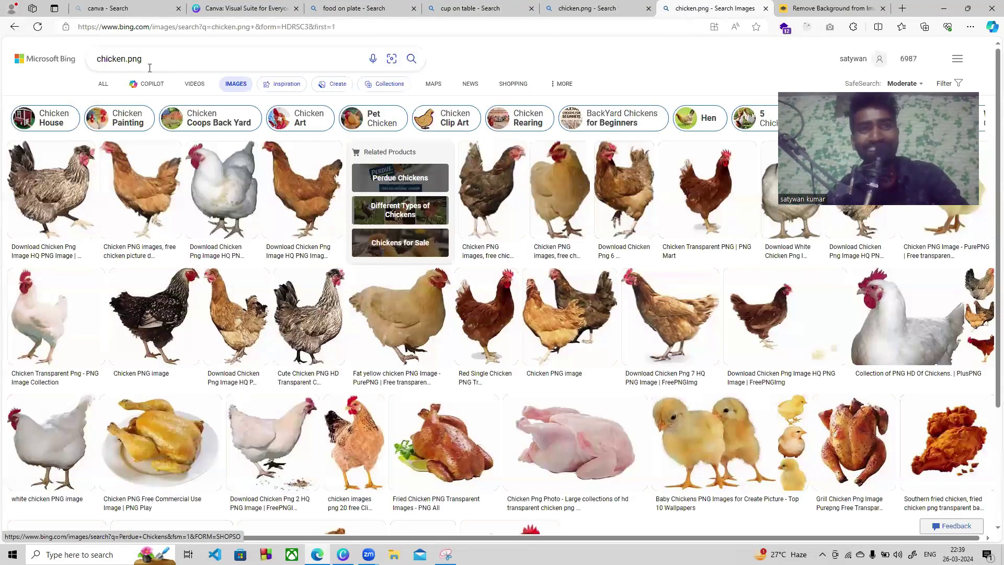
# Refine the image search to "chicken on plate.png"
pyautogui.click(126, 58)
pyautogui.write('on ')
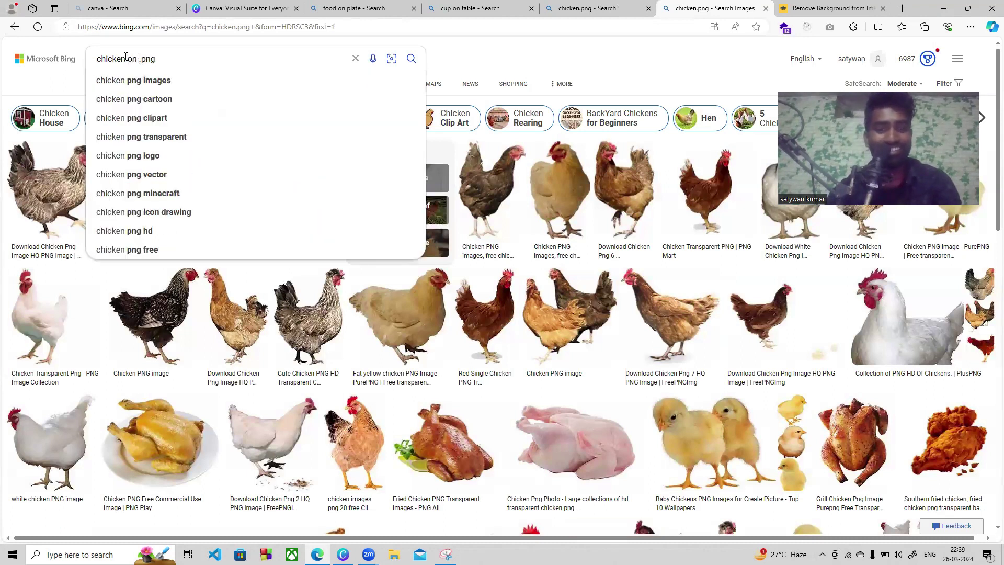
pyautogui.write('plate')
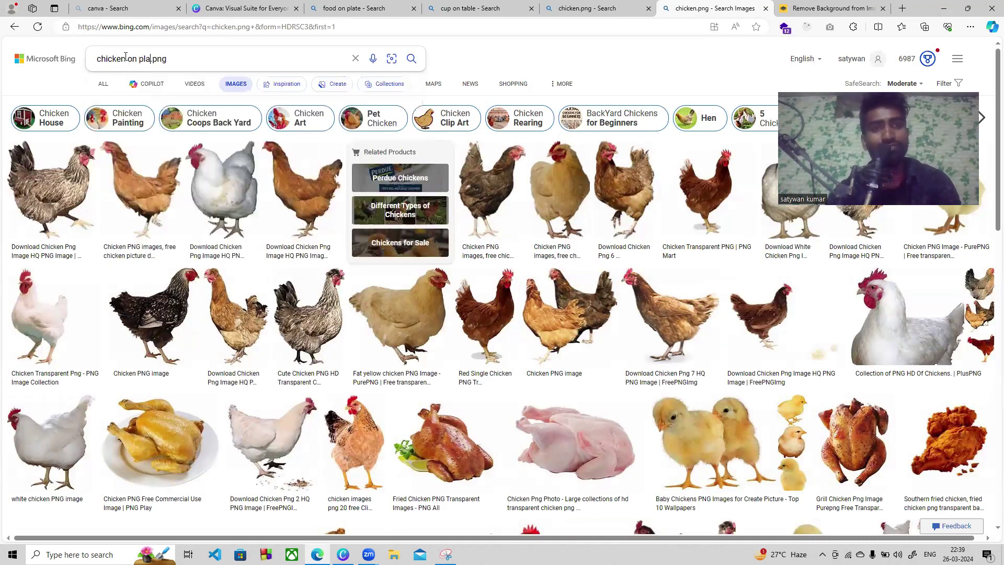
pyautogui.press('Return')
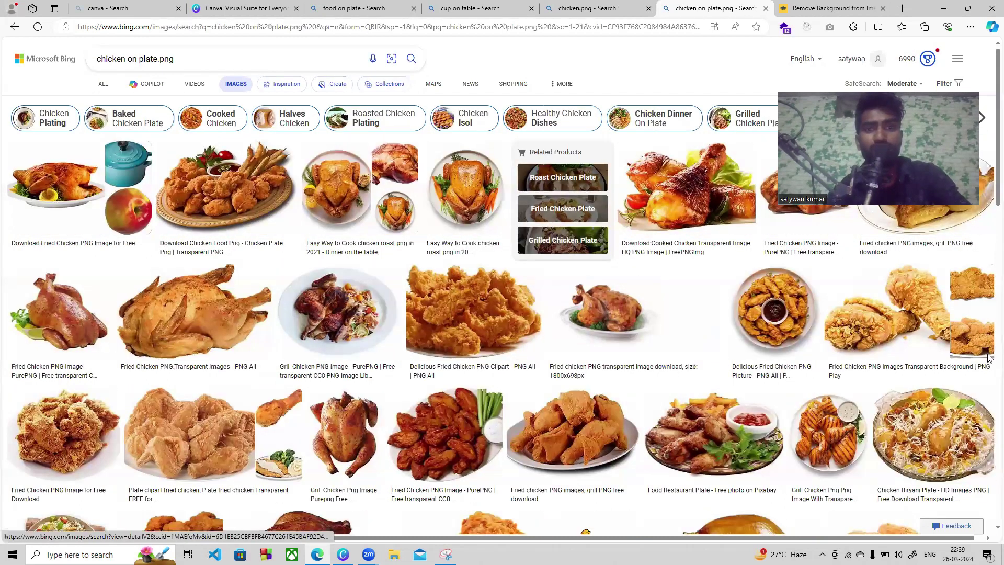
# From the Fancy Chicken Plate image results, open the diabetesfoodhub.org picture of sliced chicken with salad and fries, and copy the image
pyautogui.scroll(-10, 748, 307)
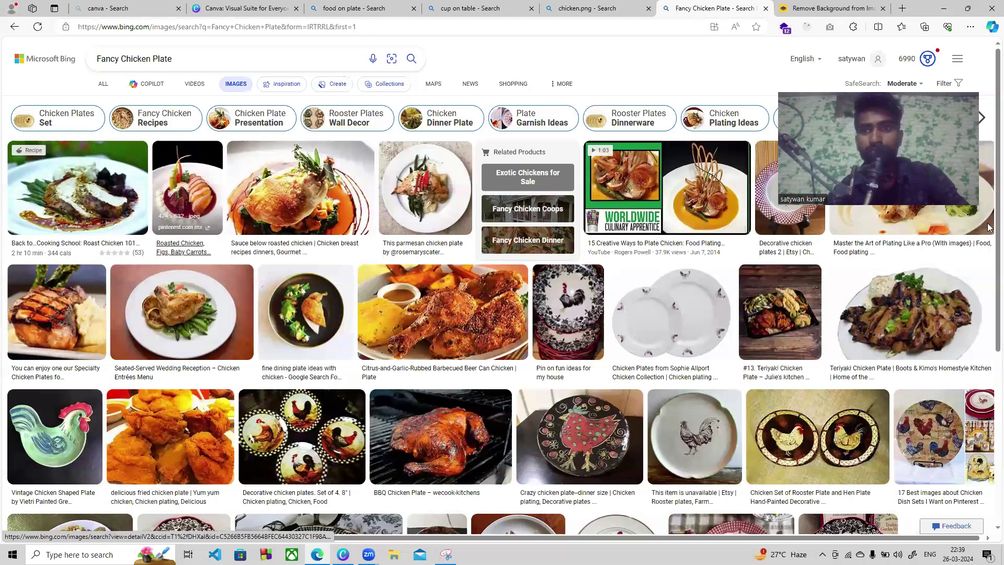
pyautogui.scroll(-1, 989, 228)
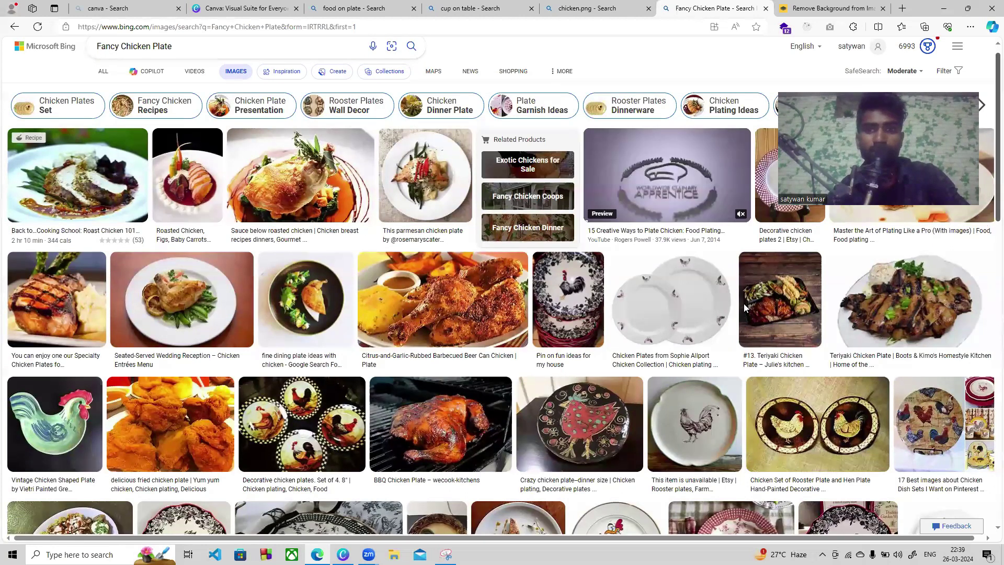
pyautogui.scroll(-7, 744, 308)
pyautogui.click(339, 273)
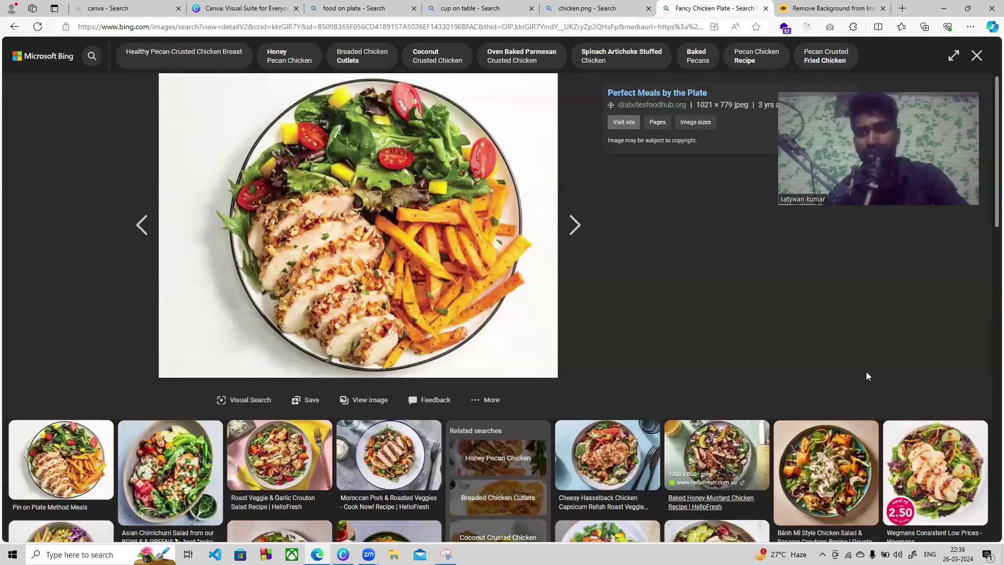
pyautogui.scroll(-3, 989, 229)
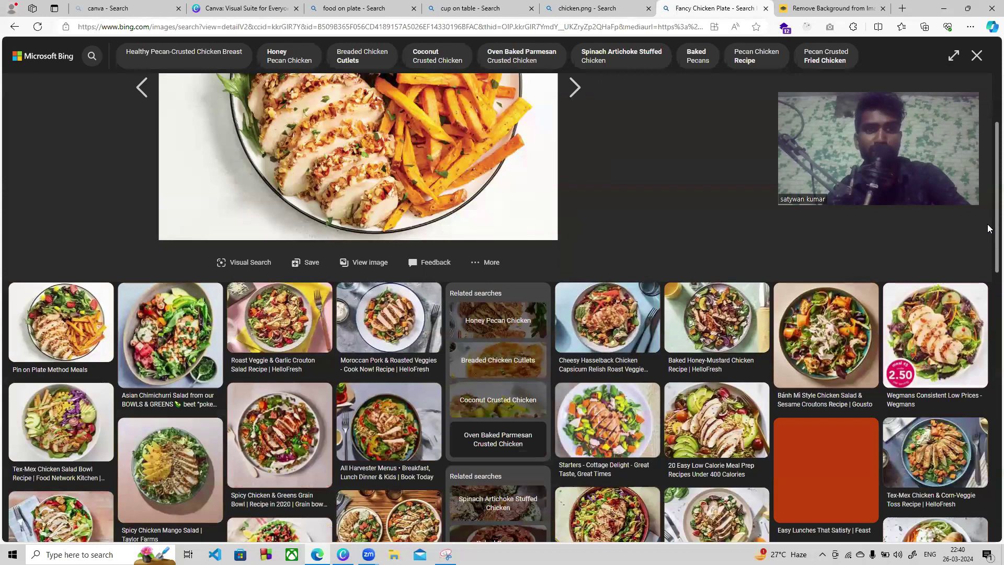
pyautogui.scroll(-3, 988, 229)
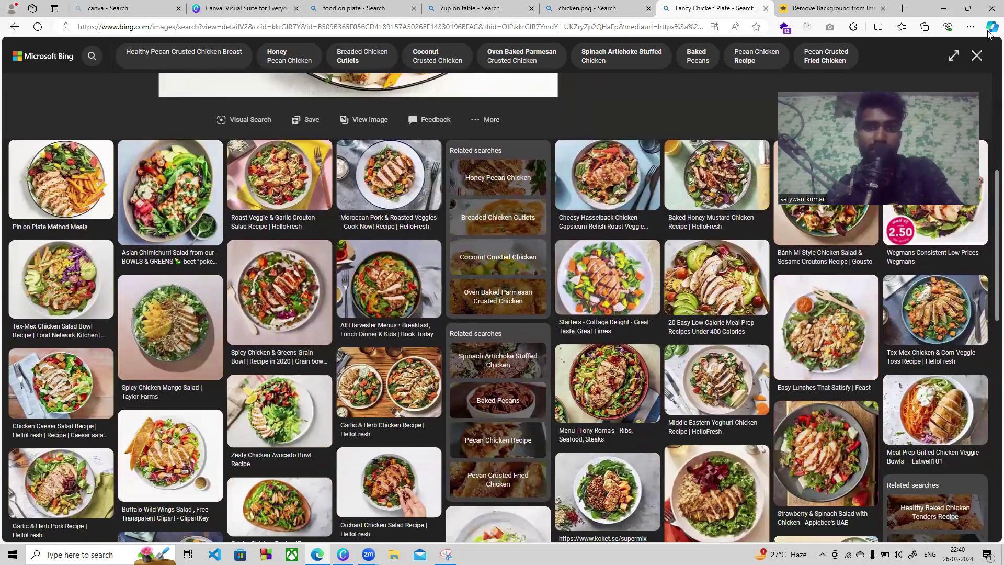
pyautogui.scroll(6, 965, 62)
pyautogui.rightClick(341, 142)
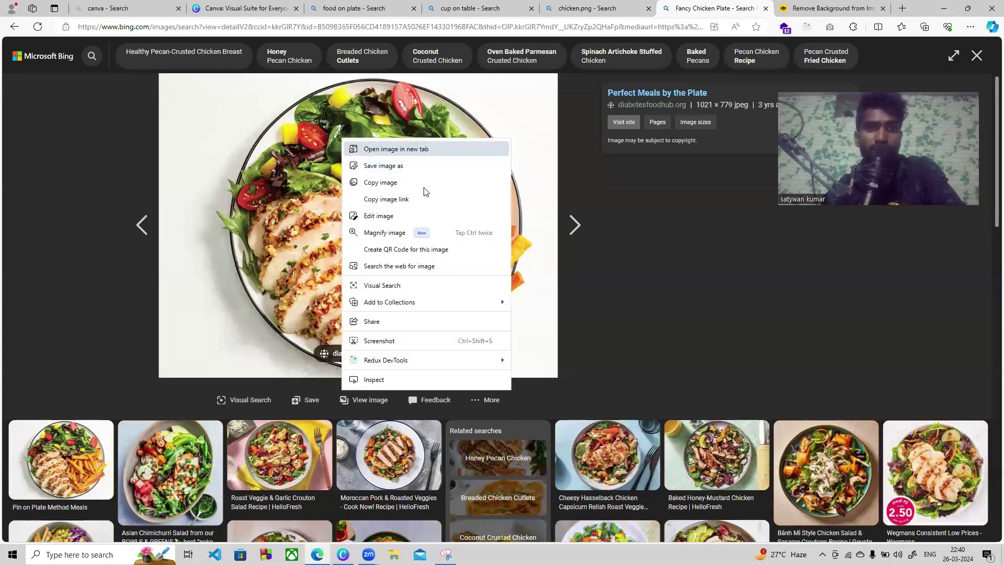
pyautogui.click(397, 185)
# Switch to the remove.bg page, remove the background from the pasted chicken plate picture, and copy the cut-out image
pyautogui.click(809, 6)
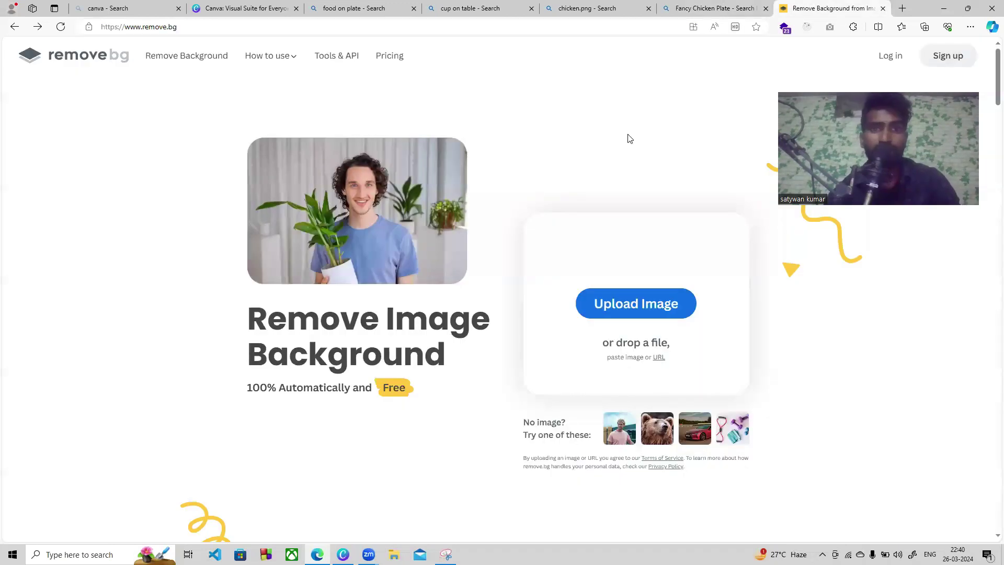
pyautogui.hotkey('ctrl', 'v')
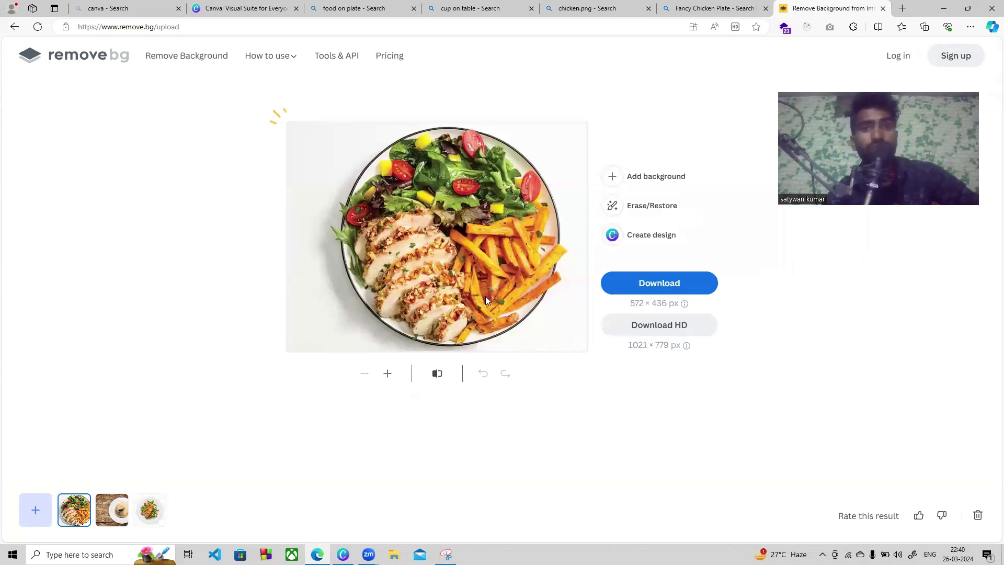
pyautogui.rightClick(452, 244)
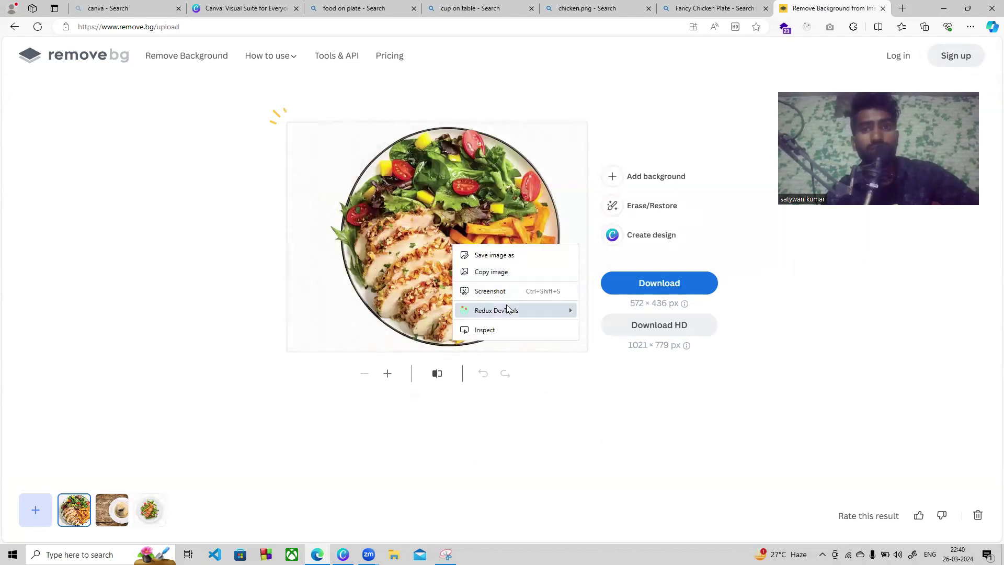
pyautogui.click(495, 276)
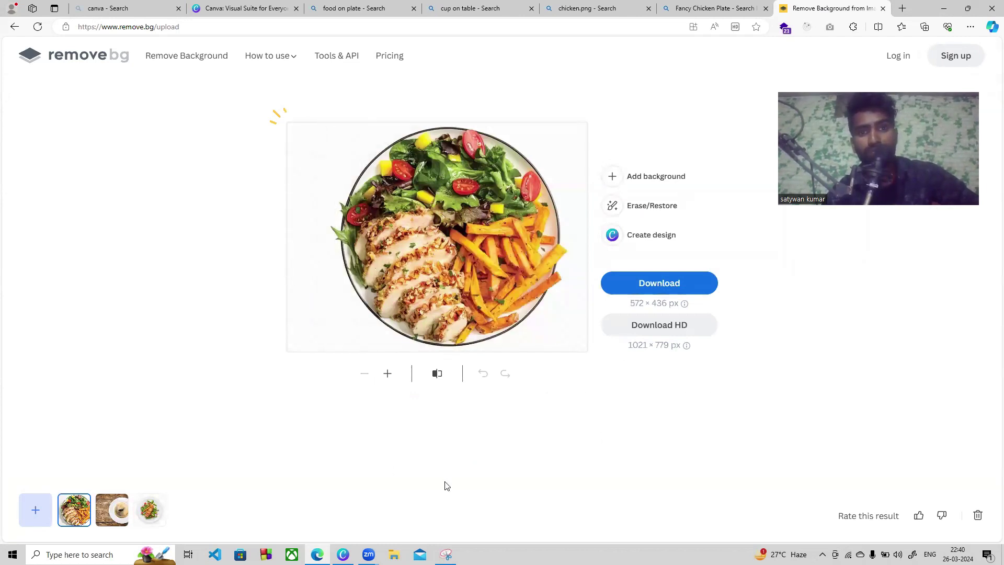
# Switch to Canva, paste the chicken plate partly off the page's lower-right corner, and move the salmon salad plate up to make room
pyautogui.click(344, 554)
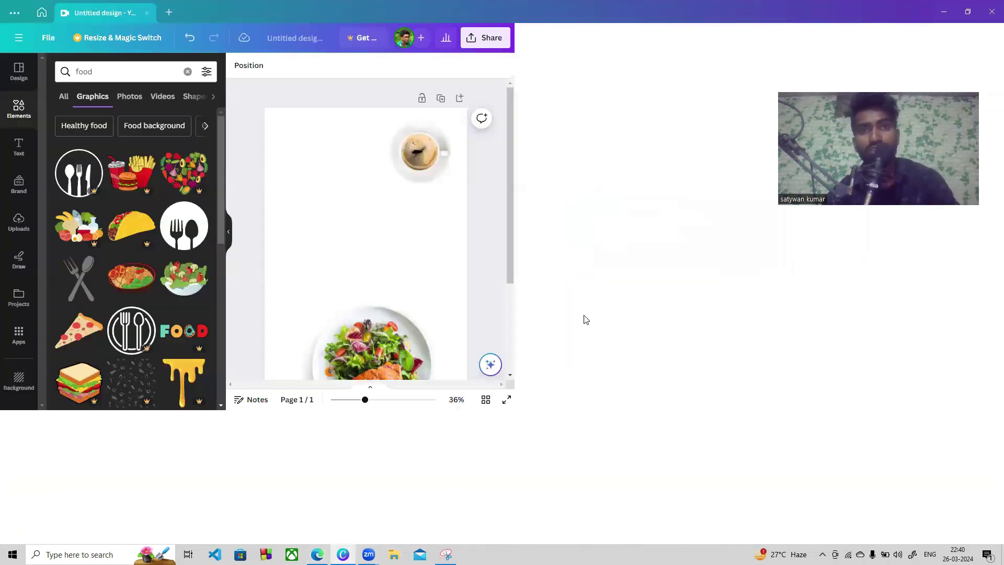
pyautogui.click(614, 229)
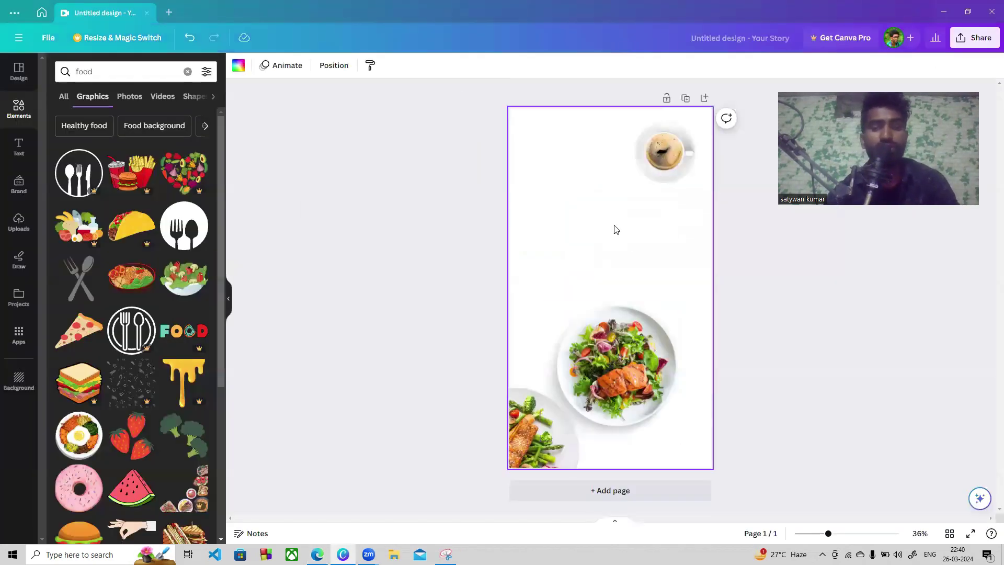
pyautogui.hotkey('ctrl', 'v')
pyautogui.moveTo(649, 283); pyautogui.dragTo(706, 459)
pyautogui.moveTo(620, 357); pyautogui.dragTo(613, 315)
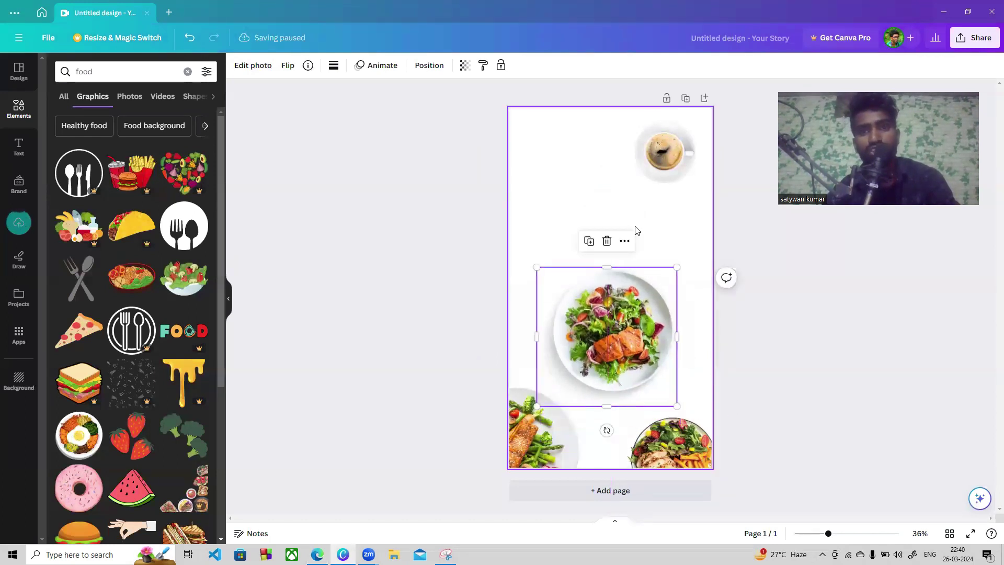
pyautogui.click(775, 286)
# Enlarge the chicken plate in the lower-right corner, and shift the lower-left plate down and right and the salmon salad plate slightly left
pyautogui.moveTo(639, 420); pyautogui.dragTo(602, 397)
pyautogui.moveTo(530, 440); pyautogui.dragTo(541, 454)
pyautogui.click(733, 354)
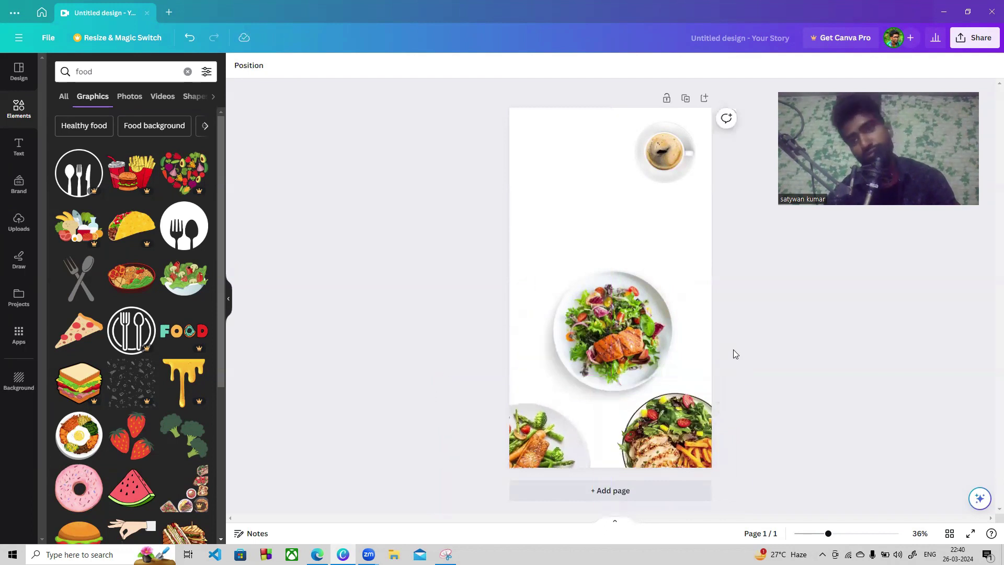
pyautogui.moveTo(604, 346); pyautogui.dragTo(570, 348)
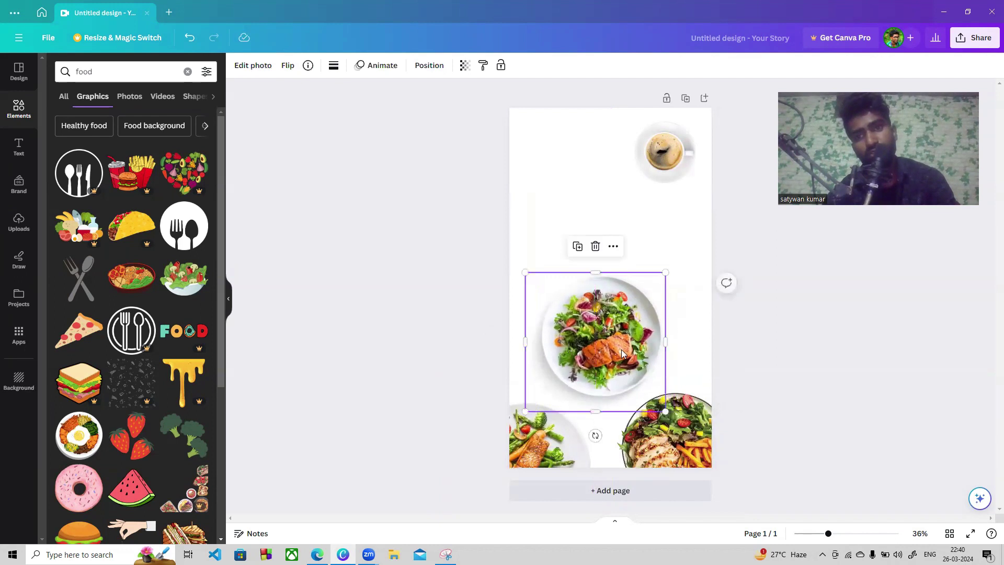
# Switch to the browser's image search and browse pictures related to the Fancy Chicken Plate result
pyautogui.click(786, 352)
pyautogui.click(343, 554)
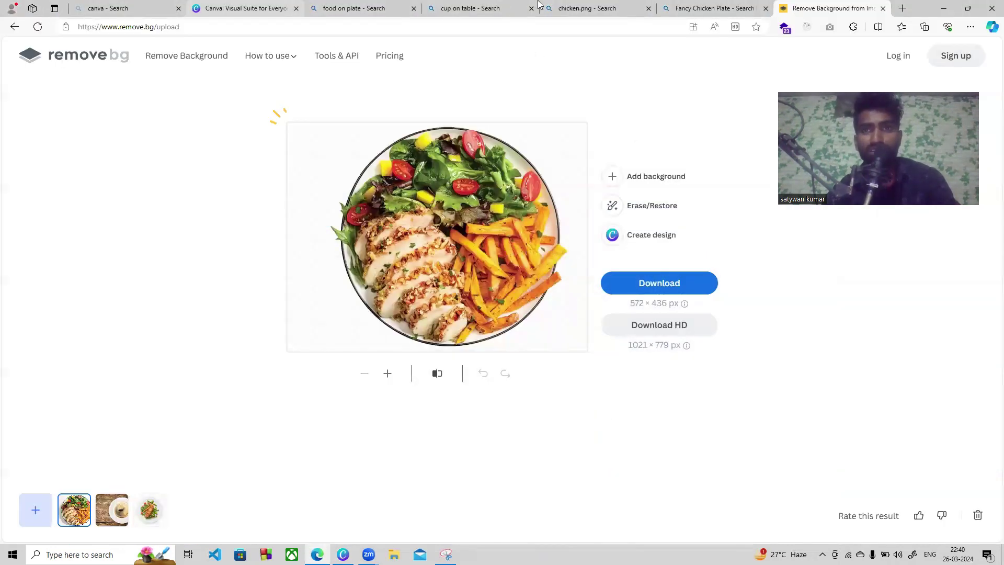
pyautogui.click(712, 8)
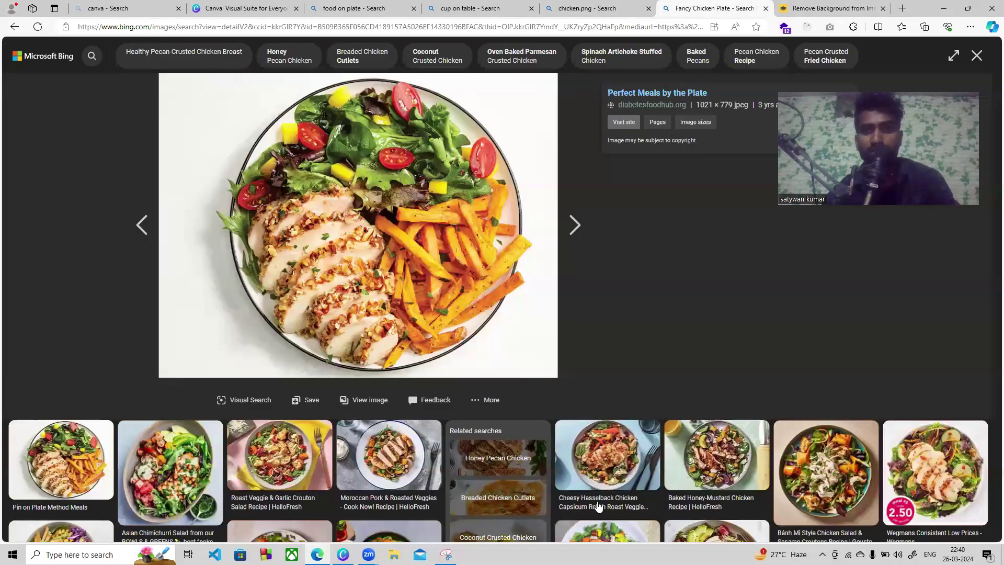
pyautogui.click(602, 456)
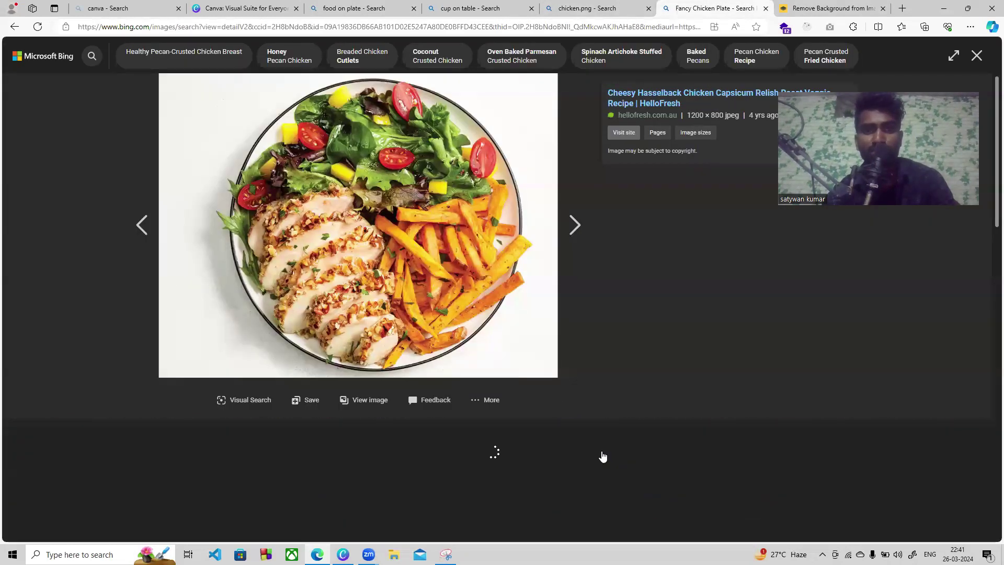
pyautogui.moveTo(988, 124); pyautogui.dragTo(988, 201)
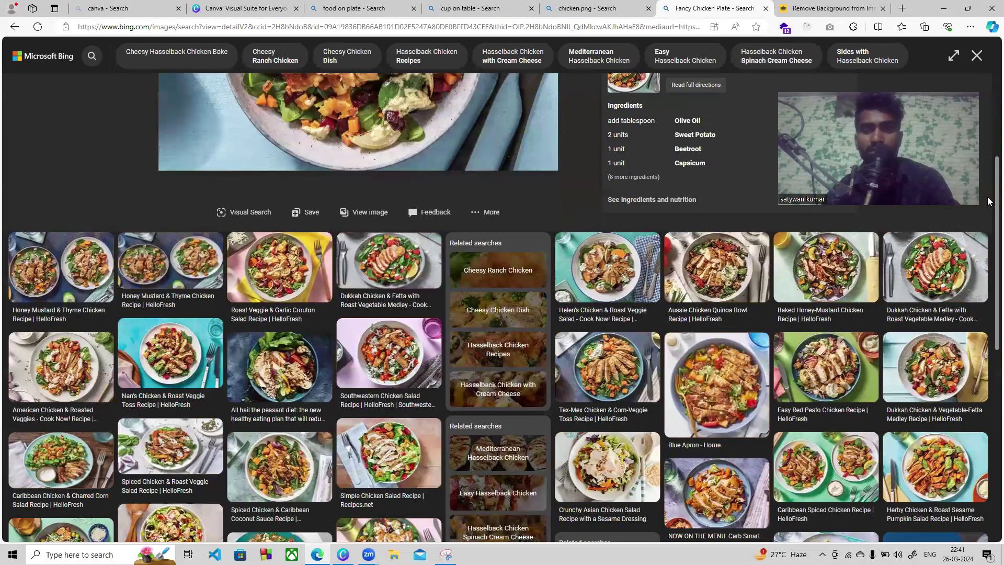
pyautogui.moveTo(988, 202); pyautogui.dragTo(989, 300)
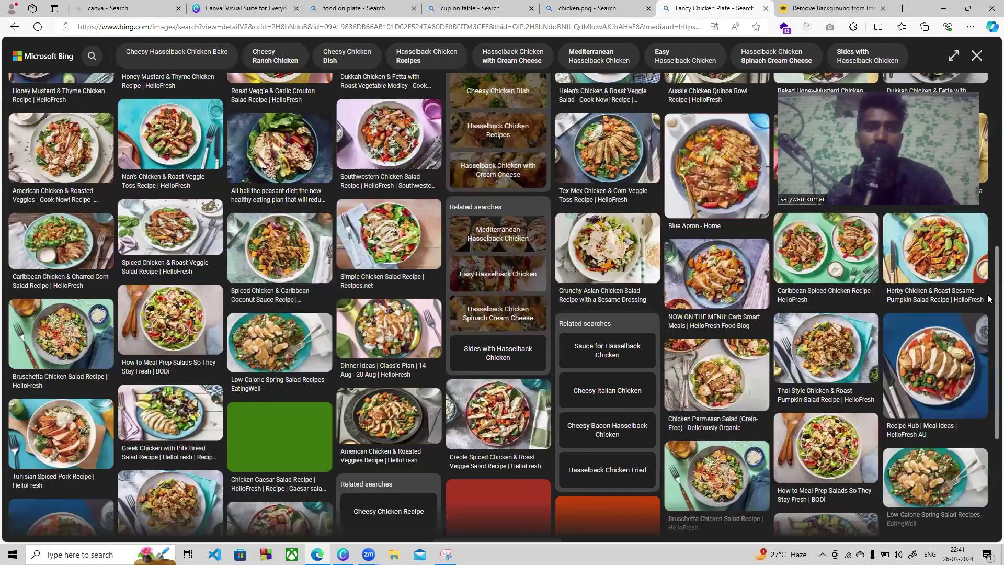
pyautogui.scroll(8, 536, 168)
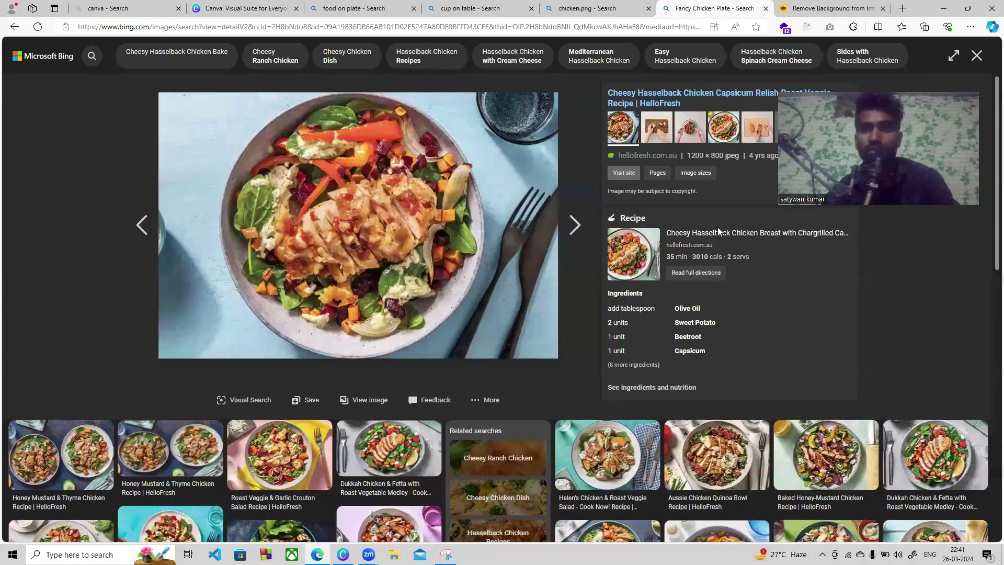
pyautogui.scroll(-4, 989, 199)
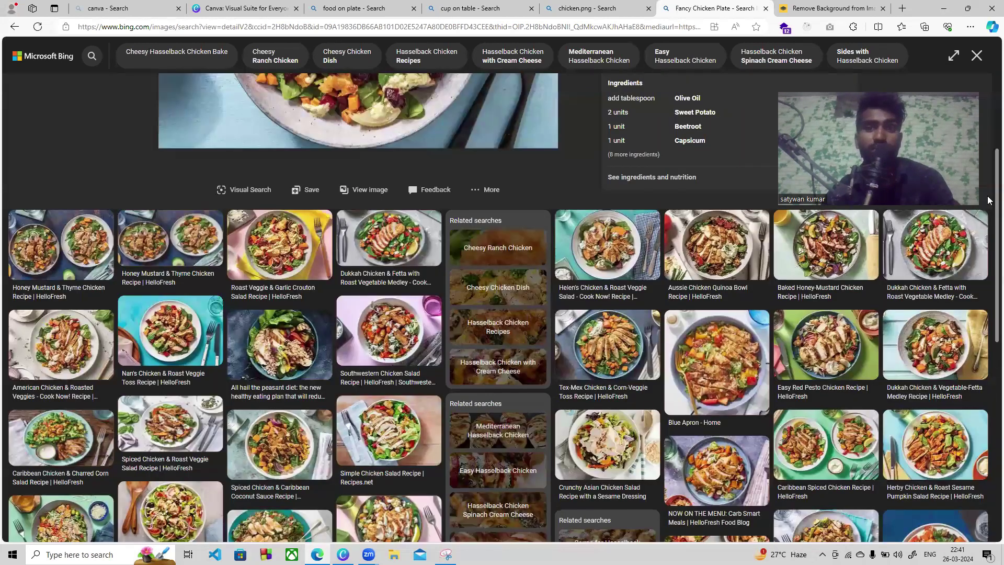
pyautogui.scroll(-2, 940, 241)
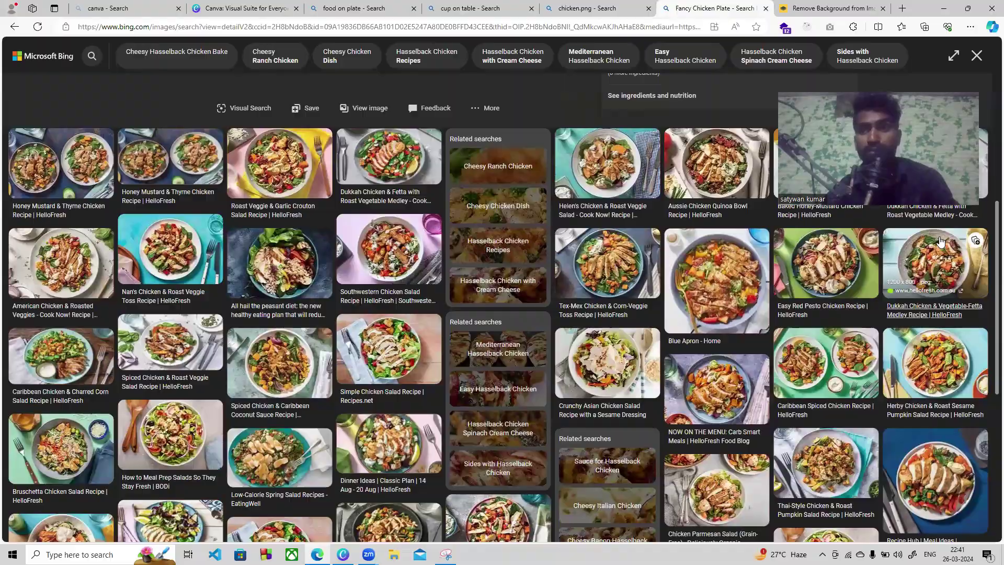
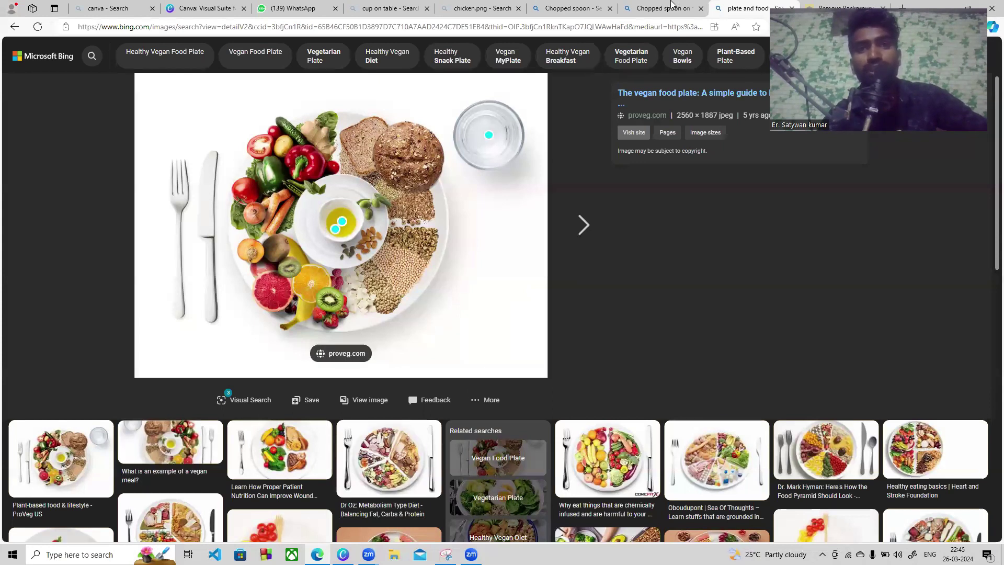
# In remove.bg, copy the background-removed picture of the vegan food plate with fork, knife and glass
pyautogui.click(821, 7)
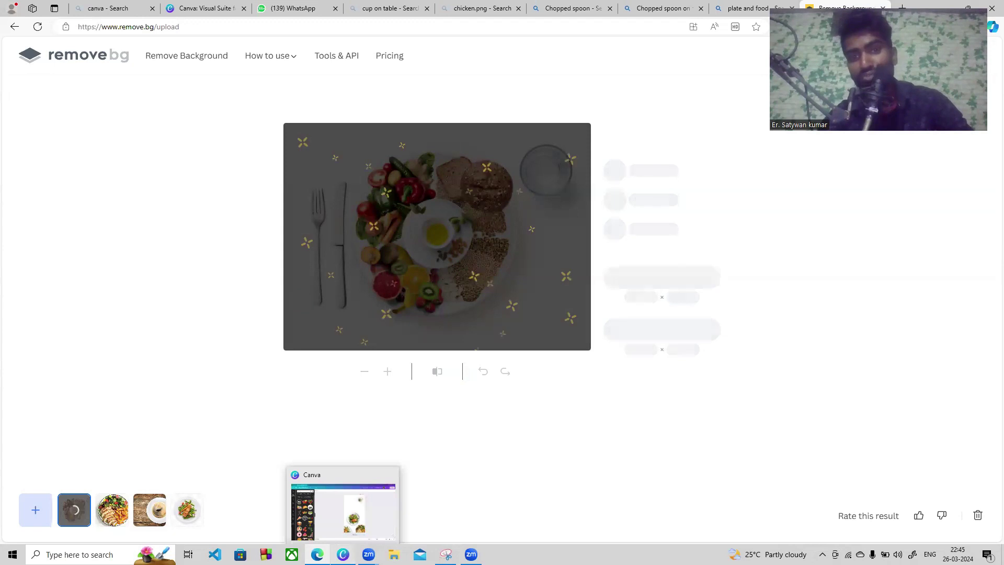
pyautogui.click(343, 555)
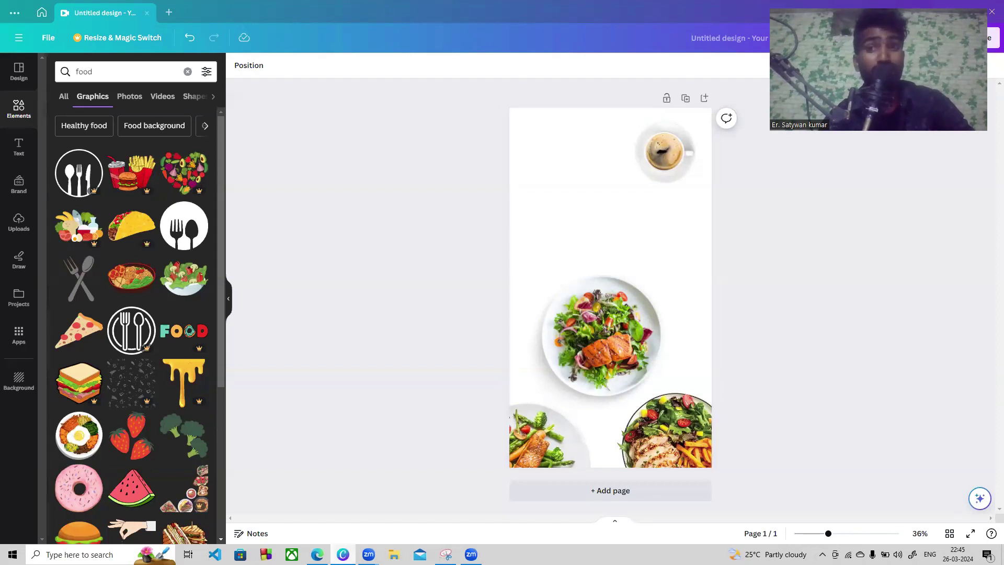
pyautogui.moveTo(343, 554)
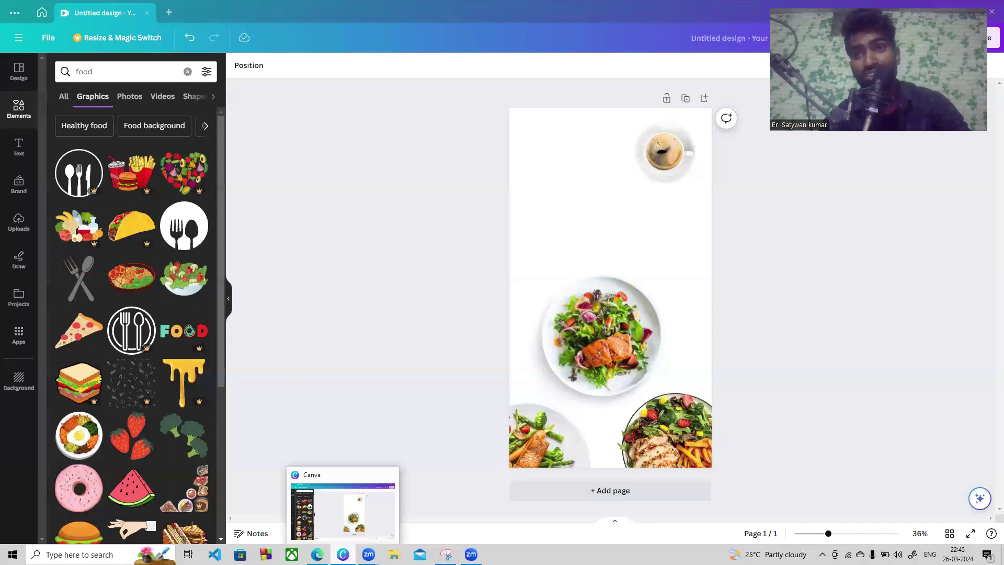
pyautogui.hotkey('alt', 'Tab')
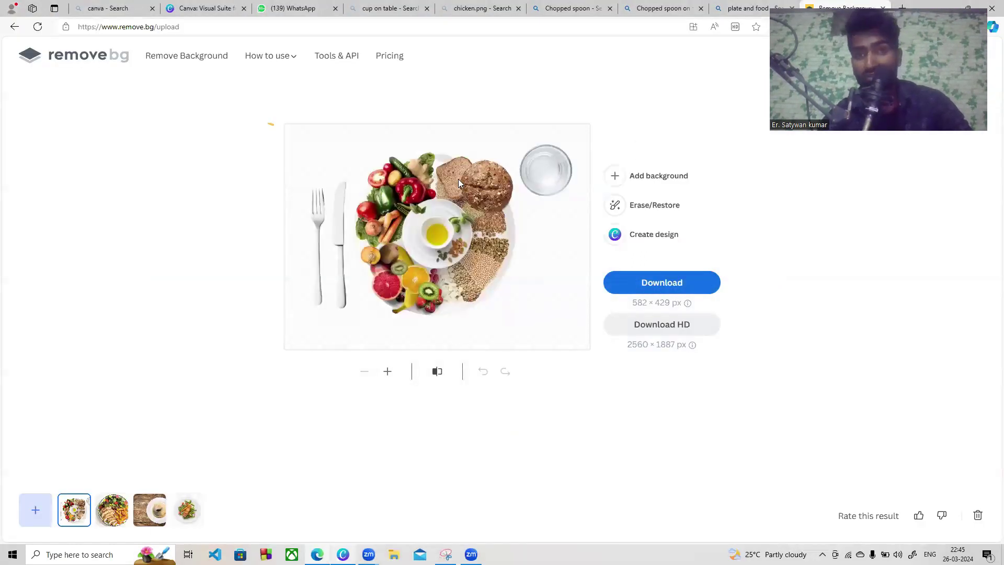
pyautogui.rightClick(410, 214)
pyautogui.click(452, 245)
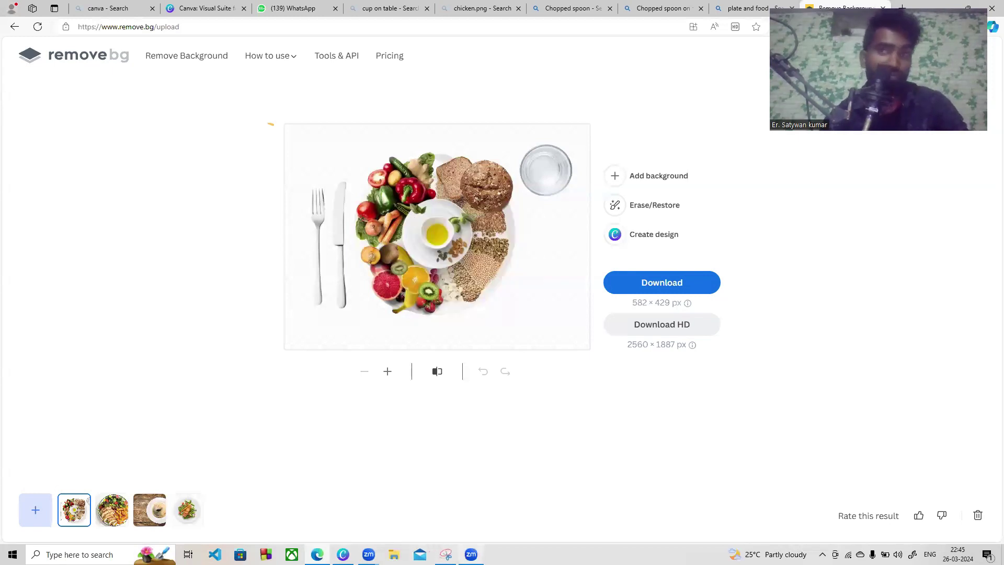
pyautogui.moveTo(472, 555)
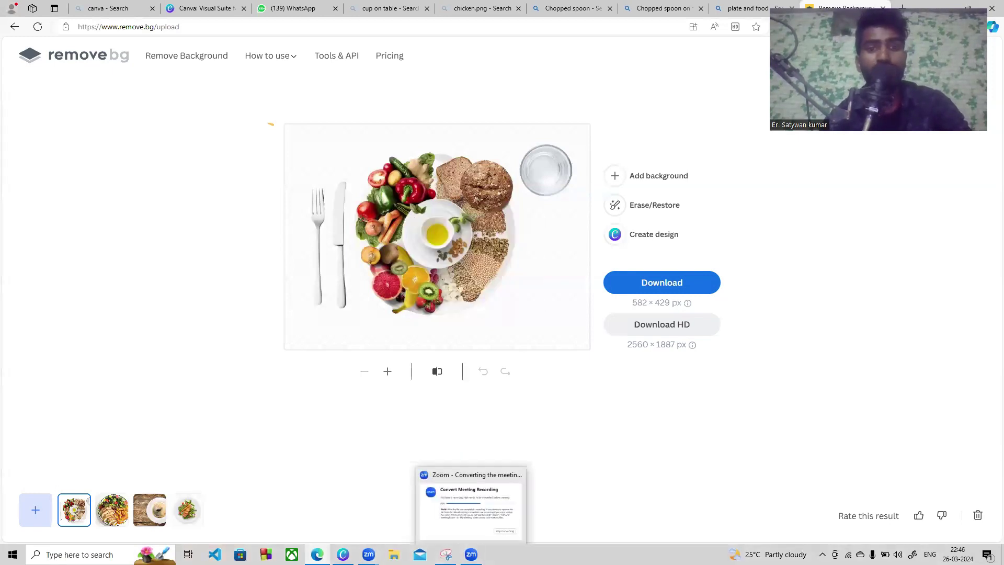
# In Canva, move the salmon salad plate down near the page's bottom edge and paste the copied vegan plate cutout onto the page
pyautogui.click(343, 554)
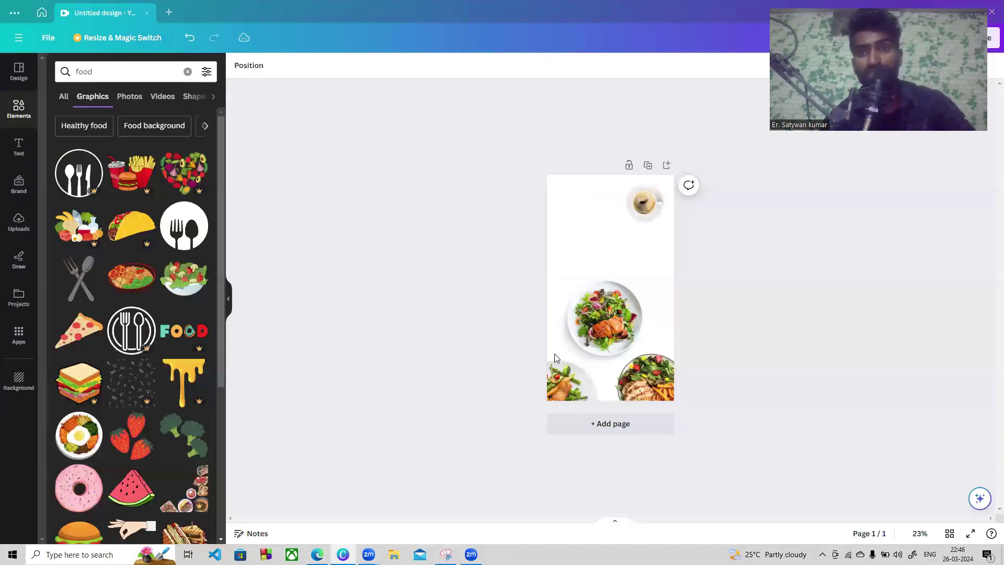
pyautogui.click(593, 323)
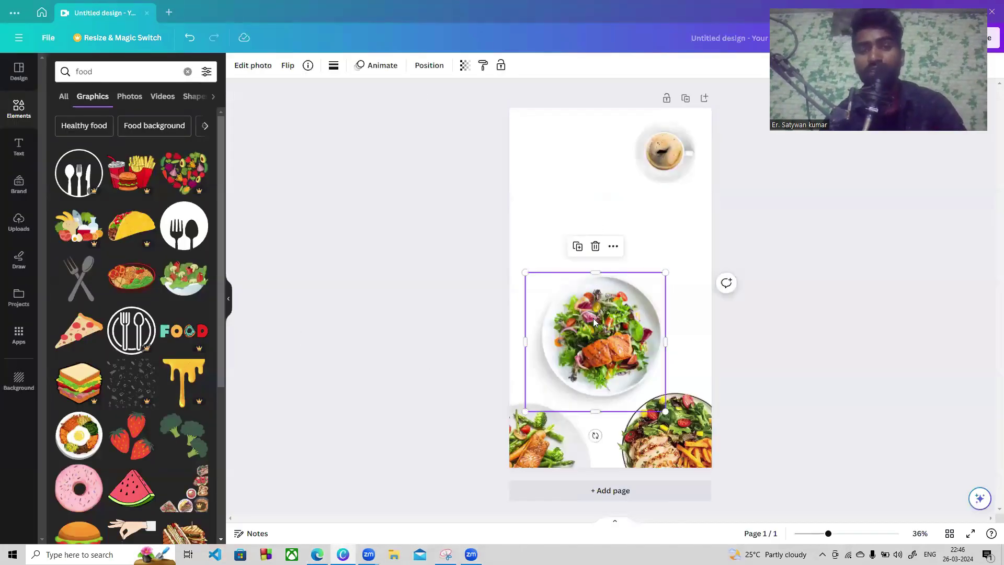
pyautogui.moveTo(593, 323); pyautogui.dragTo(598, 367)
pyautogui.click(599, 214)
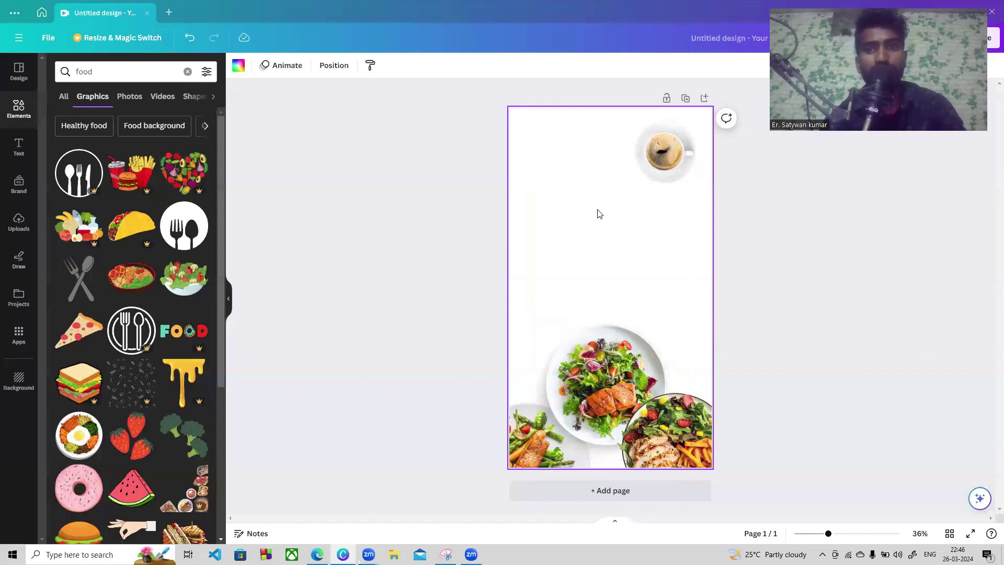
pyautogui.hotkey('ctrl', 'v')
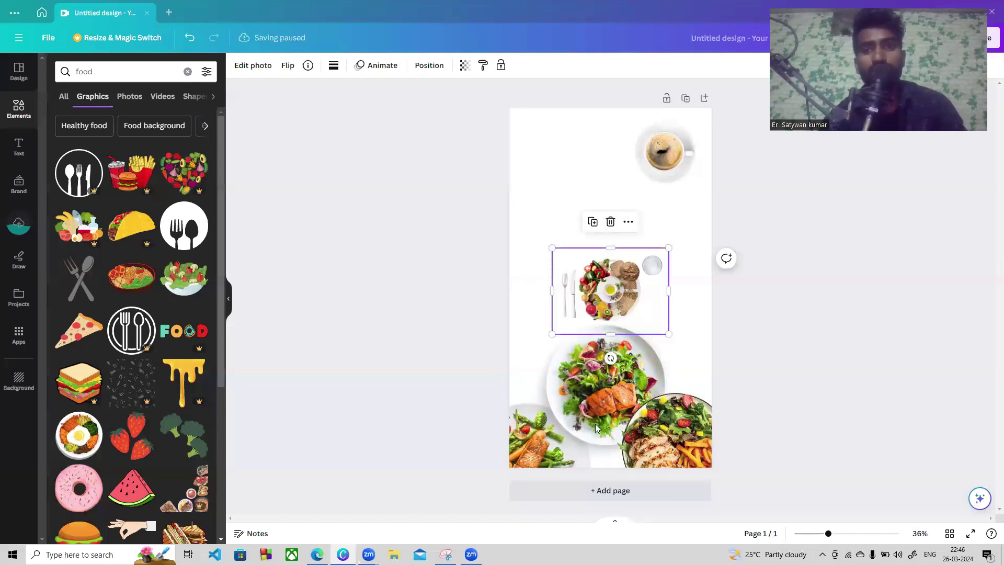
# Move the three salad plates lower so they overlap along the page's bottom edge and are partly cut off by it
pyautogui.click(582, 392)
pyautogui.moveTo(583, 418); pyautogui.dragTo(583, 459)
pyautogui.click(519, 429)
pyautogui.moveTo(519, 429); pyautogui.dragTo(519, 454)
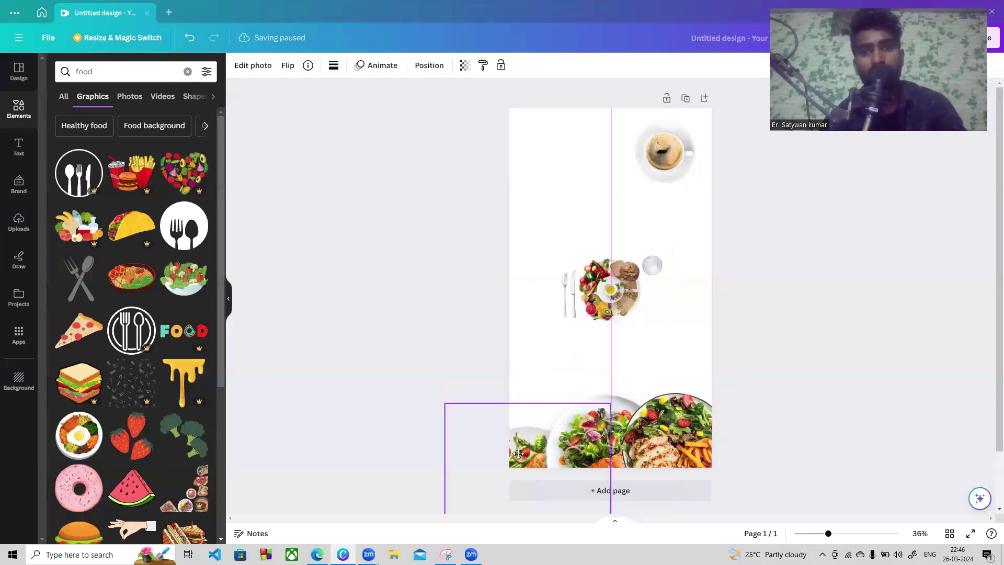
pyautogui.moveTo(678, 436); pyautogui.dragTo(697, 468)
pyautogui.click(604, 411)
pyautogui.moveTo(604, 411); pyautogui.dragTo(611, 402)
# Enlarge the vegan plate cutout to nearly the page width and place it just above the salad plates
pyautogui.click(655, 339)
pyautogui.moveTo(652, 253); pyautogui.dragTo(652, 293)
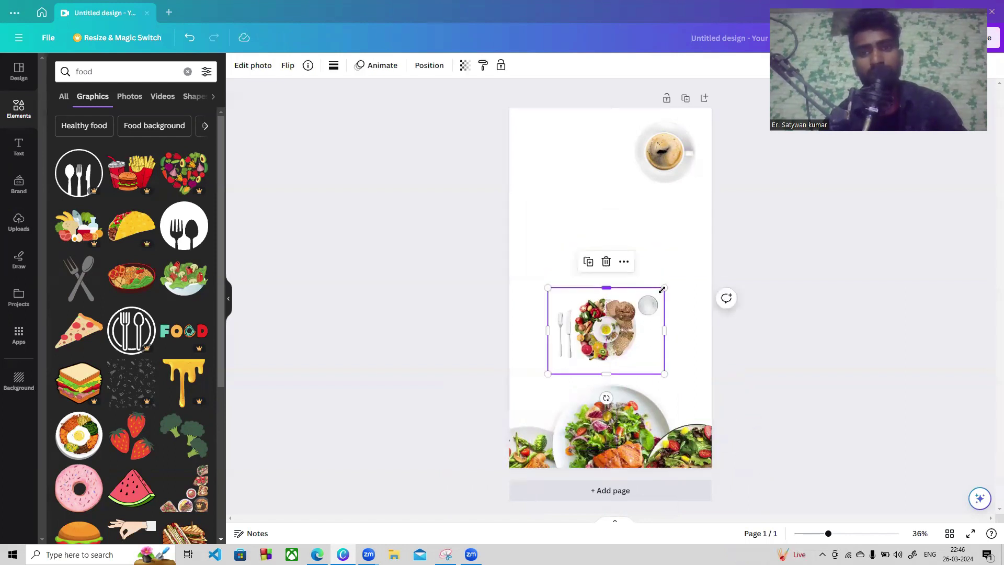
pyautogui.moveTo(708, 282); pyautogui.dragTo(701, 263)
pyautogui.moveTo(628, 314); pyautogui.dragTo(608, 321)
pyautogui.moveTo(680, 270); pyautogui.dragTo(717, 243)
pyautogui.moveTo(637, 302); pyautogui.dragTo(632, 311)
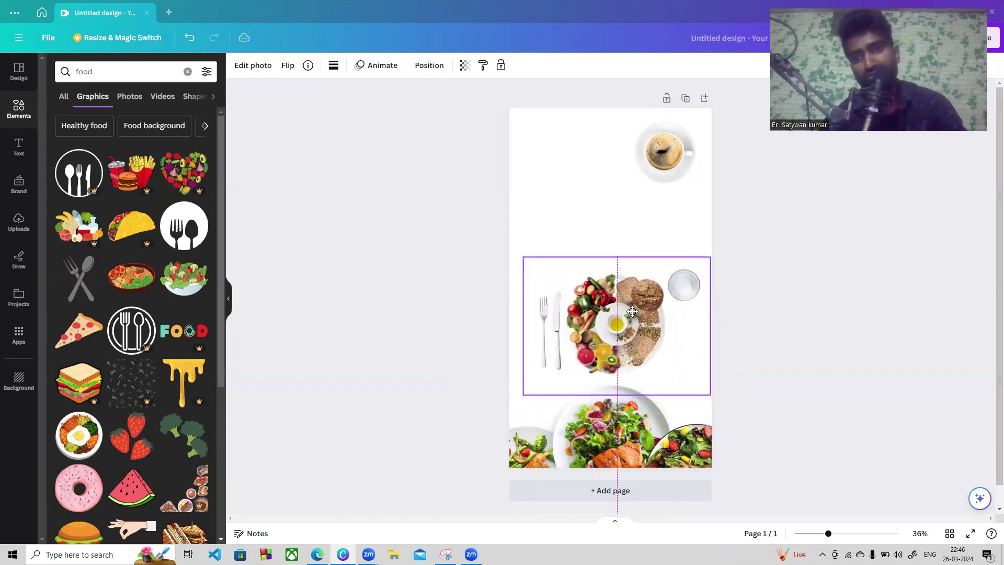
pyautogui.click(795, 359)
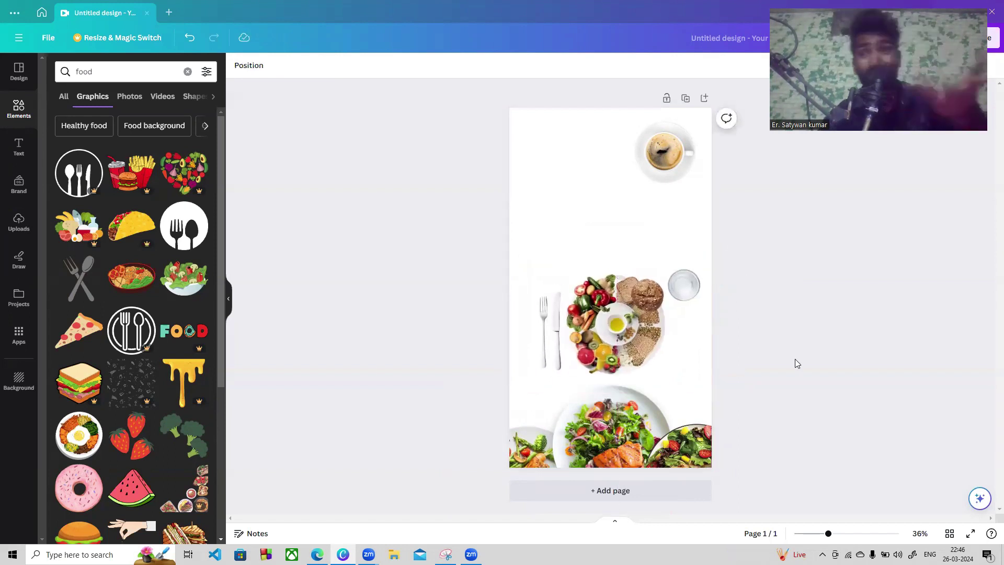
# Try solid black, black-to-blue and black-to-grey gradients, and light grey photo colours as the page background
pyautogui.click(606, 171)
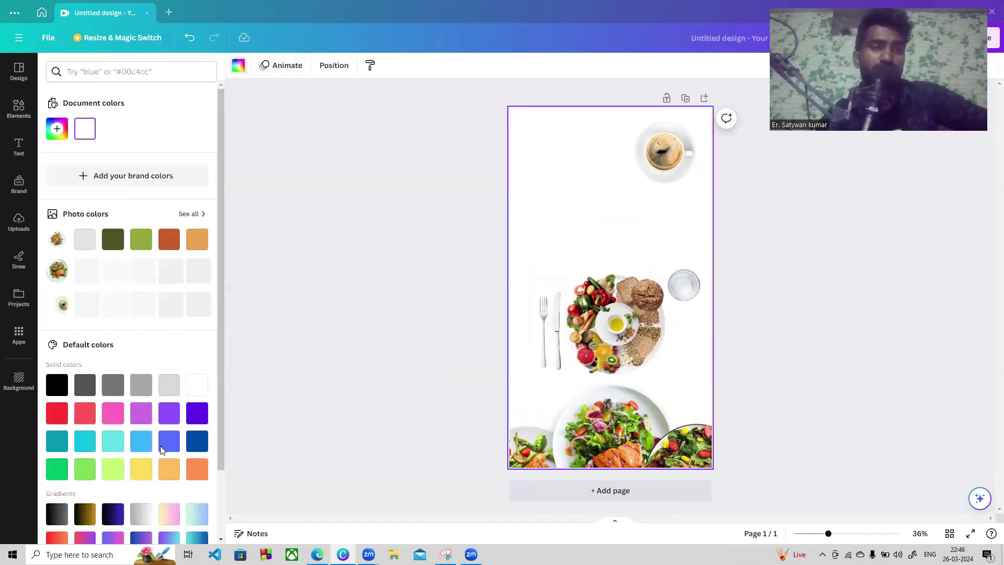
pyautogui.click(56, 383)
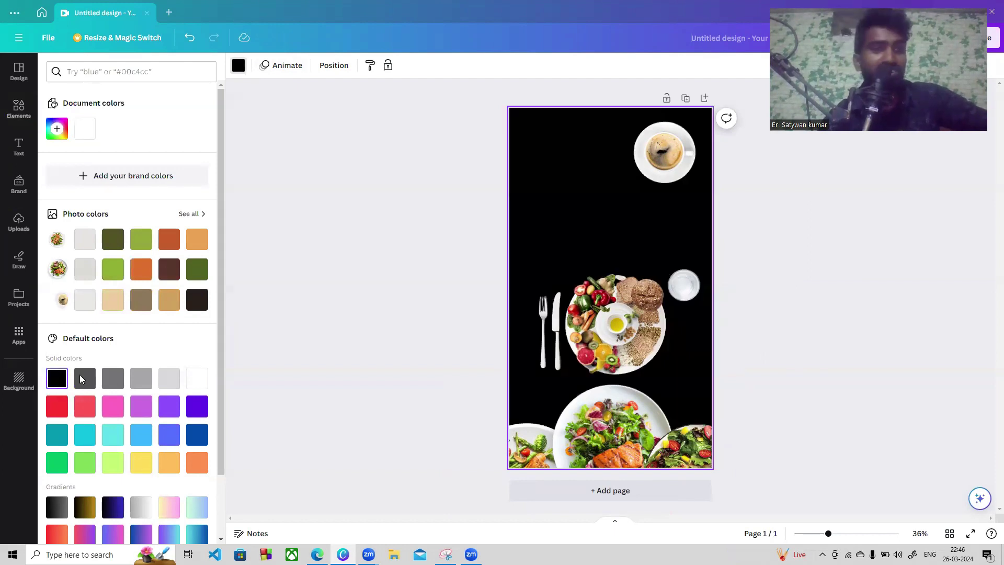
pyautogui.click(115, 512)
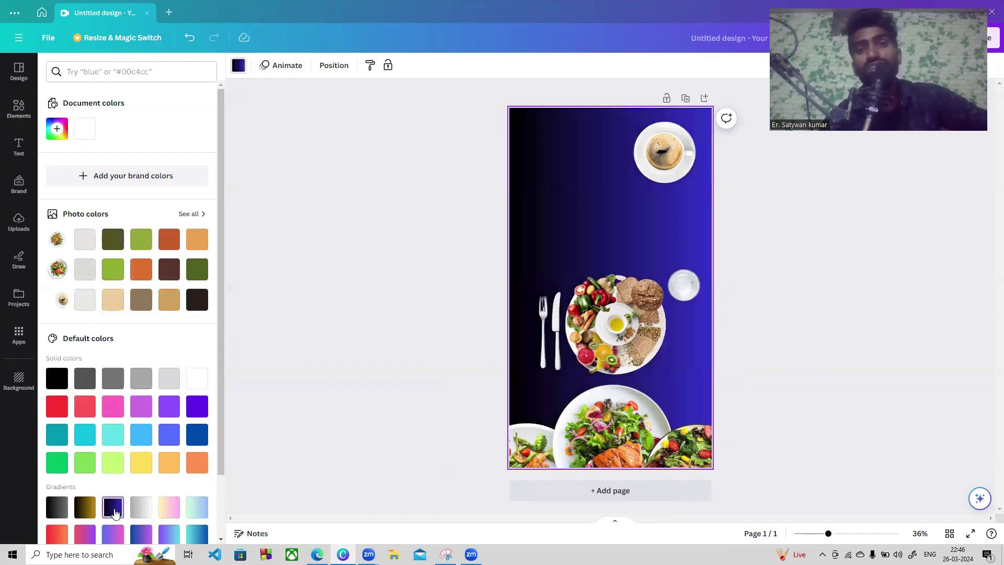
pyautogui.click(58, 506)
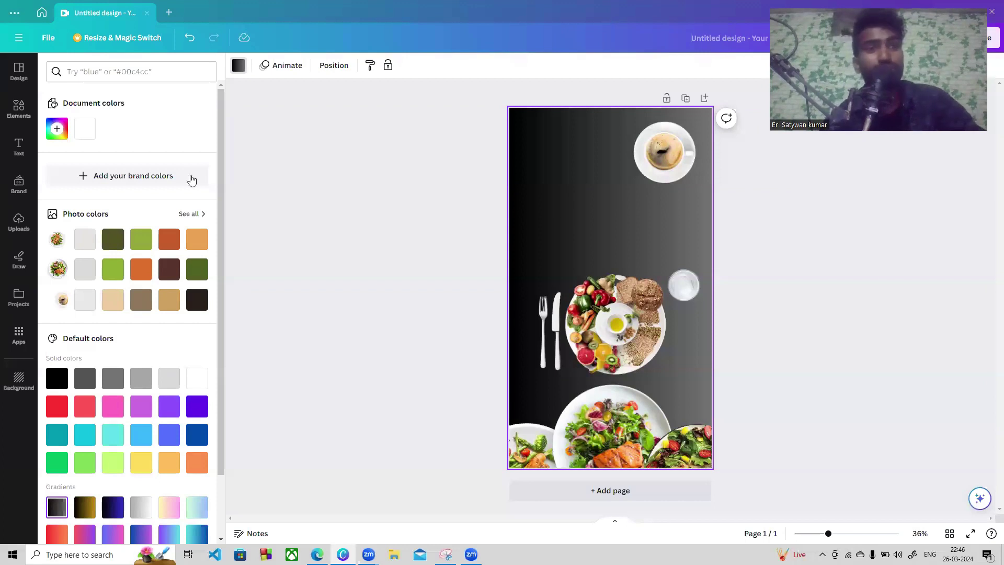
pyautogui.click(78, 243)
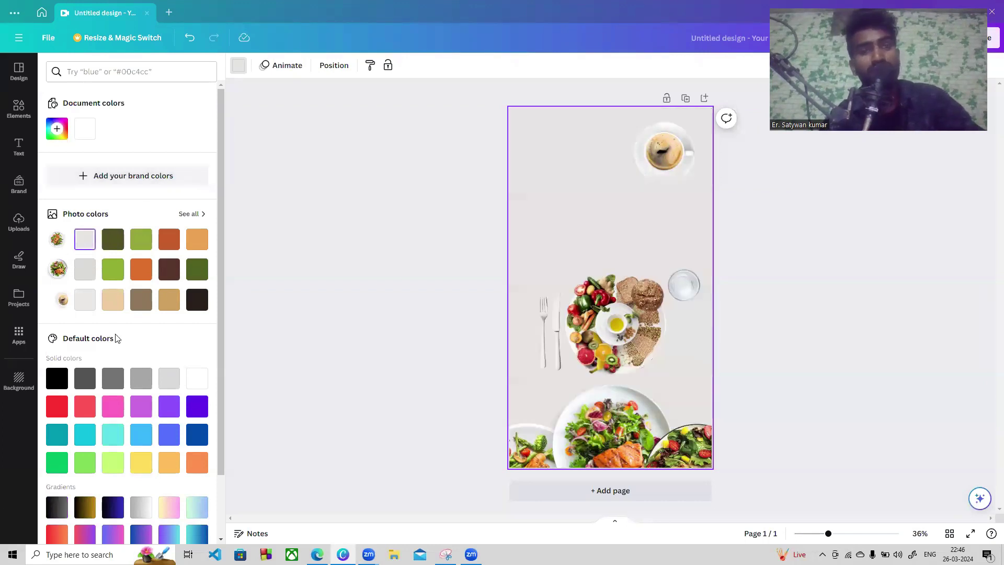
pyautogui.click(86, 300)
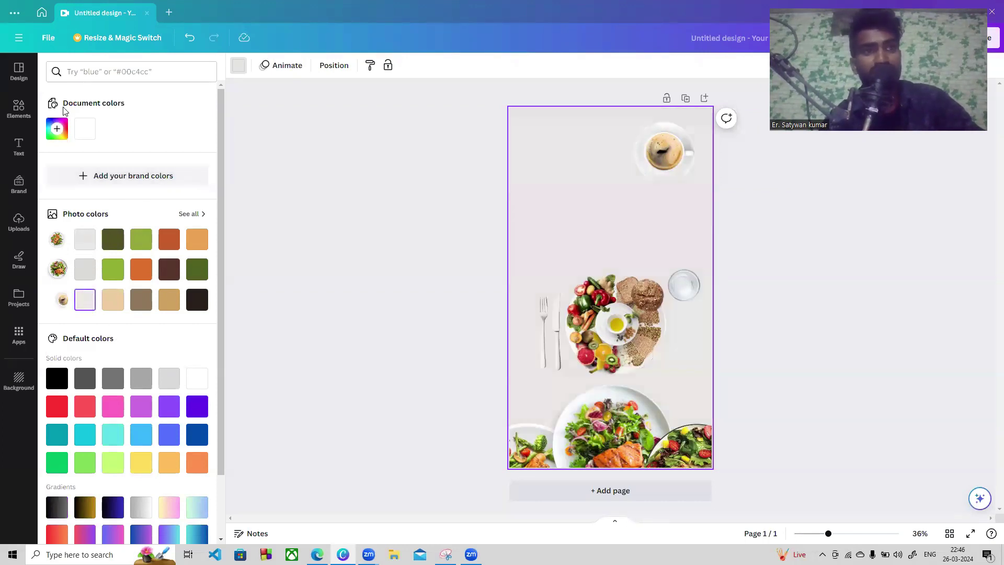
# Set the page background to a custom white colour
pyautogui.click(56, 128)
pyautogui.click(58, 177)
pyautogui.moveTo(58, 176); pyautogui.dragTo(50, 168)
pyautogui.click(569, 301)
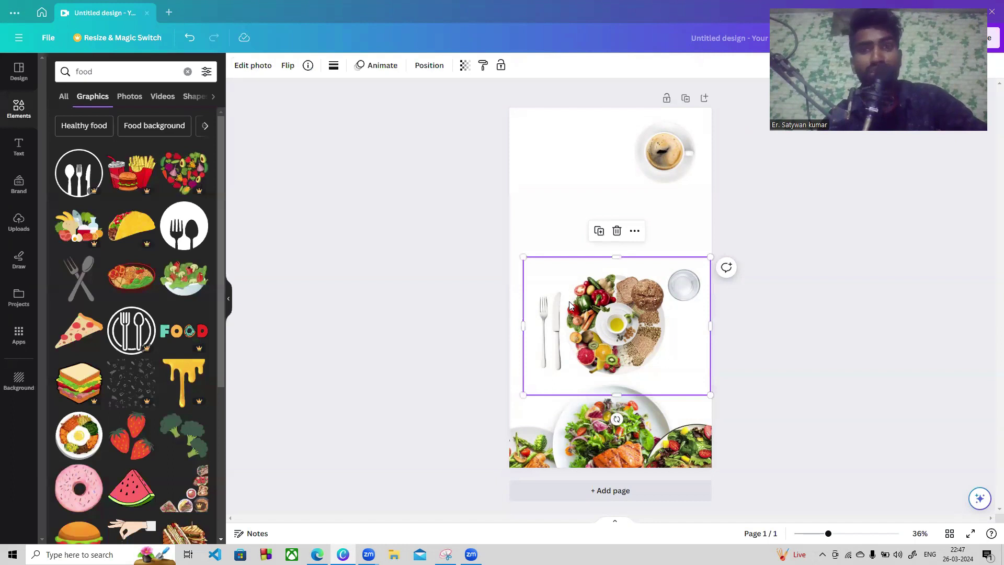
pyautogui.click(587, 436)
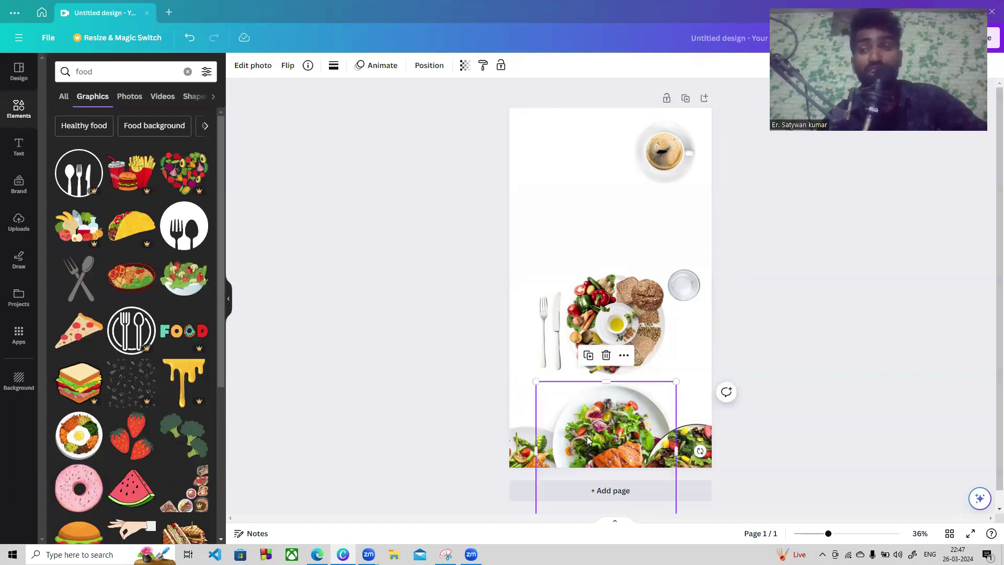
pyautogui.click(582, 307)
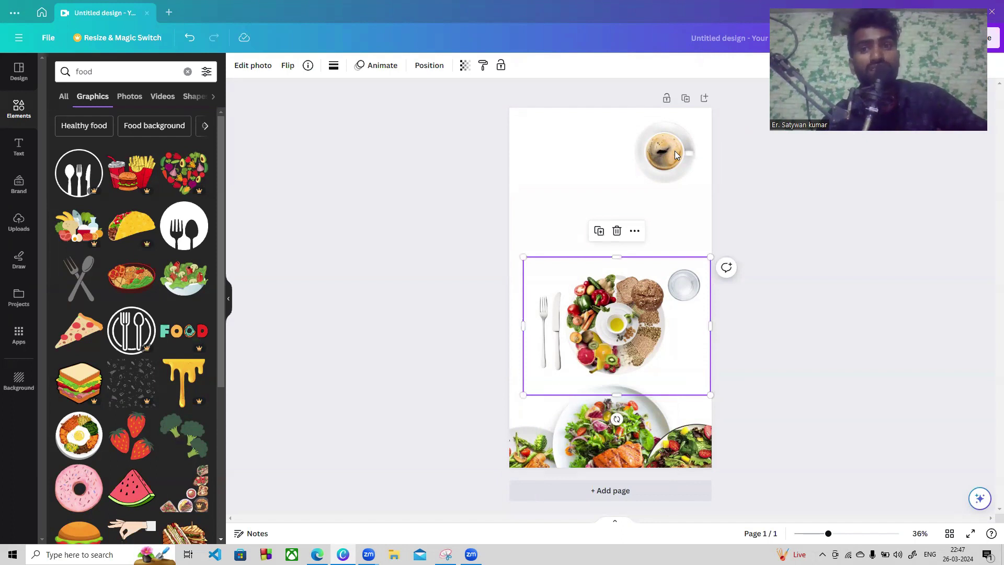
# Apply the Fresco filter to the coffee cup photo near the page's top edge
pyautogui.click(626, 193)
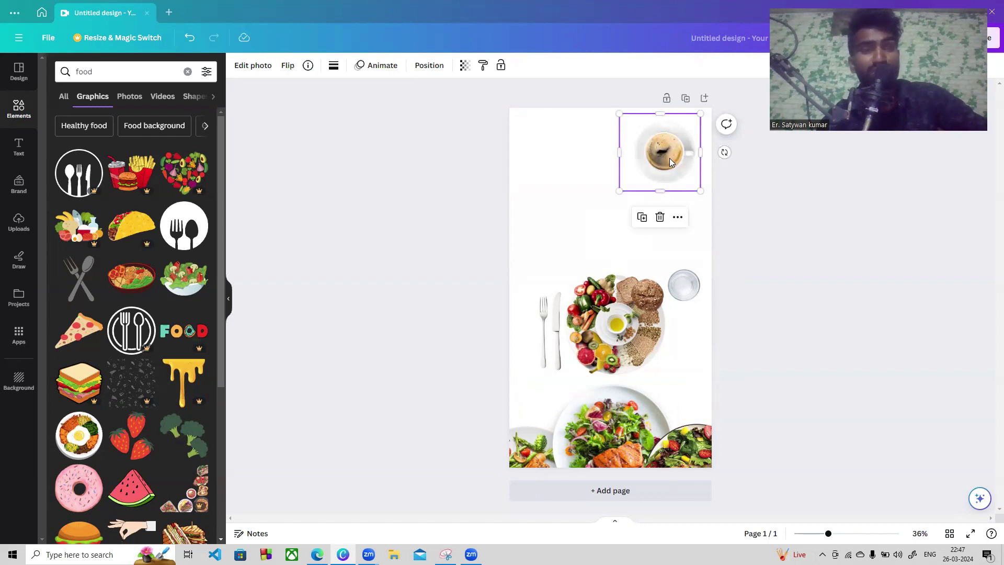
pyautogui.click(244, 67)
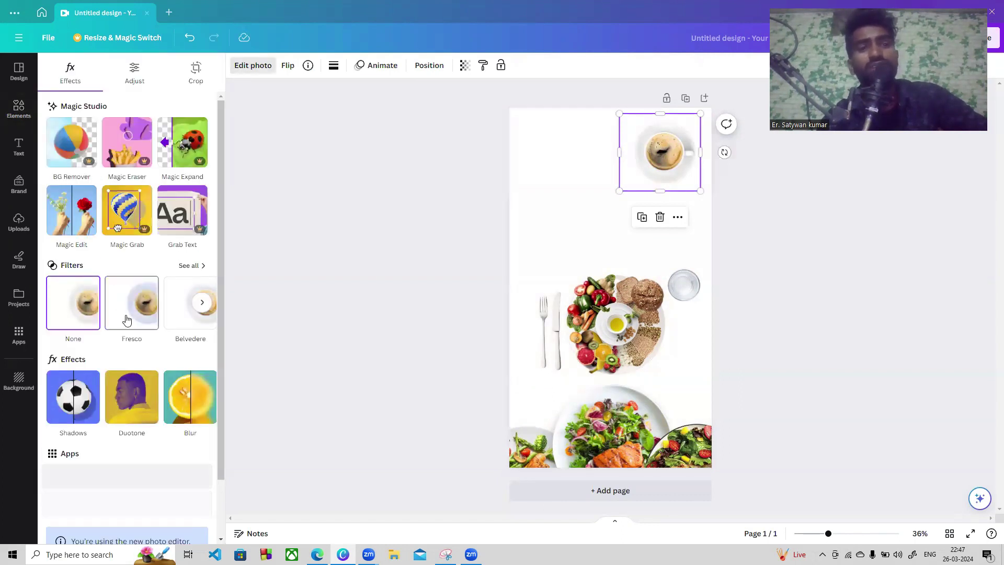
pyautogui.click(138, 298)
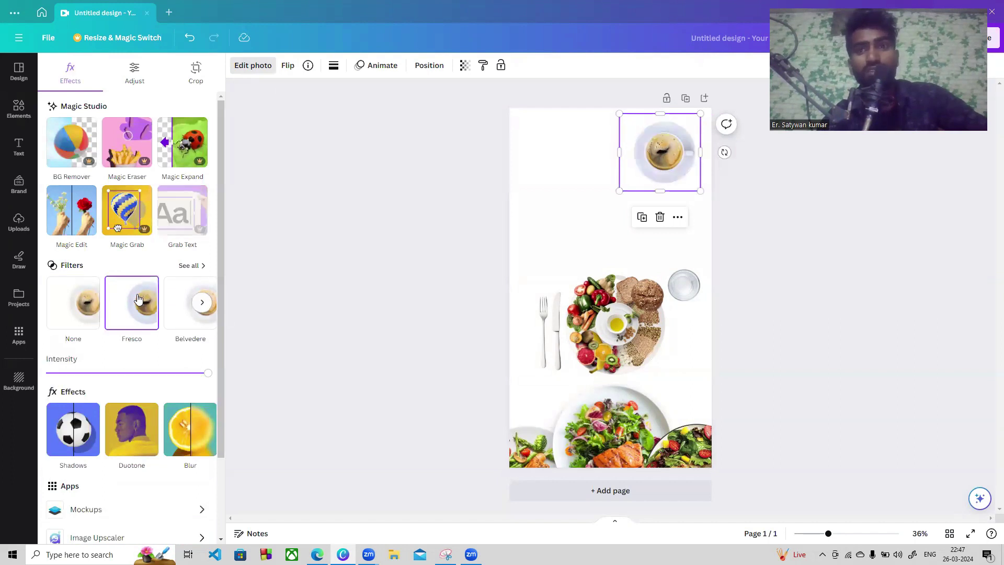
# Compare the coffee cup photo with and without the Fresco filter, try an Outline effect, and give it a Drop shadow
pyautogui.click(94, 298)
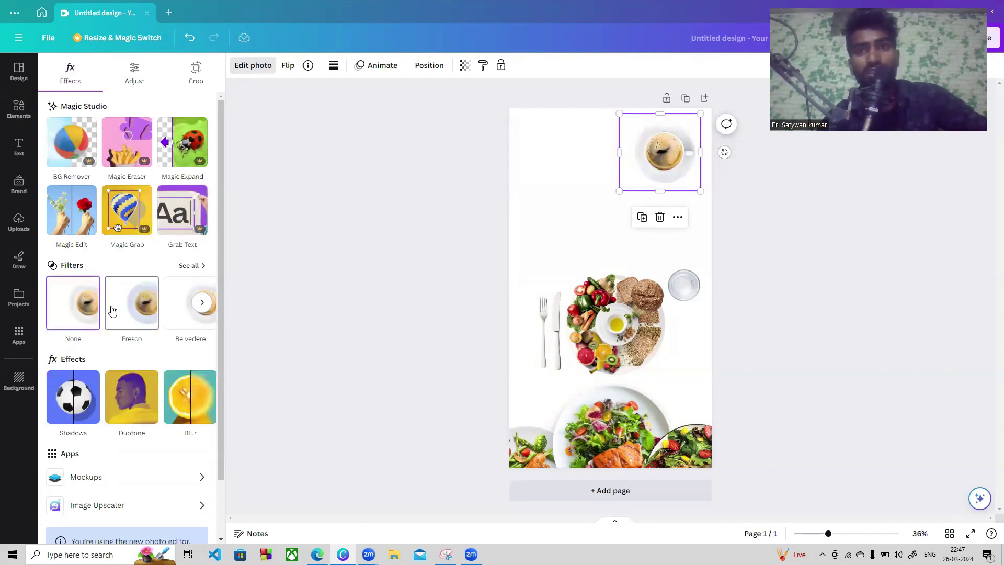
pyautogui.click(111, 308)
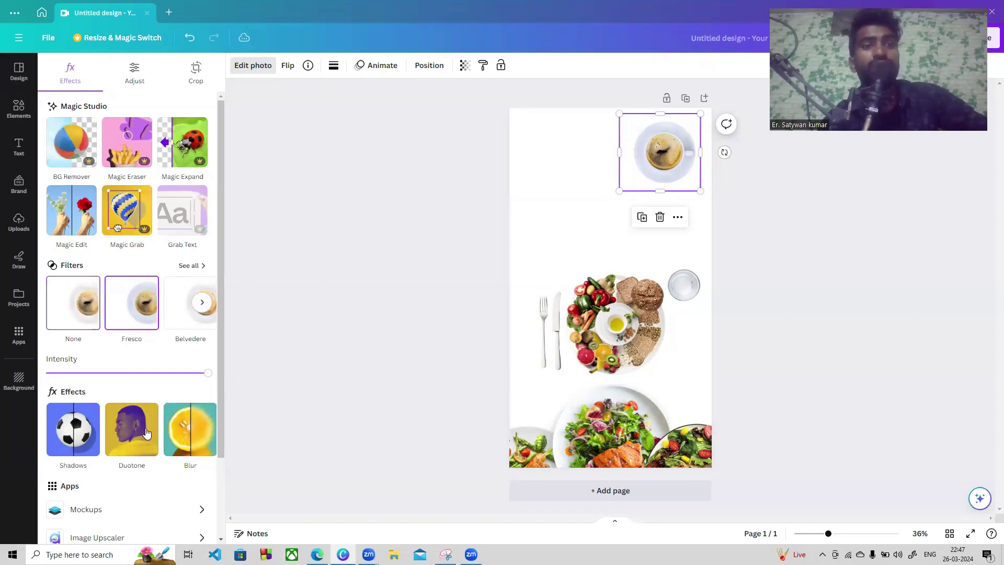
pyautogui.click(72, 425)
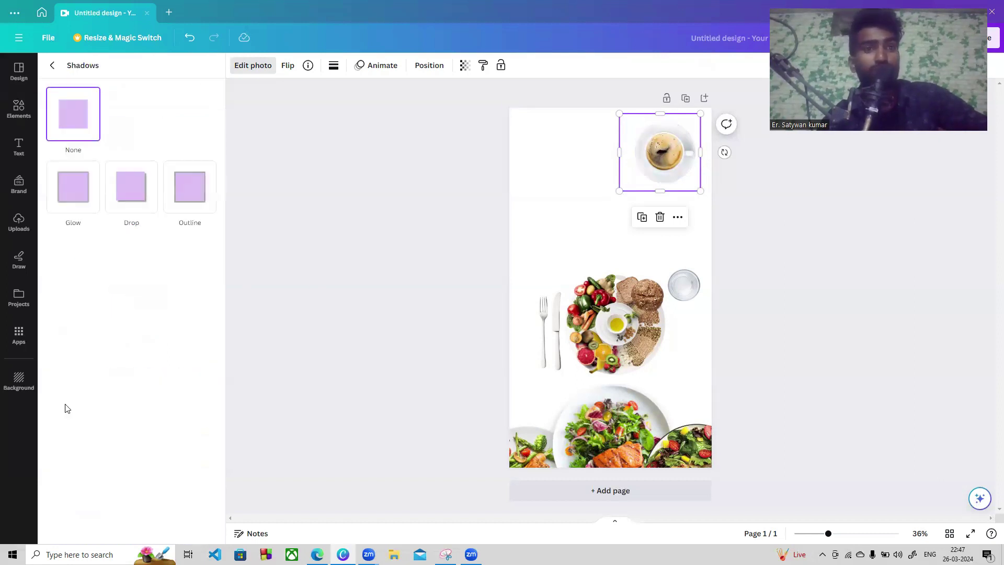
pyautogui.click(131, 194)
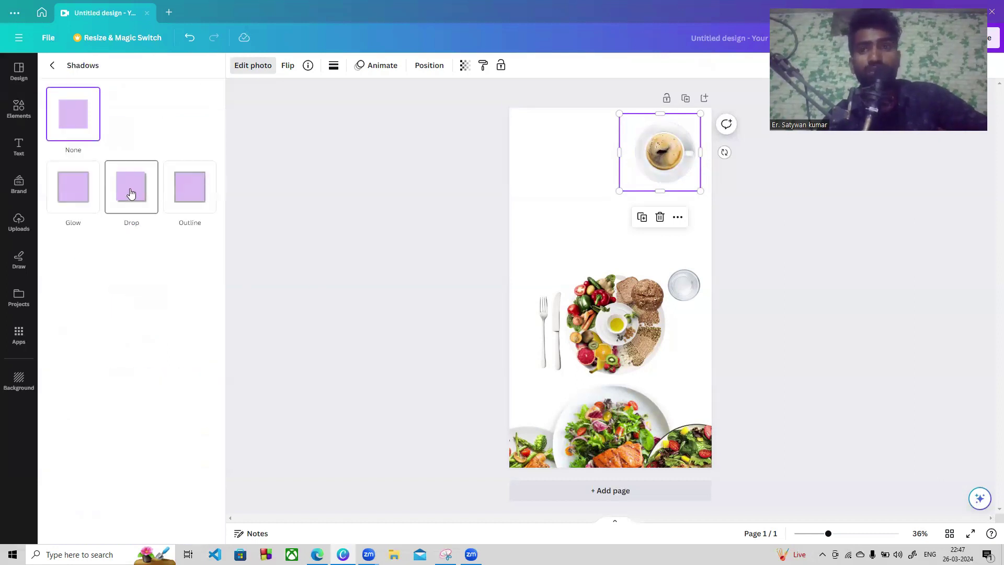
pyautogui.click(197, 189)
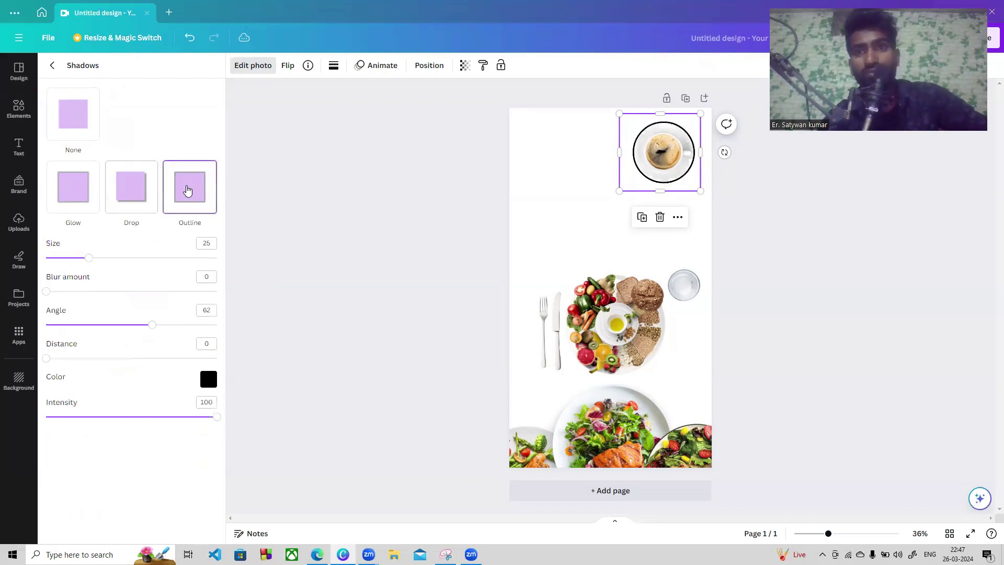
pyautogui.click(142, 192)
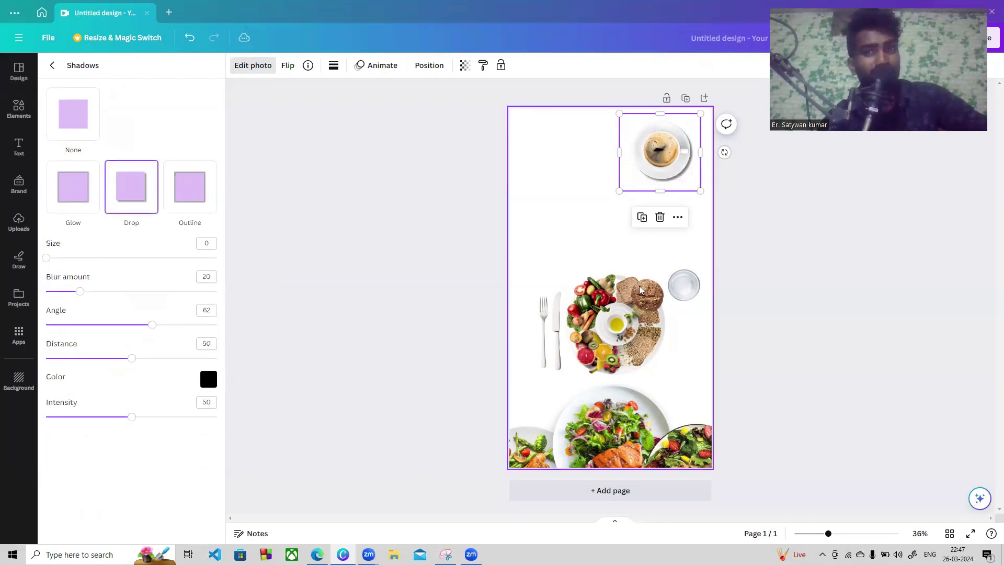
# Apply a Drop shadow to the vegan plate photo in the middle of the page
pyautogui.click(630, 306)
pyautogui.click(128, 187)
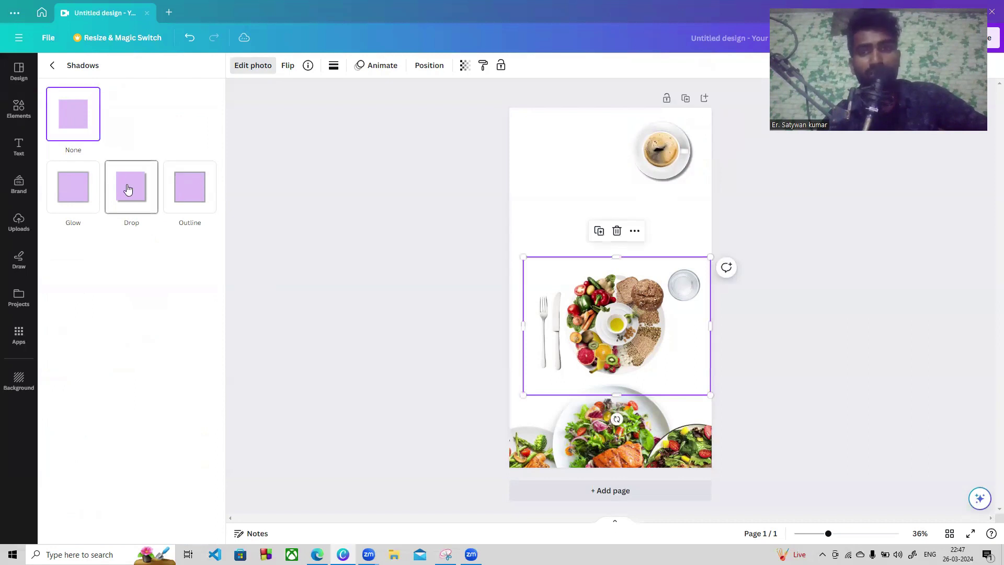
pyautogui.moveTo(601, 341); pyautogui.dragTo(601, 343)
# Apply a Drop shadow to each of the three salad plate photos along the page's bottom edge
pyautogui.click(594, 460)
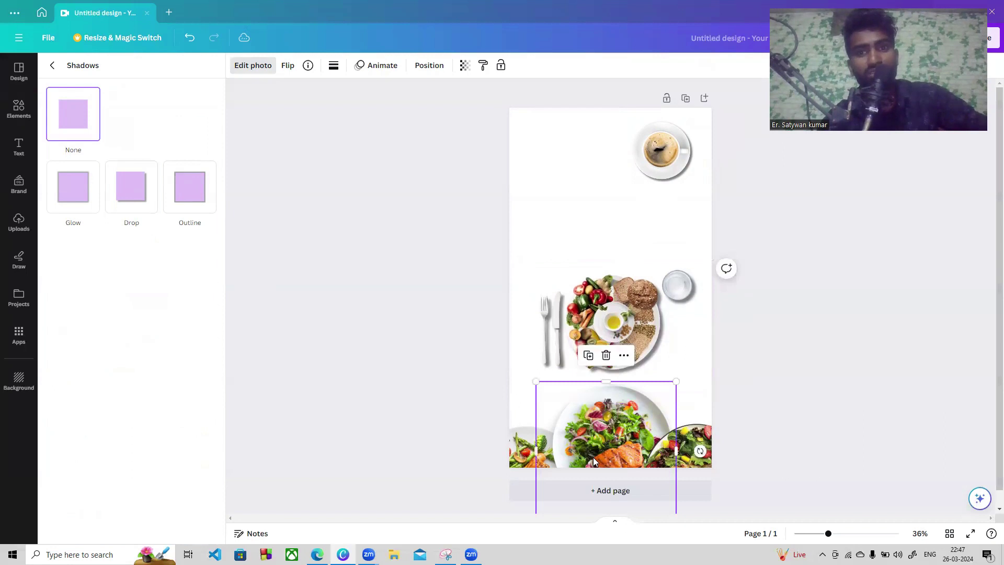
pyautogui.click(130, 197)
pyautogui.moveTo(539, 422); pyautogui.dragTo(444, 422)
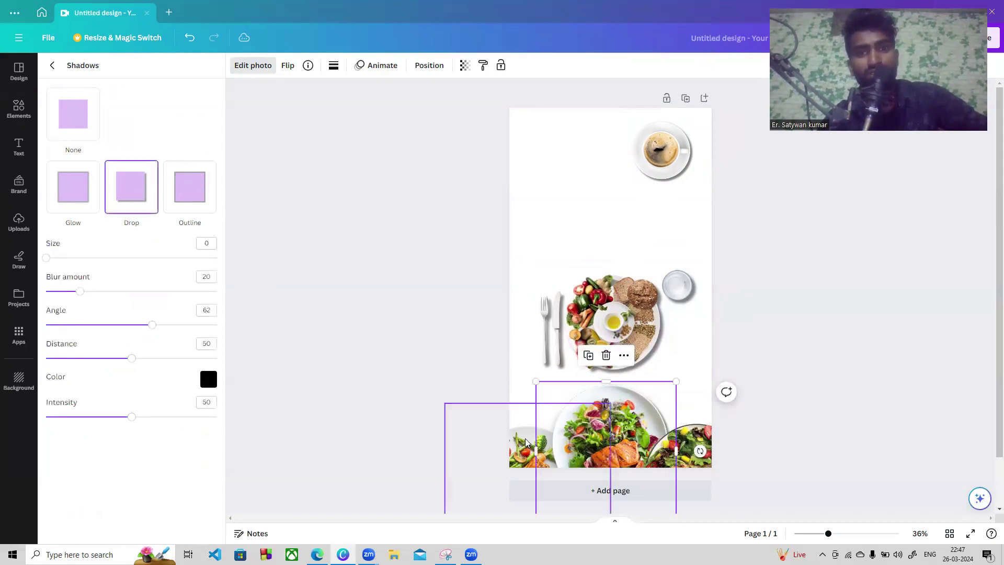
pyautogui.click(126, 191)
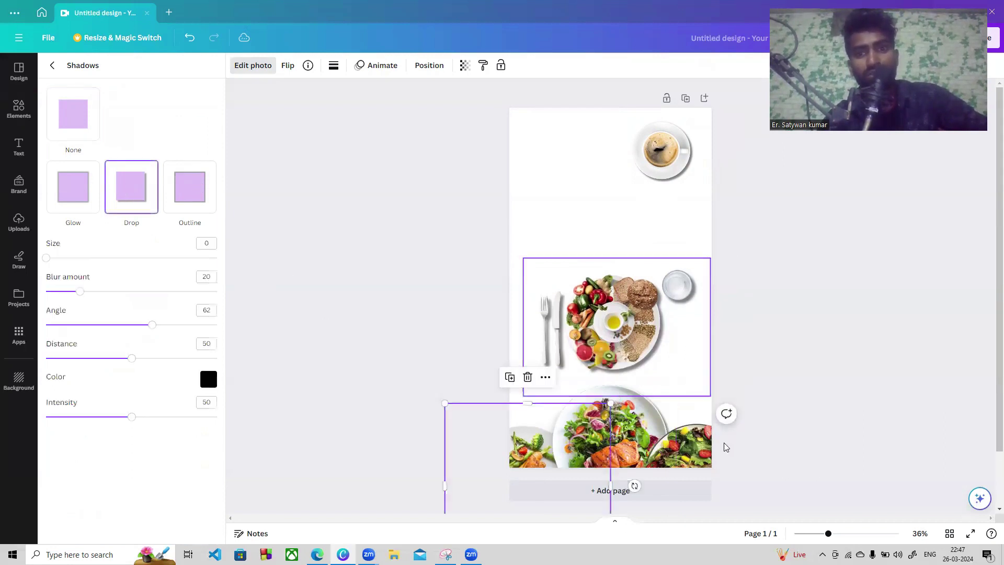
pyautogui.click(124, 196)
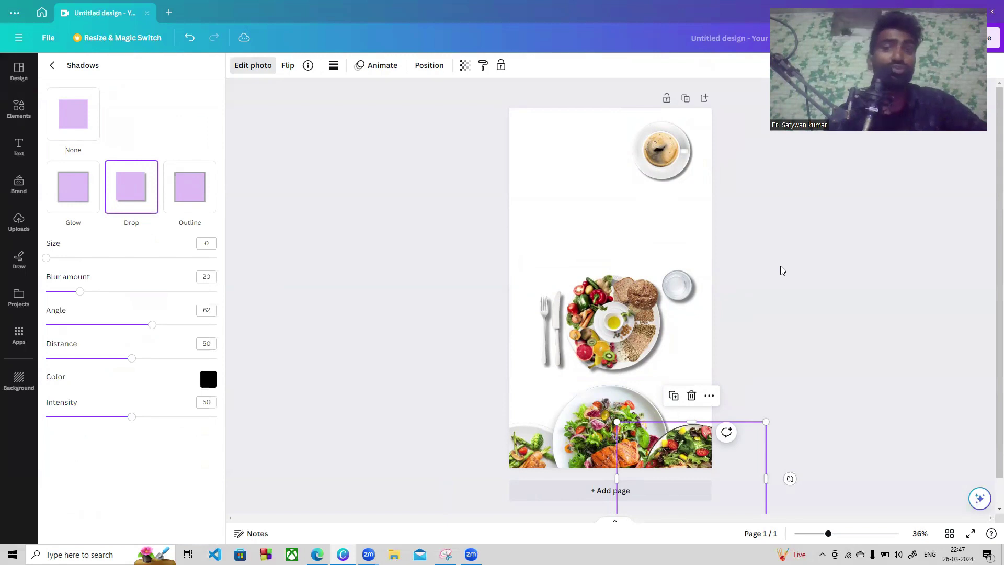
# Shift the vegan plate photo slightly left on the page, keeping it above the salad plates
pyautogui.click(655, 330)
pyautogui.moveTo(647, 330); pyautogui.dragTo(636, 330)
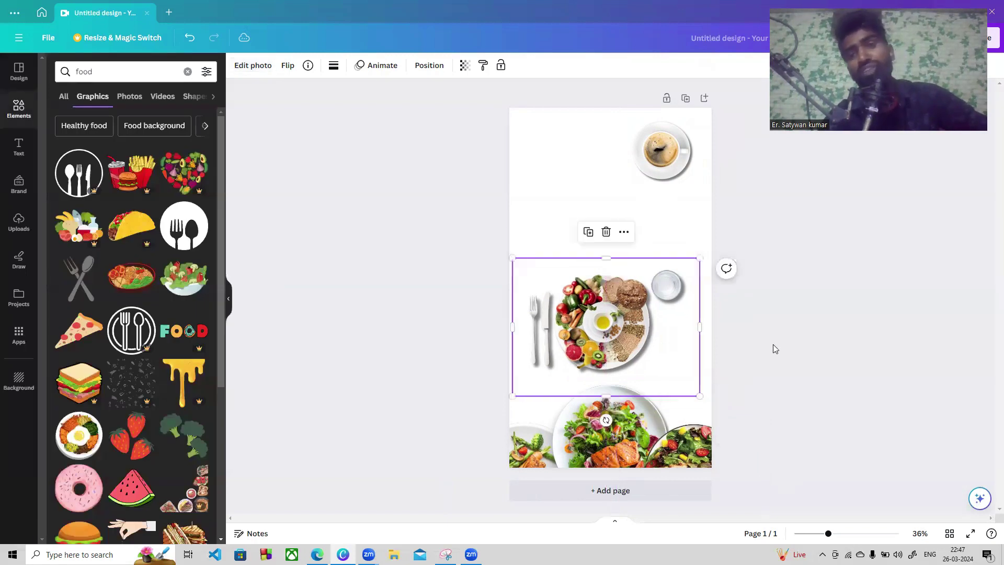
pyautogui.click(774, 347)
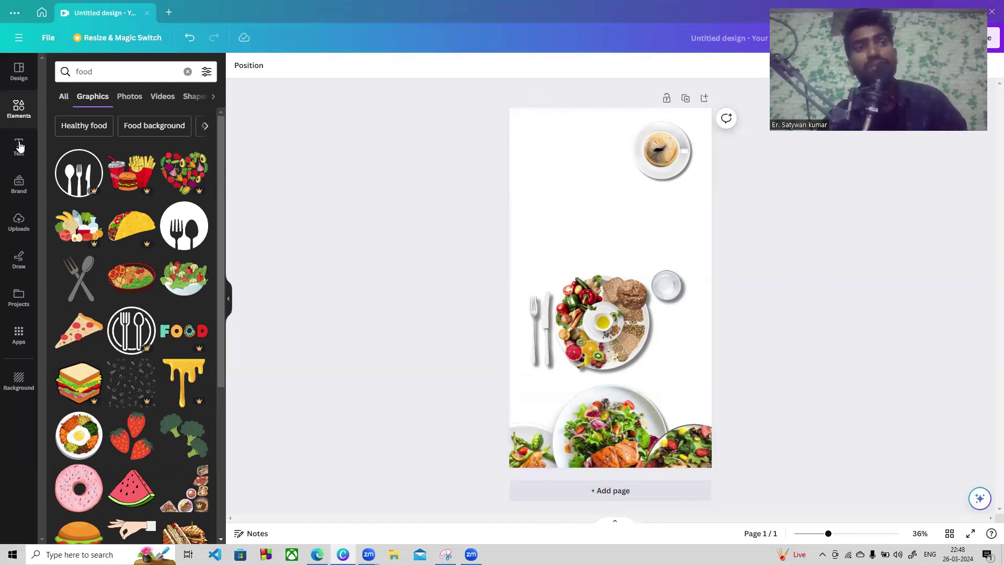
# Search the graphics elements for "gradient" in place of "food"
pyautogui.click(102, 74)
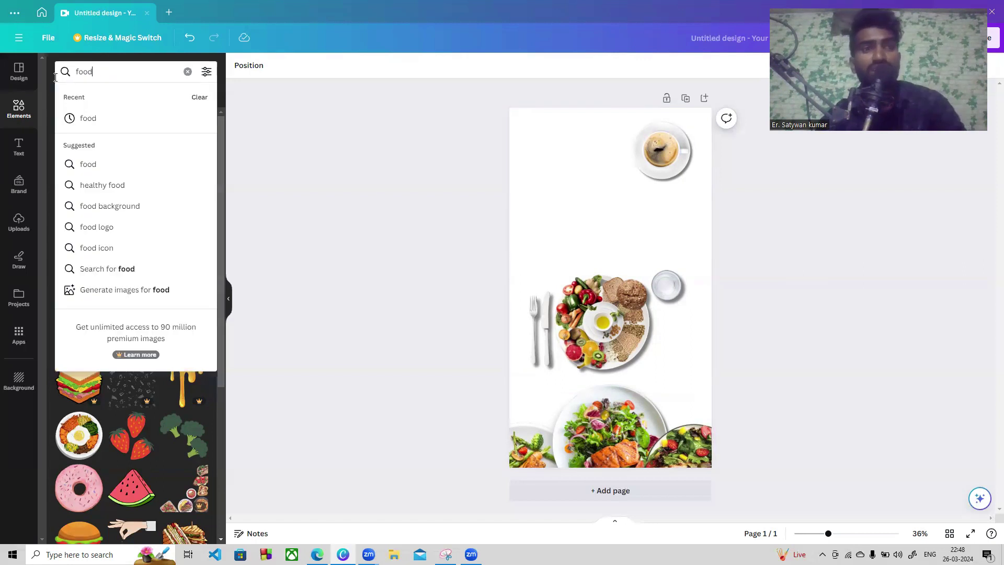
pyautogui.write('gradien')
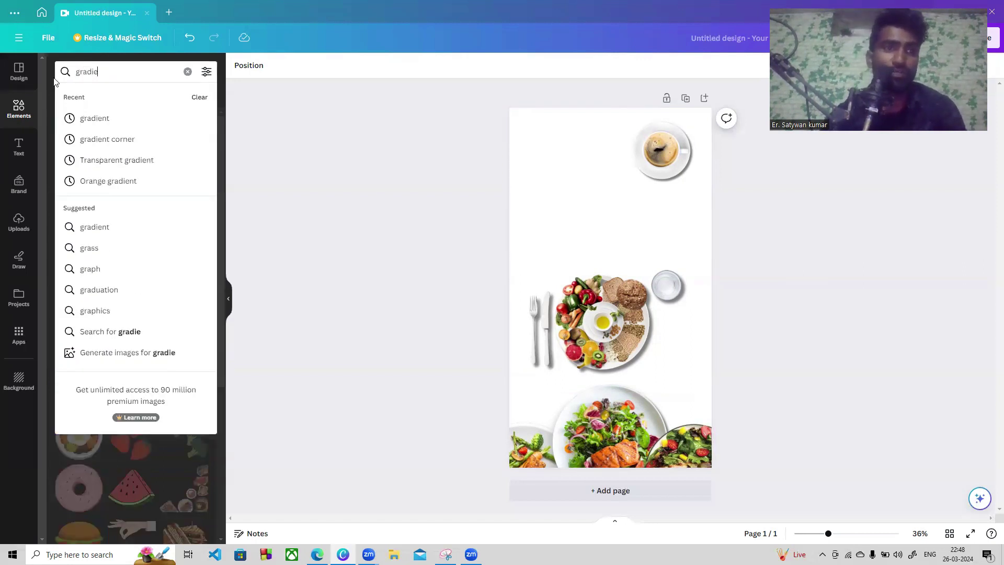
pyautogui.click(99, 122)
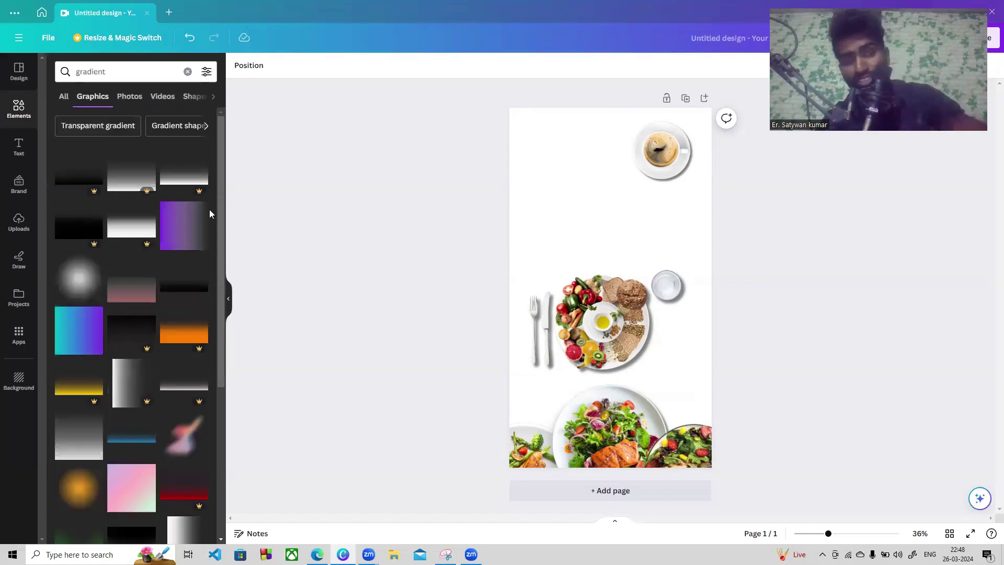
# Try purple and blue gradient graphics, placing the blue one over the salad plates, and delete the purple one
pyautogui.click(184, 226)
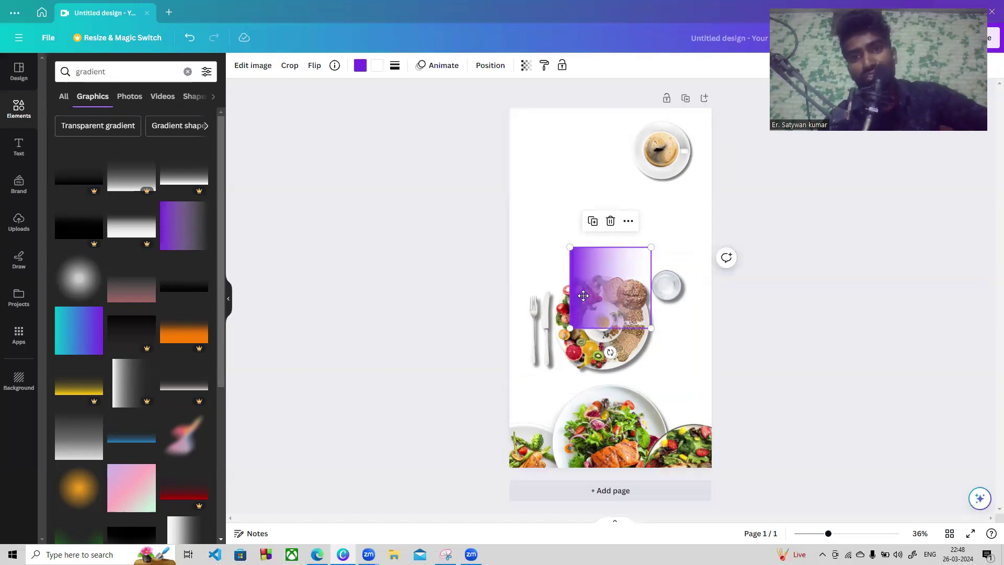
pyautogui.moveTo(583, 296); pyautogui.dragTo(584, 300)
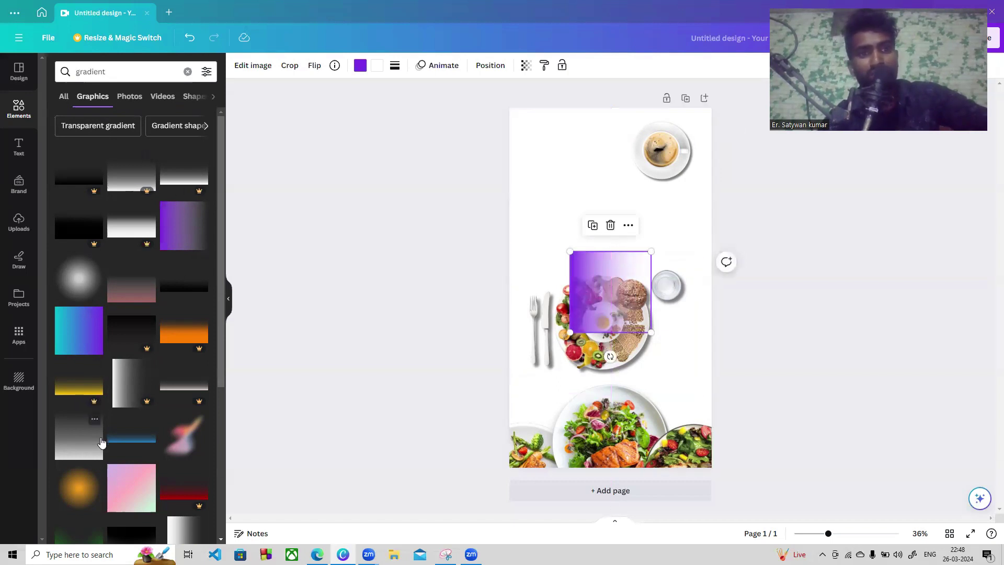
pyautogui.click(122, 443)
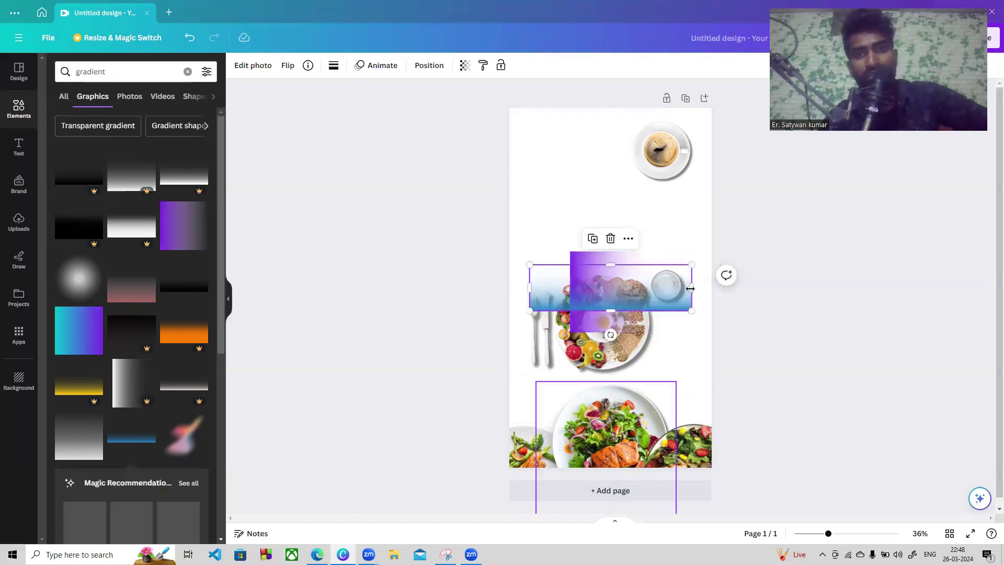
pyautogui.moveTo(628, 442); pyautogui.dragTo(612, 444)
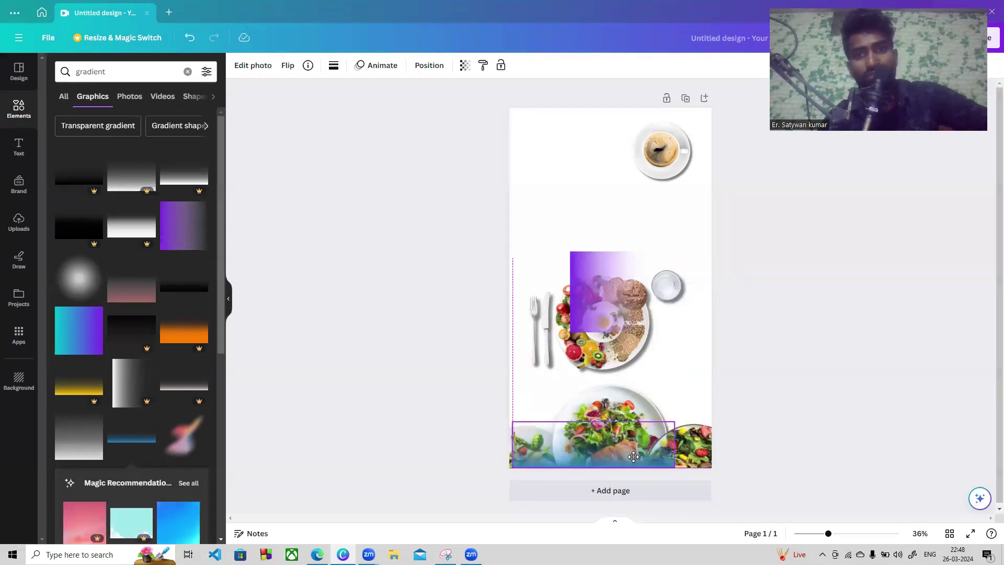
pyautogui.click(609, 283)
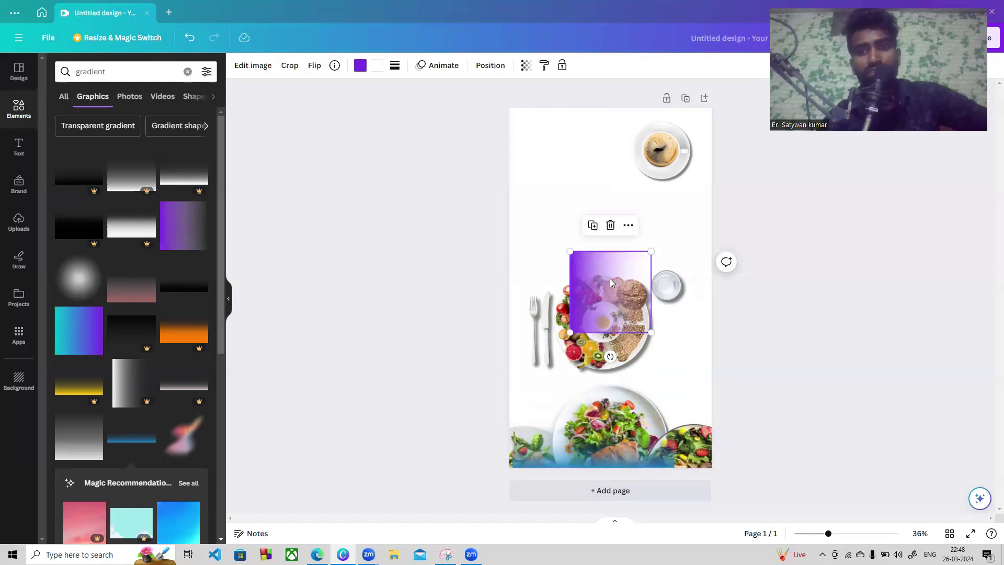
pyautogui.press('Delete')
# Try stretching the blue gradient over the whole page and inspect its crop, and delete the gradient
pyautogui.click(581, 452)
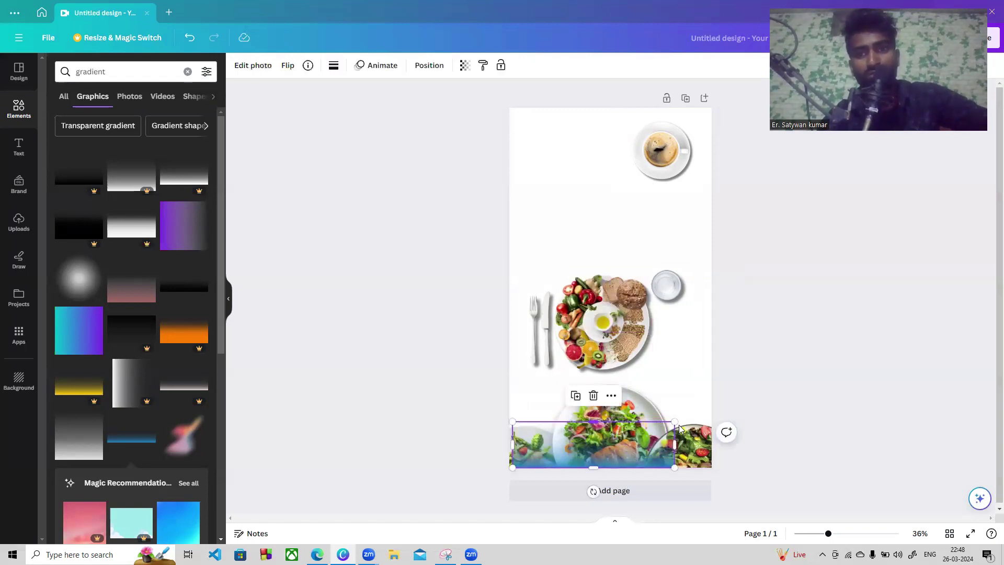
pyautogui.moveTo(674, 422); pyautogui.dragTo(724, 407)
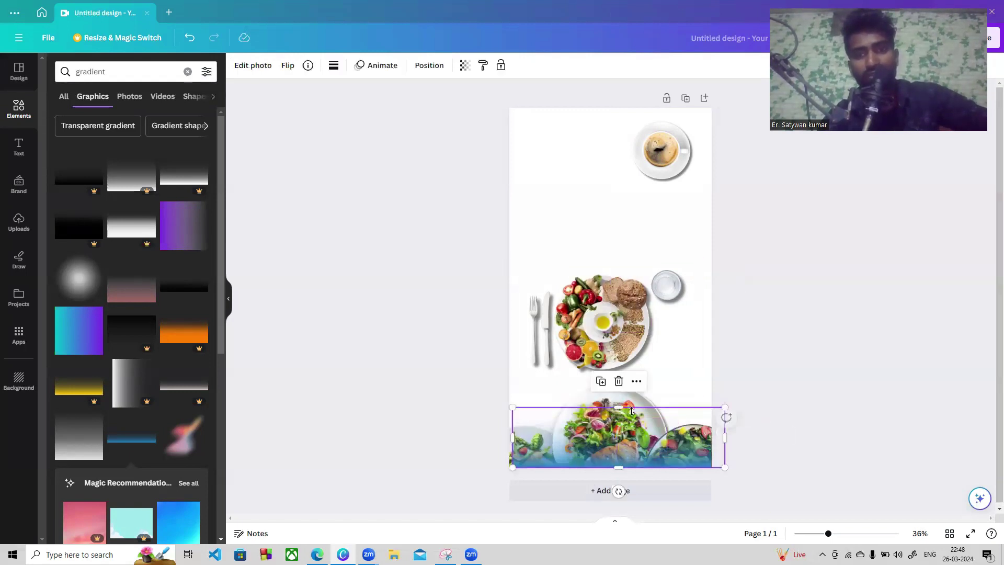
pyautogui.moveTo(602, 222); pyautogui.dragTo(599, 119)
pyautogui.moveTo(583, 180); pyautogui.dragTo(584, 178)
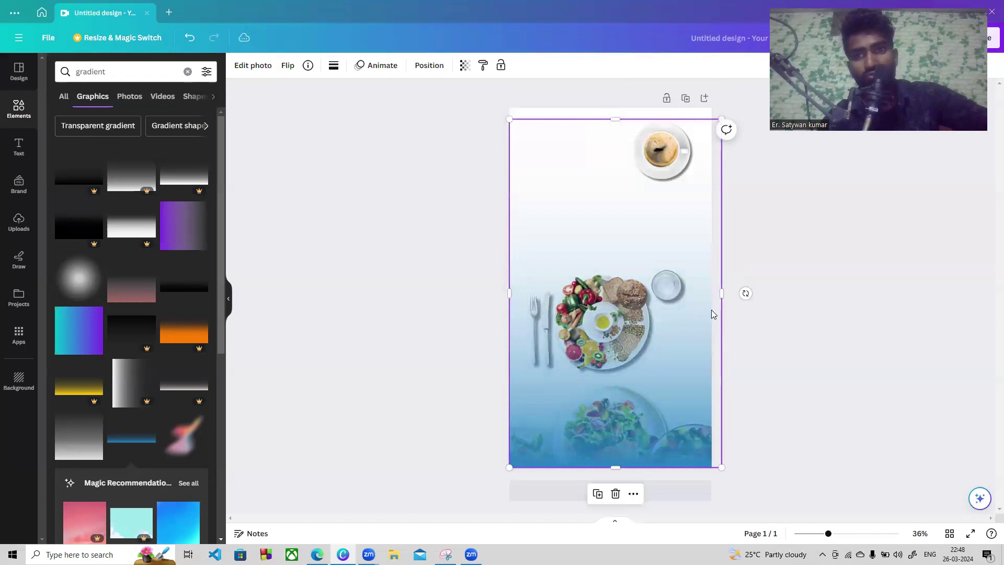
pyautogui.moveTo(716, 297); pyautogui.dragTo(711, 293)
pyautogui.moveTo(615, 104); pyautogui.dragTo(610, 103)
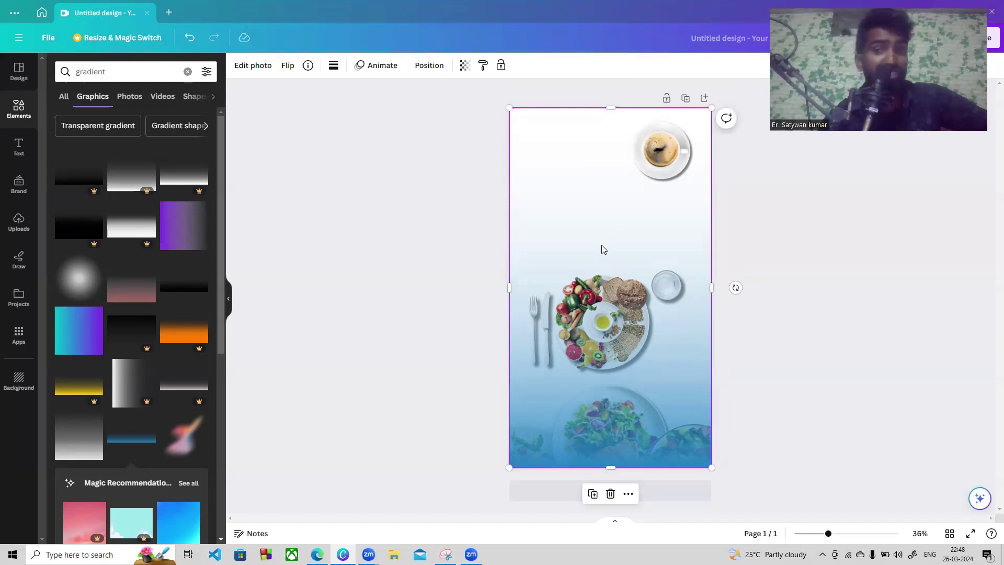
pyautogui.doubleClick(608, 413)
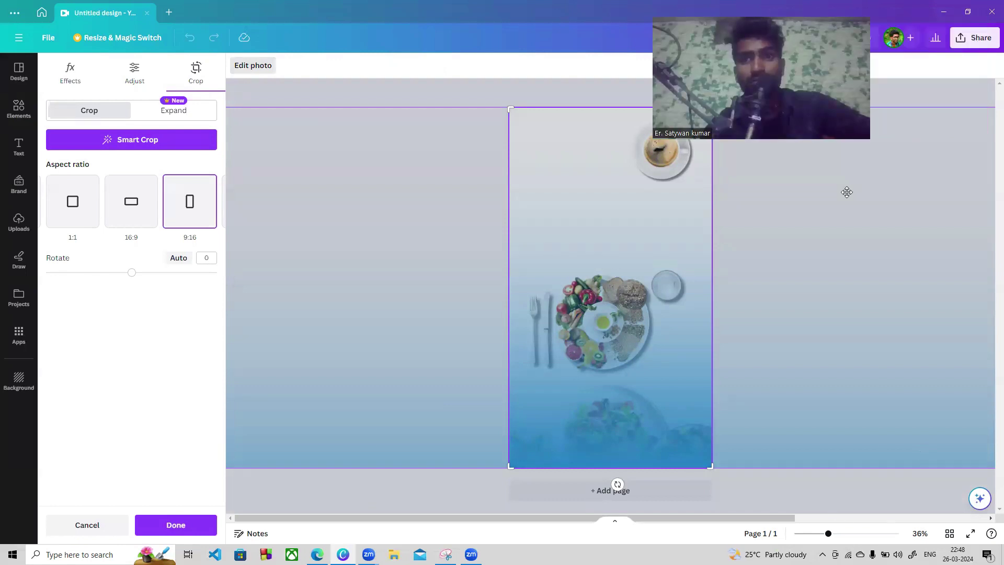
pyautogui.click(176, 525)
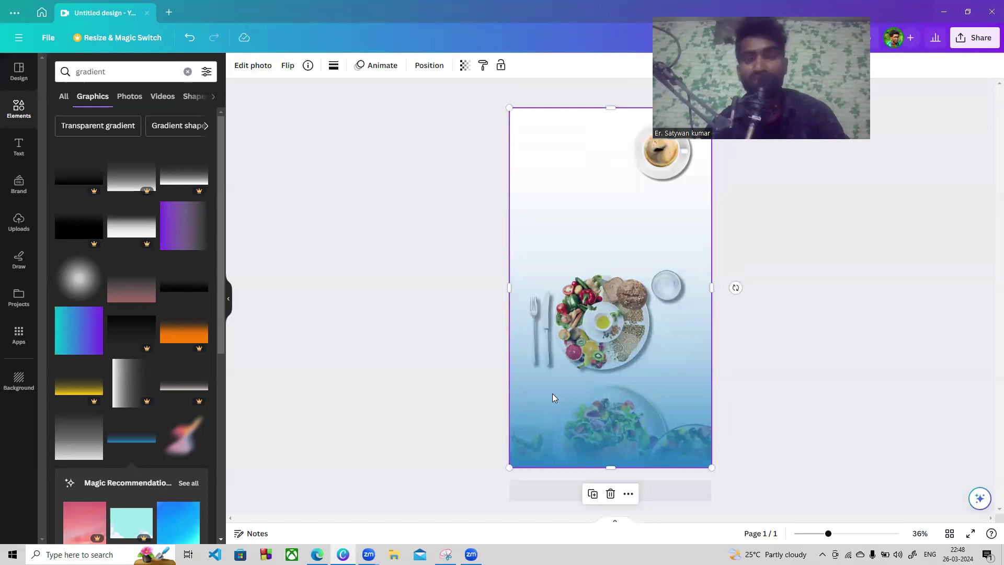
pyautogui.press('Delete')
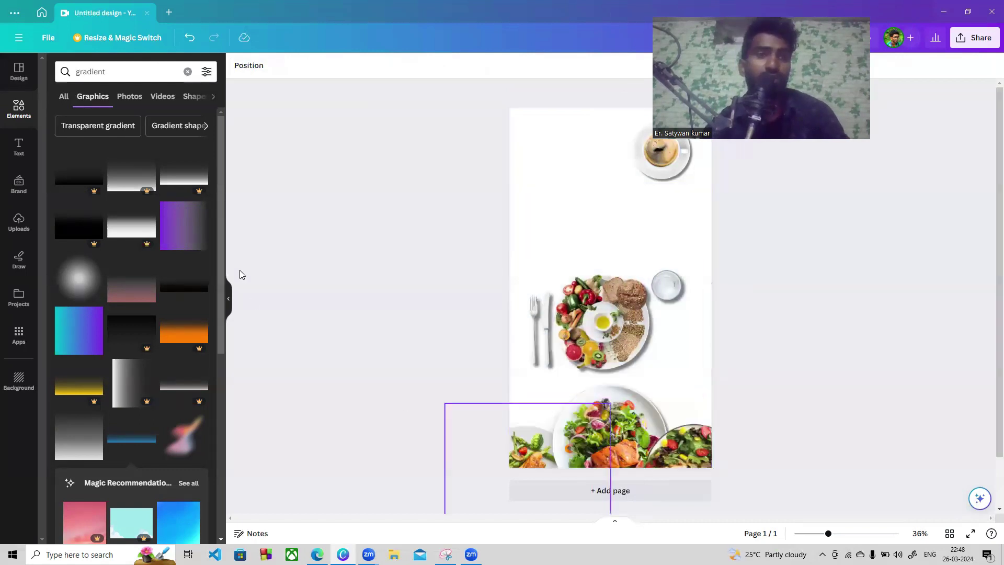
# Add the purple-to-transparent gradient, rotate it 90° counterclockwise so it fades upward, and place it against the page's left edge above the vegan plate
pyautogui.click(190, 227)
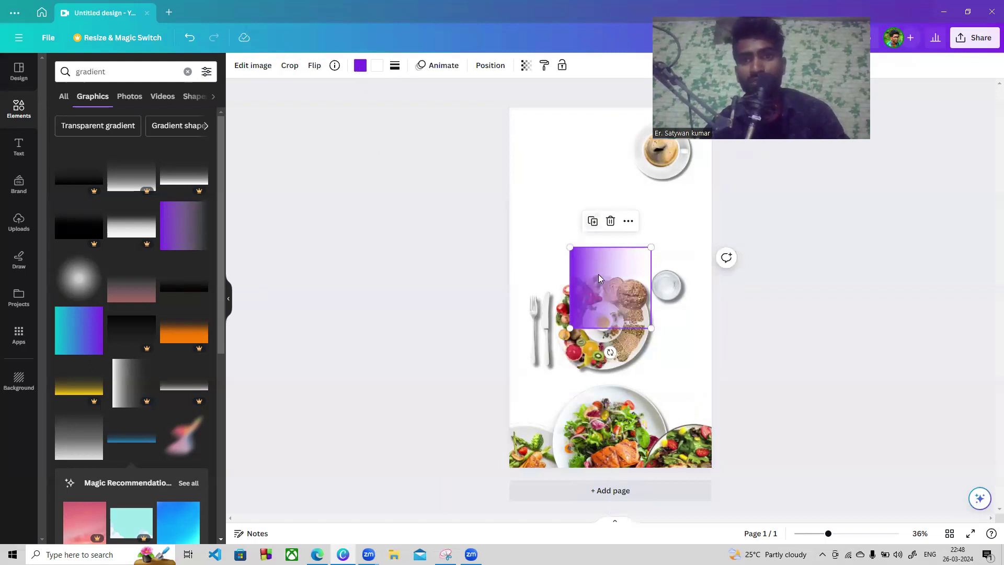
pyautogui.moveTo(603, 314); pyautogui.dragTo(594, 244)
pyautogui.moveTo(601, 283); pyautogui.dragTo(664, 217)
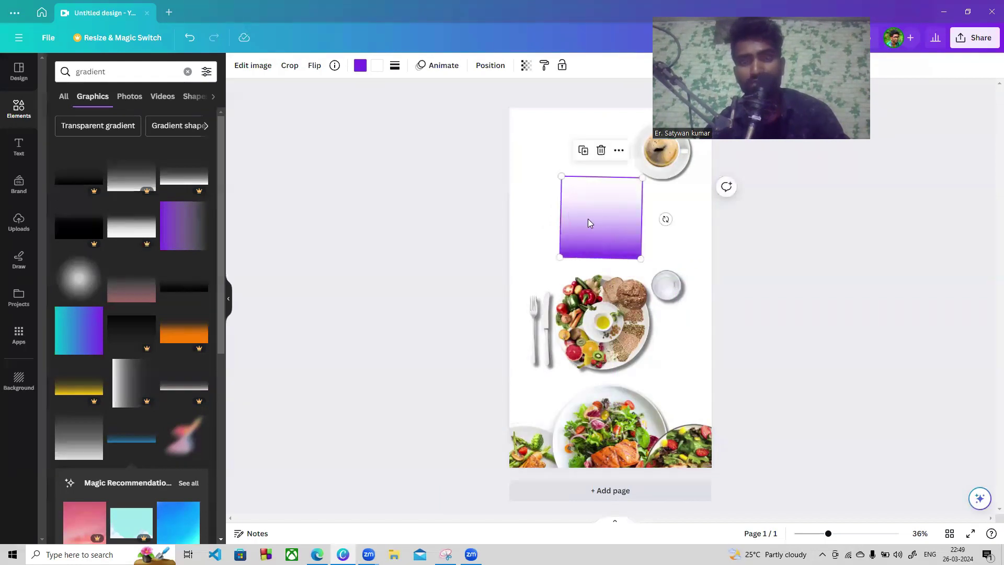
pyautogui.moveTo(588, 219); pyautogui.dragTo(533, 226)
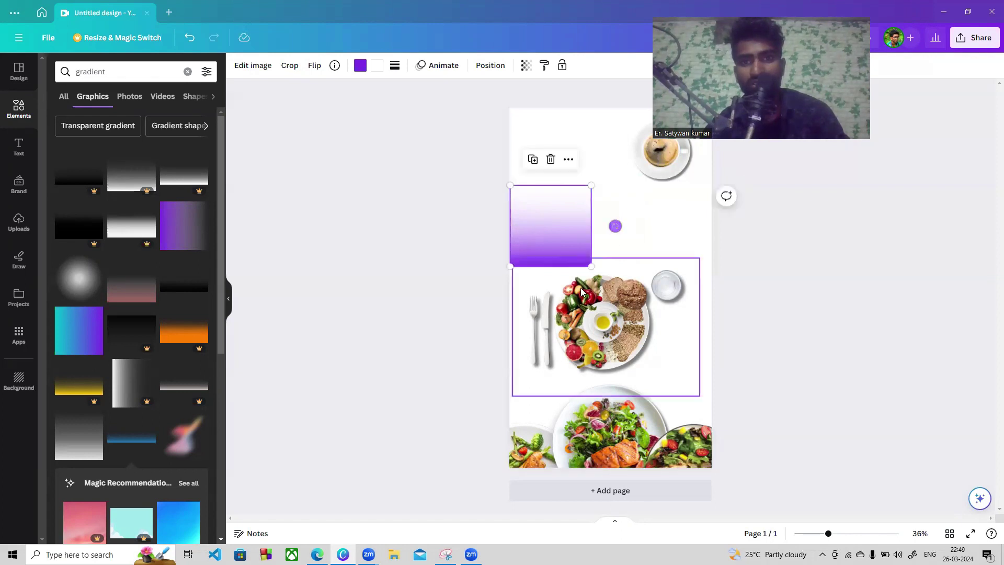
# Enlarge the purple gradient to the page width and align it with the page's bottom edge, covering the salad and vegan plates
pyautogui.moveTo(591, 269); pyautogui.dragTo(737, 388)
pyautogui.moveTo(609, 424); pyautogui.dragTo(601, 459)
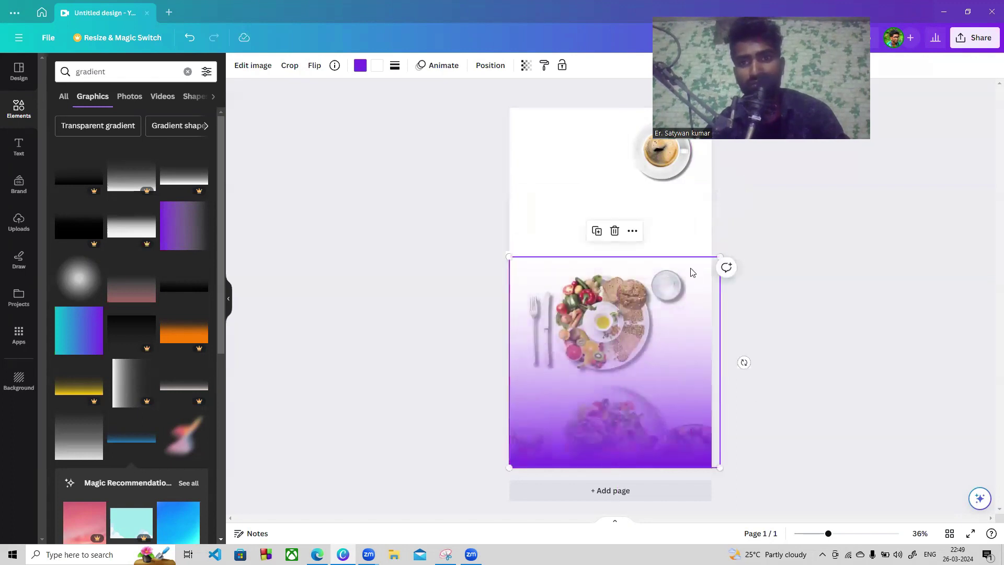
pyautogui.moveTo(720, 468); pyautogui.dragTo(702, 458)
pyautogui.moveTo(639, 397); pyautogui.dragTo(639, 402)
pyautogui.click(781, 377)
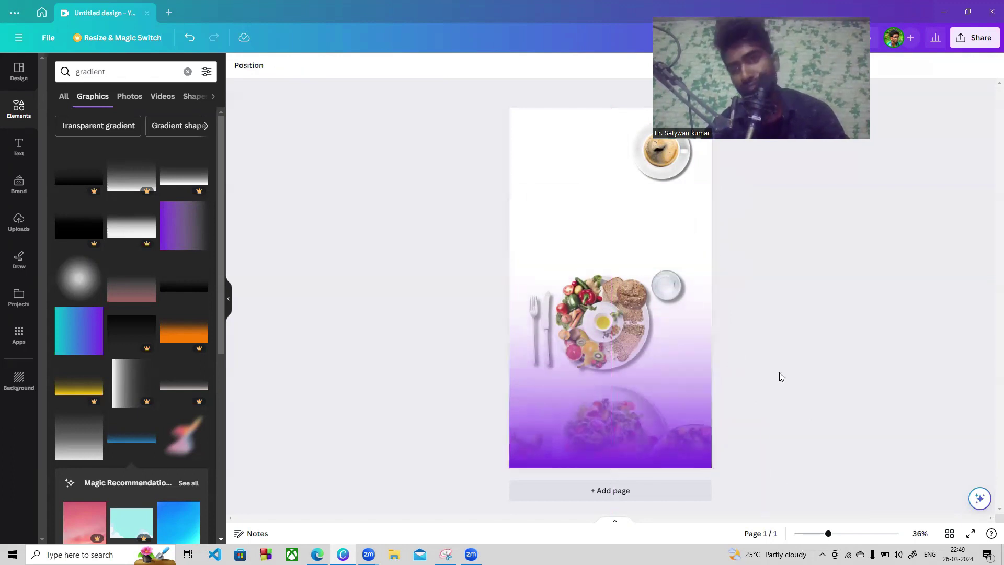
# Recolour the purple gradient, trying black and grey shades and settling on the near-black photo color taken from the coffee cup
pyautogui.click(637, 396)
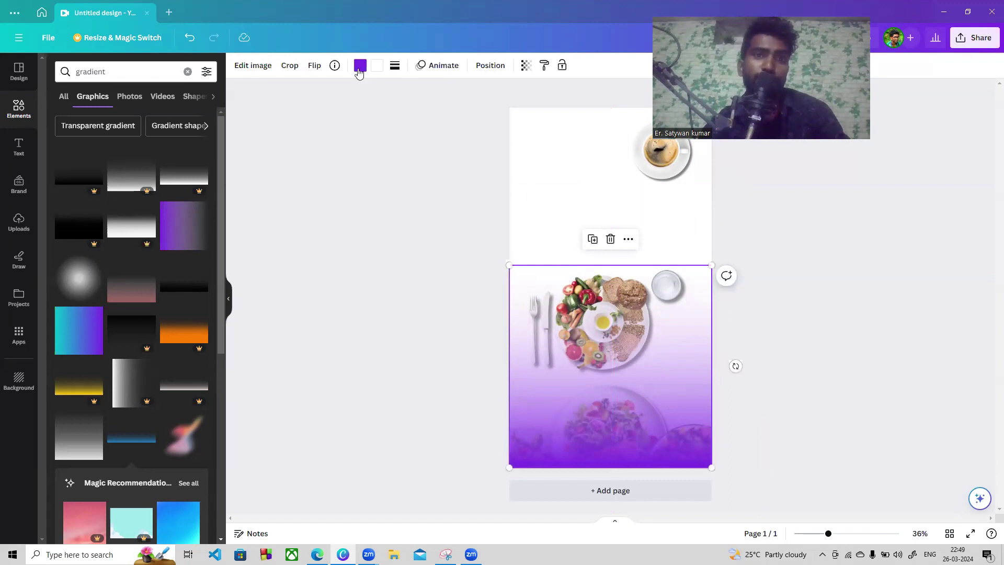
pyautogui.click(359, 66)
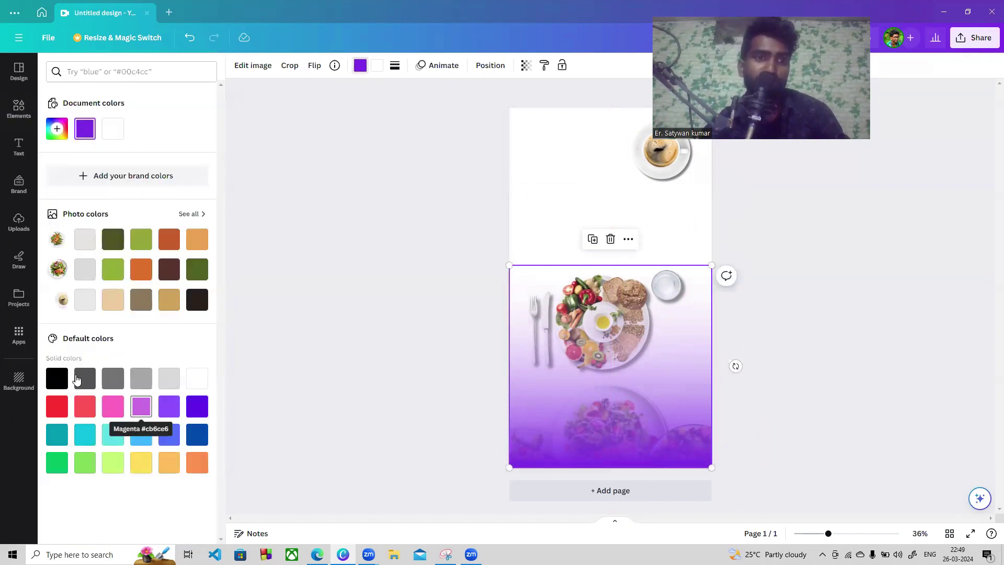
pyautogui.click(58, 382)
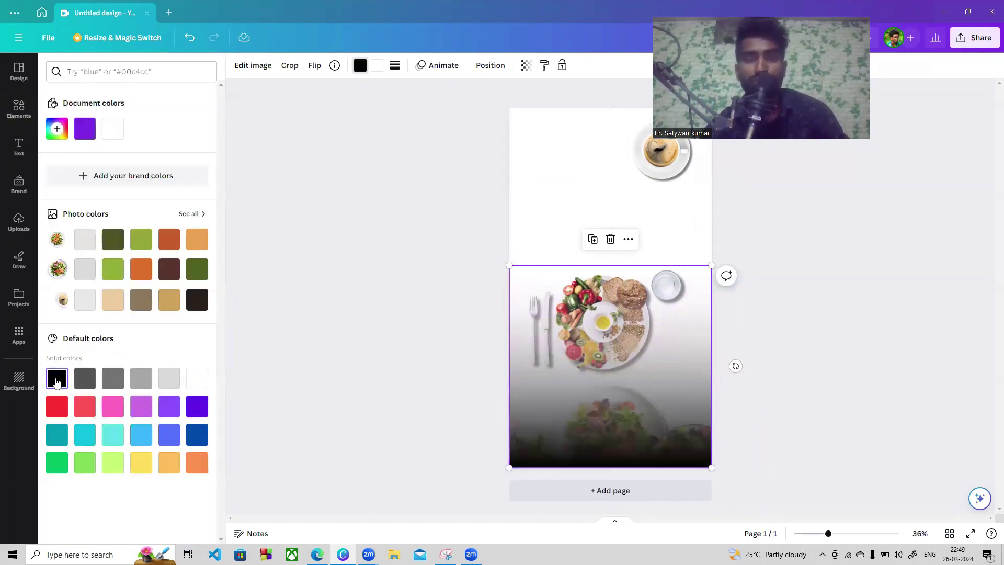
pyautogui.click(113, 381)
pyautogui.click(140, 381)
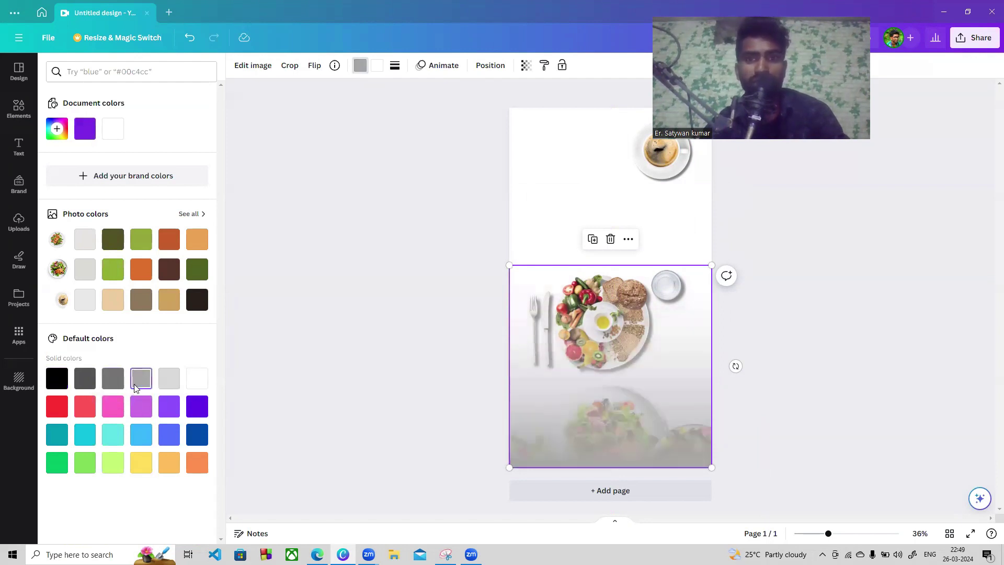
pyautogui.click(116, 384)
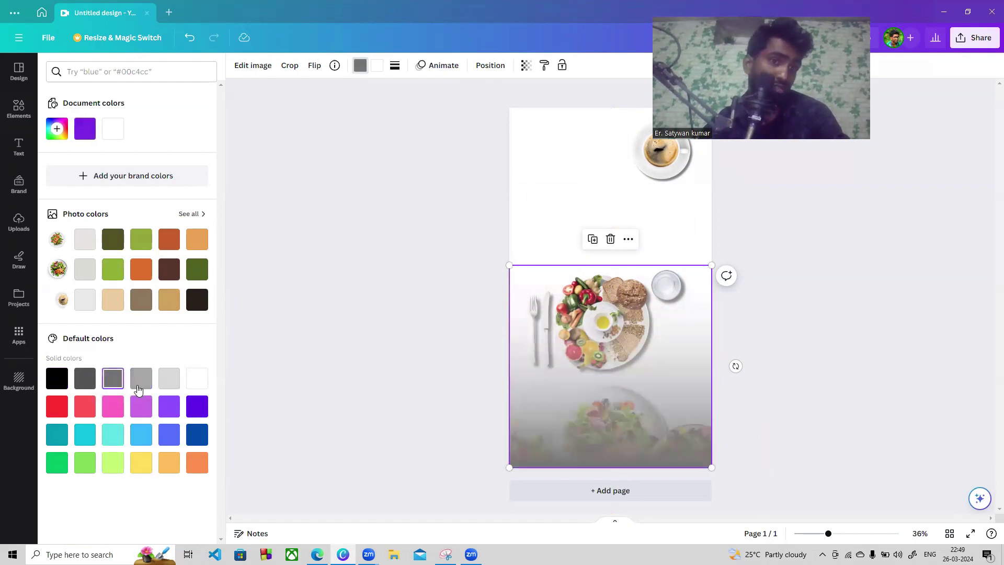
pyautogui.click(165, 386)
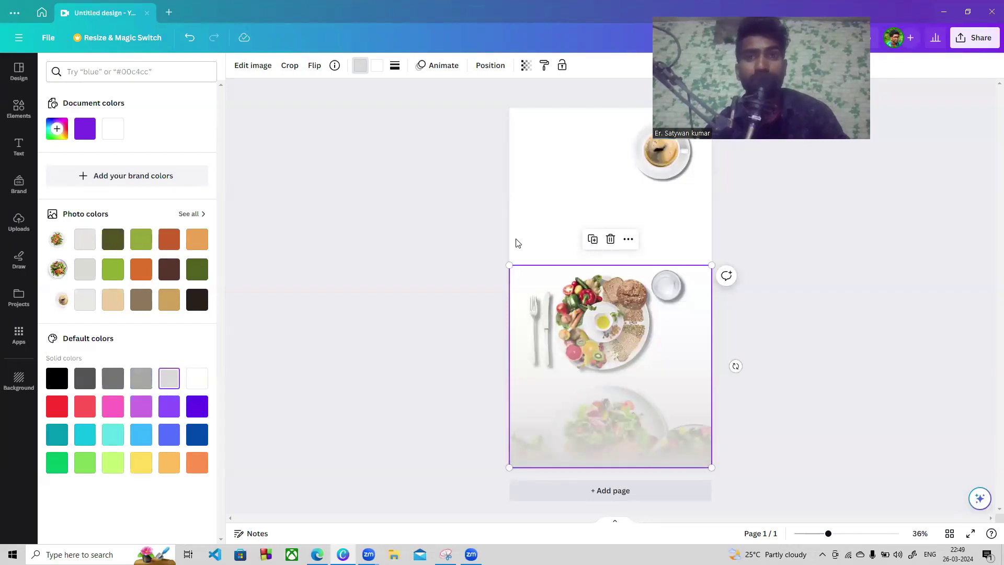
pyautogui.moveTo(508, 265); pyautogui.dragTo(569, 206)
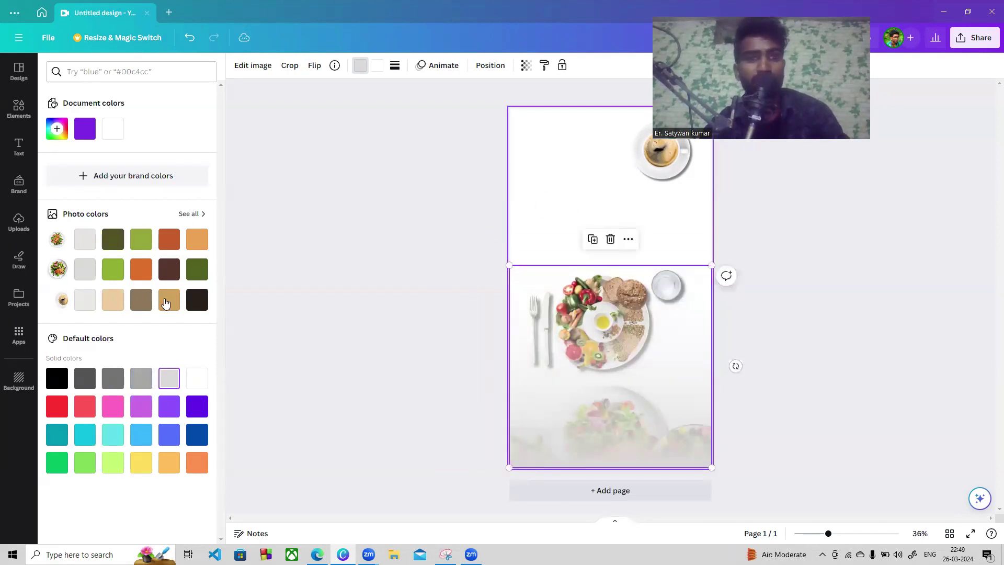
pyautogui.click(192, 303)
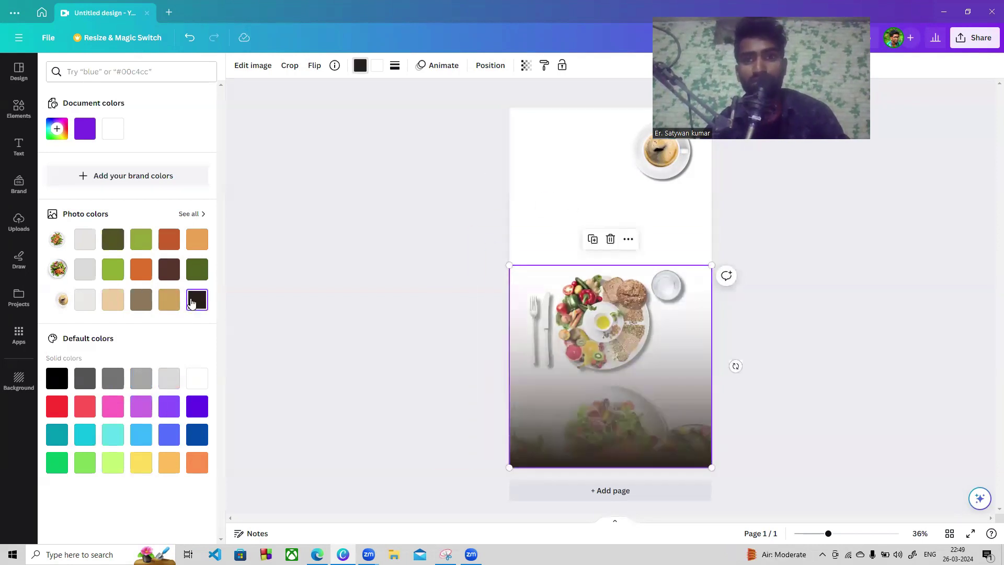
pyautogui.press('Escape')
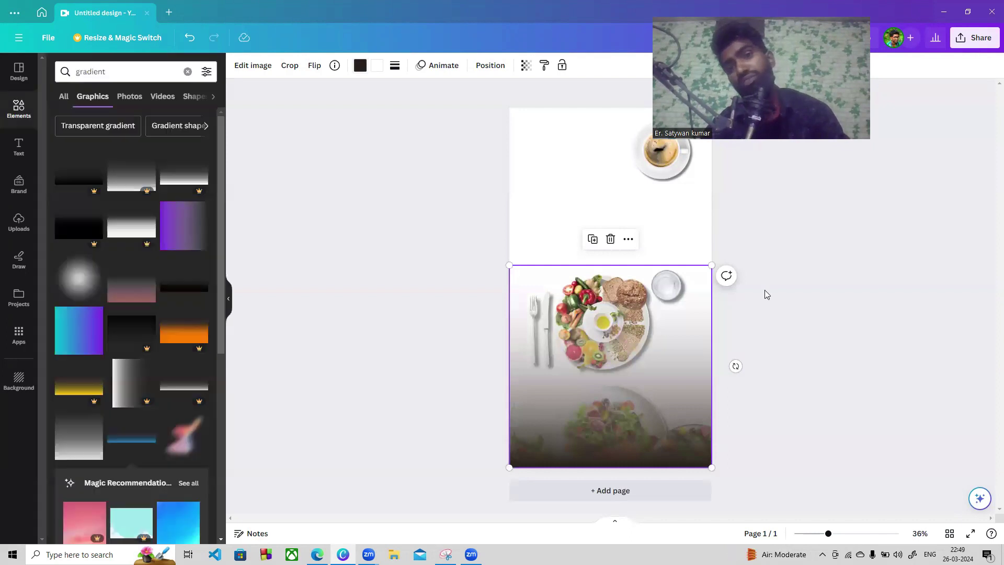
pyautogui.click(652, 234)
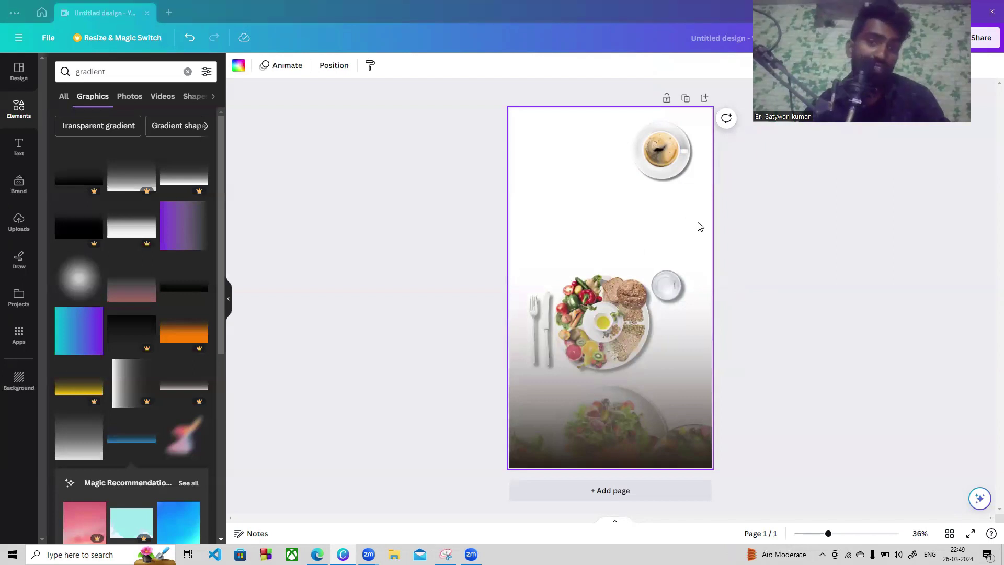
# Move the dark gradient down off the vegan plate photo and flip that photo horizontally
pyautogui.click(606, 317)
pyautogui.hotkey('ctrl', '[')
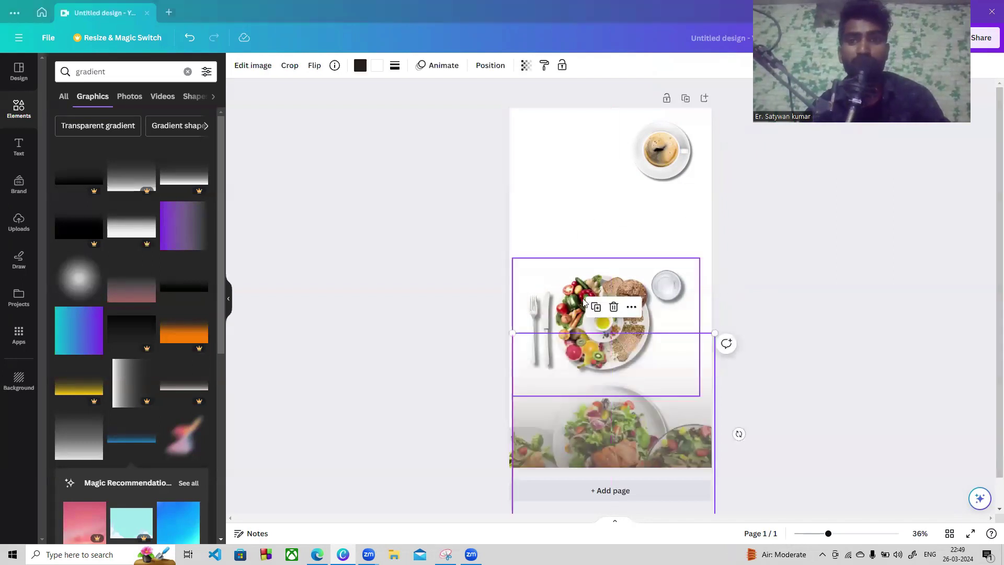
pyautogui.click(582, 312)
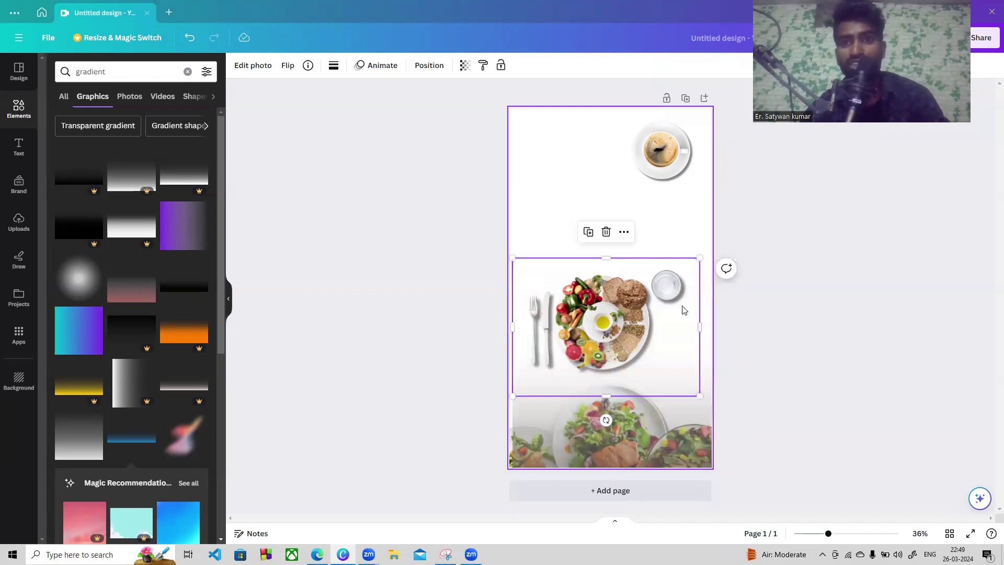
pyautogui.click(288, 68)
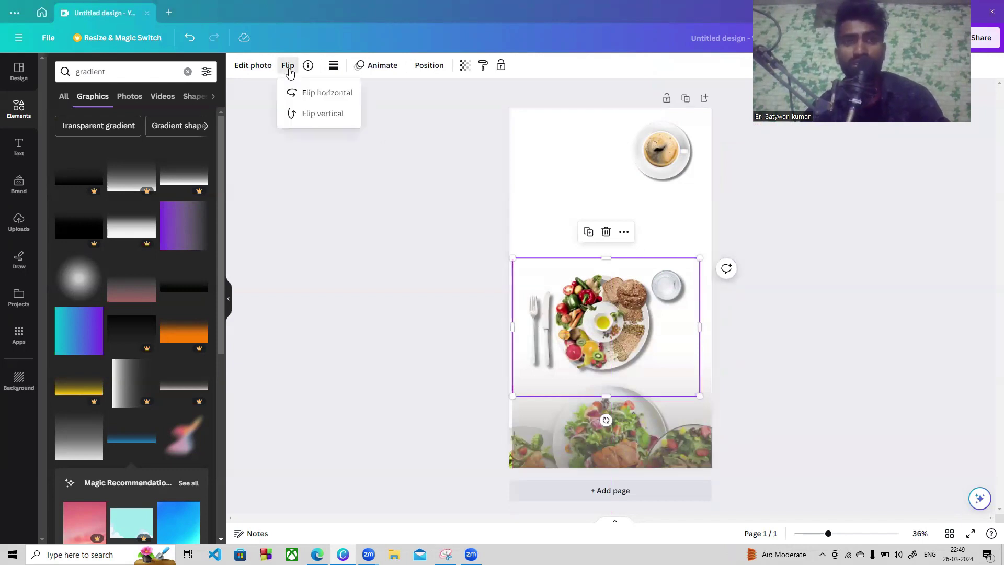
pyautogui.click(319, 93)
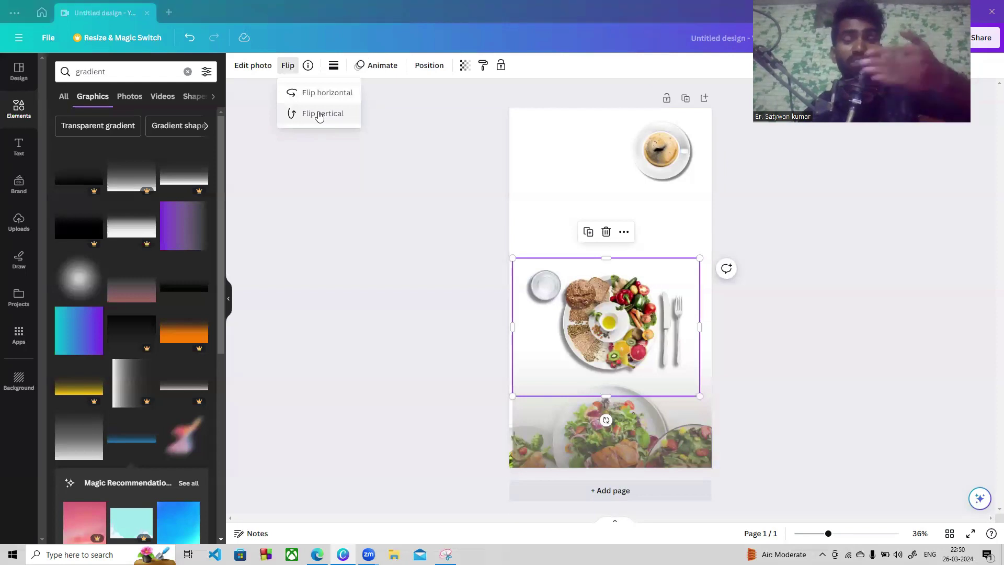
pyautogui.click(827, 322)
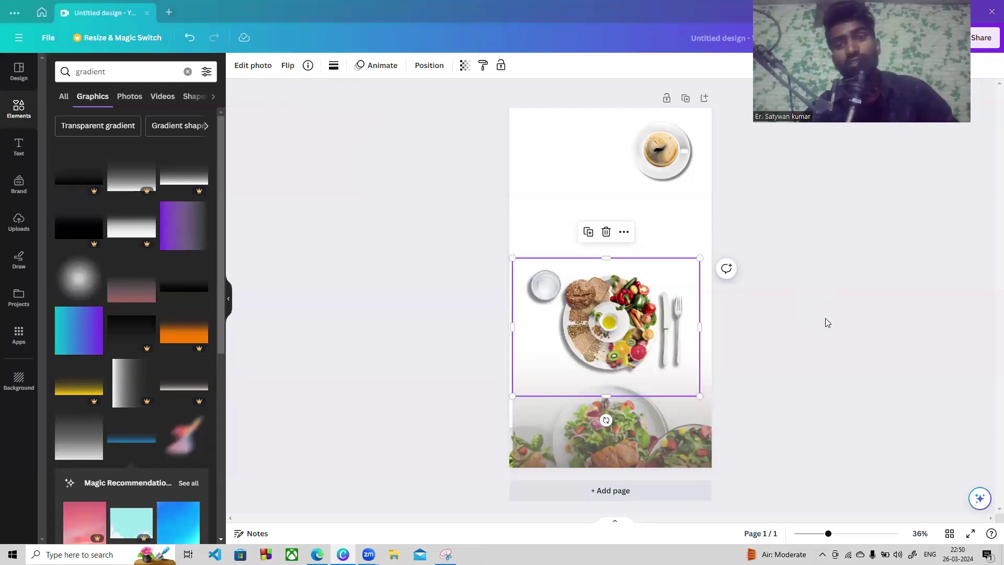
# Move the dark gradient back over both plate photos, flush with the page's bottom edge, and close the recordings folder window
pyautogui.moveTo(645, 424); pyautogui.dragTo(640, 346)
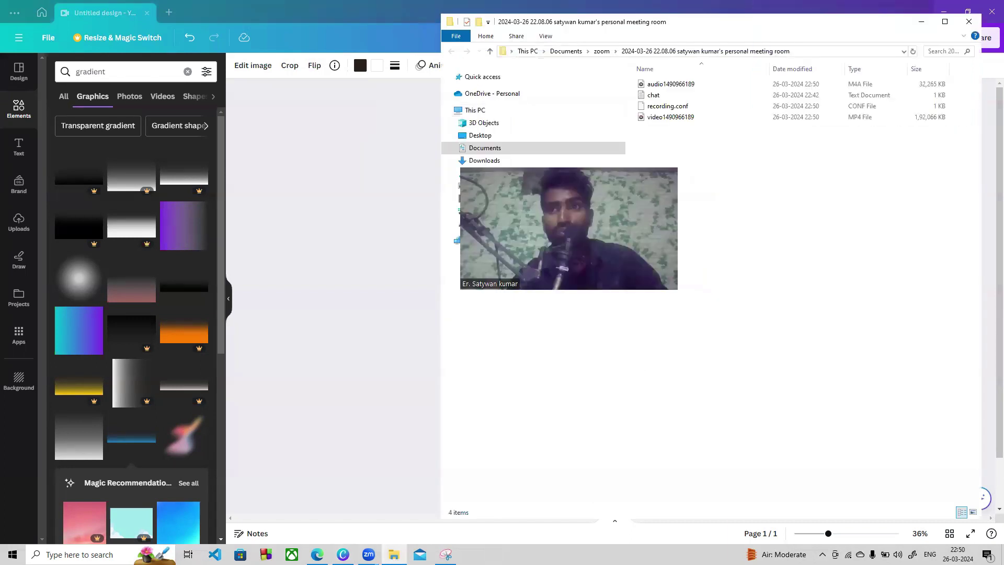
pyautogui.click(968, 23)
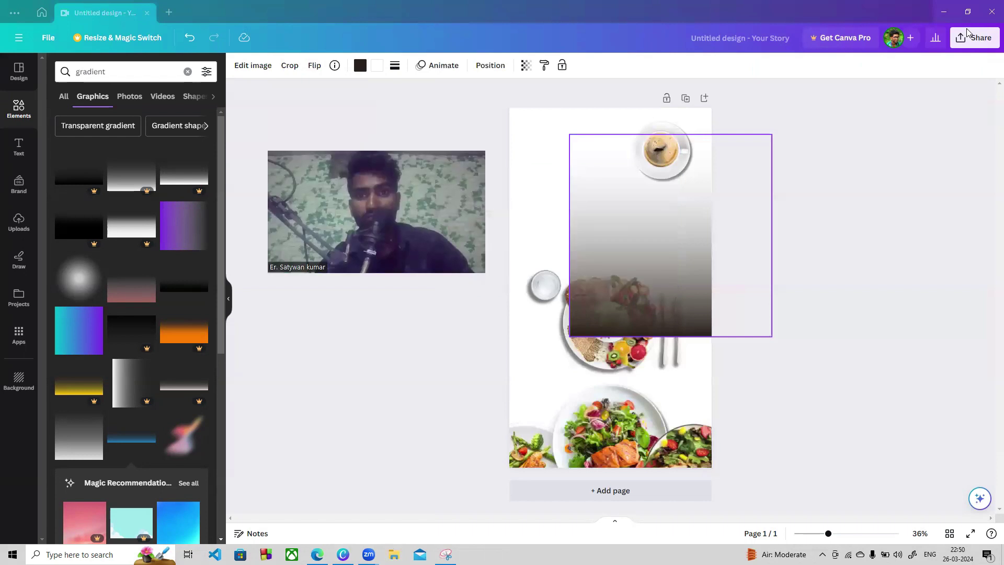
pyautogui.moveTo(642, 354); pyautogui.dragTo(641, 356)
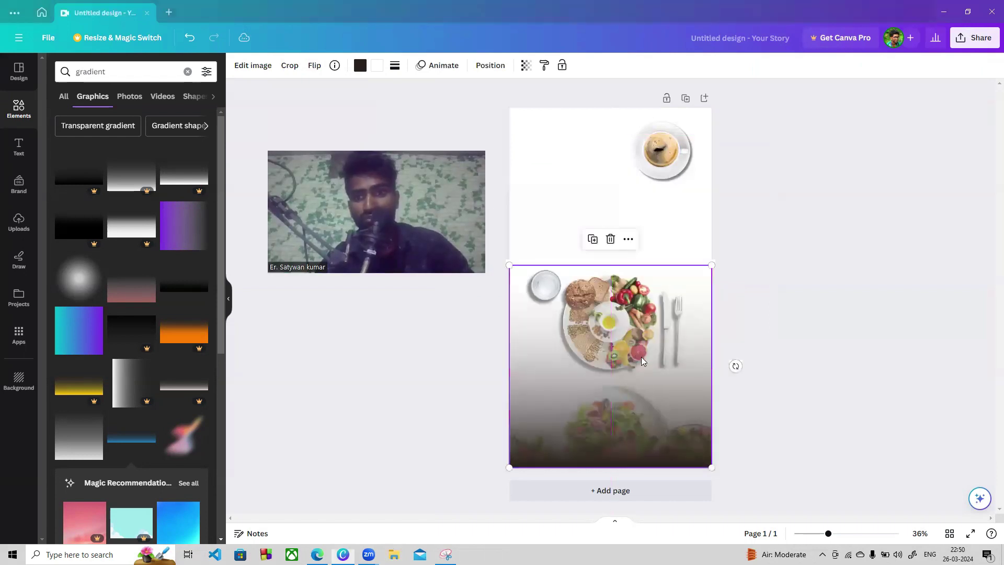
pyautogui.click(809, 320)
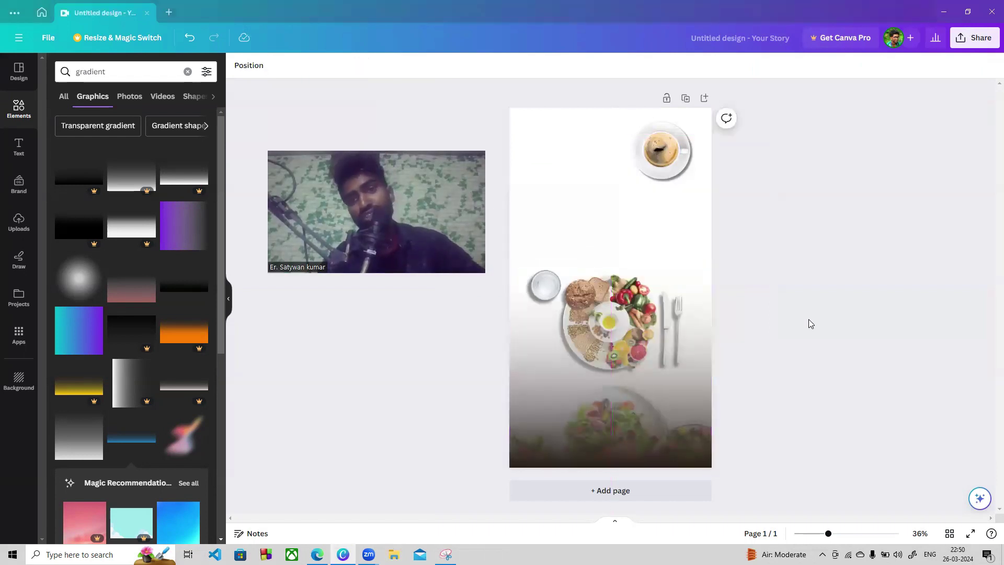
# Shrink the coffee cup photo and place it in the page's top-right corner
pyautogui.click(657, 170)
pyautogui.moveTo(637, 180); pyautogui.dragTo(689, 148)
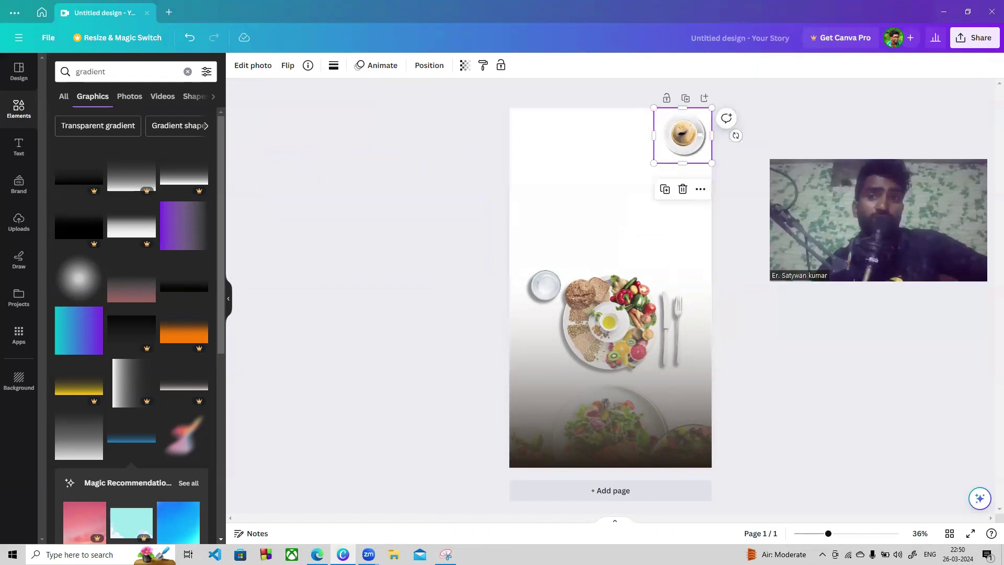
pyautogui.click(375, 242)
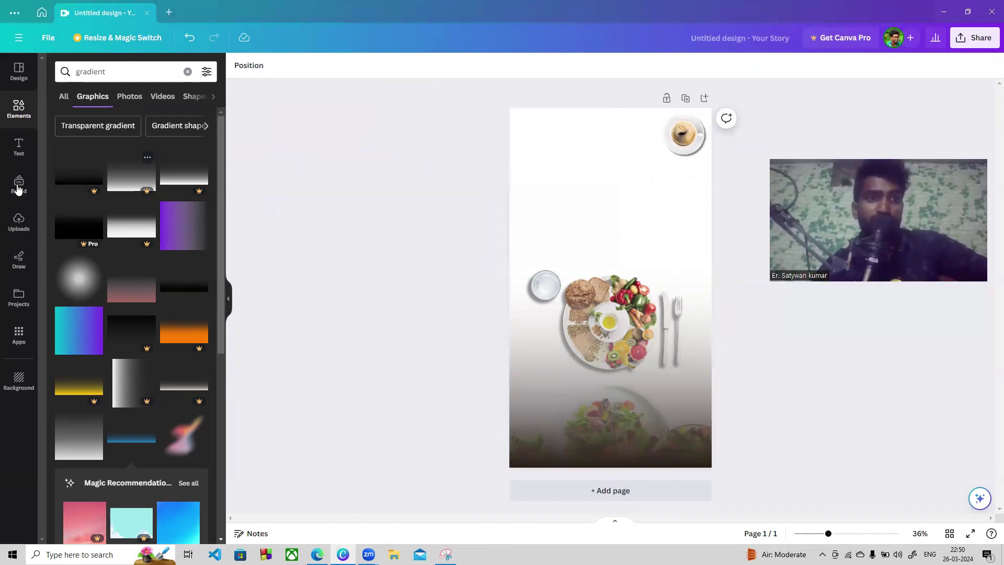
# Add the recently used name-and-job-title text combination, enlarge it and place it in the white area below the coffee cup
pyautogui.click(19, 146)
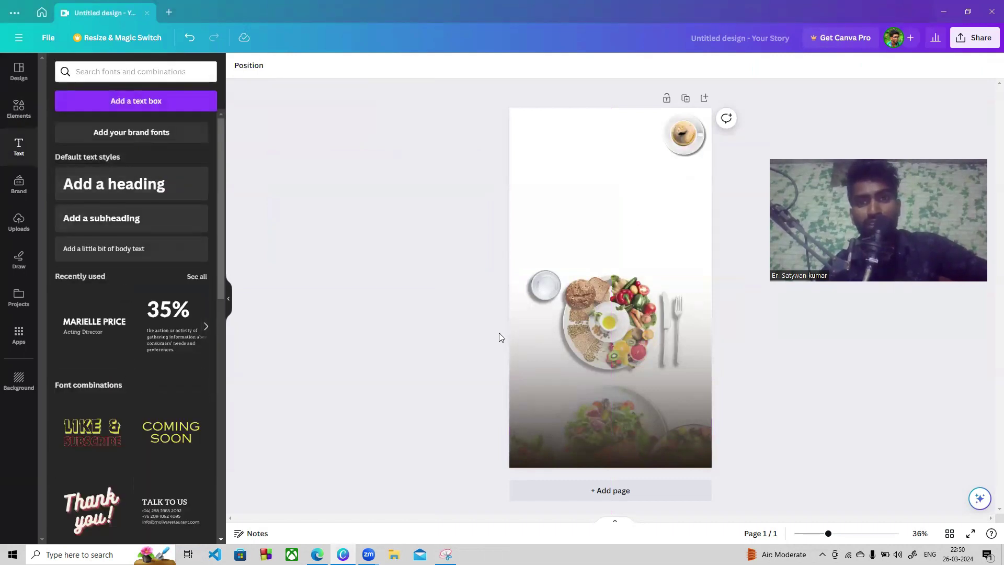
pyautogui.moveTo(600, 271); pyautogui.dragTo(677, 225)
pyautogui.moveTo(608, 197); pyautogui.dragTo(608, 183)
pyautogui.click(682, 219)
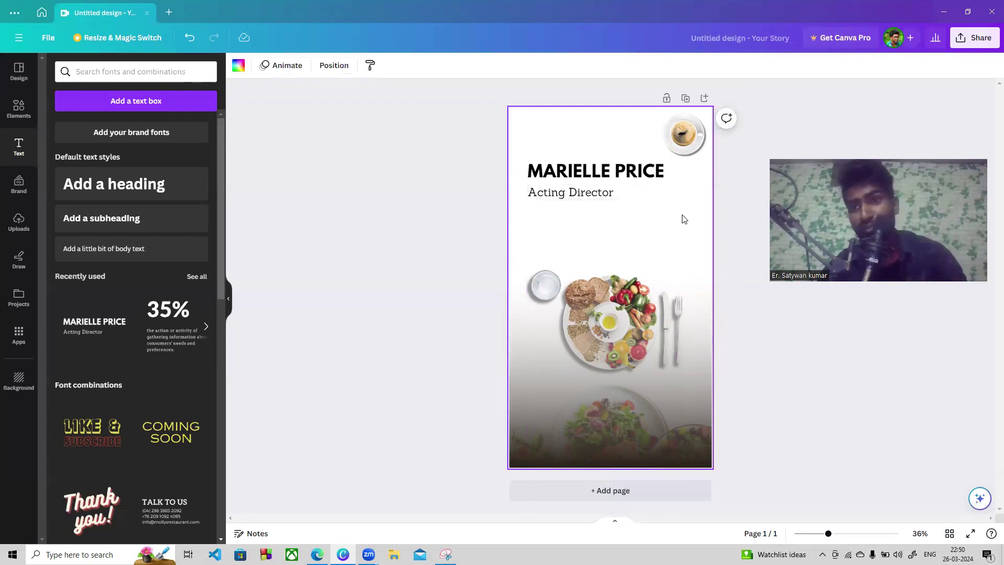
# Replace the placeholder name in the heading with "SBS FOOD"
pyautogui.click(600, 170)
pyautogui.doubleClick(600, 166)
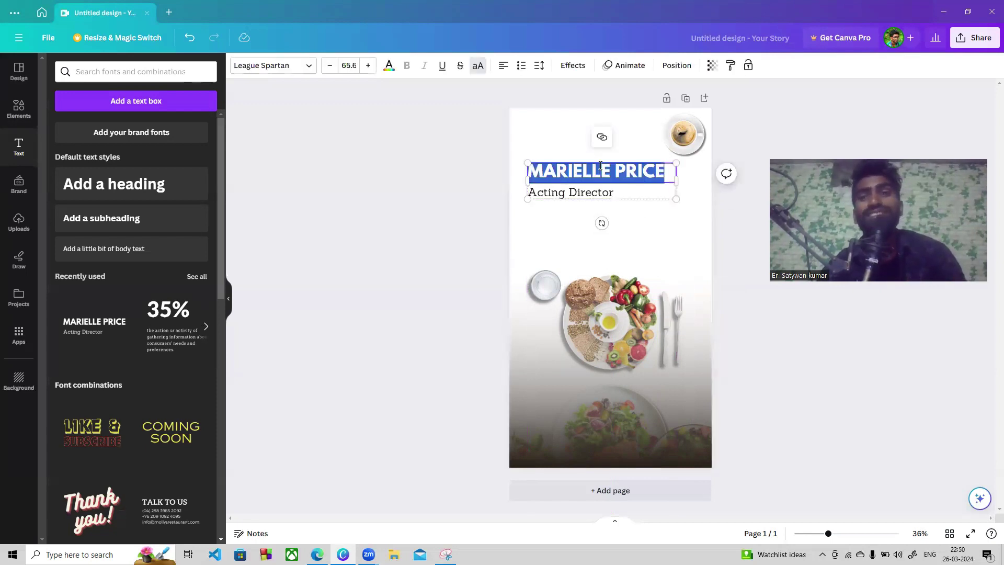
pyautogui.write('SBS')
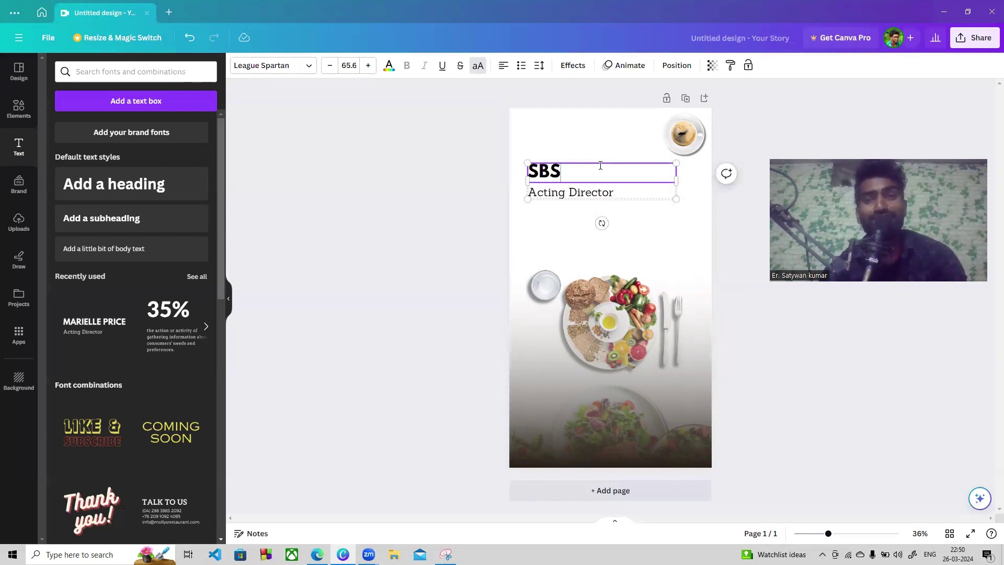
pyautogui.write(' FOOD')
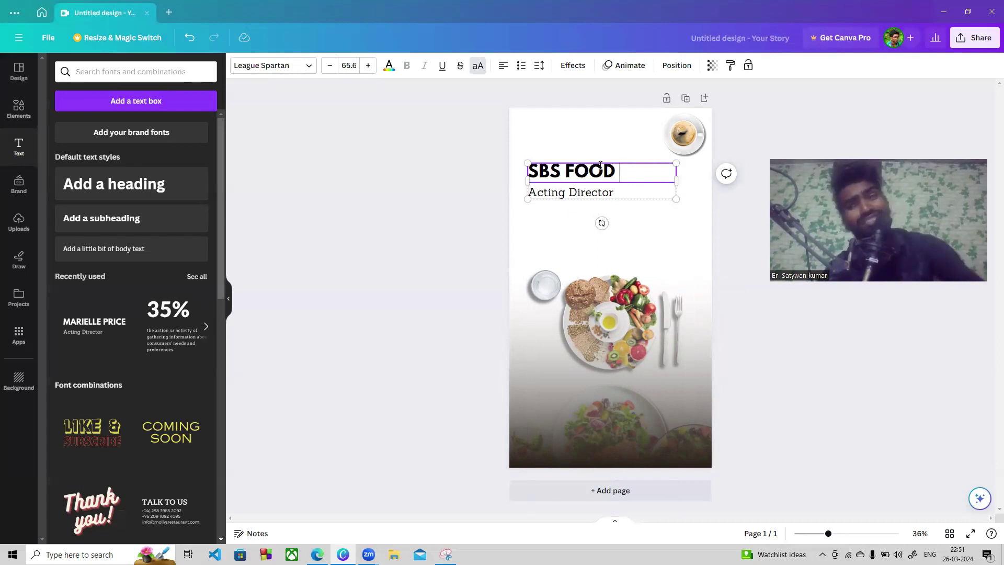
# Replace the "Acting Director" line with "visit here for testy food"
pyautogui.doubleClick(597, 192)
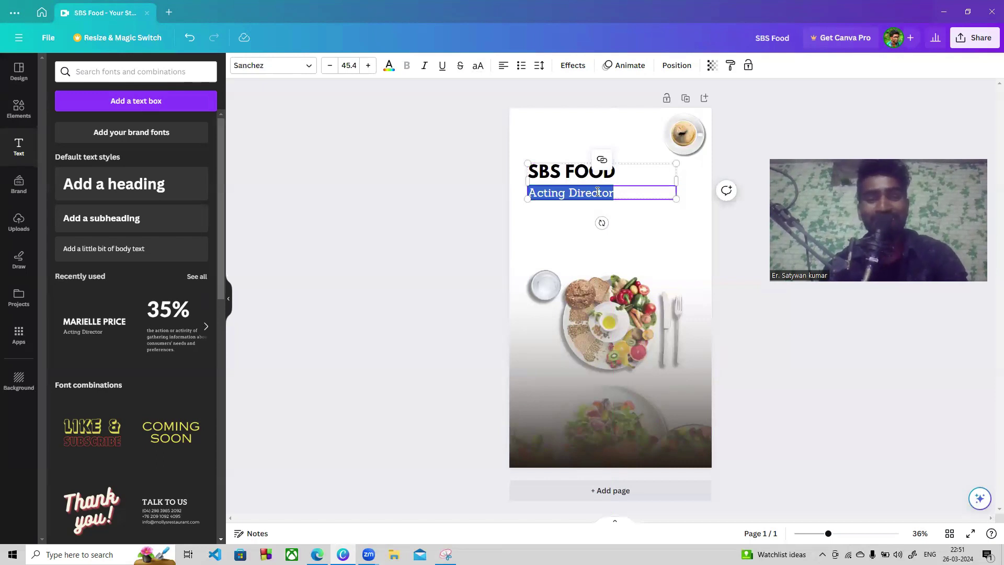
pyautogui.write('vis')
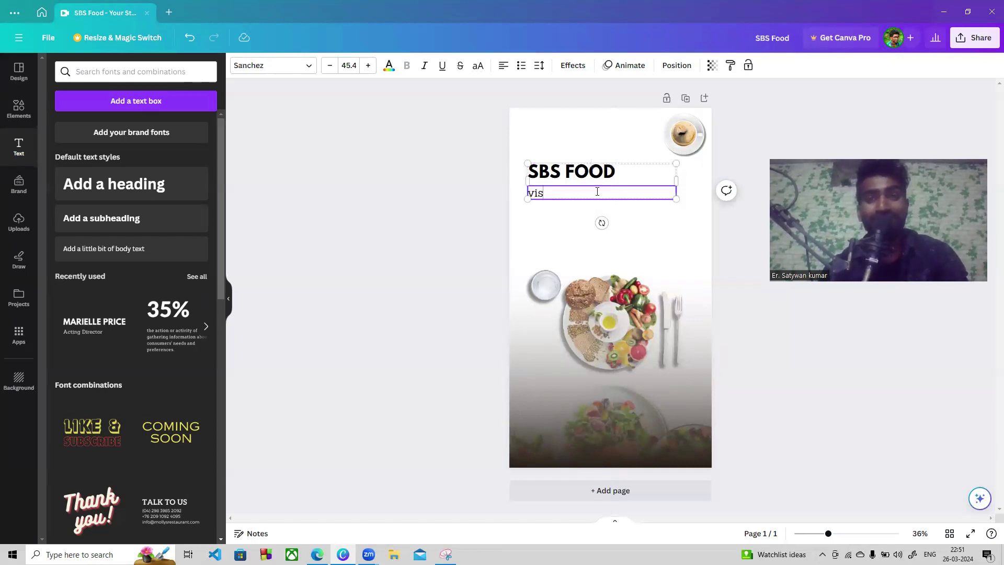
pyautogui.write('it ')
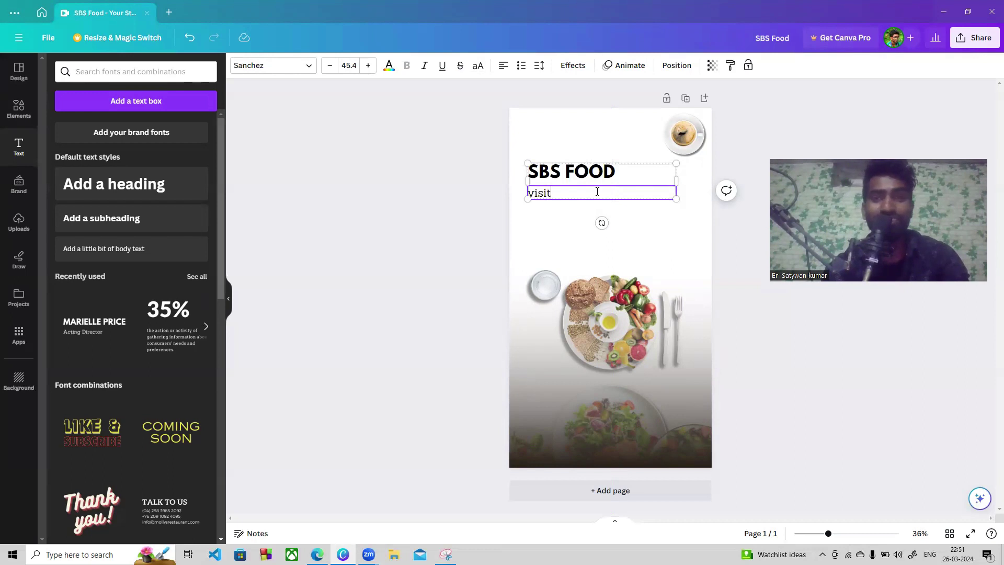
pyautogui.write('here for test')
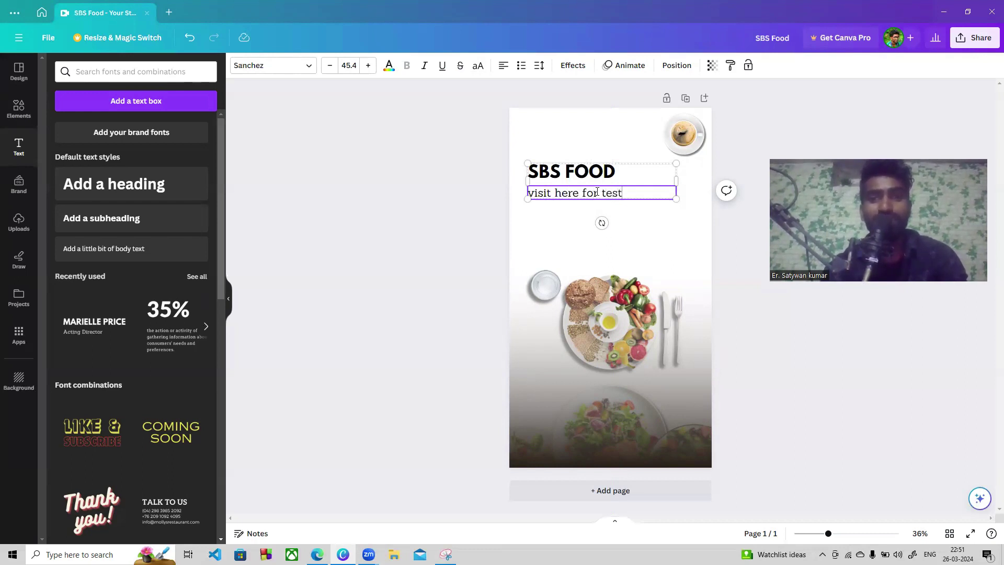
pyautogui.press('BackSpace')
pyautogui.press('BackSpace')
pyautogui.press('BackSpace')
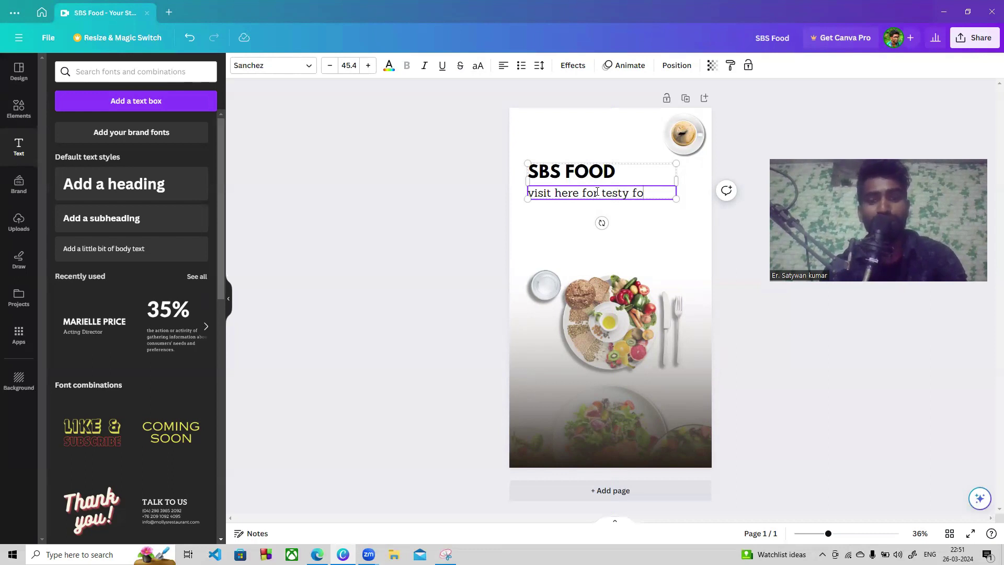
pyautogui.click(626, 236)
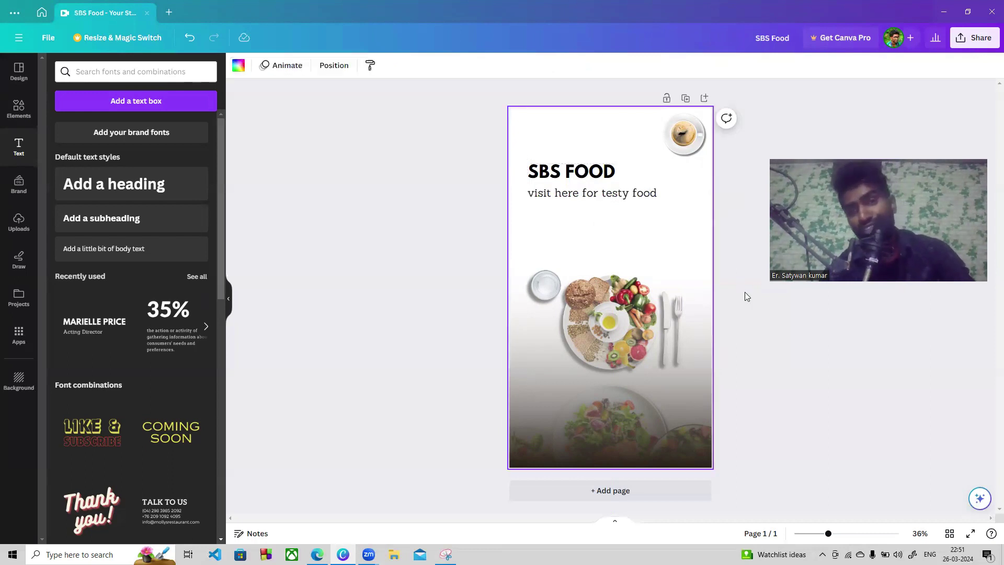
# Enlarge the grouped heading and tagline slightly and reposition the group between the page's side edges
pyautogui.click(674, 195)
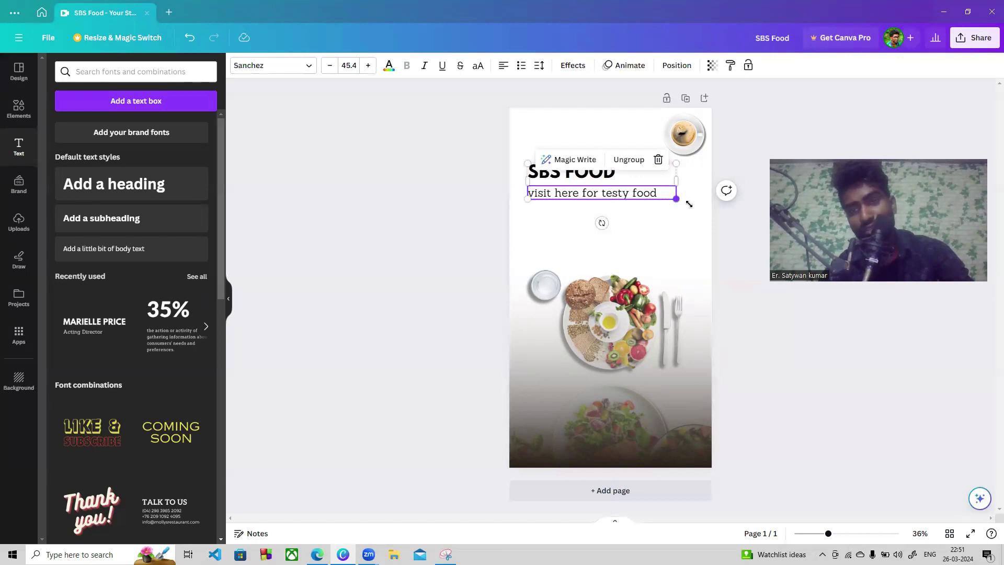
pyautogui.moveTo(690, 204); pyautogui.dragTo(702, 208)
pyautogui.moveTo(647, 177); pyautogui.dragTo(643, 180)
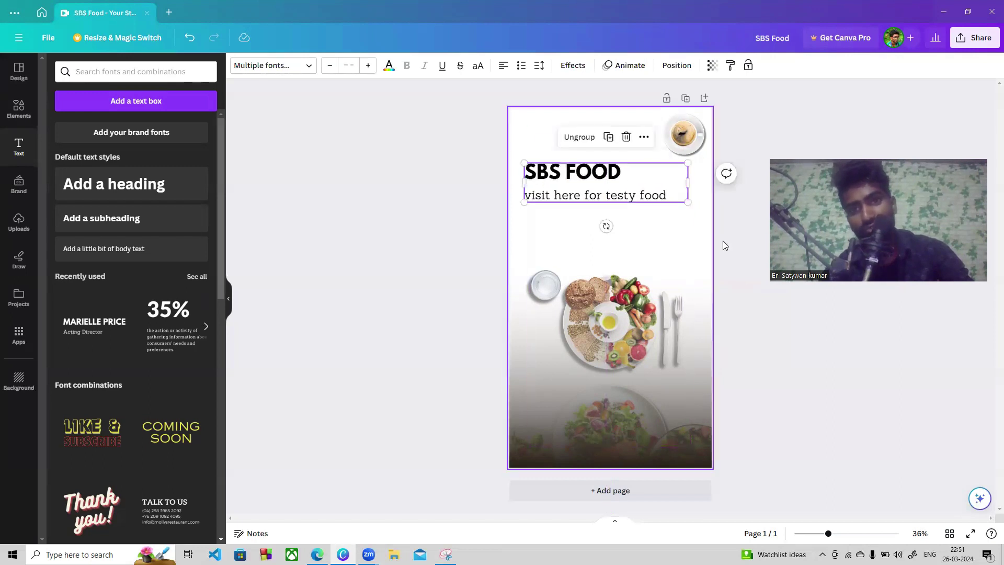
# Recolor the word "SBS" in the heading with the orange swatch from the salad photo's colors
pyautogui.click(594, 205)
pyautogui.click(573, 189)
pyautogui.click(563, 178)
pyautogui.click(564, 176)
pyautogui.doubleClick(539, 174)
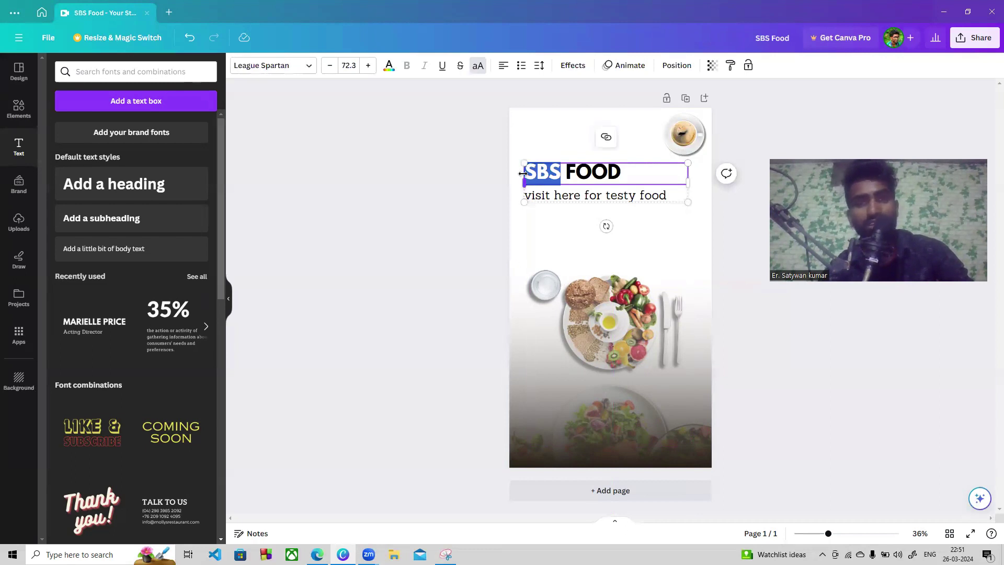
pyautogui.click(389, 66)
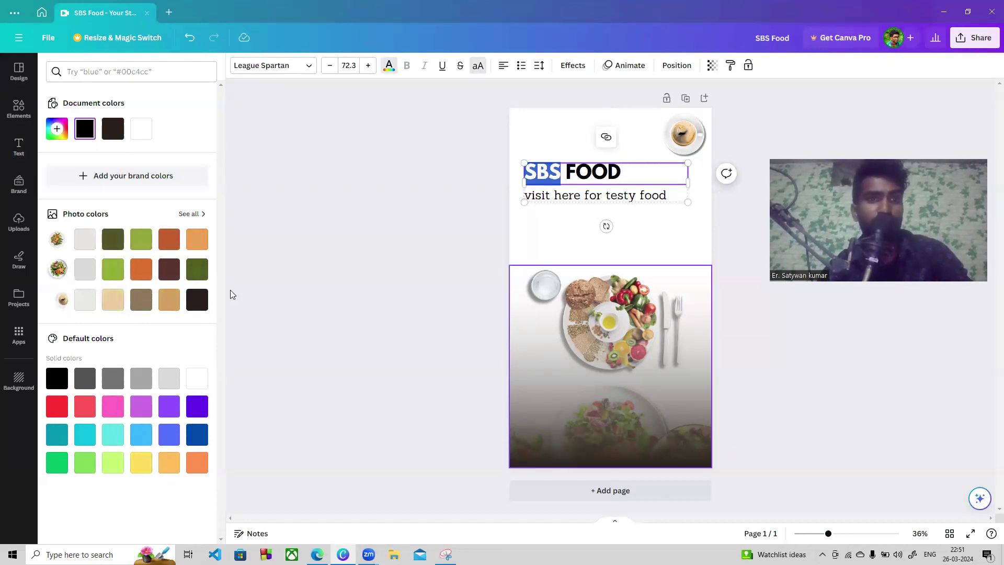
pyautogui.click(141, 269)
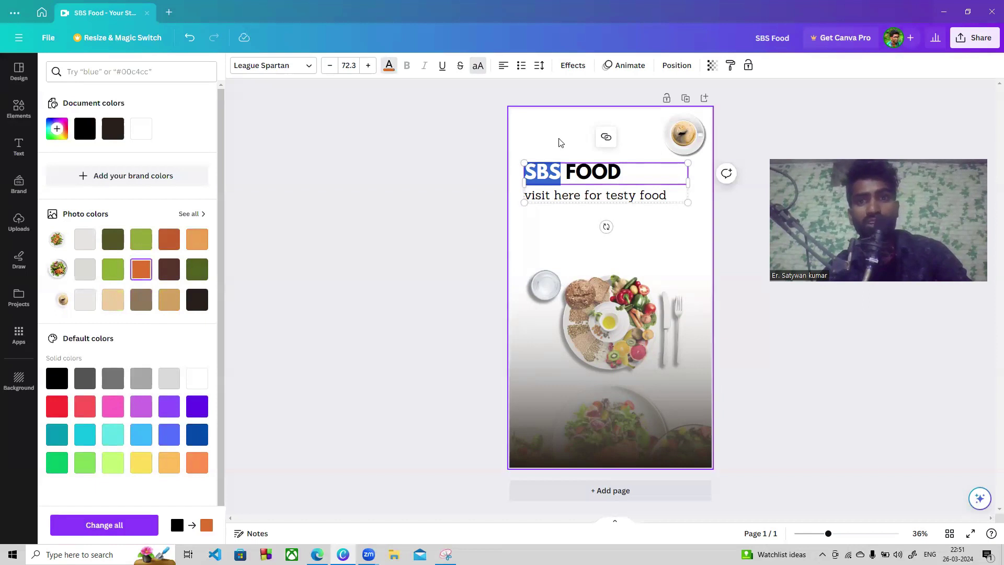
pyautogui.click(559, 142)
# Recolor the whole tagline "visit here for testy food" with the coral red default color
pyautogui.click(613, 196)
pyautogui.click(612, 196)
pyautogui.moveTo(669, 196); pyautogui.dragTo(490, 200)
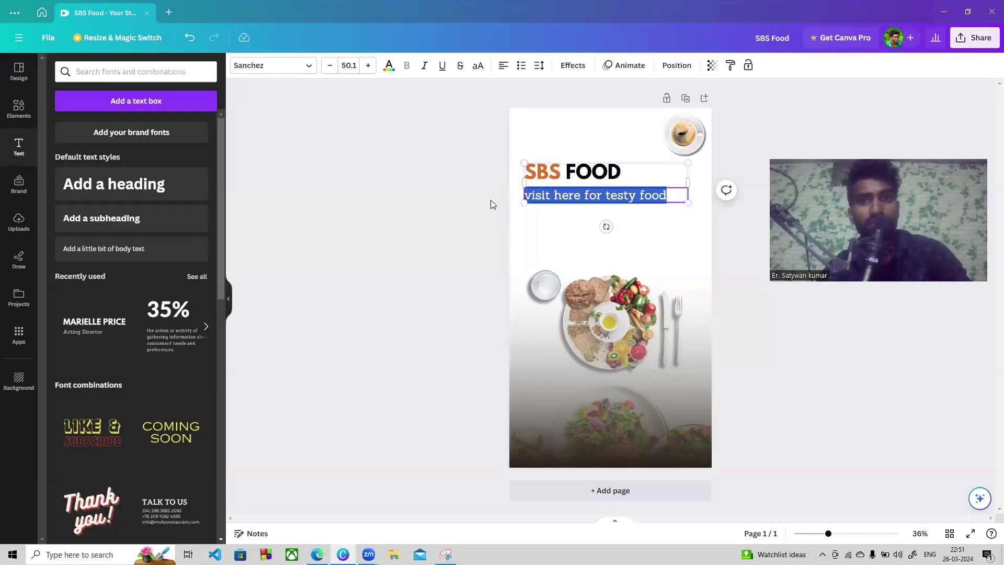
pyautogui.click(388, 66)
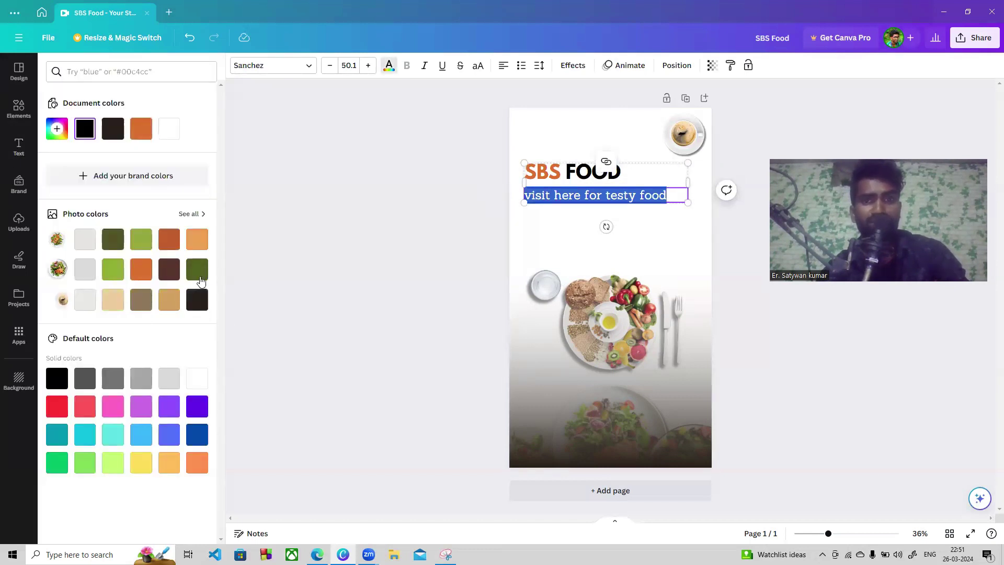
pyautogui.click(79, 412)
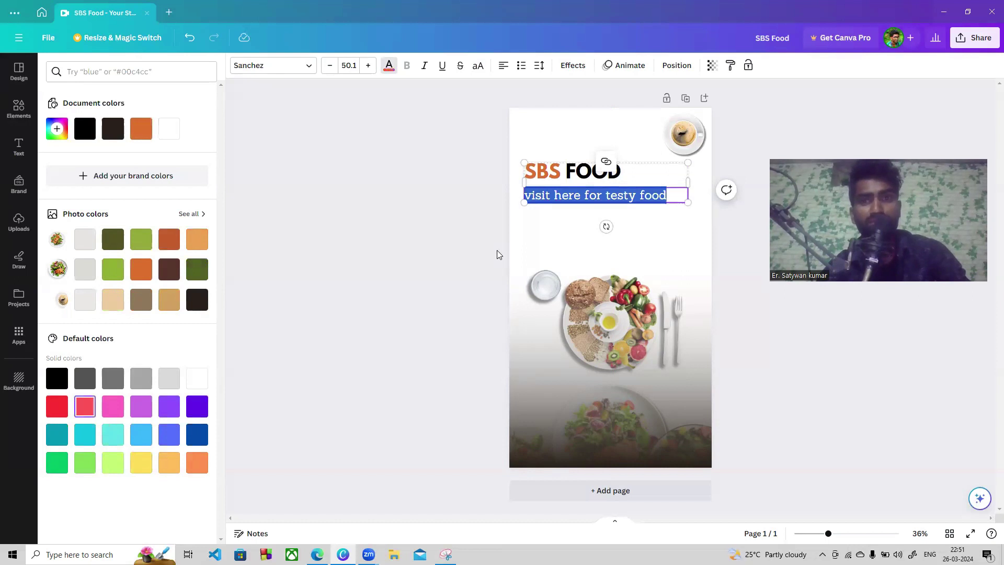
pyautogui.click(647, 202)
pyautogui.moveTo(668, 199); pyautogui.dragTo(513, 198)
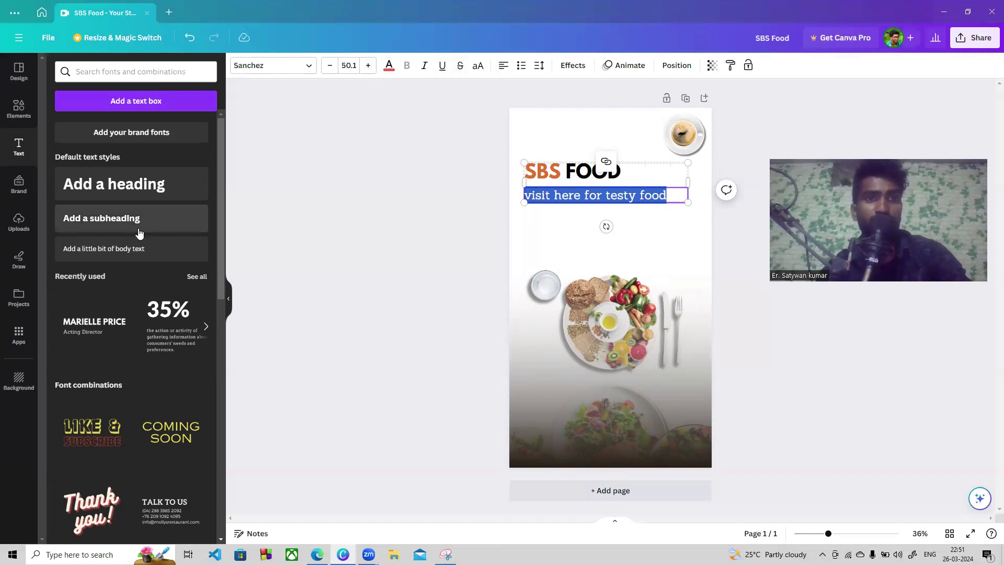
pyautogui.click(301, 67)
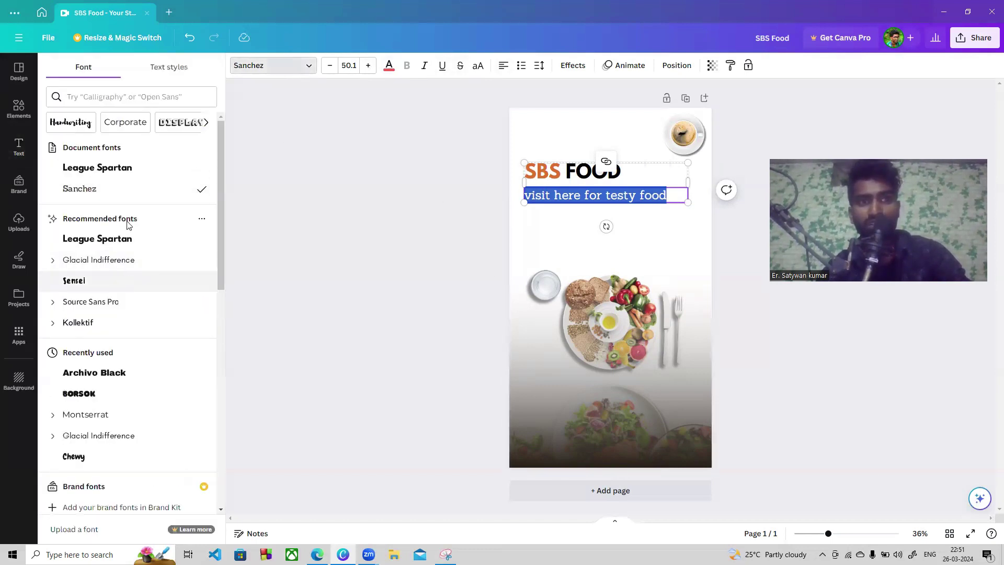
pyautogui.click(547, 137)
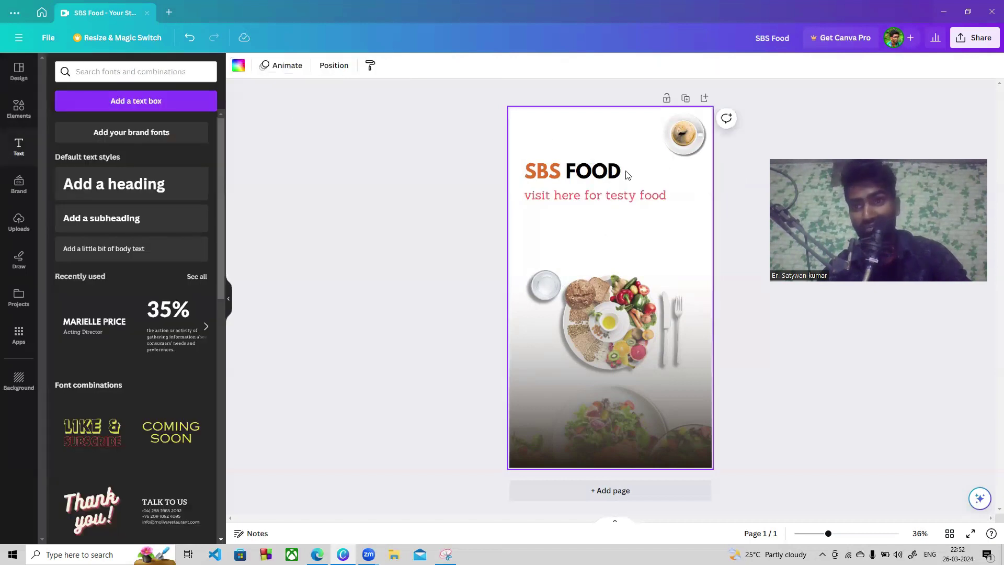
# Set the text color of the tagline "visit here for testy food" to the dark gray default color
pyautogui.click(634, 191)
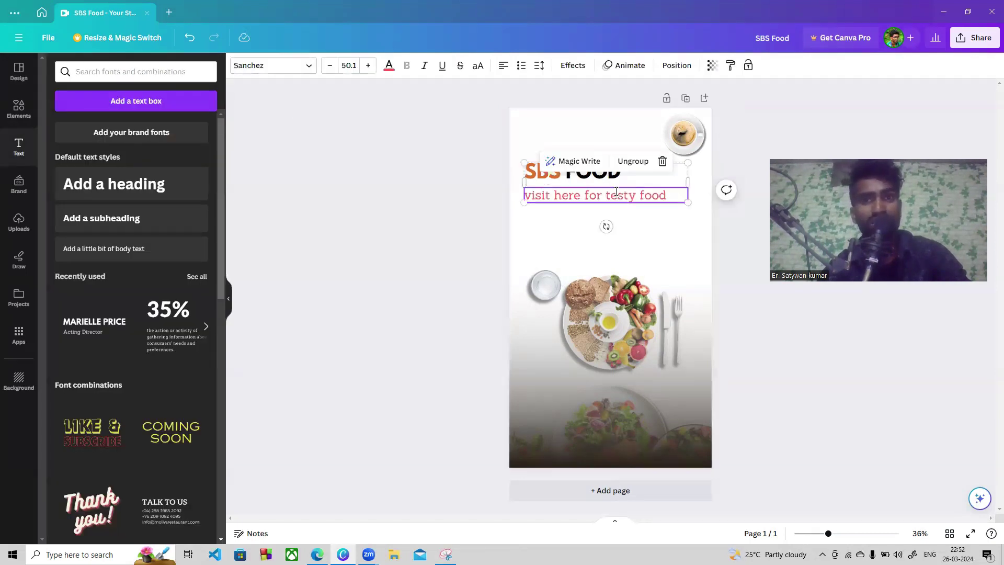
pyautogui.click(656, 192)
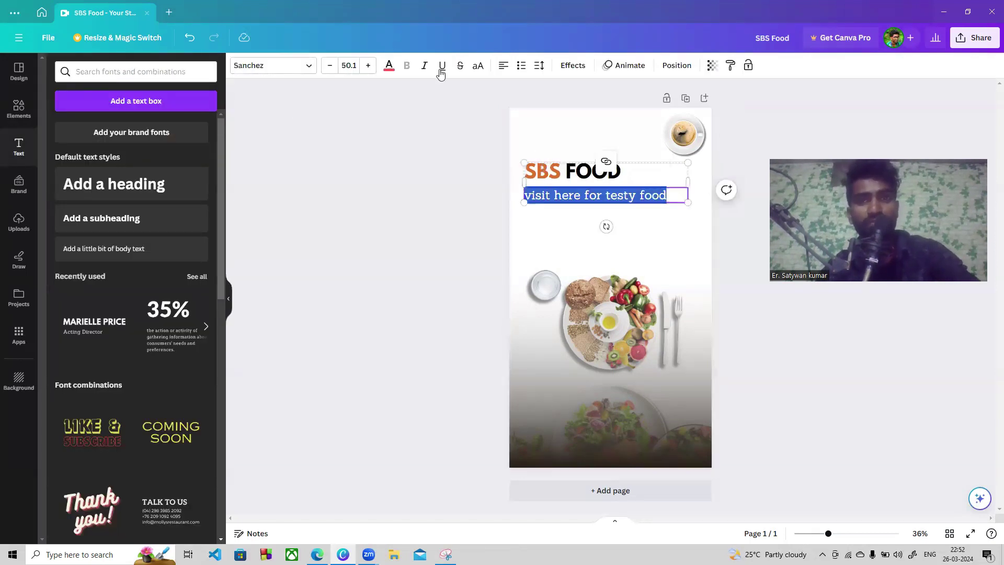
pyautogui.click(388, 65)
pyautogui.click(85, 378)
pyautogui.click(520, 257)
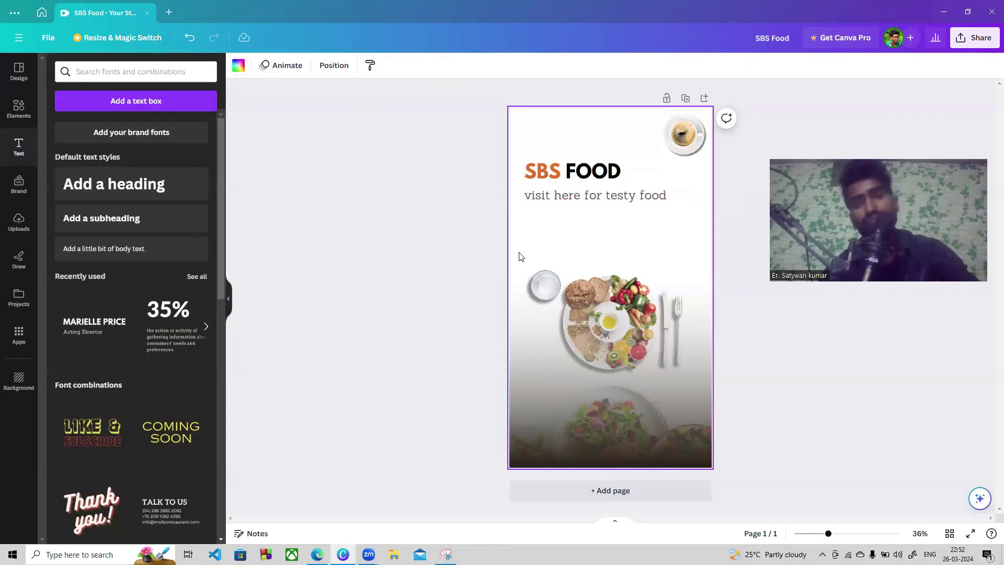
# Move the grouped heading and tagline up so the heading sits beside the coffee cup
pyautogui.click(579, 180)
pyautogui.moveTo(579, 180); pyautogui.dragTo(577, 142)
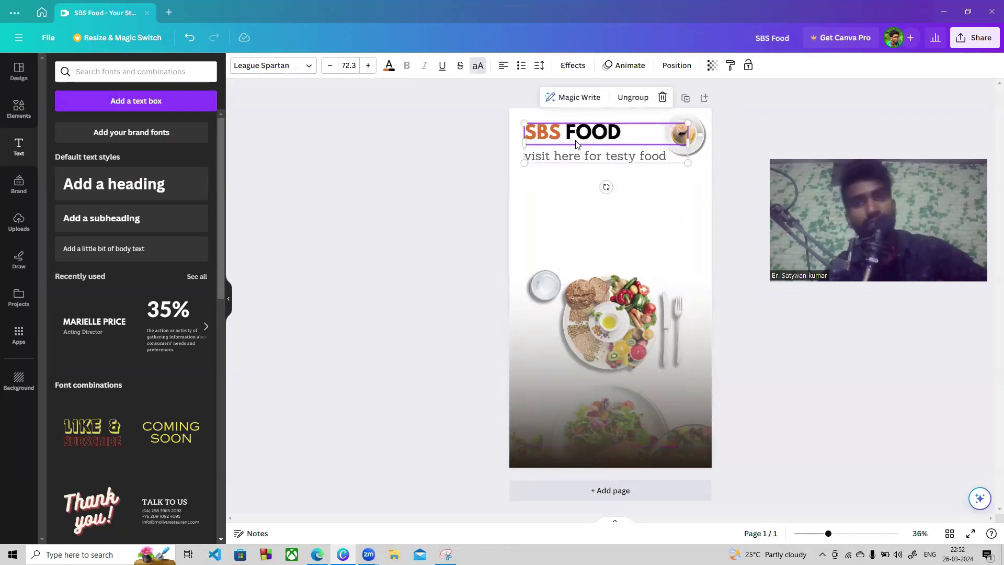
pyautogui.click(557, 204)
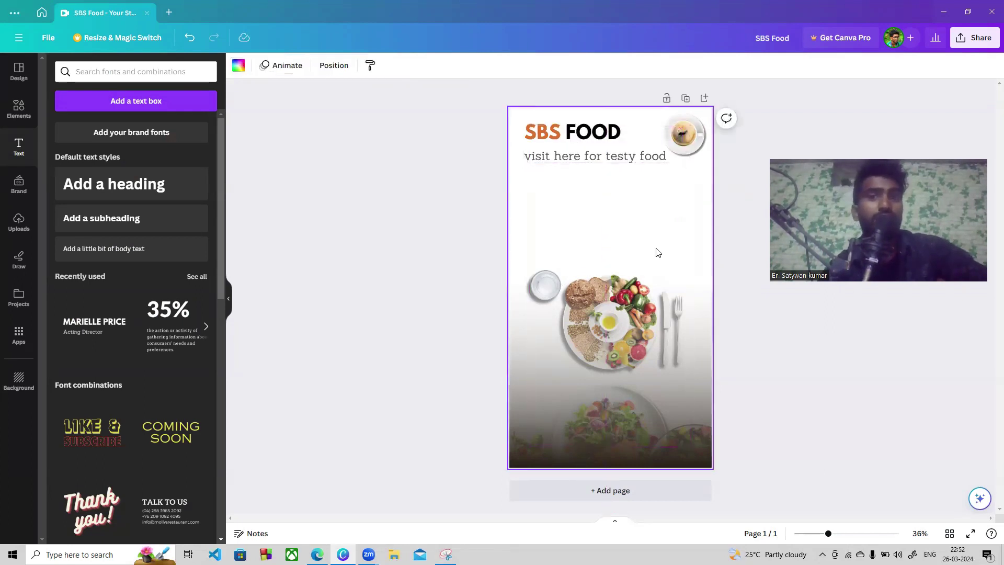
# Search the text combinations for "sale", add the recently used 35% combination, and fit it slightly smaller below the tagline, aligned with its start
pyautogui.click(101, 76)
pyautogui.write('sakew')
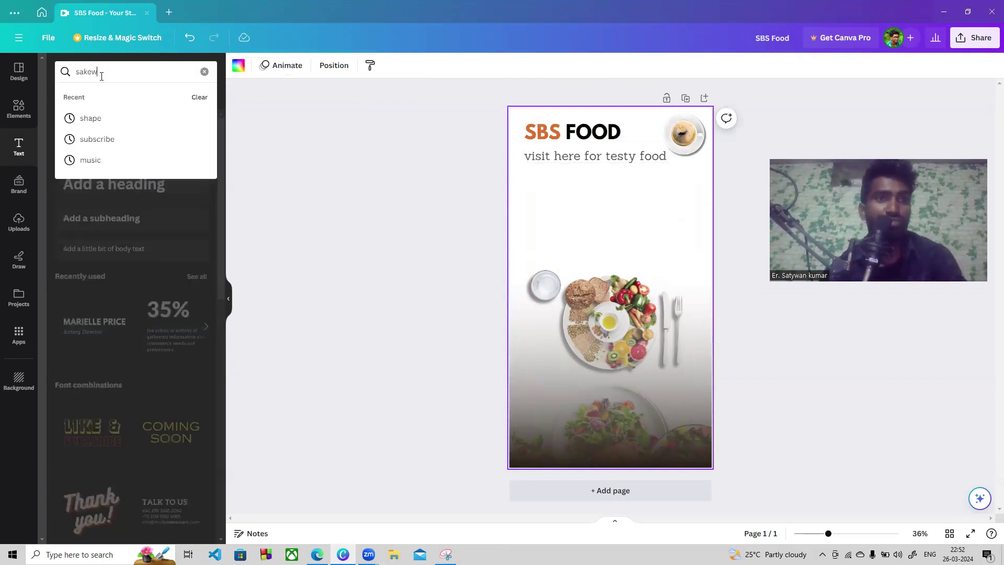
pyautogui.press('BackSpace')
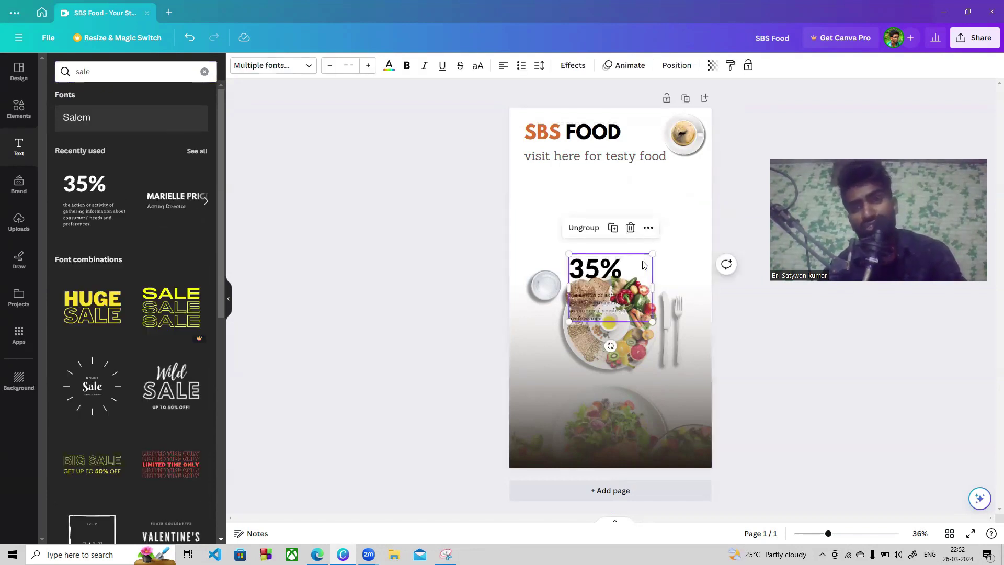
pyautogui.moveTo(598, 213)
pyautogui.mouseDown()
pyautogui.moveTo(586, 207)
pyautogui.moveTo(641, 205)
pyautogui.moveTo(583, 207)
pyautogui.mouseUp()
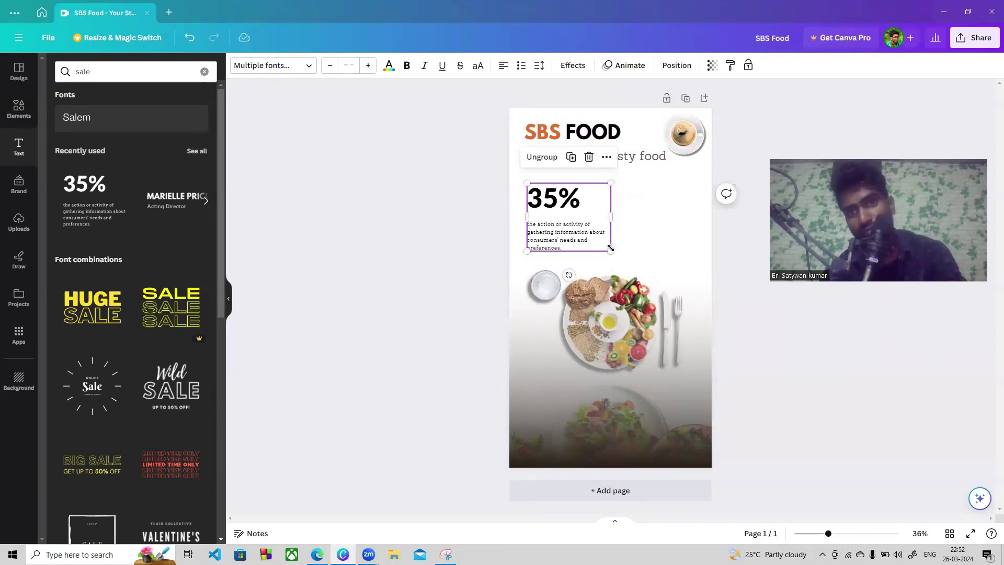
pyautogui.moveTo(610, 251); pyautogui.dragTo(573, 219)
pyautogui.click(672, 219)
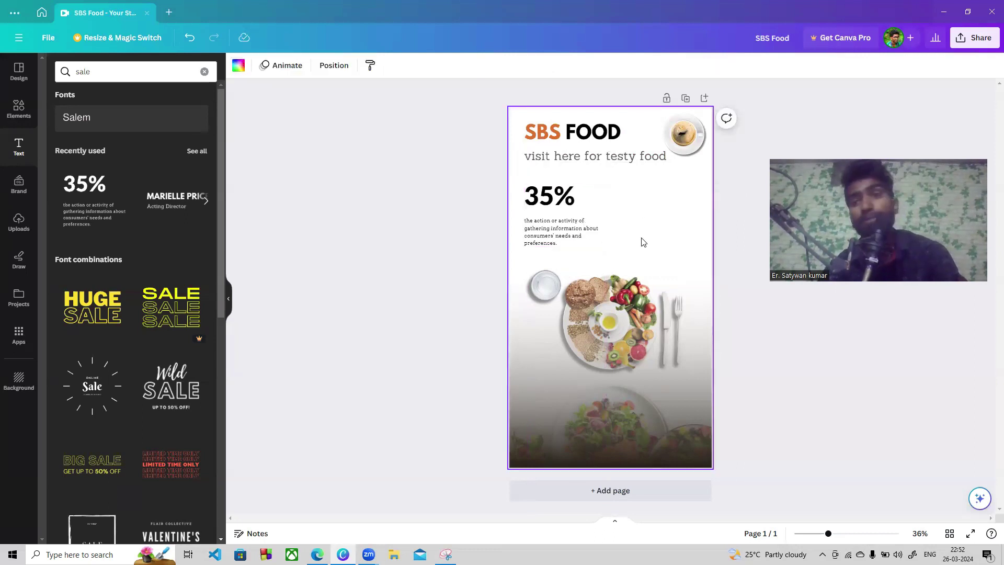
pyautogui.click(403, 255)
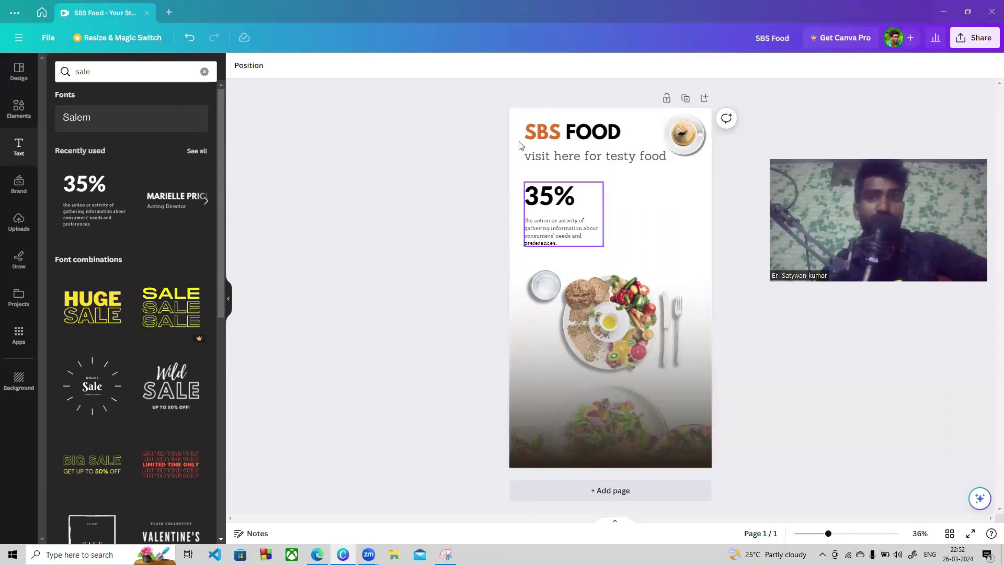
pyautogui.moveTo(543, 207); pyautogui.dragTo(546, 207)
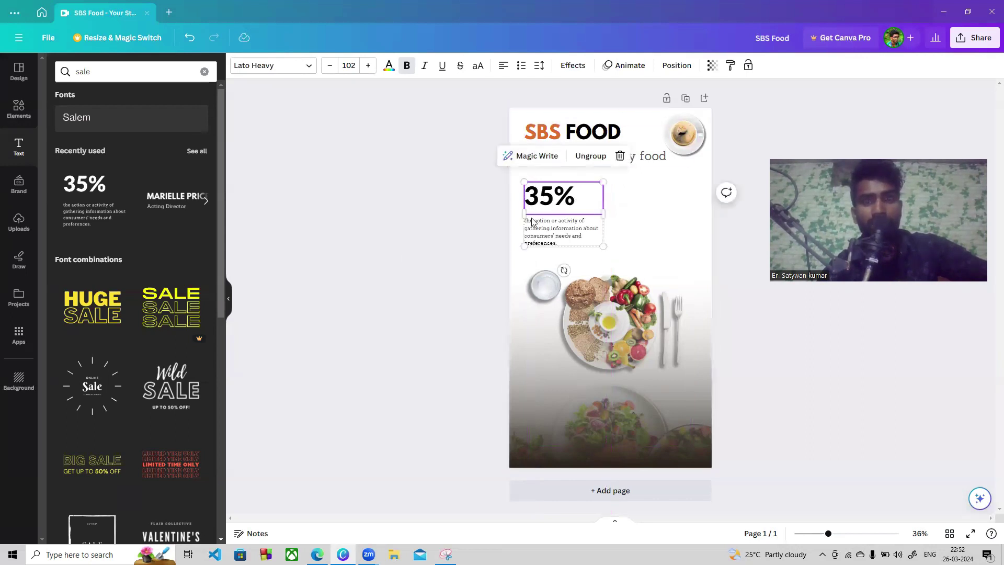
pyautogui.click(618, 237)
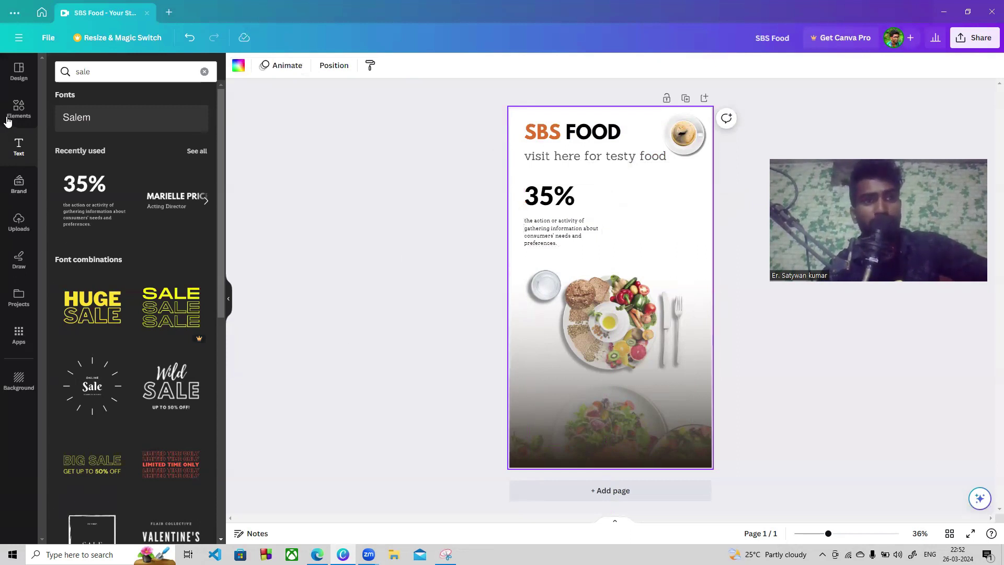
# Try the uploaded portrait cutout, scaled down, in the page's lower-right corner and delete it
pyautogui.click(18, 223)
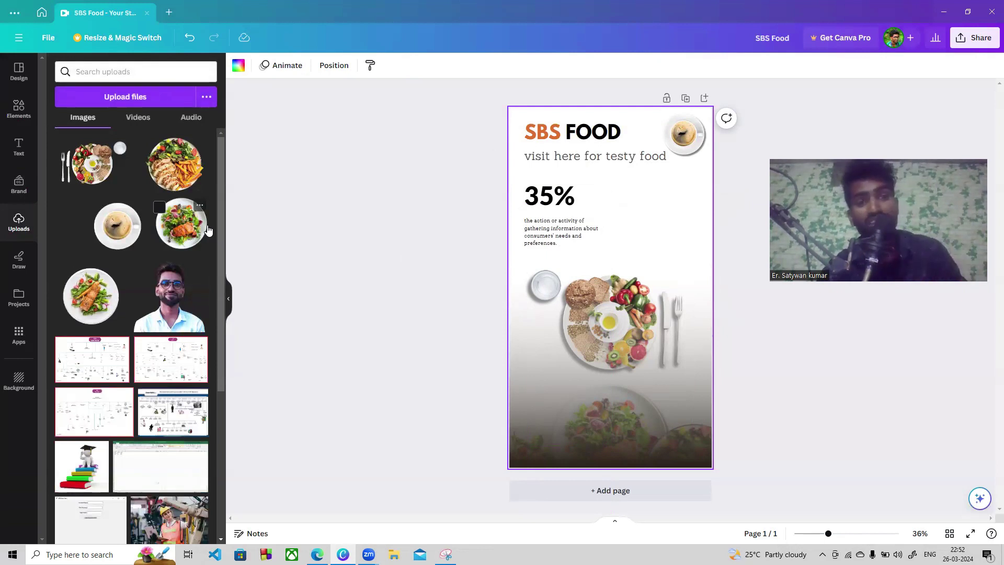
pyautogui.moveTo(161, 296); pyautogui.dragTo(664, 440)
pyautogui.moveTo(605, 361); pyautogui.dragTo(673, 361)
pyautogui.moveTo(675, 421); pyautogui.dragTo(666, 421)
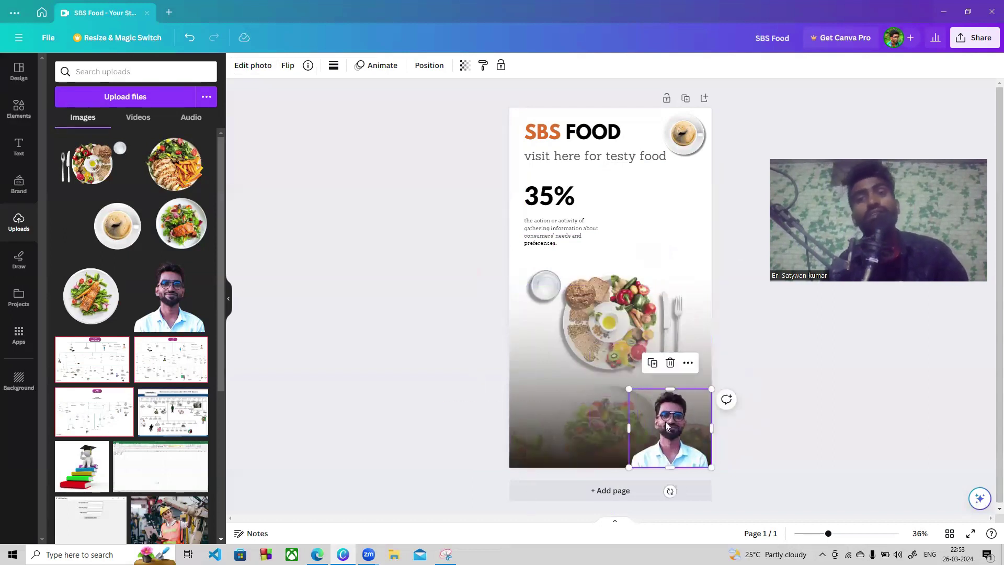
pyautogui.press('Delete')
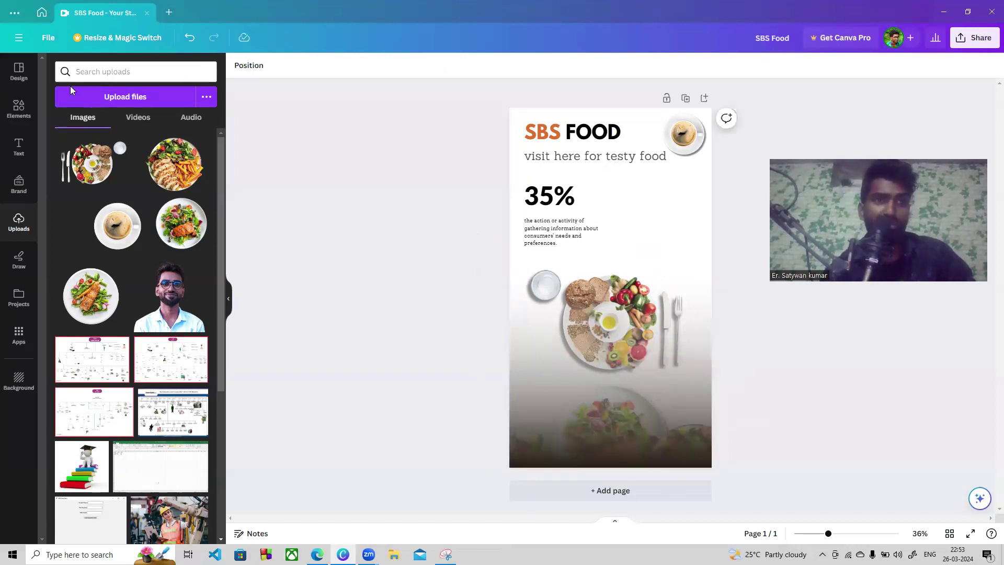
# Search the element graphics for "frame" and browse the results for a suitable picture frame
pyautogui.click(20, 115)
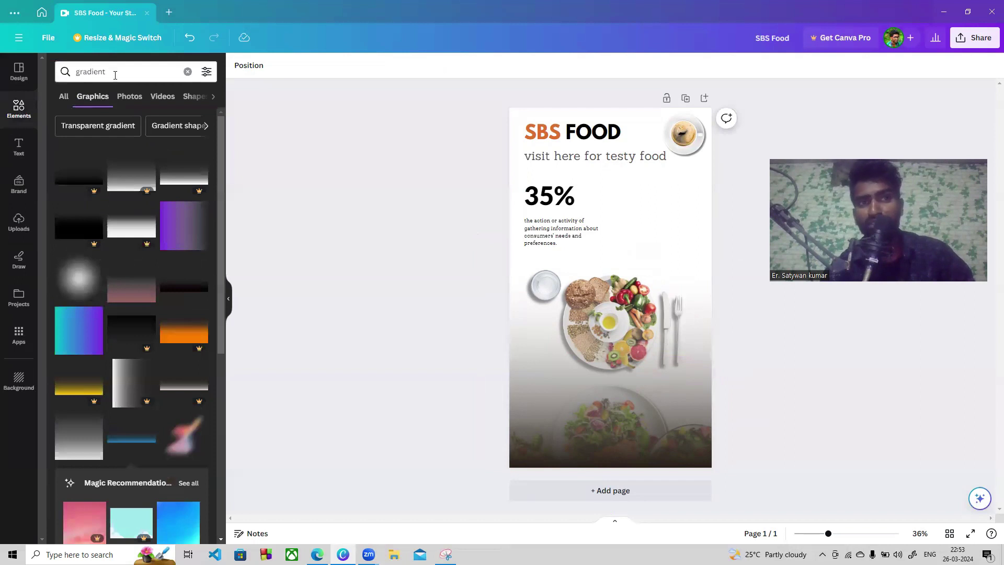
pyautogui.click(116, 71)
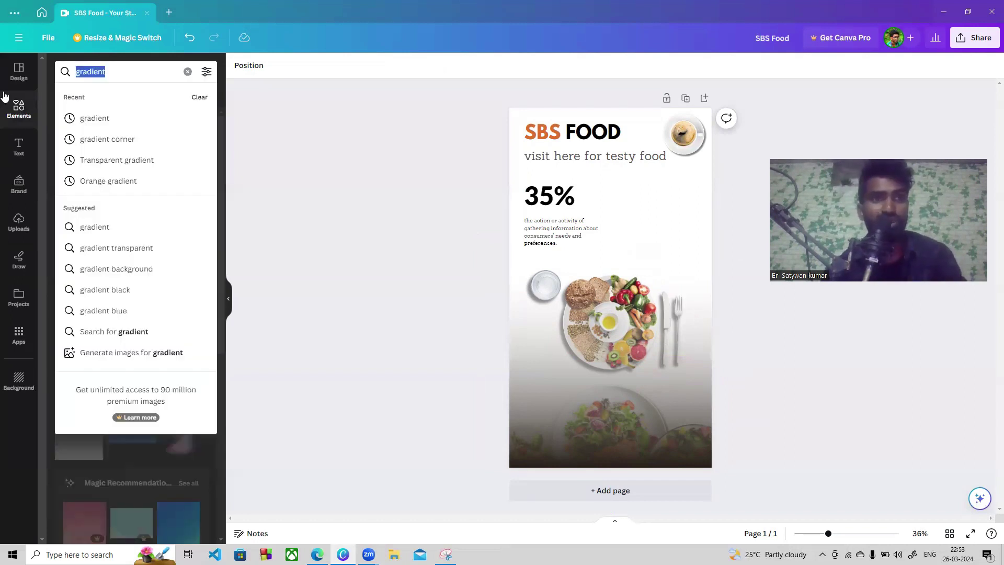
pyautogui.write('frame')
pyautogui.press('Return')
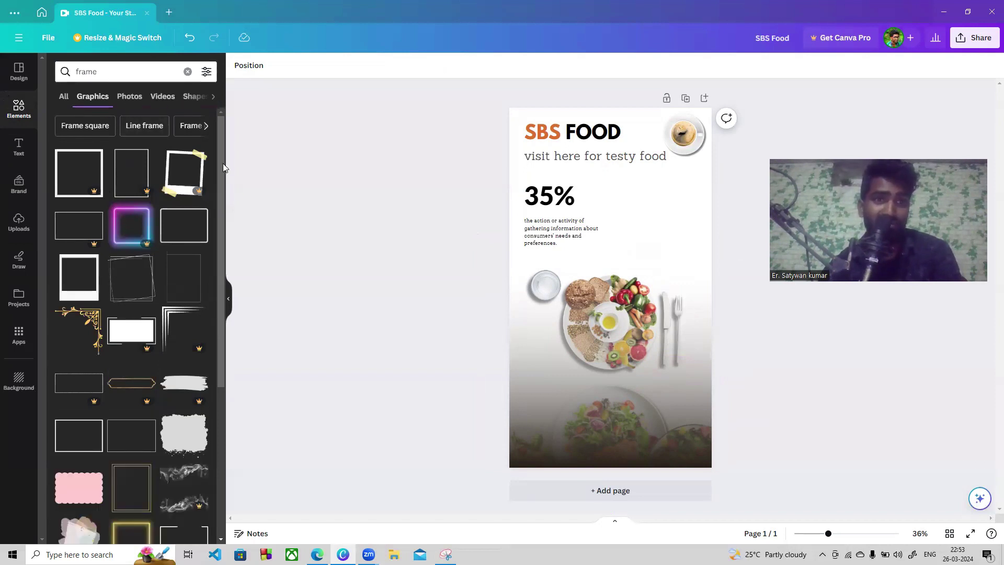
pyautogui.scroll(-5, 213, 308)
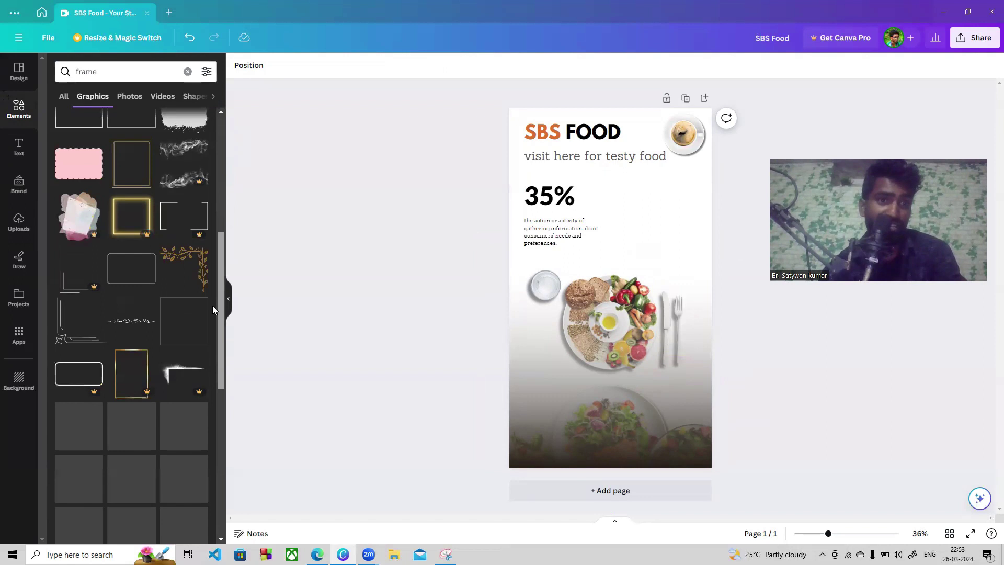
pyautogui.scroll(5, 213, 309)
# Search the graphics for "photo frame" and look through the frame designs
pyautogui.click(103, 71)
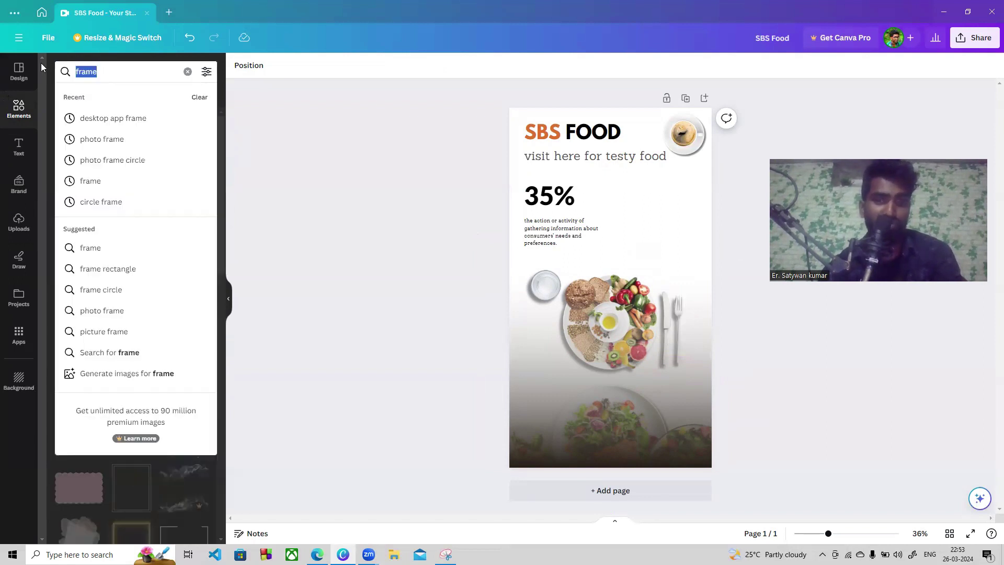
pyautogui.write('photo fra')
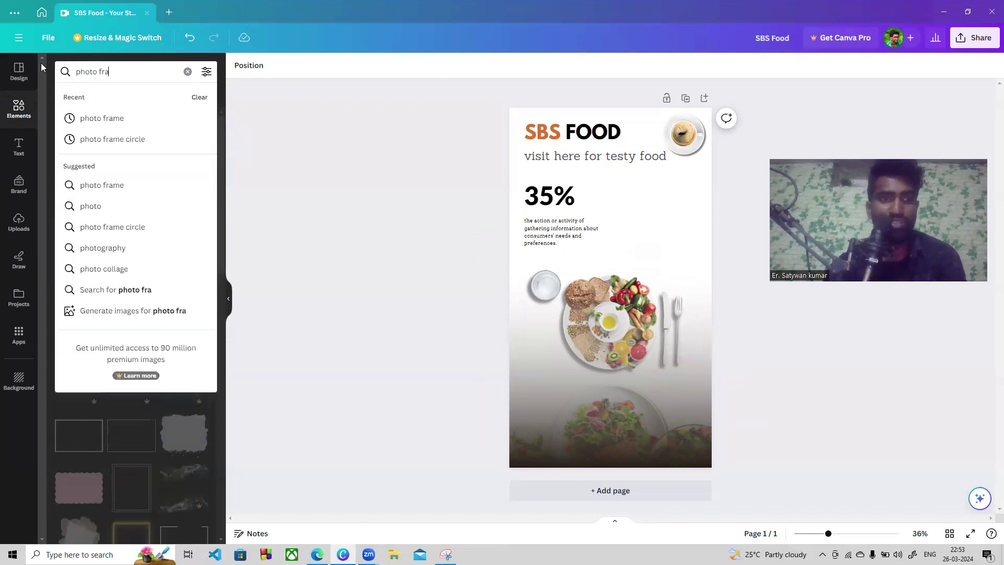
pyautogui.write('me')
pyautogui.press('Return')
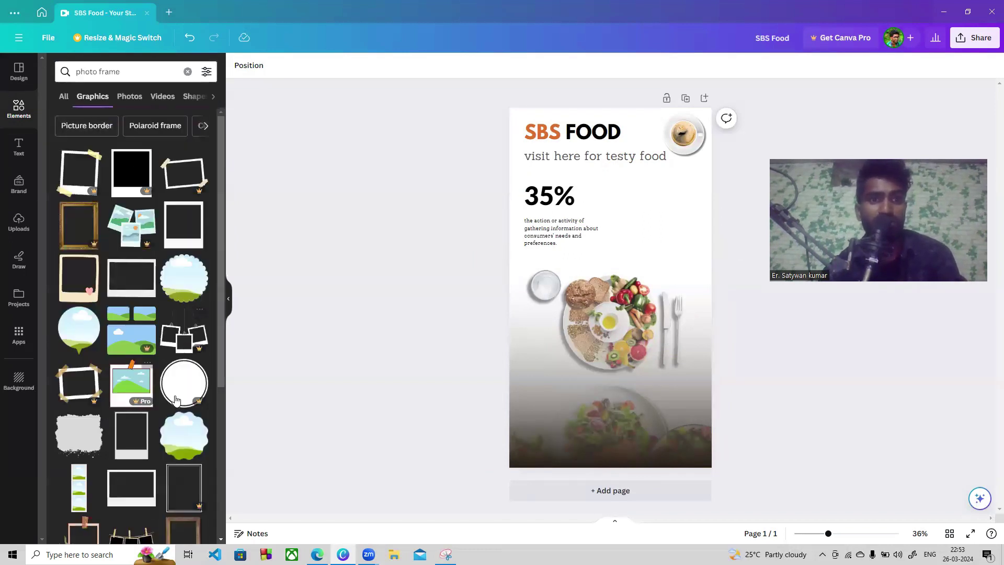
pyautogui.moveTo(223, 256); pyautogui.dragTo(227, 419)
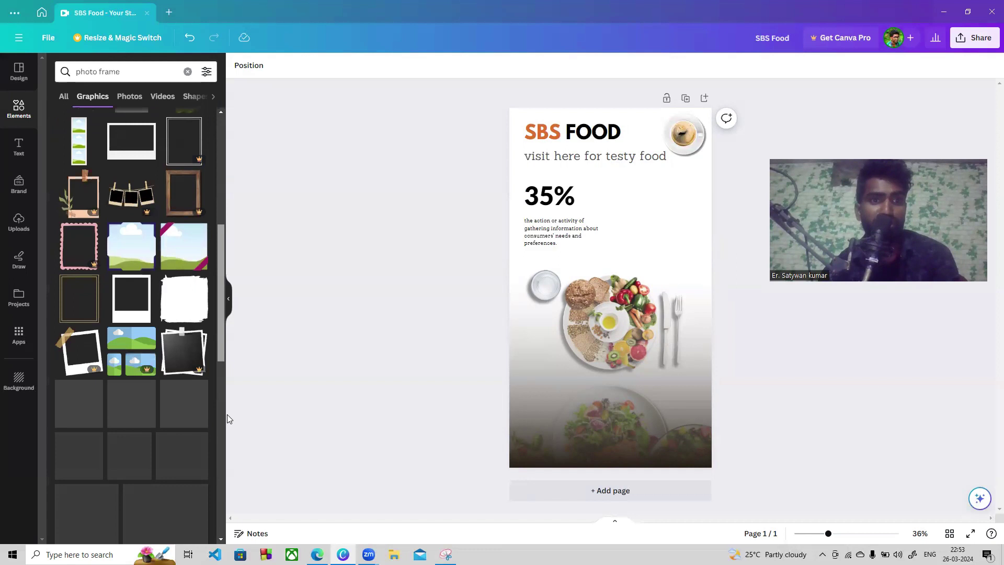
# Search the element graphics for "circle frame" and look through the circular designs
pyautogui.click(110, 72)
pyautogui.write('circle')
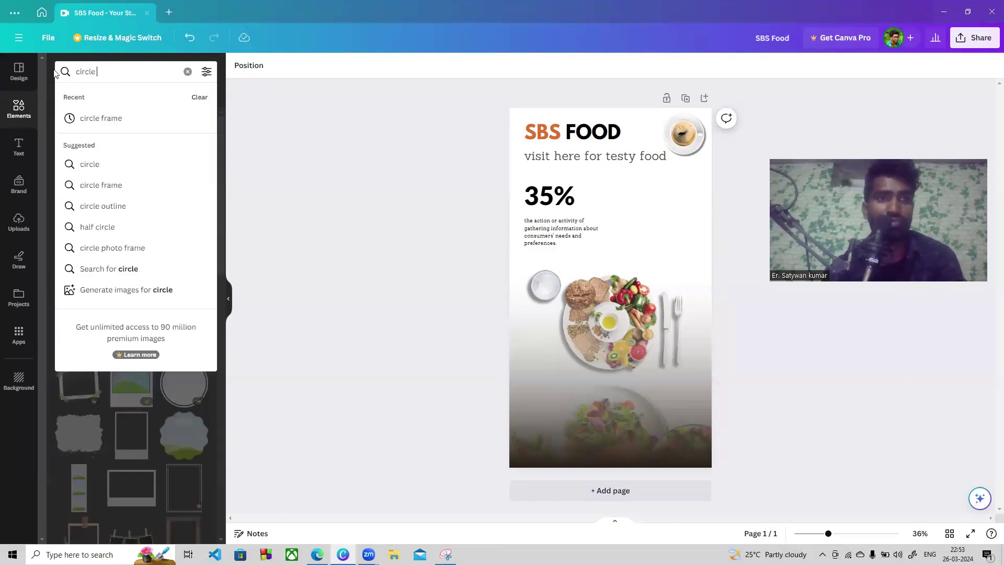
pyautogui.click(100, 120)
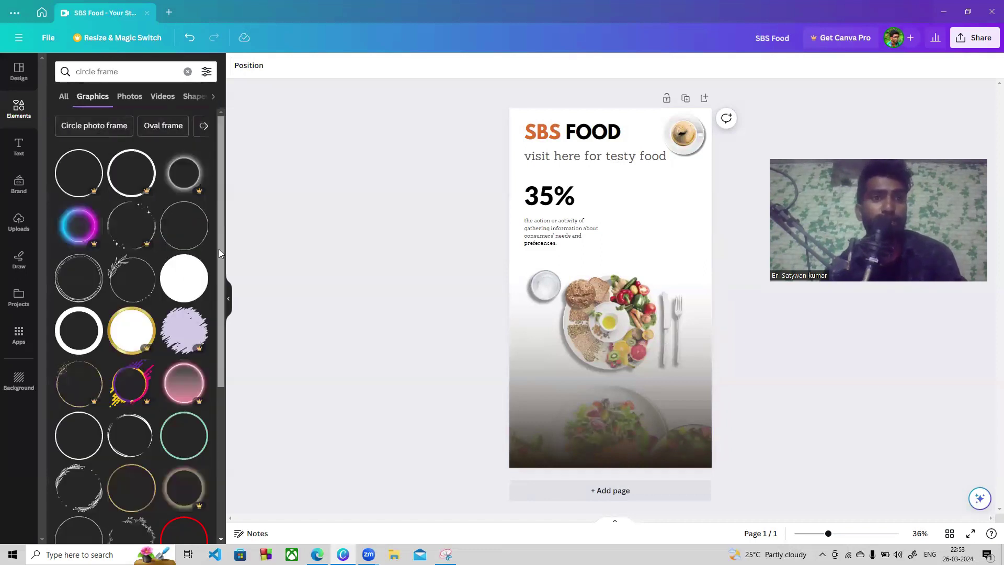
pyautogui.scroll(-1, 218, 254)
pyautogui.scroll(-5, 219, 249)
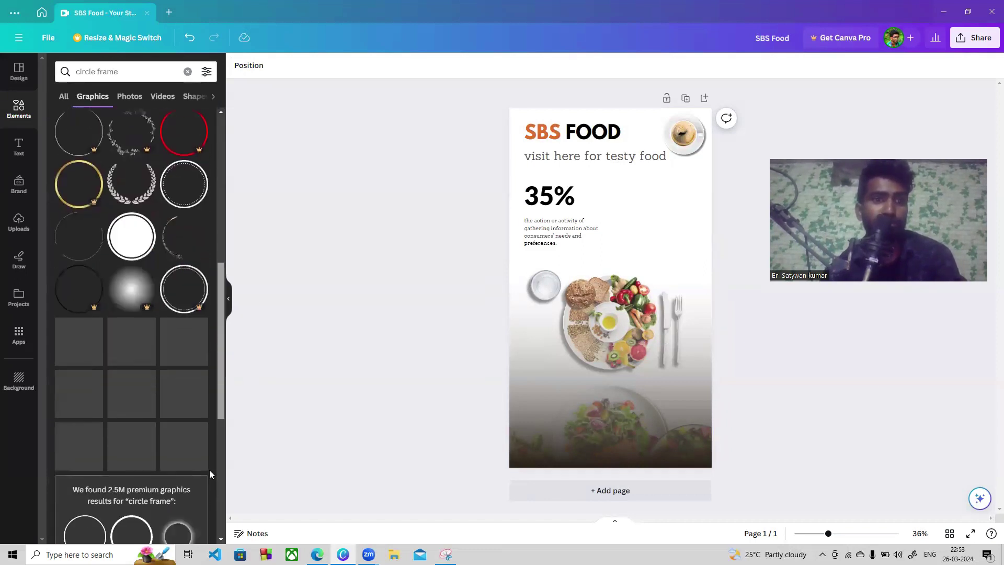
pyautogui.scroll(-2, 215, 495)
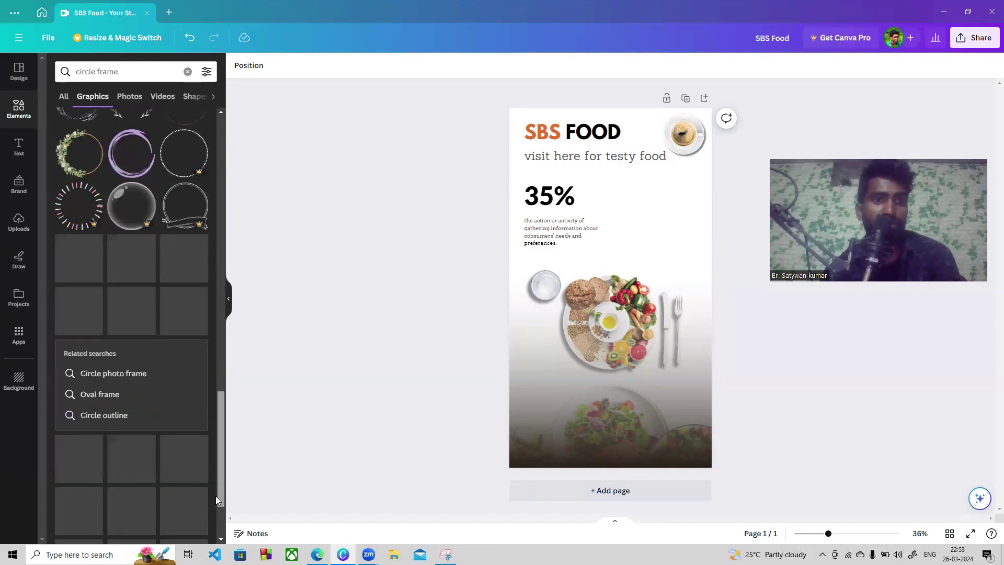
# Switch to the related search "Circle photo frame" and narrow the results to frames
pyautogui.click(150, 372)
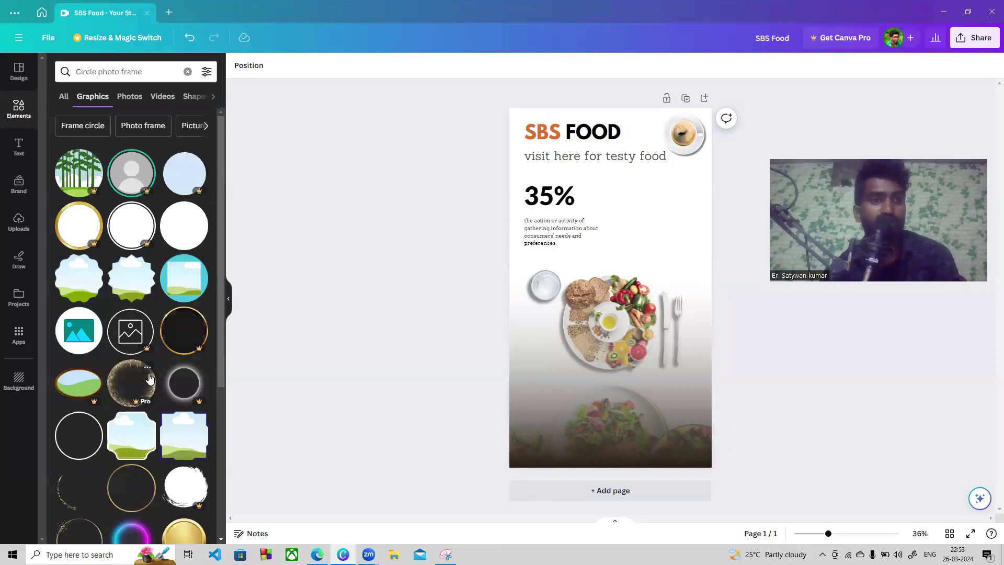
pyautogui.click(212, 97)
pyautogui.click(212, 97)
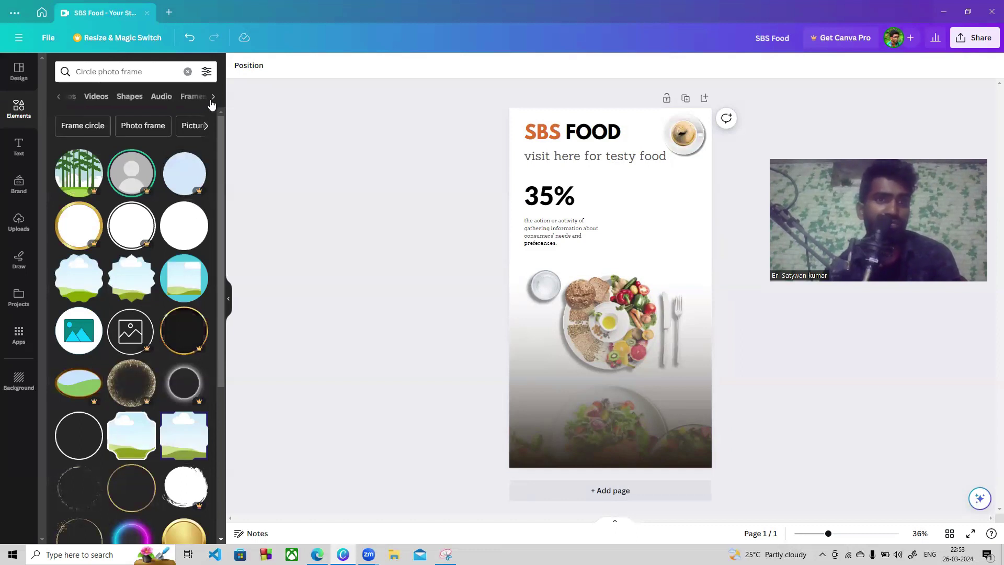
pyautogui.click(165, 98)
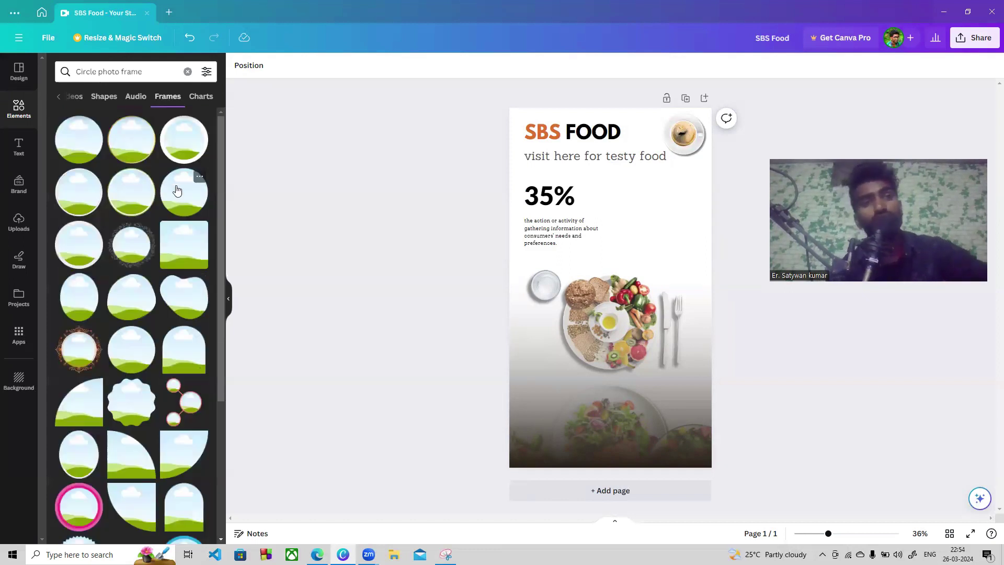
# Add a circular photo frame with a thin green outline, scaled down, in the empty area beside the 35% text block
pyautogui.click(131, 201)
pyautogui.moveTo(555, 340); pyautogui.dragTo(599, 300)
pyautogui.moveTo(637, 262); pyautogui.dragTo(663, 205)
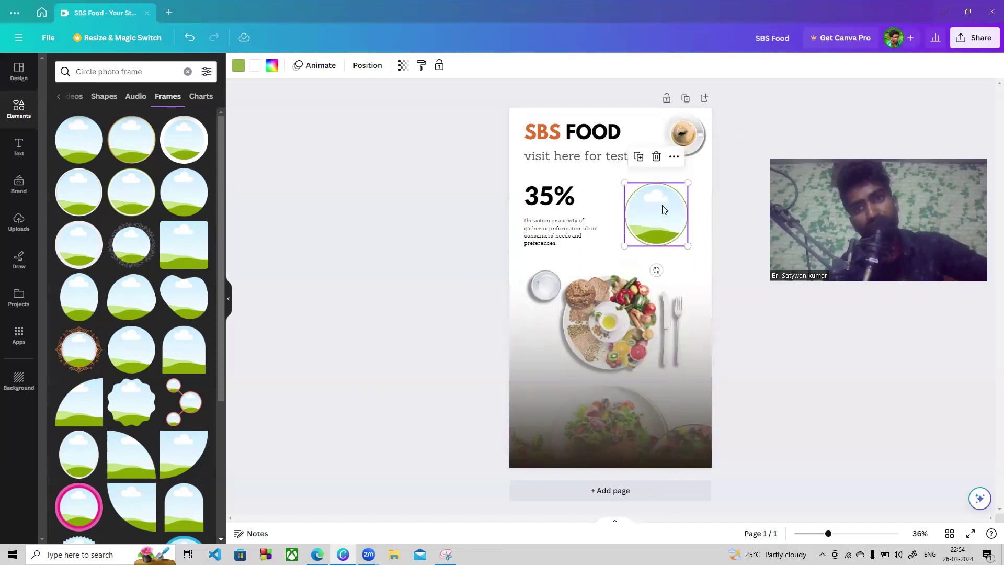
pyautogui.click(383, 264)
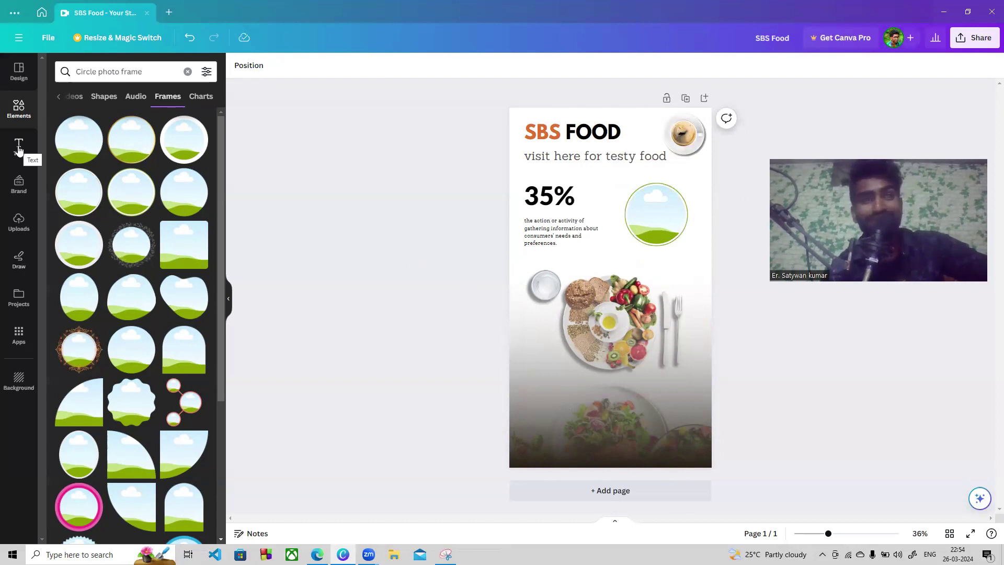
# Fill the circular frame with the uploaded portrait cutout and enlarge the framed photo slightly
pyautogui.click(18, 222)
pyautogui.moveTo(659, 207); pyautogui.dragTo(643, 197)
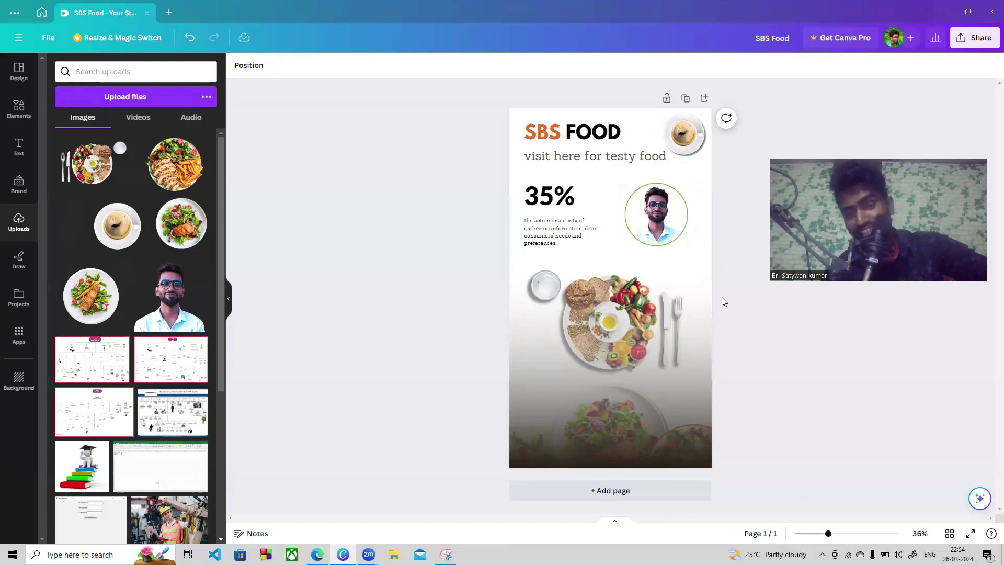
pyautogui.click(643, 240)
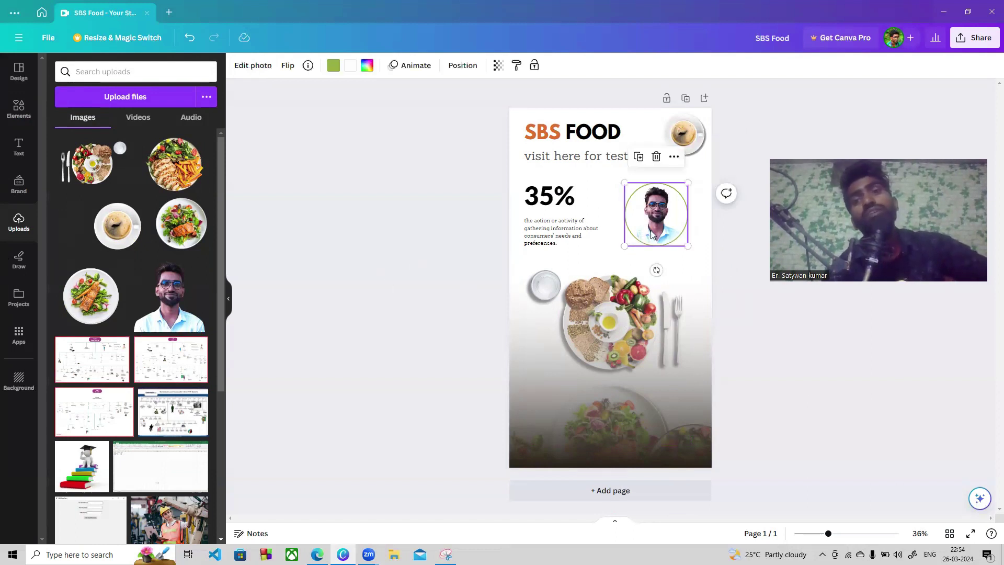
pyautogui.moveTo(624, 246); pyautogui.dragTo(646, 242)
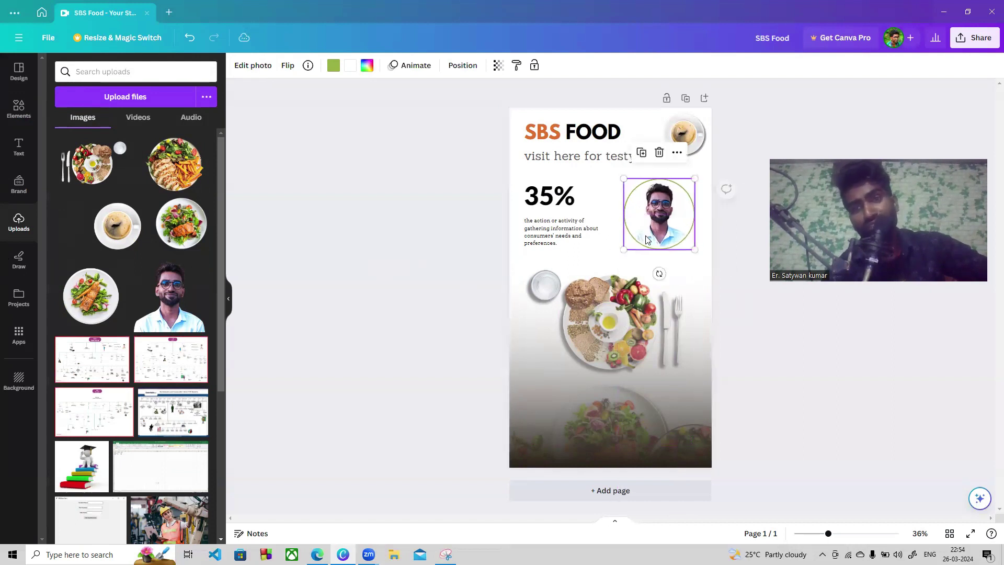
pyautogui.click(706, 264)
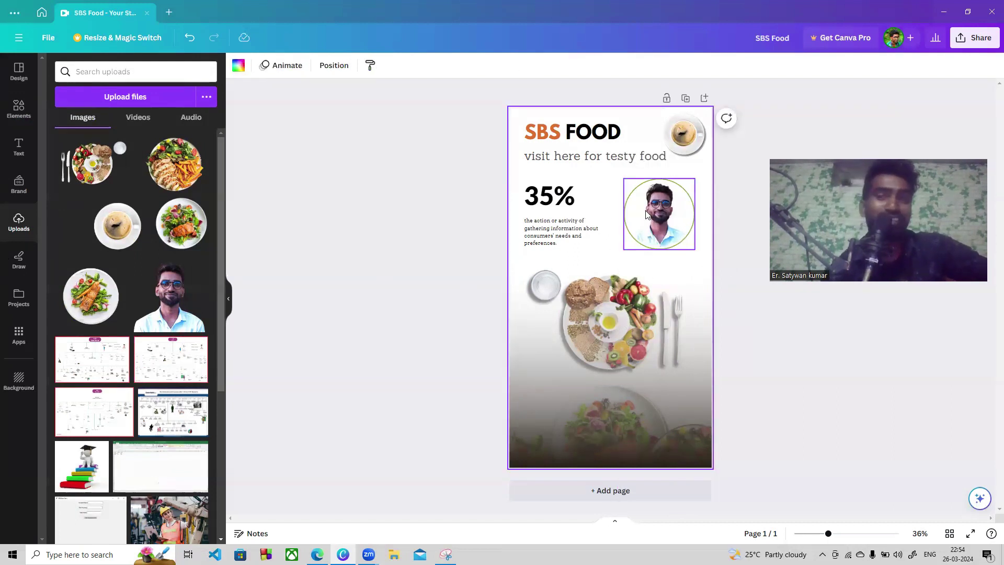
pyautogui.click(764, 369)
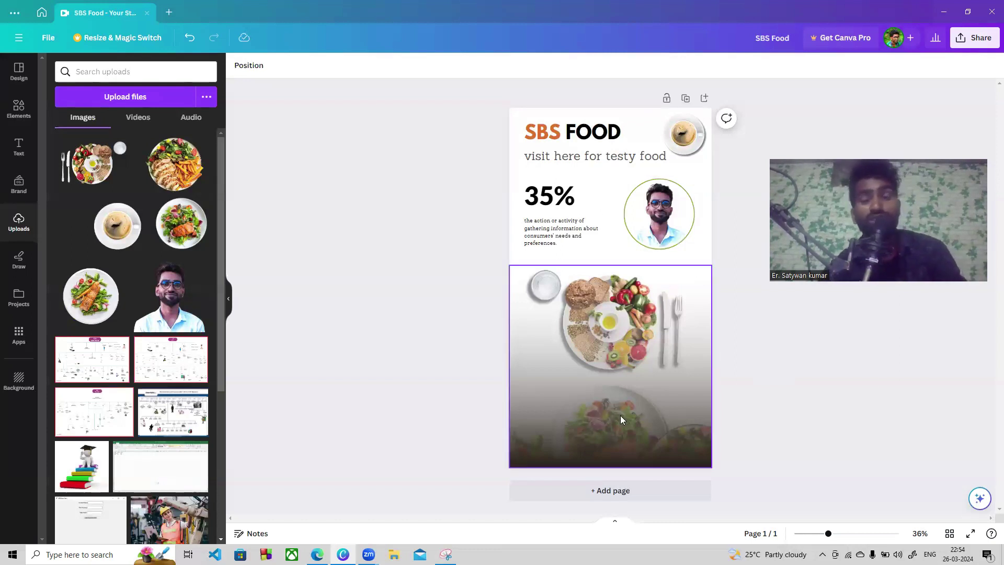
# Browse the "sale" text combinations and try to add the premium "70% off" one
pyautogui.click(19, 143)
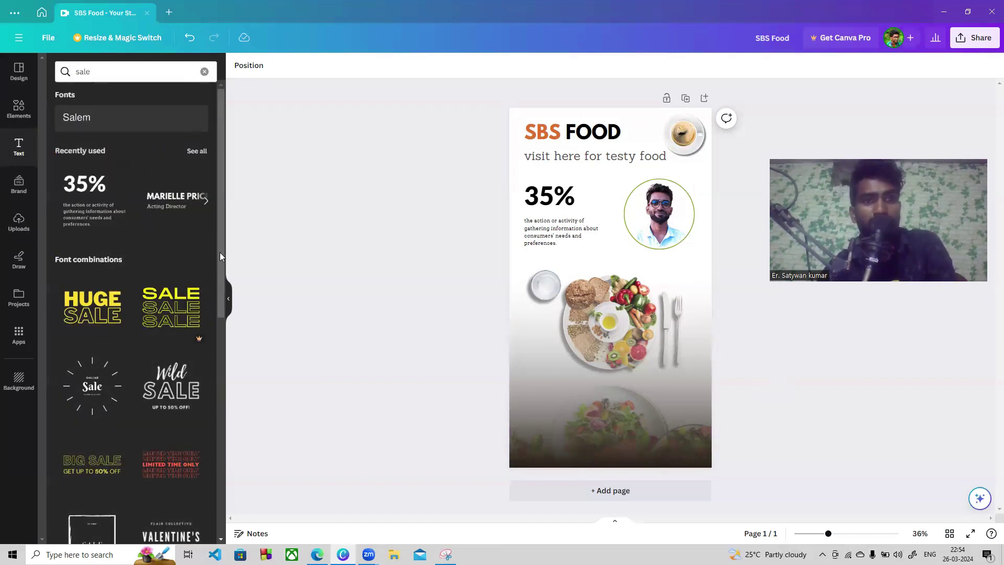
pyautogui.scroll(-7, 219, 252)
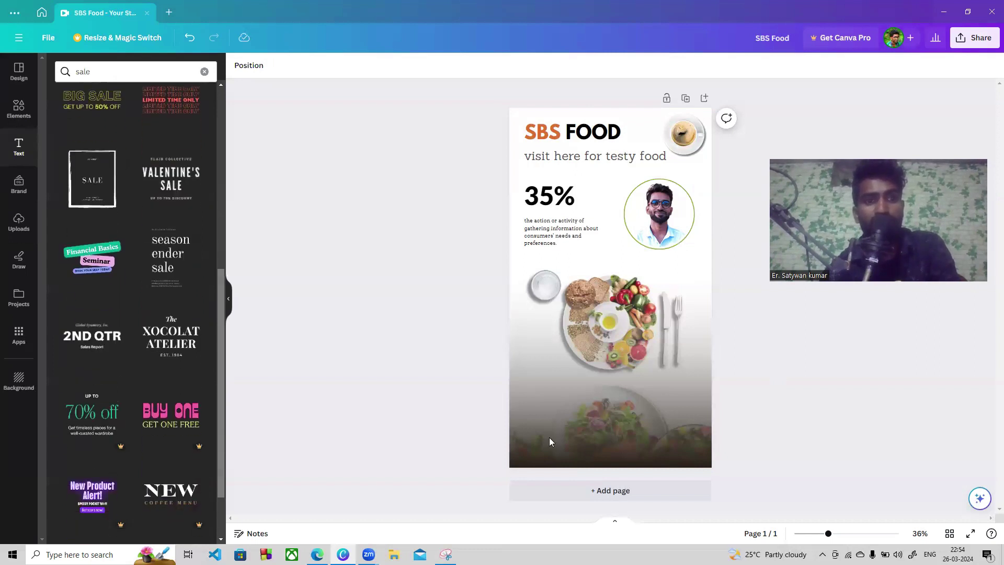
pyautogui.click(83, 416)
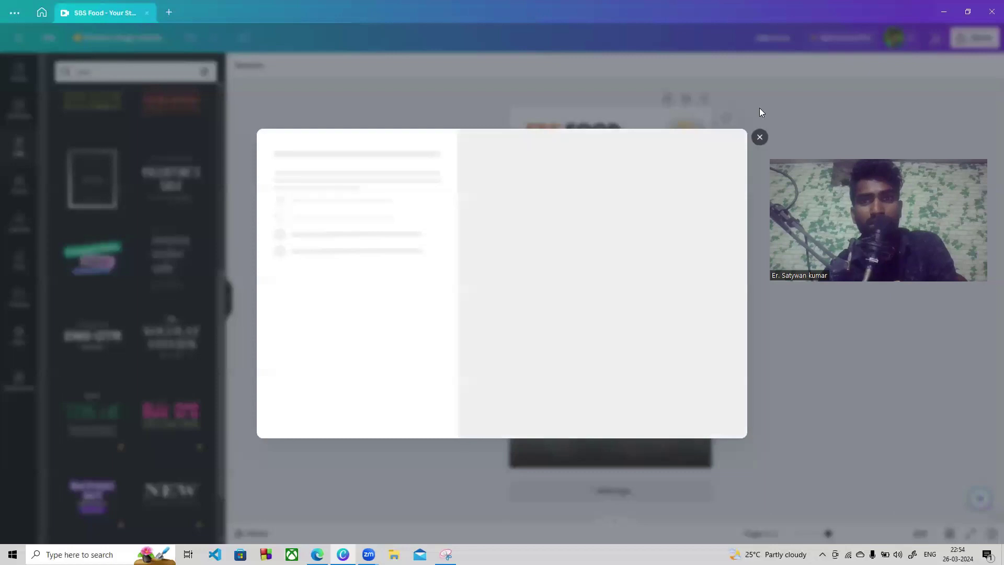
pyautogui.press('Escape')
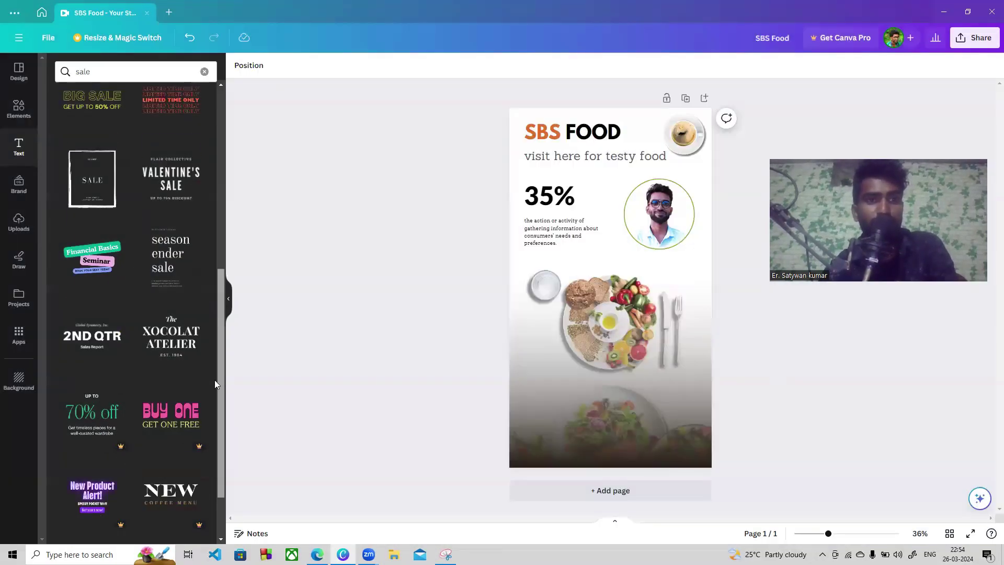
pyautogui.scroll(-2, 215, 379)
pyautogui.scroll(8, 213, 380)
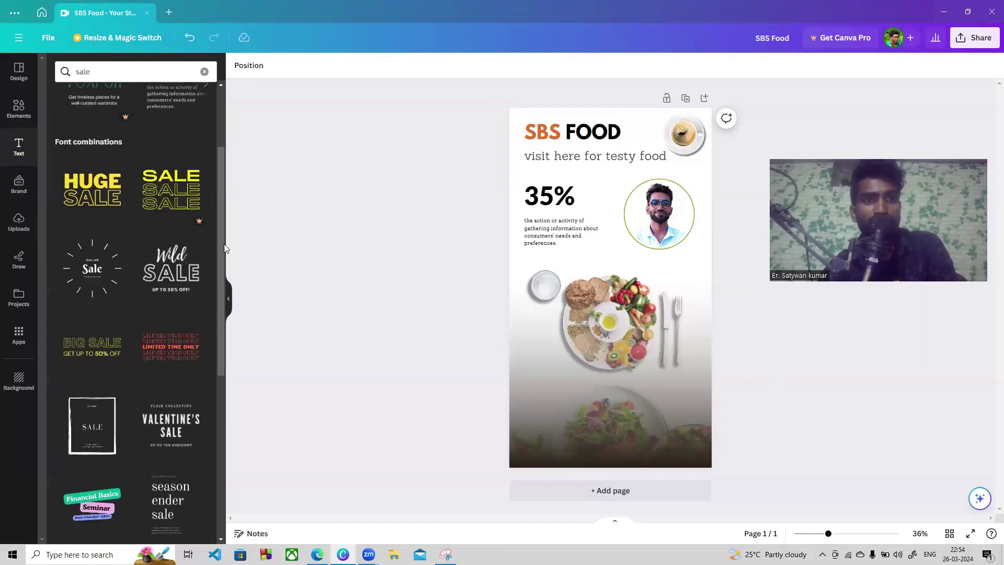
pyautogui.scroll(3, 220, 242)
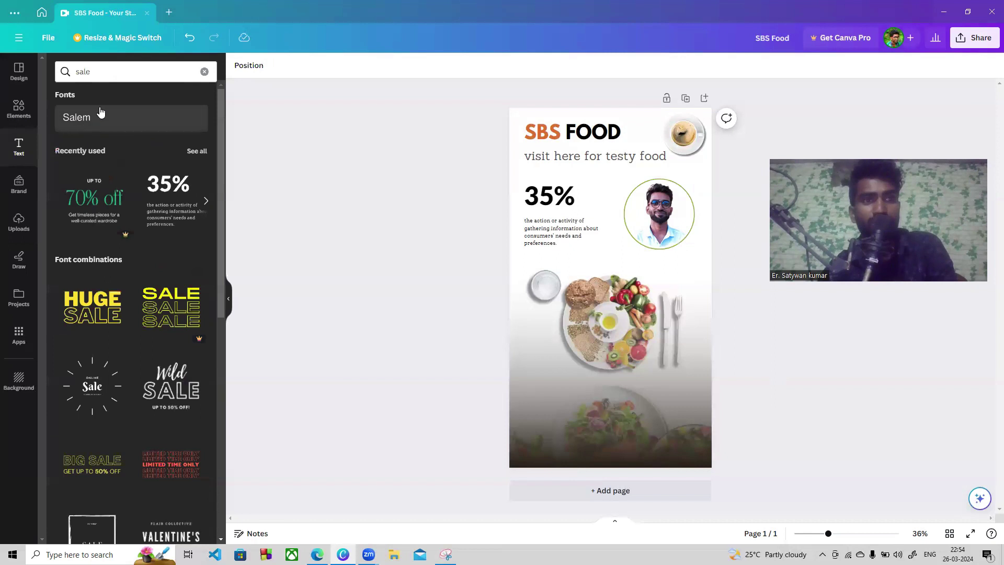
# Clear the text search, add a body text line and place it over the dark gradient near the page's bottom
pyautogui.click(204, 71)
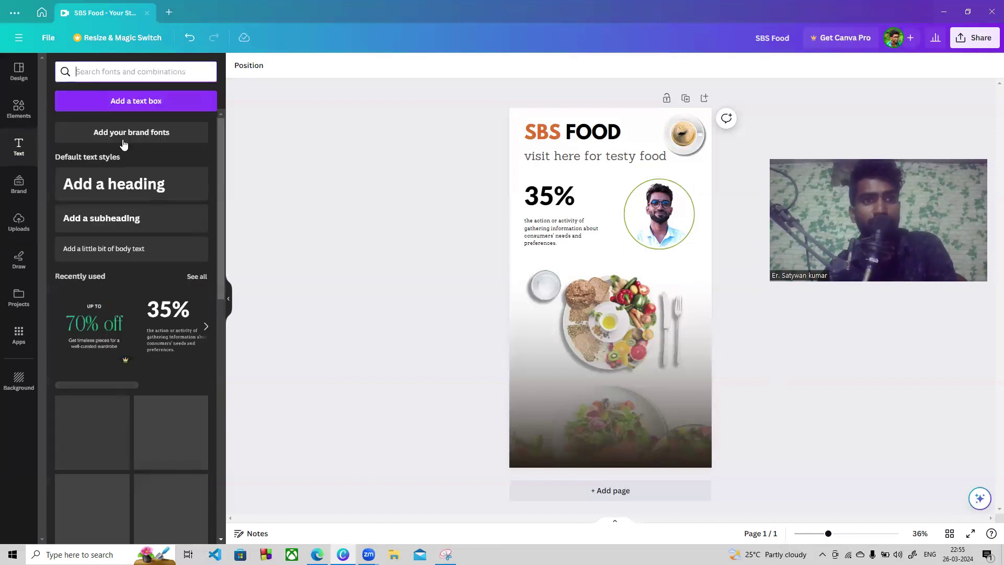
pyautogui.click(117, 250)
pyautogui.moveTo(618, 318); pyautogui.dragTo(578, 478)
pyautogui.click(779, 459)
# Recolor the new body text line light grey using the photo colors
pyautogui.click(566, 448)
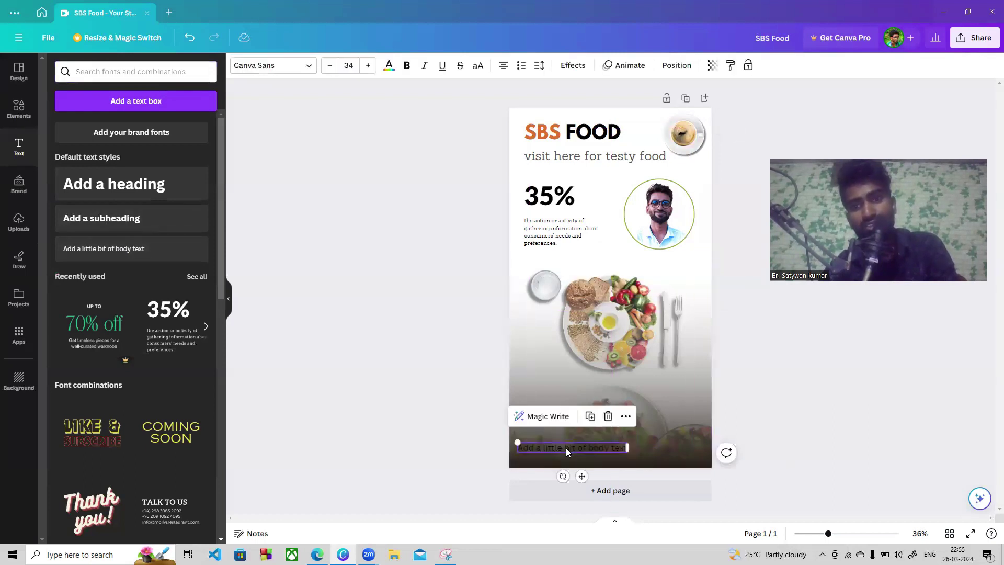
pyautogui.click(388, 65)
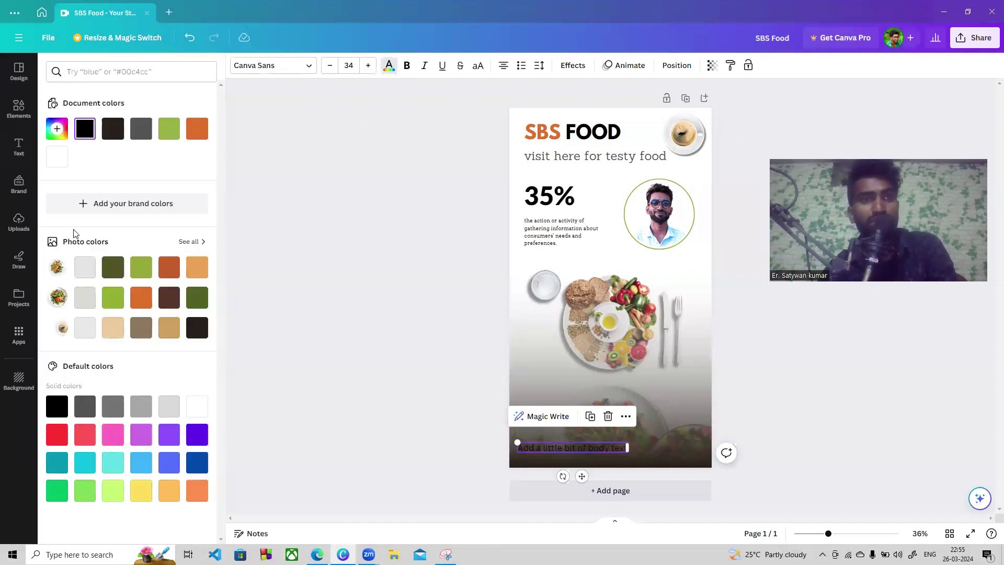
pyautogui.click(85, 297)
pyautogui.click(89, 332)
pyautogui.click(581, 449)
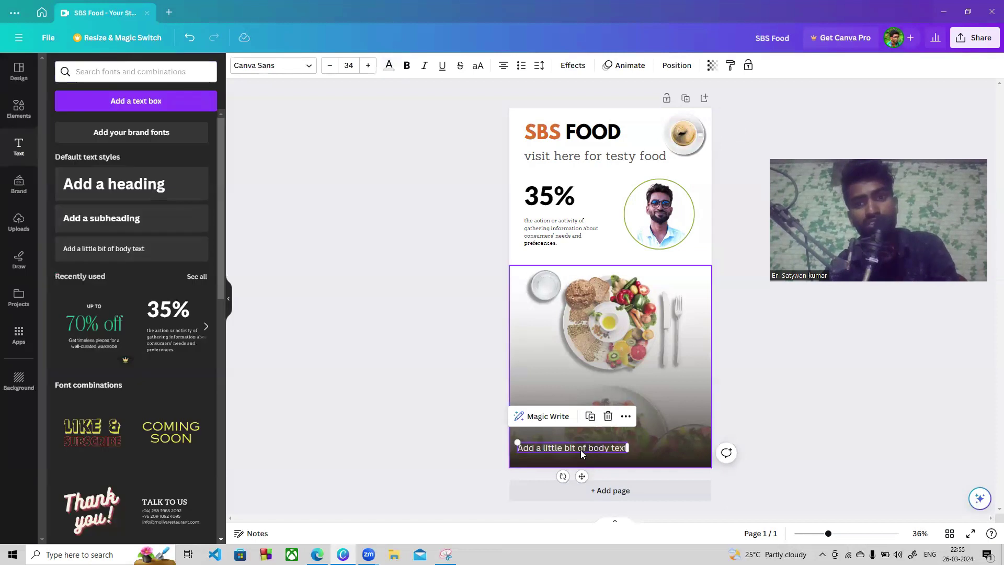
# Duplicate the light body text line and stack the two copies with aligned edges near the page's bottom
pyautogui.click(578, 455)
pyautogui.click(559, 436)
pyautogui.moveTo(559, 437); pyautogui.dragTo(585, 466)
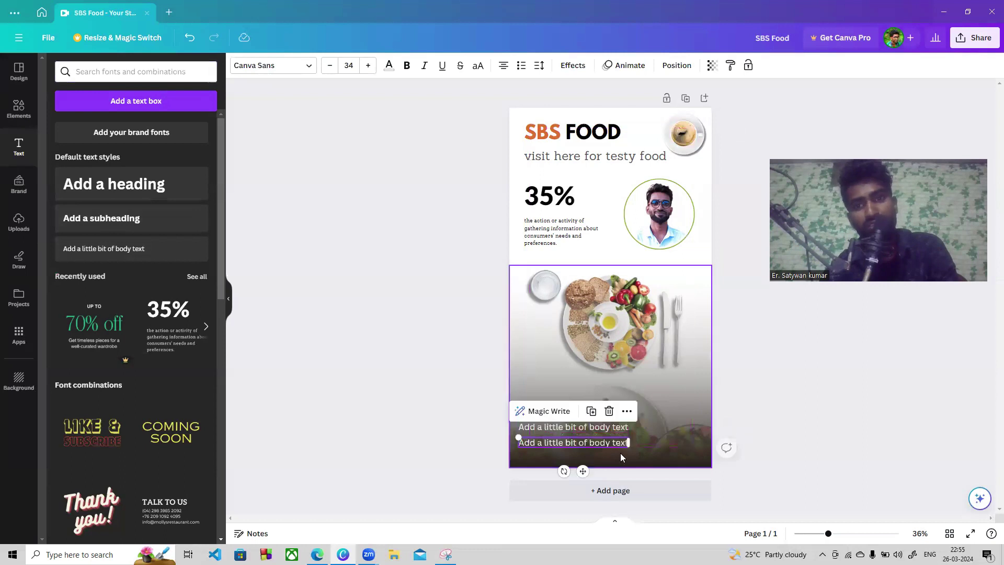
pyautogui.click(652, 447)
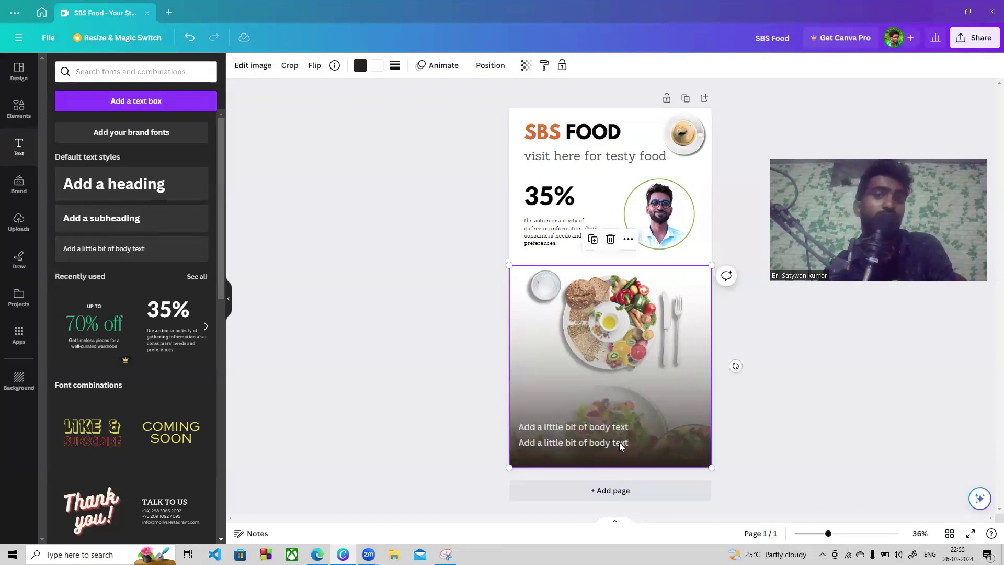
# Apply the Background text effect to the upper body text line and color its background orange
pyautogui.click(587, 428)
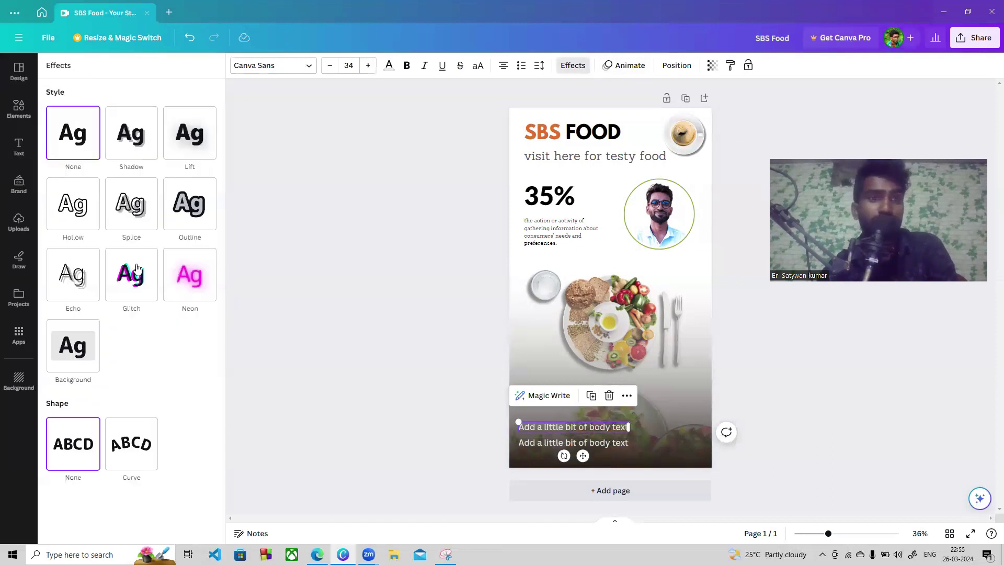
pyautogui.click(79, 345)
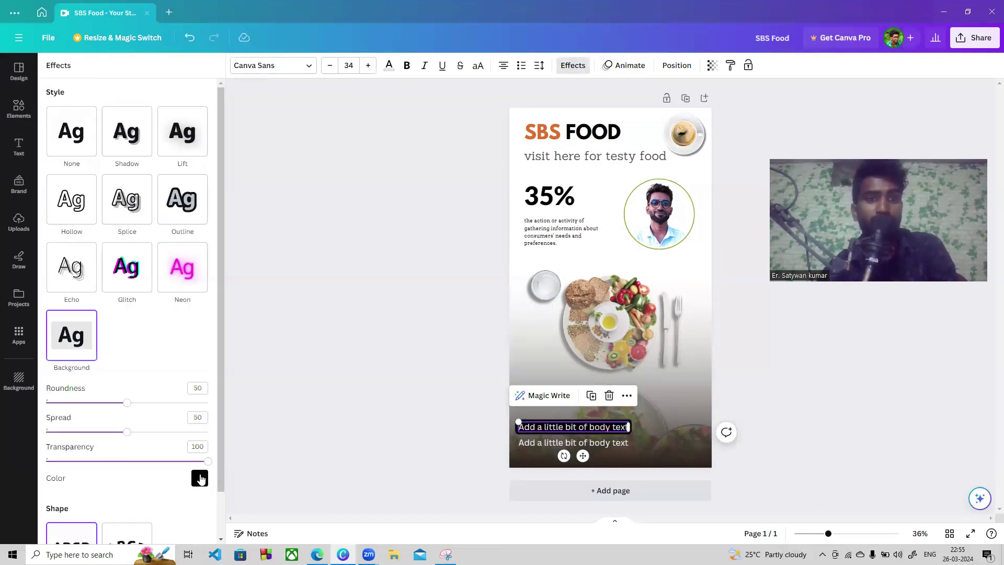
pyautogui.click(199, 478)
pyautogui.click(186, 302)
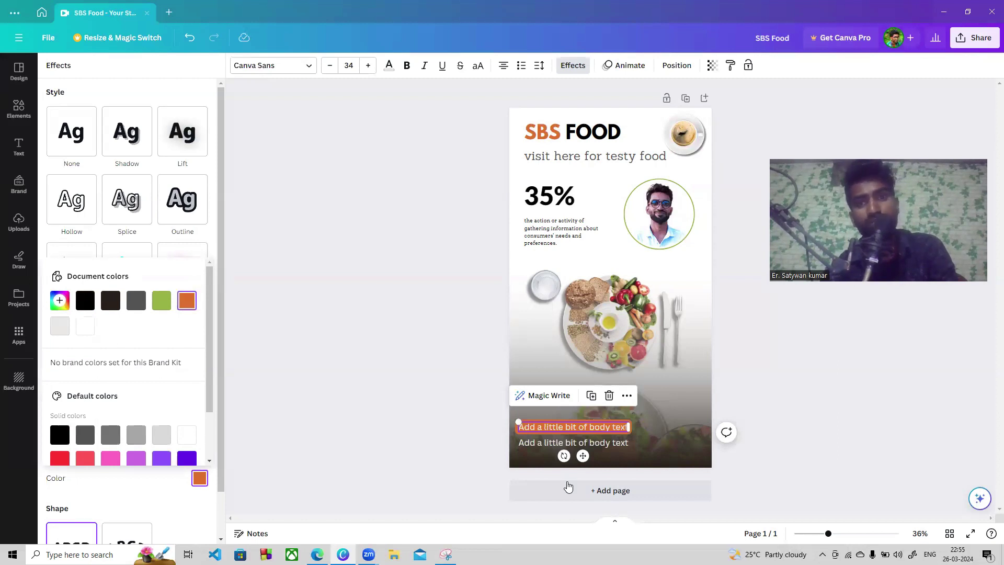
pyautogui.click(604, 452)
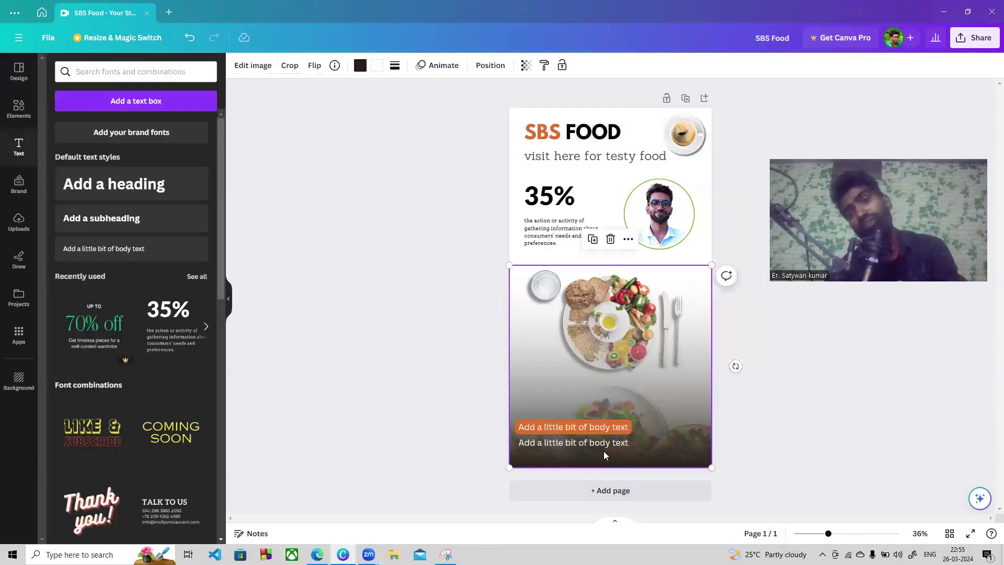
# Move the orange-backed text line up slightly to widen the gap above the lower line
pyautogui.moveTo(592, 426)
pyautogui.mouseDown()
pyautogui.moveTo(591, 382)
pyautogui.moveTo(597, 432)
pyautogui.moveTo(595, 423)
pyautogui.mouseUp()
pyautogui.click(602, 443)
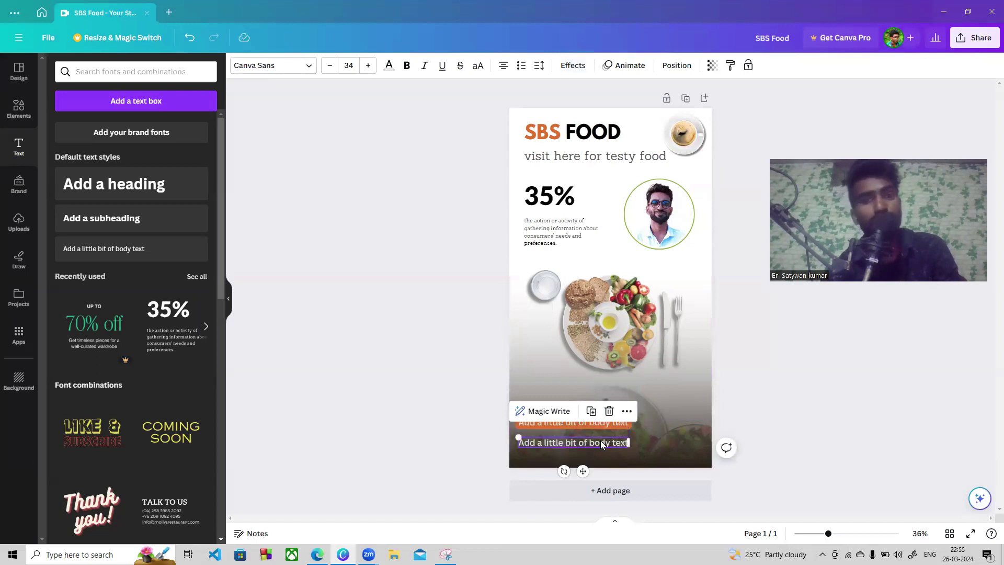
pyautogui.click(818, 409)
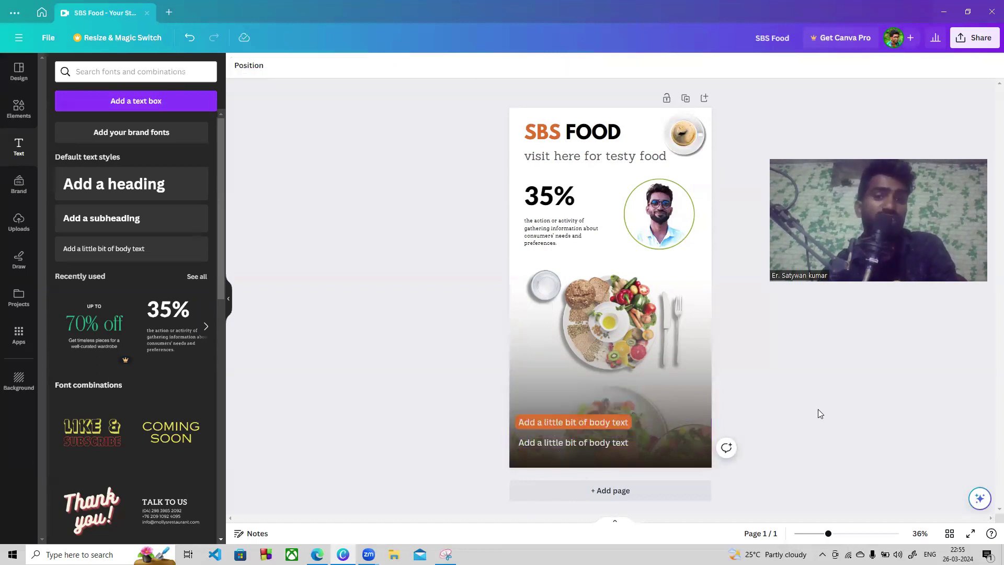
# Try adjusting the transparency of the orange-backed text line and return it to 100
pyautogui.click(597, 422)
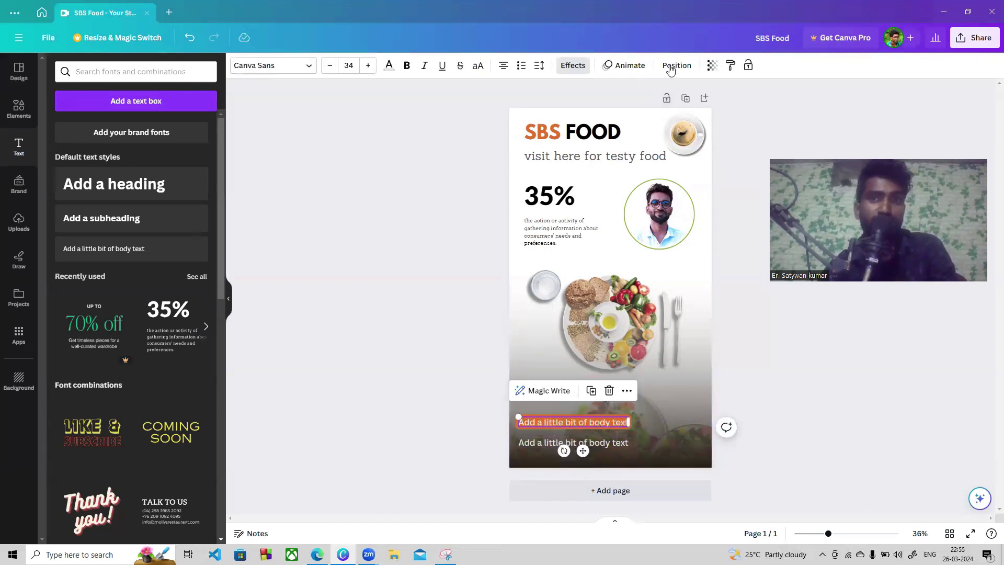
pyautogui.click(713, 67)
pyautogui.moveTo(696, 108); pyautogui.dragTo(729, 110)
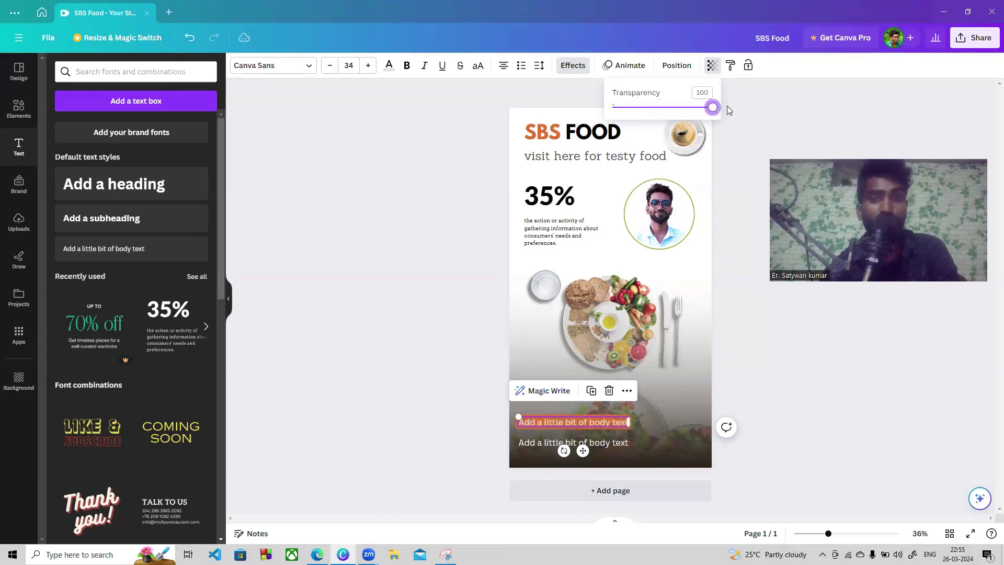
pyautogui.click(762, 349)
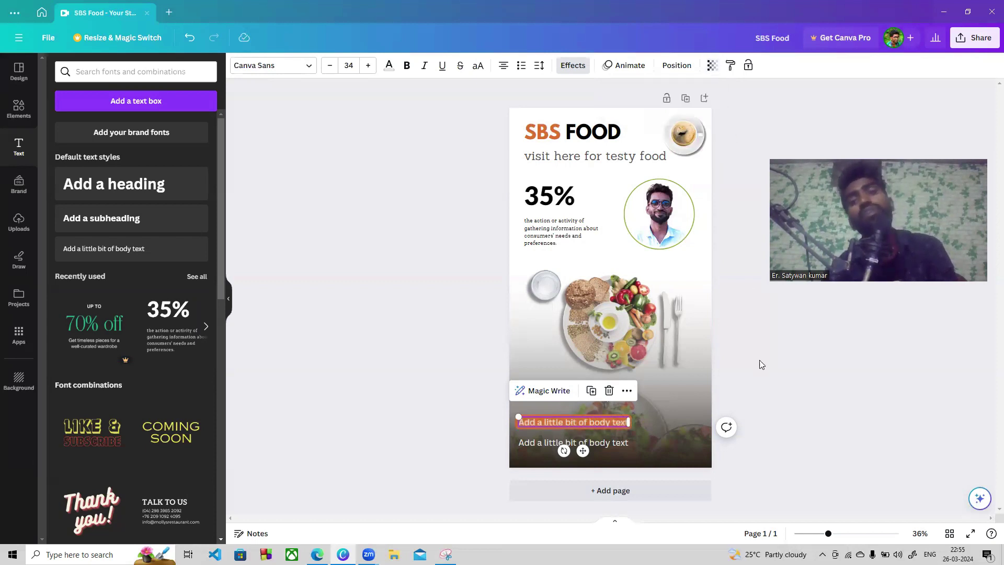
# Increase the font size of the lower body text line near the page's bottom to 45
pyautogui.click(728, 414)
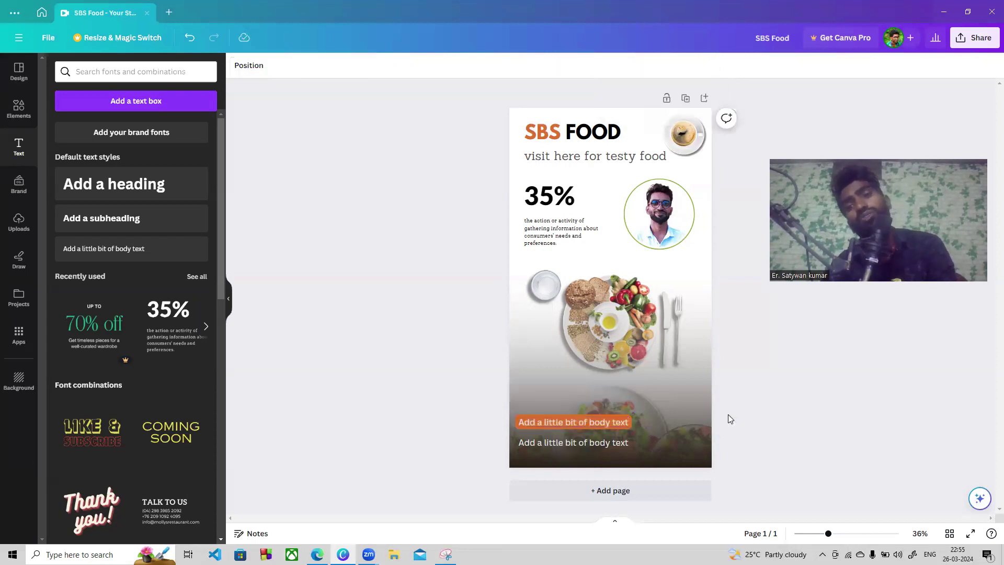
pyautogui.click(569, 441)
pyautogui.click(569, 442)
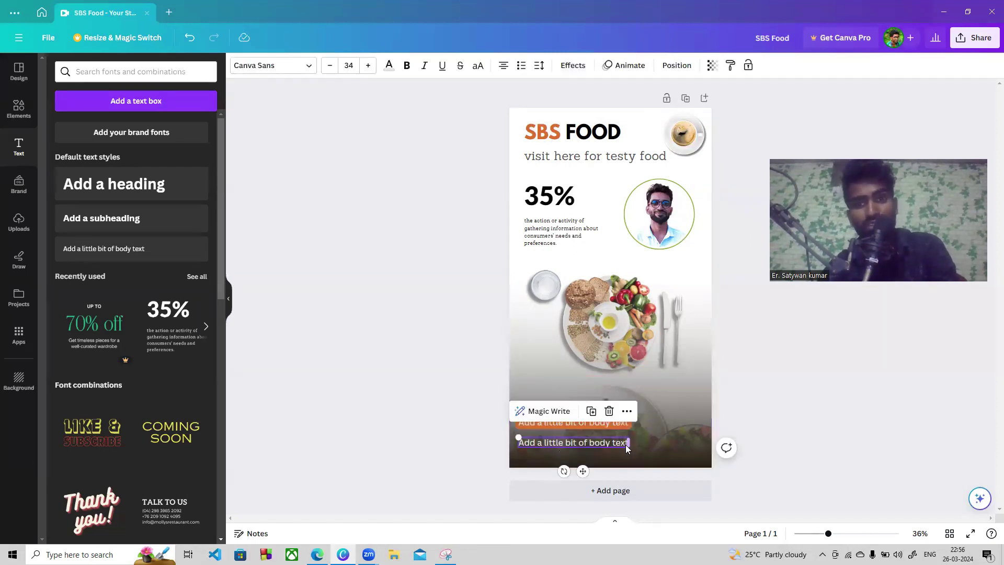
pyautogui.click(368, 65)
pyautogui.click(368, 65)
pyautogui.click(368, 65)
pyautogui.click(368, 65)
pyautogui.click(368, 66)
pyautogui.click(369, 66)
pyautogui.click(368, 65)
pyautogui.click(369, 66)
pyautogui.click(368, 65)
pyautogui.click(368, 66)
pyautogui.click(368, 65)
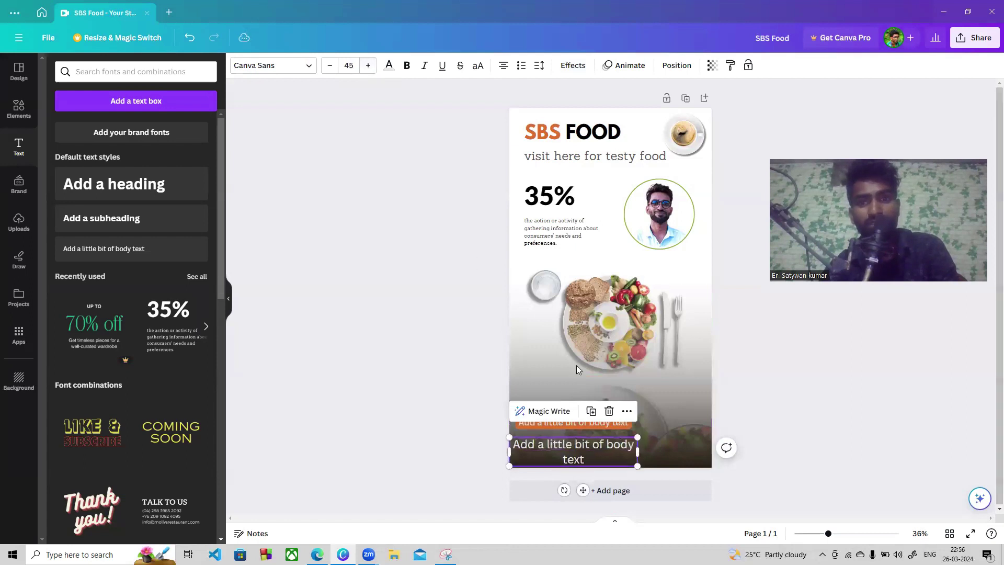
# Widen the lower text box so its text fits on one line, left-align it, and nudge it into place under the orange-backed line
pyautogui.moveTo(638, 452); pyautogui.dragTo(688, 451)
pyautogui.click(503, 65)
pyautogui.moveTo(608, 474); pyautogui.dragTo(607, 474)
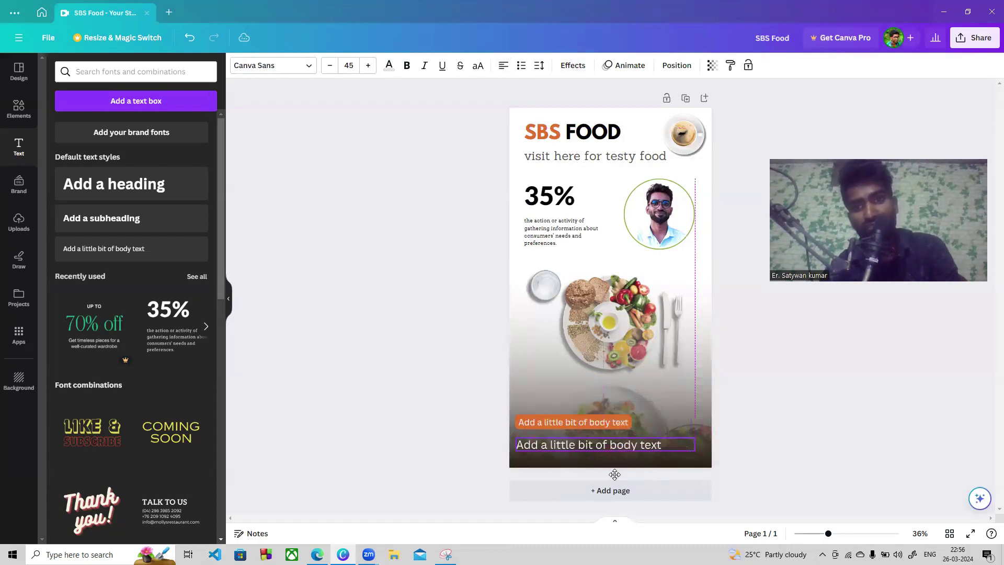
pyautogui.click(783, 469)
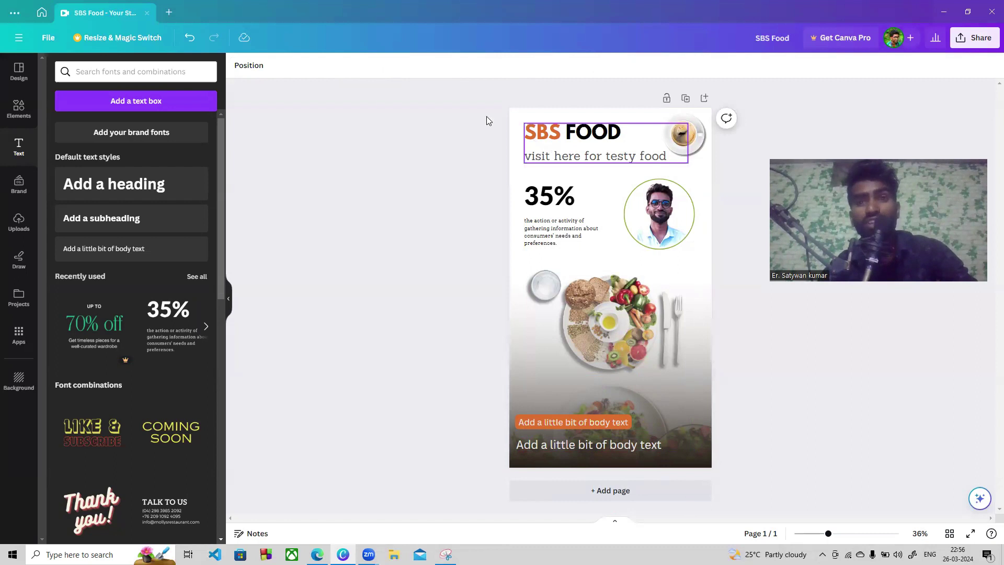
# Apply the Pan element animation to all elements on the page and preview the animated design
pyautogui.moveTo(458, 87); pyautogui.dragTo(715, 470)
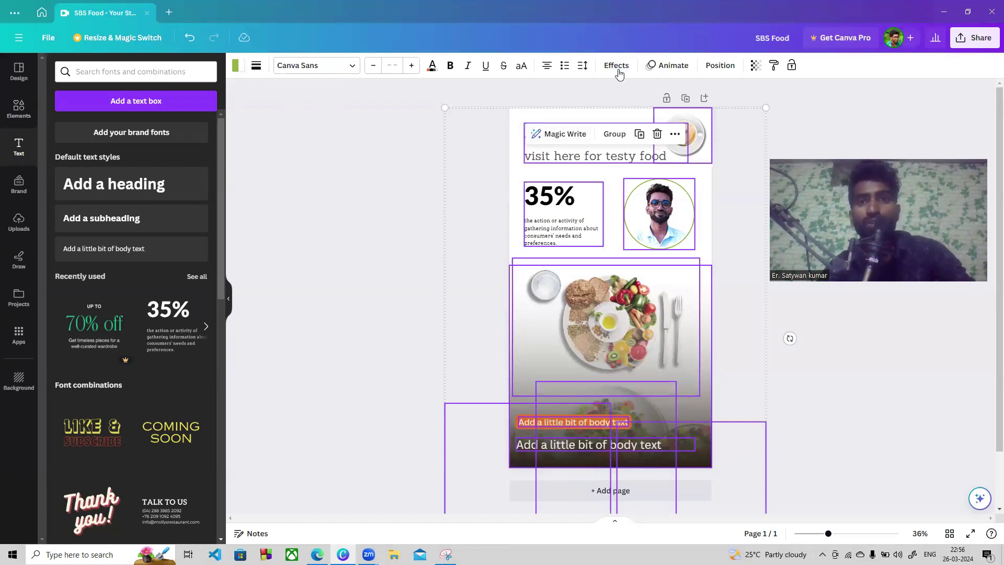
pyautogui.click(670, 68)
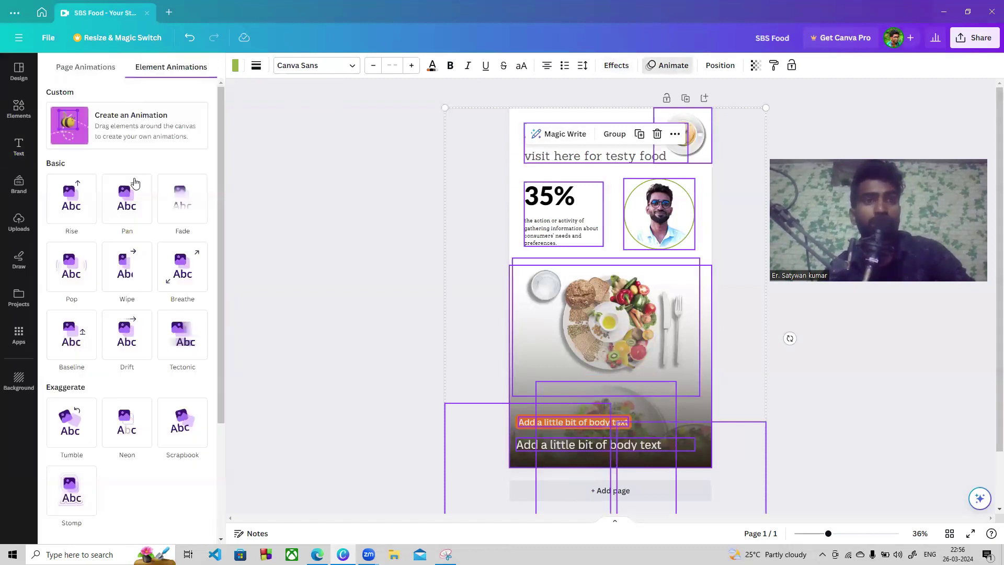
pyautogui.click(63, 218)
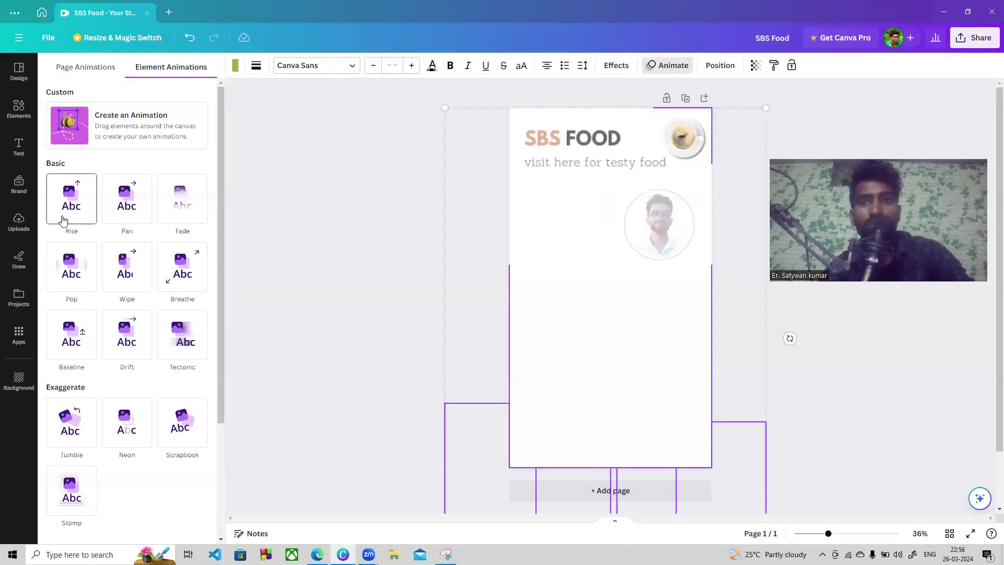
pyautogui.click(111, 218)
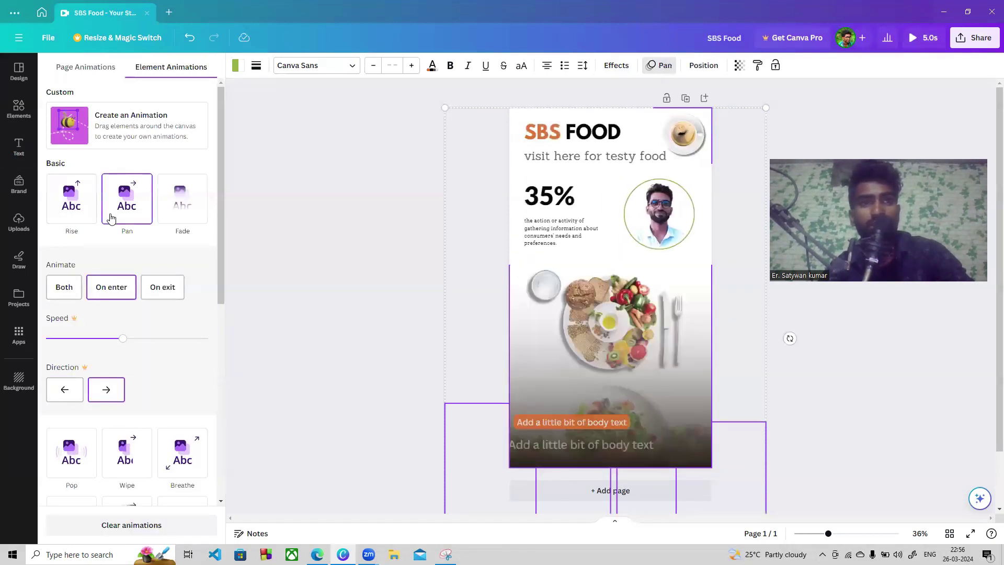
pyautogui.click(603, 267)
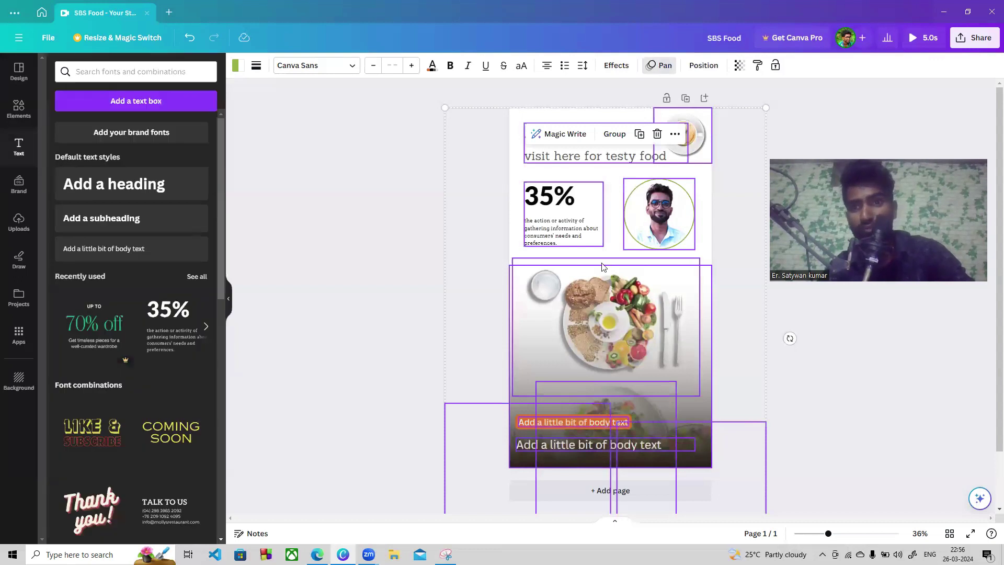
pyautogui.click(880, 378)
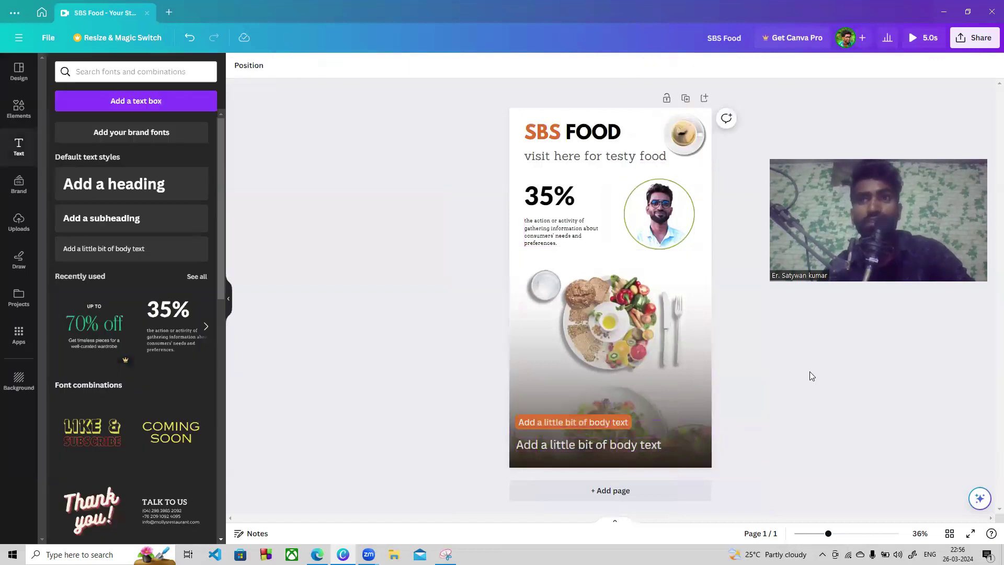
pyautogui.click(910, 38)
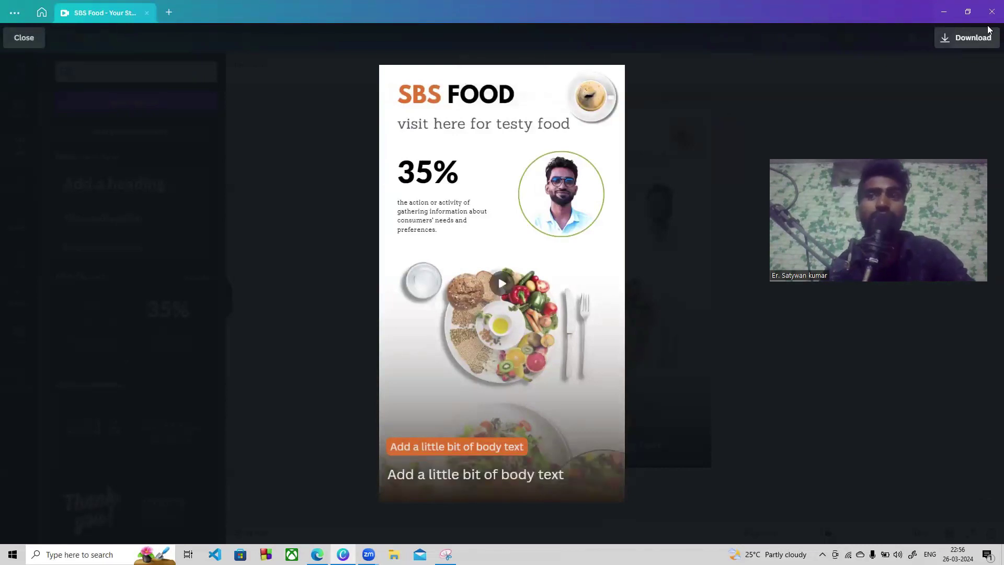
pyautogui.click(42, 41)
# Try the League Spartan and Inter fonts on the lower body text line
pyautogui.click(588, 445)
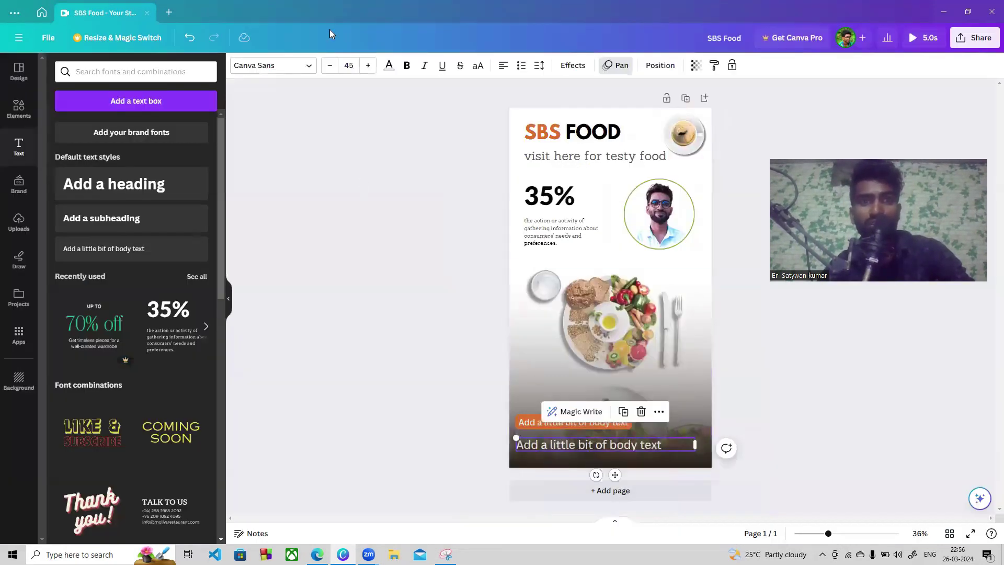
pyautogui.click(307, 76)
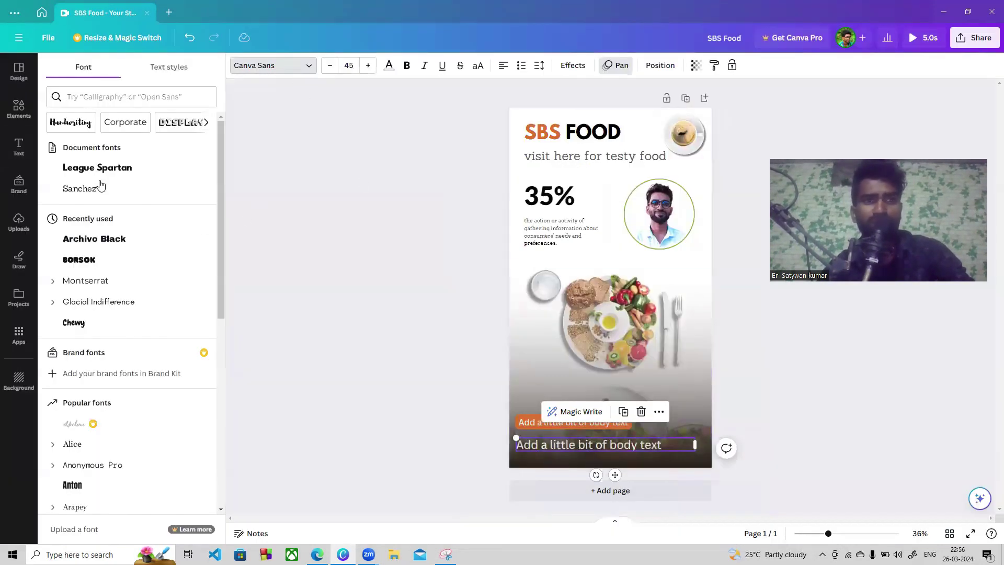
pyautogui.click(97, 231)
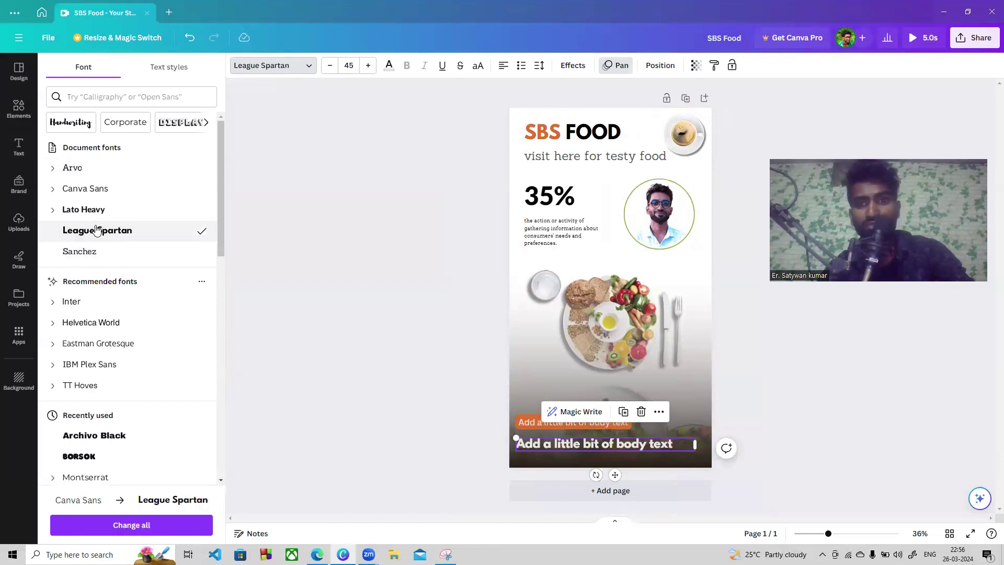
pyautogui.click(102, 304)
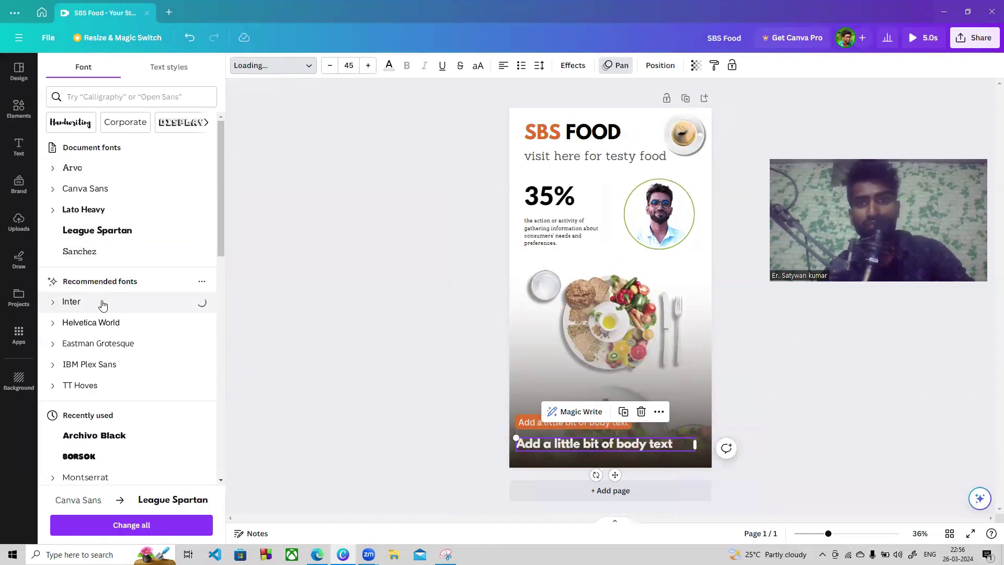
# Search the fonts for "montserrat" and set the lower body text line to Montserrat Medium
pyautogui.click(103, 99)
pyautogui.write('montserrat')
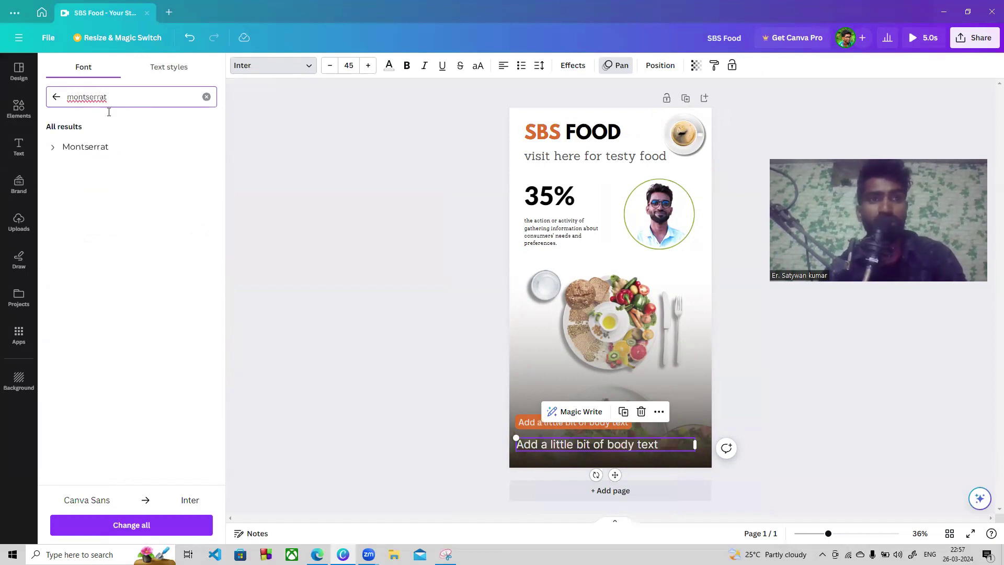
pyautogui.click(52, 147)
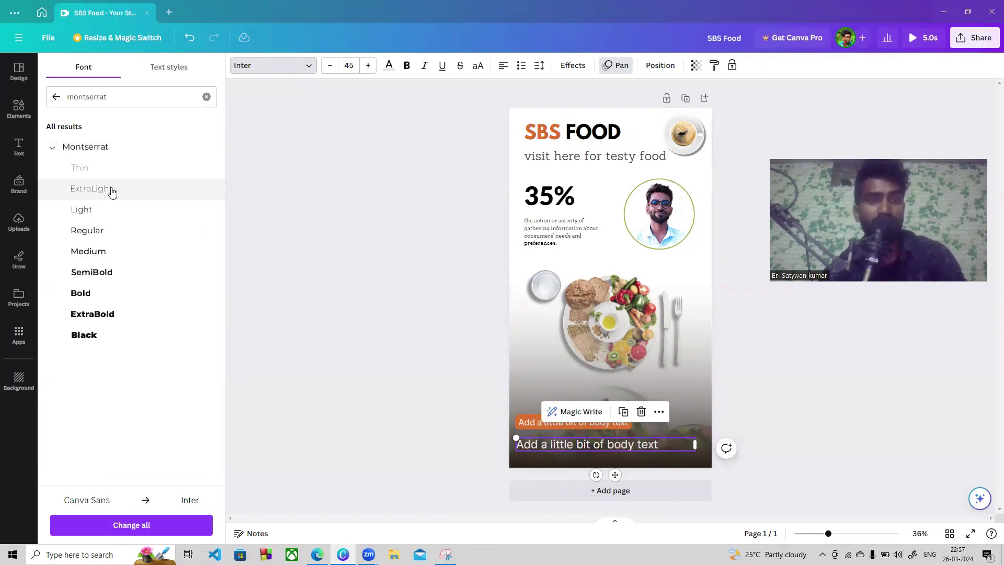
pyautogui.click(110, 215)
pyautogui.click(118, 238)
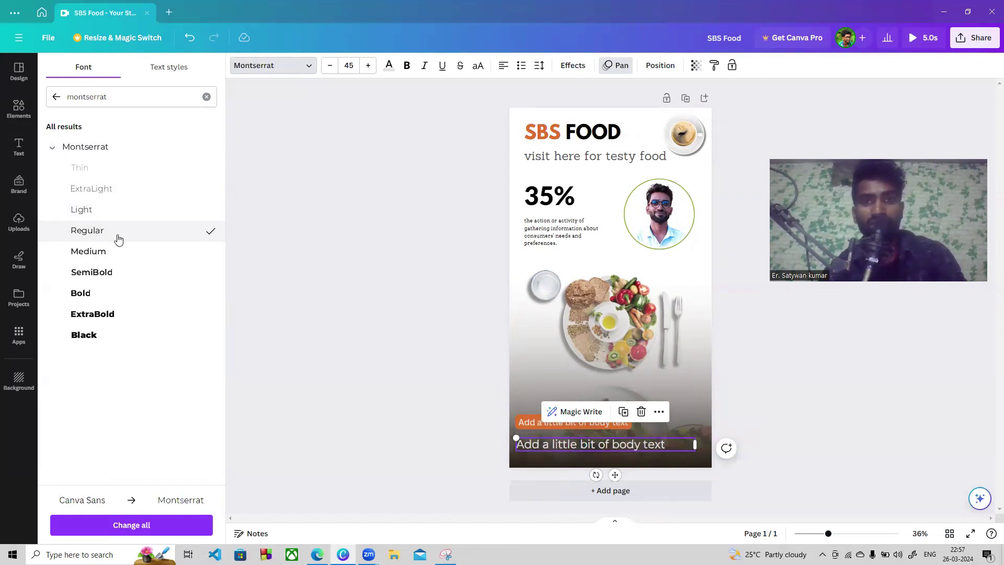
pyautogui.click(119, 254)
pyautogui.click(122, 272)
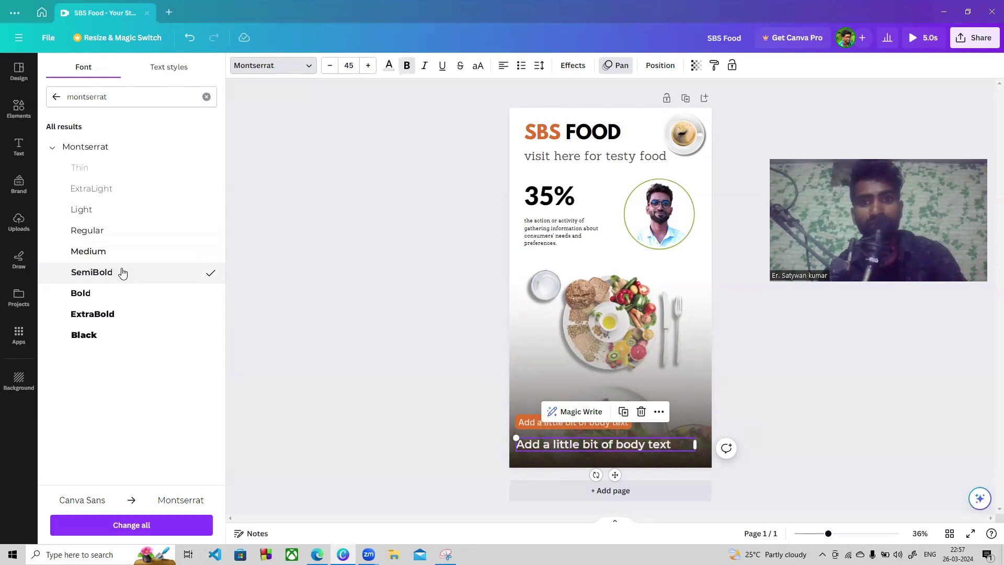
pyautogui.click(112, 252)
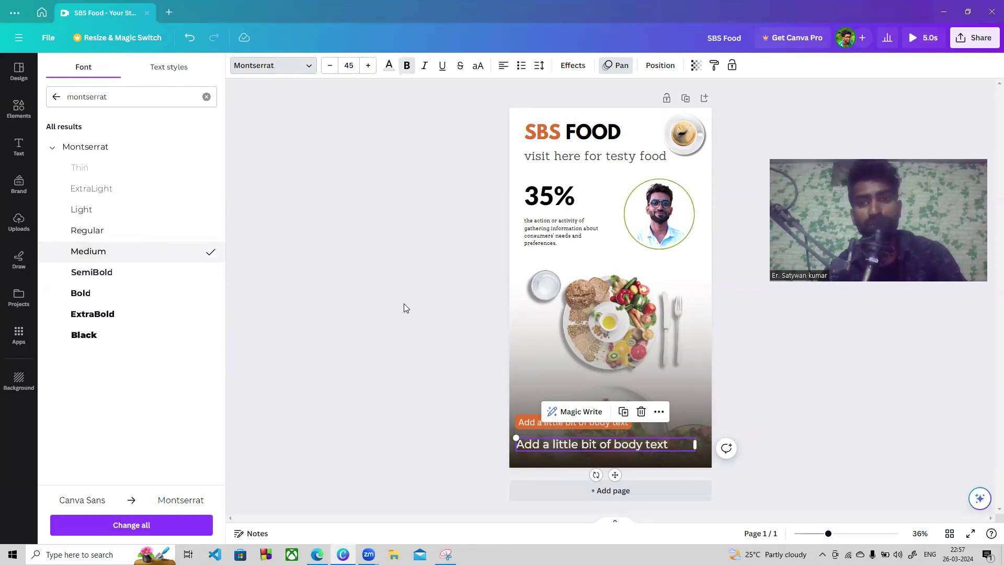
pyautogui.press('Escape')
pyautogui.click(839, 404)
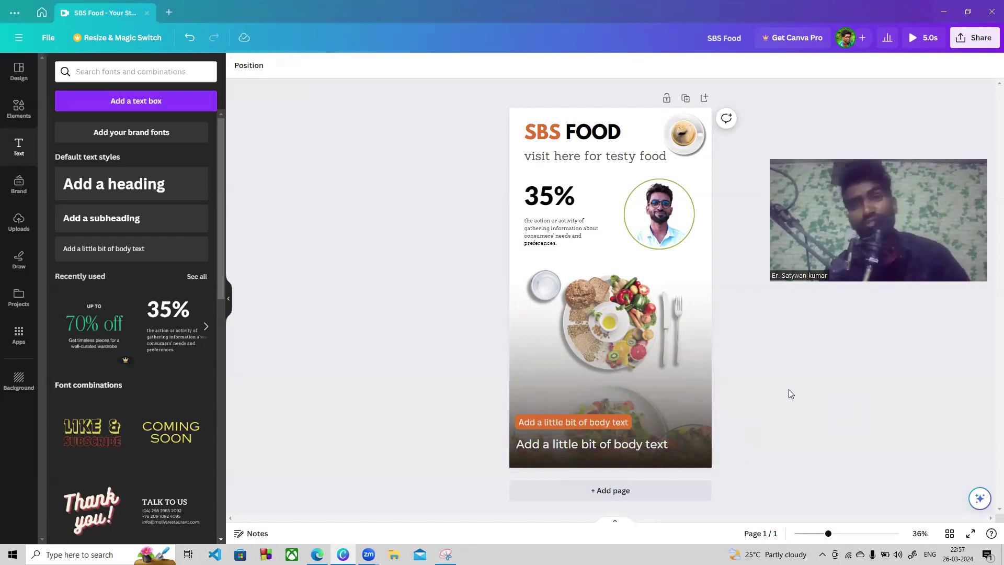
# Enlarge the coffee cup cutout and move it so it runs past the page's upper right corner
pyautogui.moveTo(701, 135); pyautogui.dragTo(711, 114)
pyautogui.moveTo(667, 150); pyautogui.dragTo(688, 156)
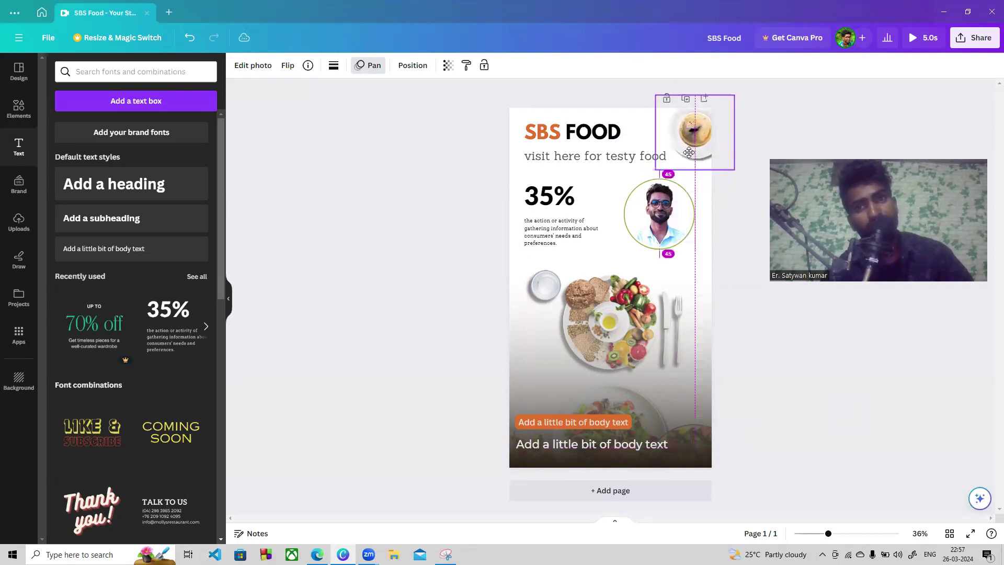
pyautogui.click(754, 274)
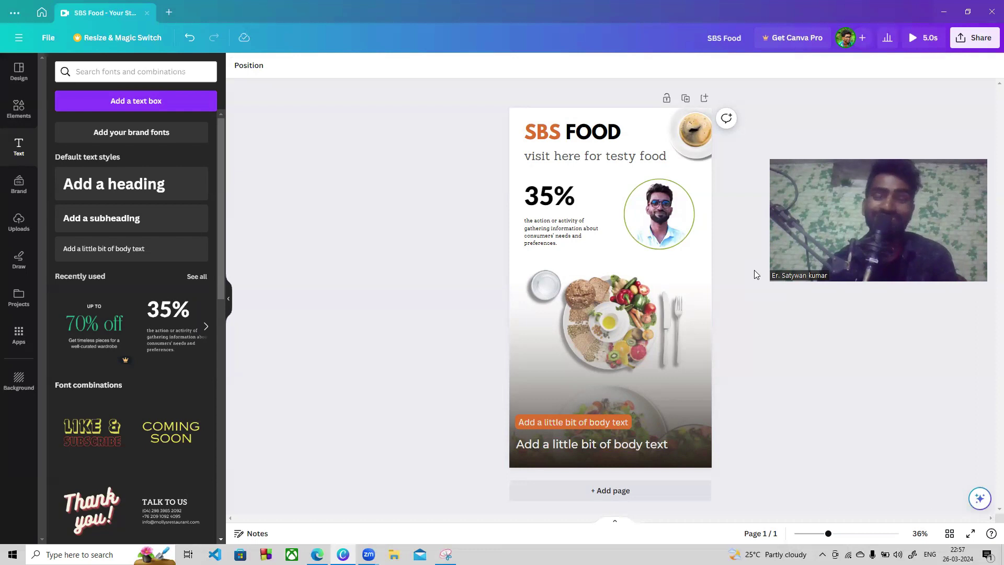
pyautogui.click(520, 118)
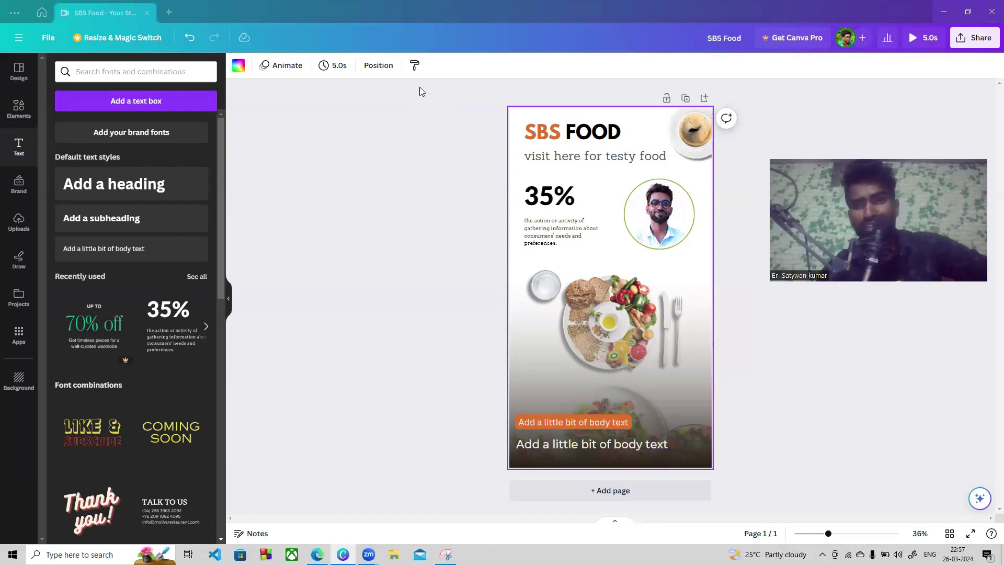
# Download the design as an MP4 video and save it as SBS Food in the Downloads folder
pyautogui.click(982, 41)
pyautogui.moveTo(895, 440); pyautogui.dragTo(895, 440)
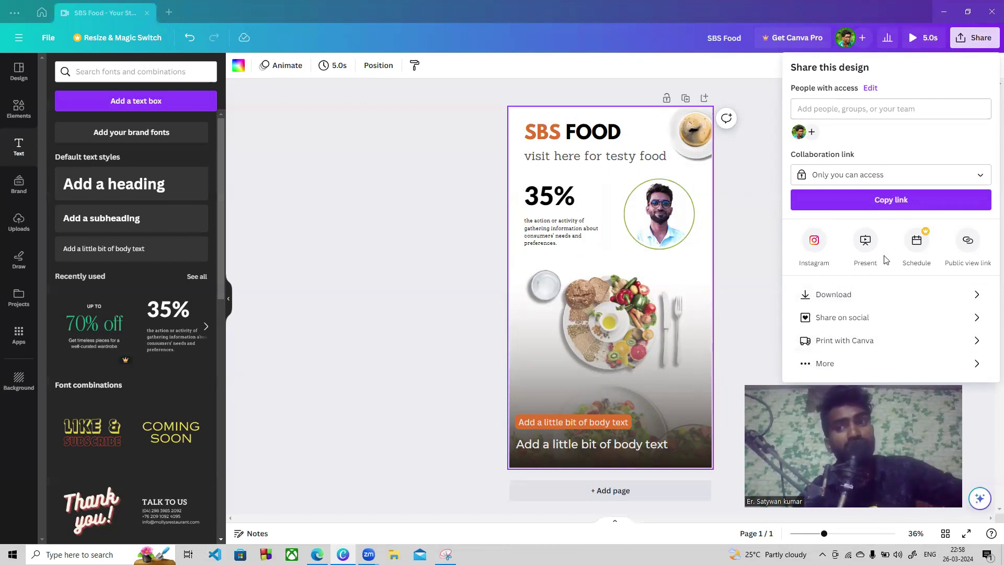
pyautogui.click(873, 290)
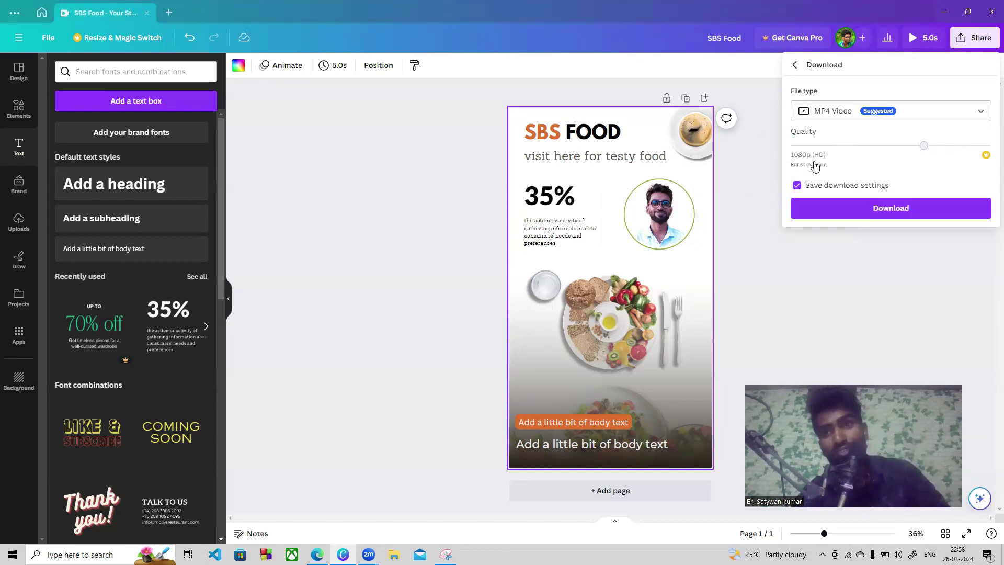
pyautogui.click(875, 209)
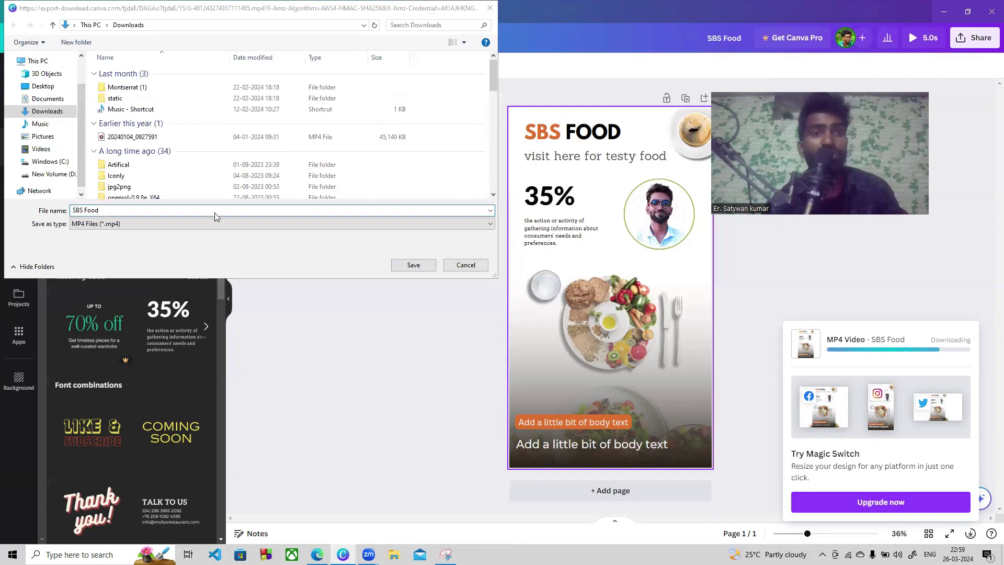
pyautogui.click(400, 265)
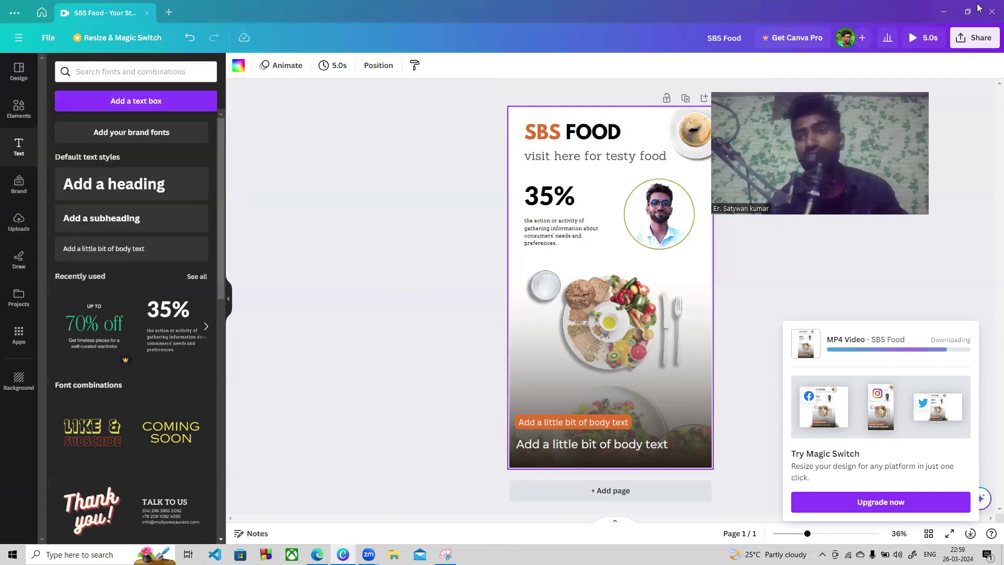
# Download the design again as a PNG image and save it as SBS Food in the Downloads folder
pyautogui.click(974, 38)
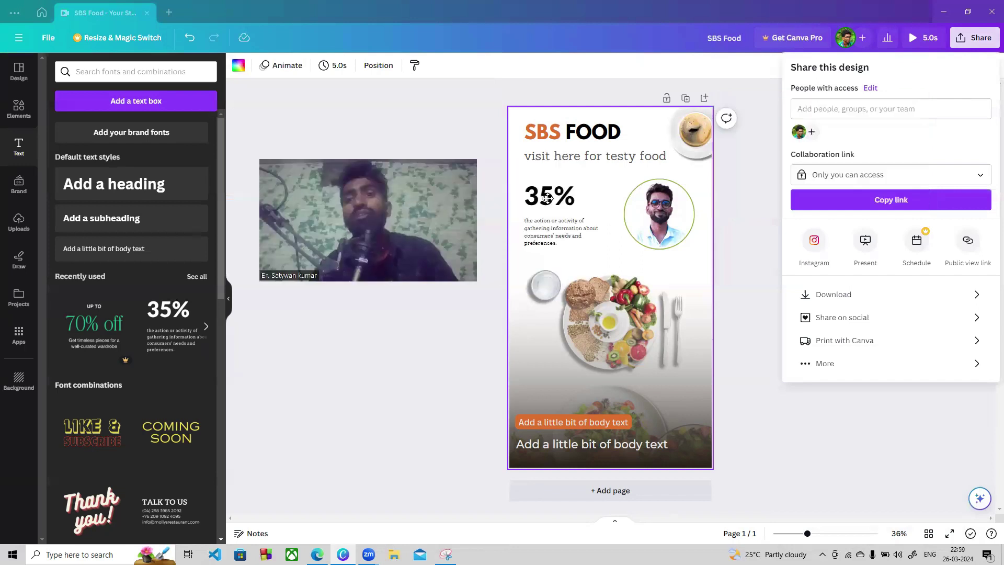
pyautogui.click(834, 295)
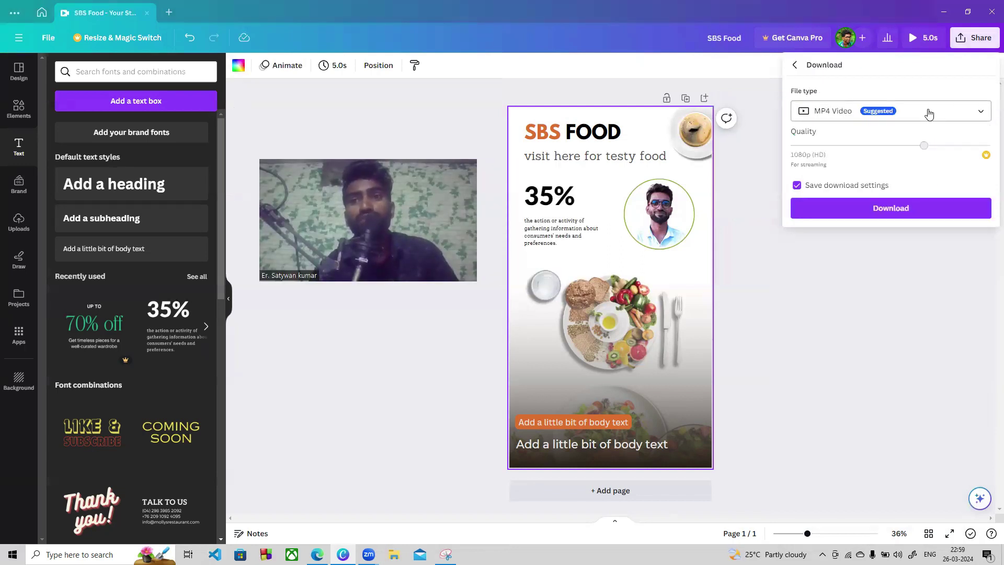
pyautogui.click(894, 112)
pyautogui.click(843, 145)
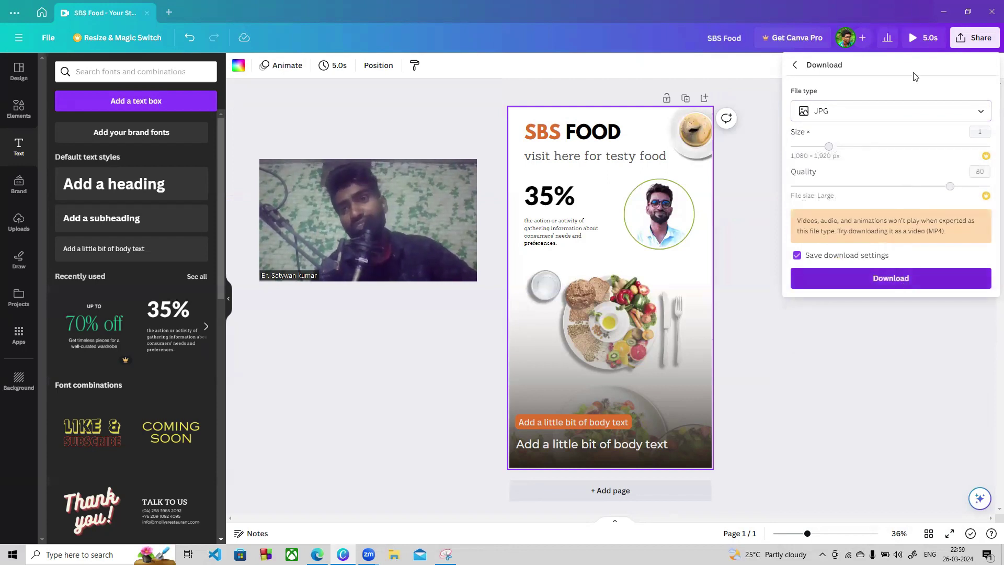
pyautogui.click(888, 110)
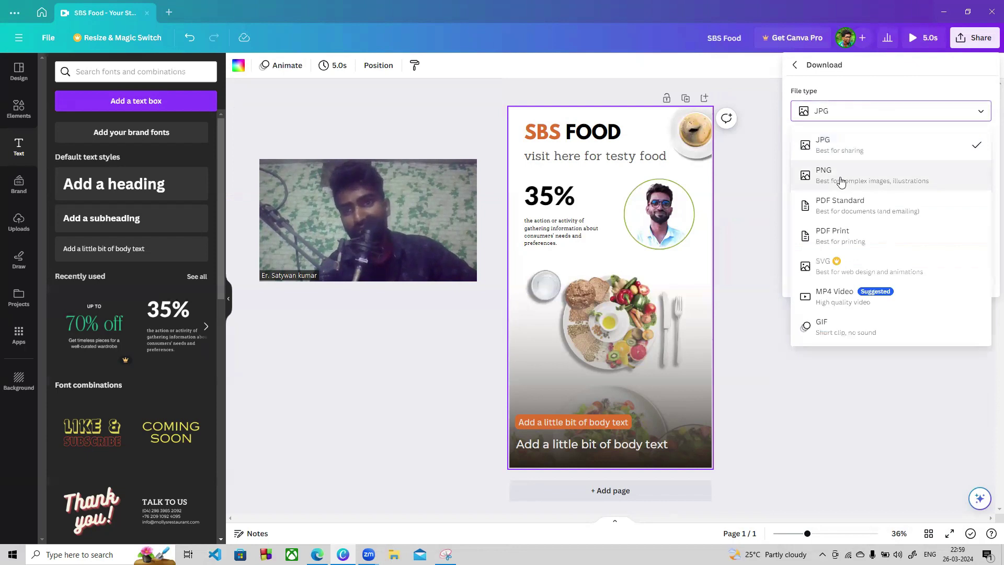
pyautogui.click(840, 181)
pyautogui.click(889, 273)
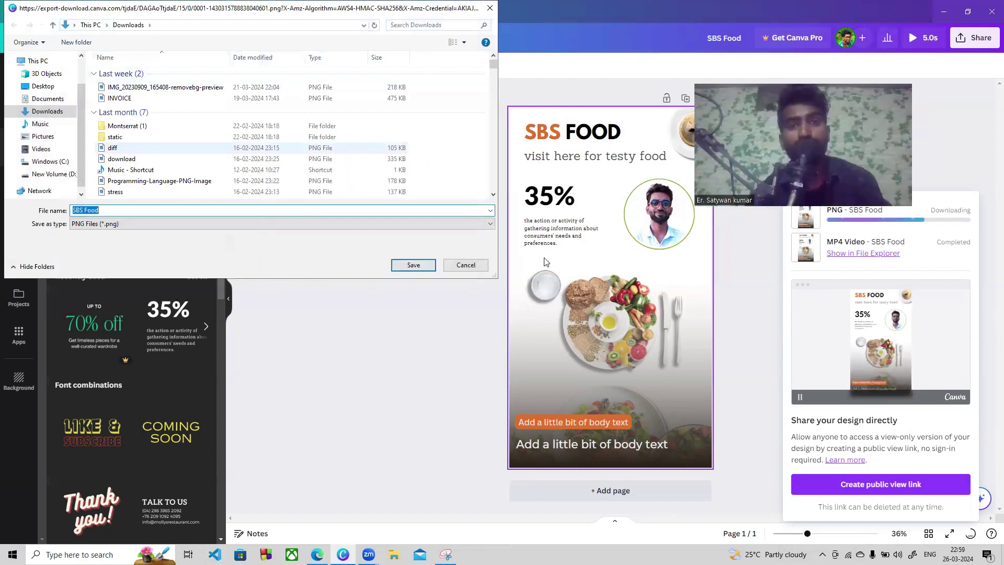
pyautogui.click(413, 265)
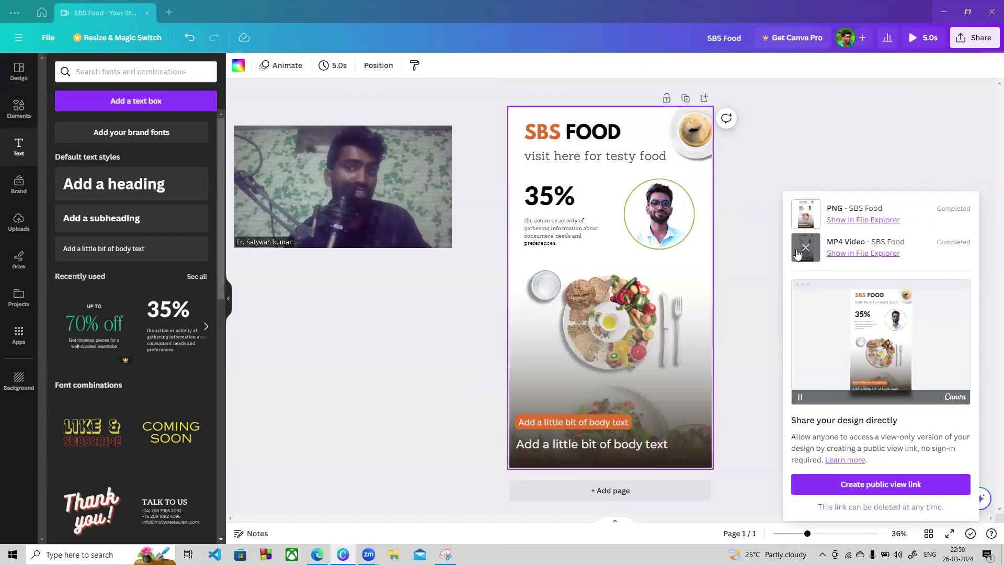
pyautogui.click(753, 224)
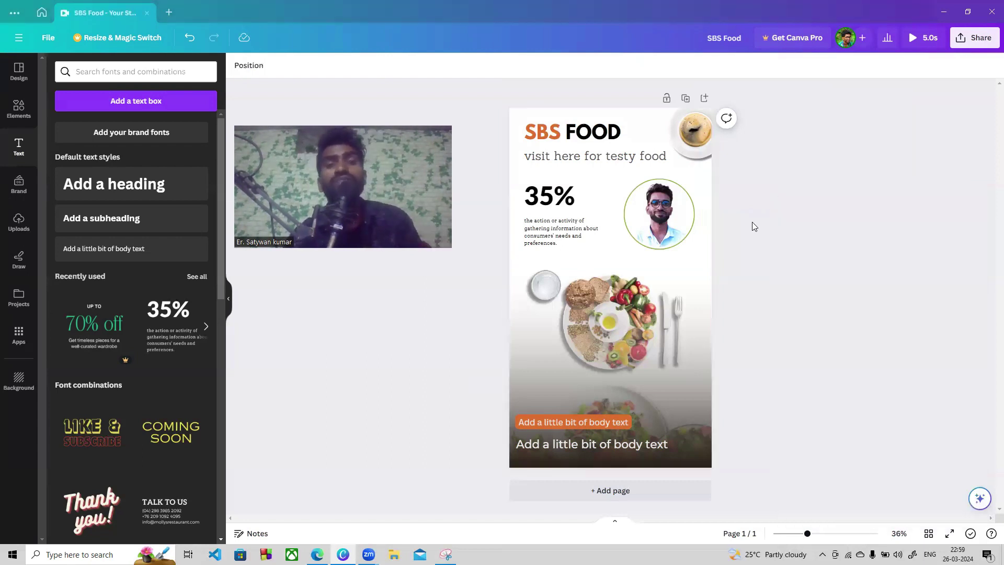